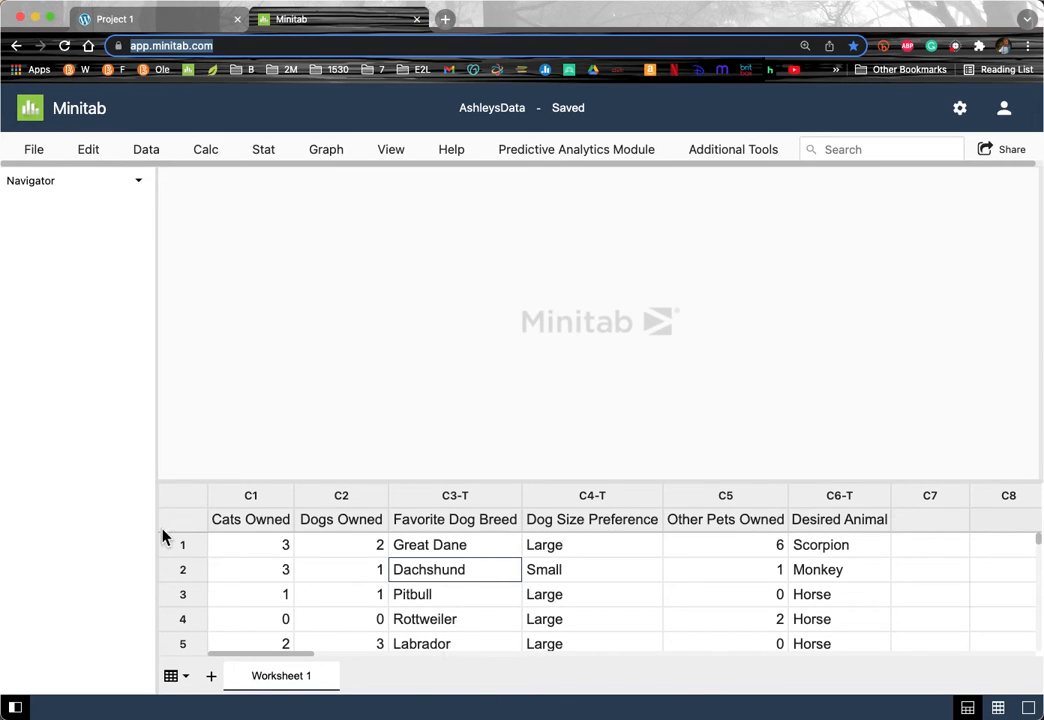
Step: Review the survey column names from Cats Owned through Desired Animal
click(250, 520)
click(343, 522)
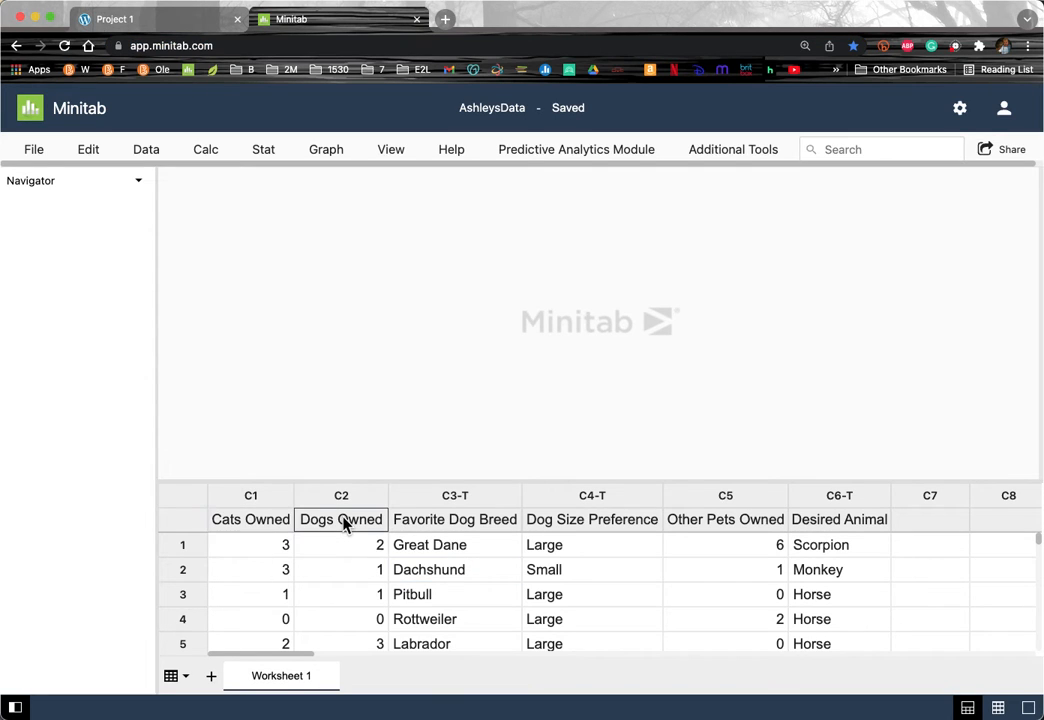
click(236, 521)
click(331, 524)
click(437, 530)
click(574, 524)
click(707, 525)
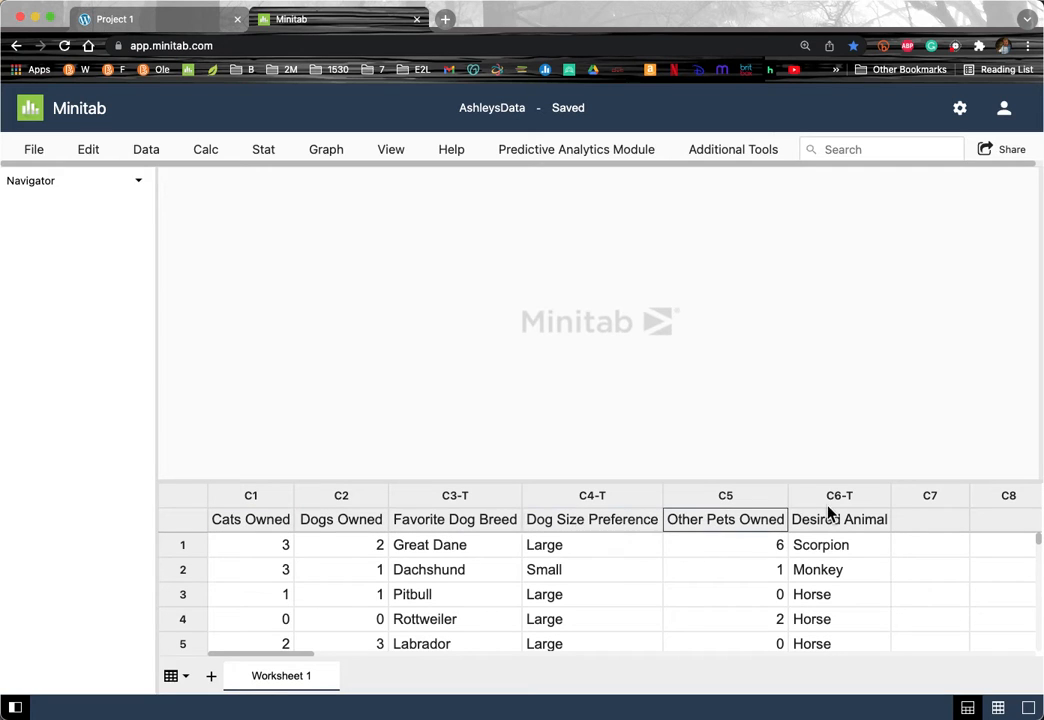
click(866, 524)
click(226, 522)
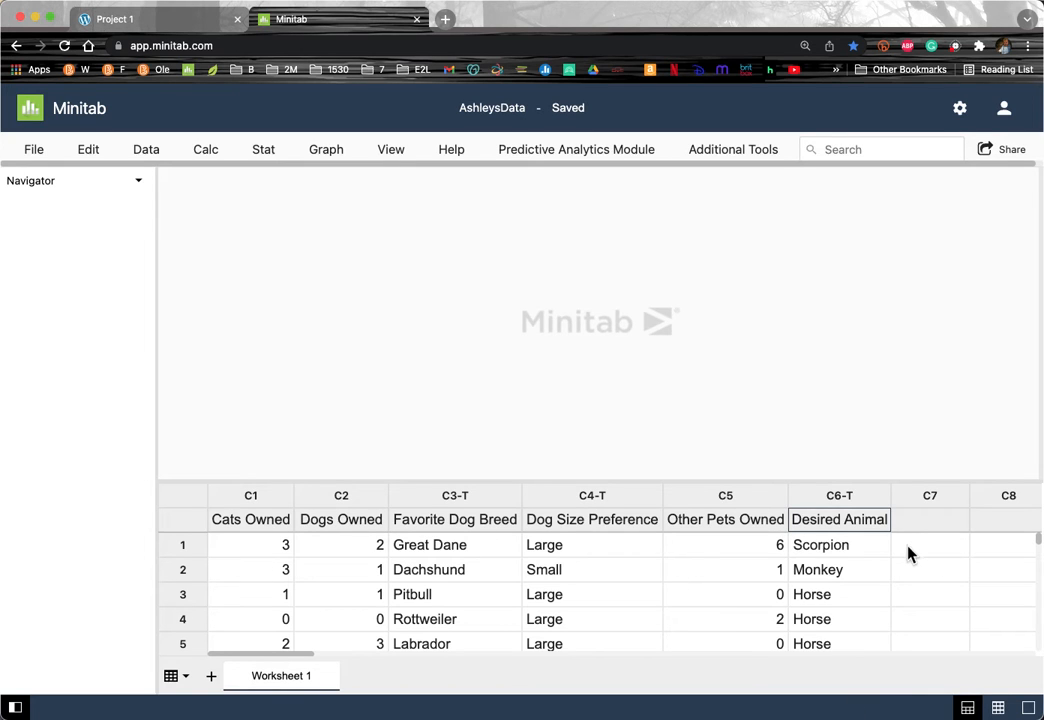
Step: Show only the worksheet and check that the data ends at row 30
click(997, 707)
scroll(650, 557, down, 10)
scroll(650, 557, up, 5)
scroll(650, 557, up, 2)
scroll(650, 557, down, 5)
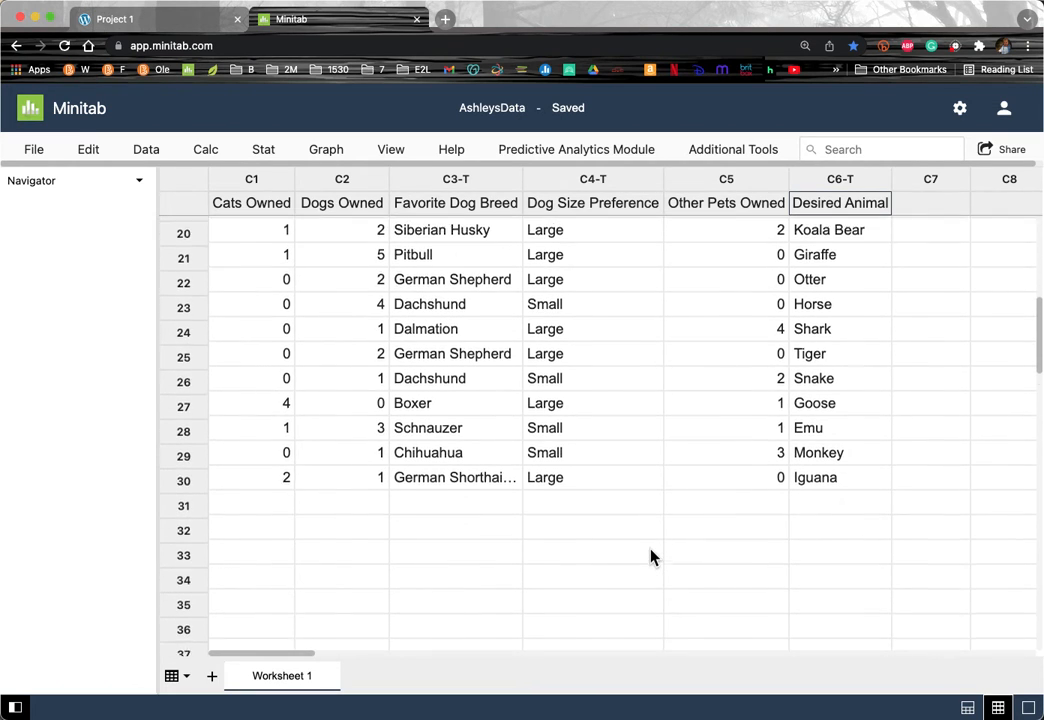
click(193, 464)
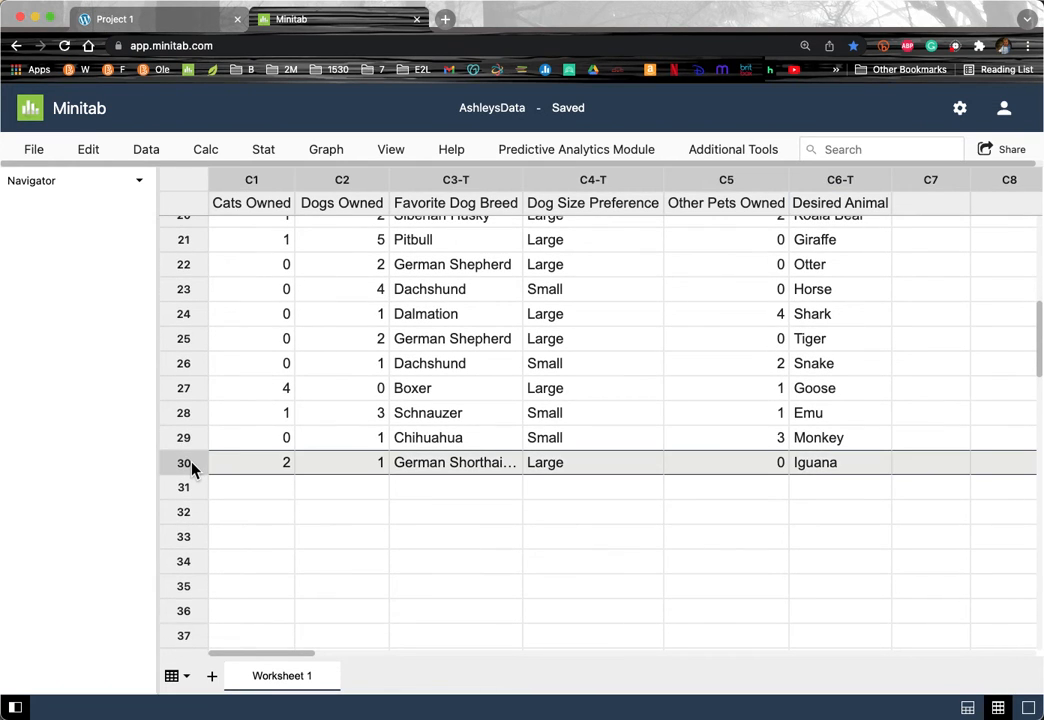
scroll(305, 405, up, 6)
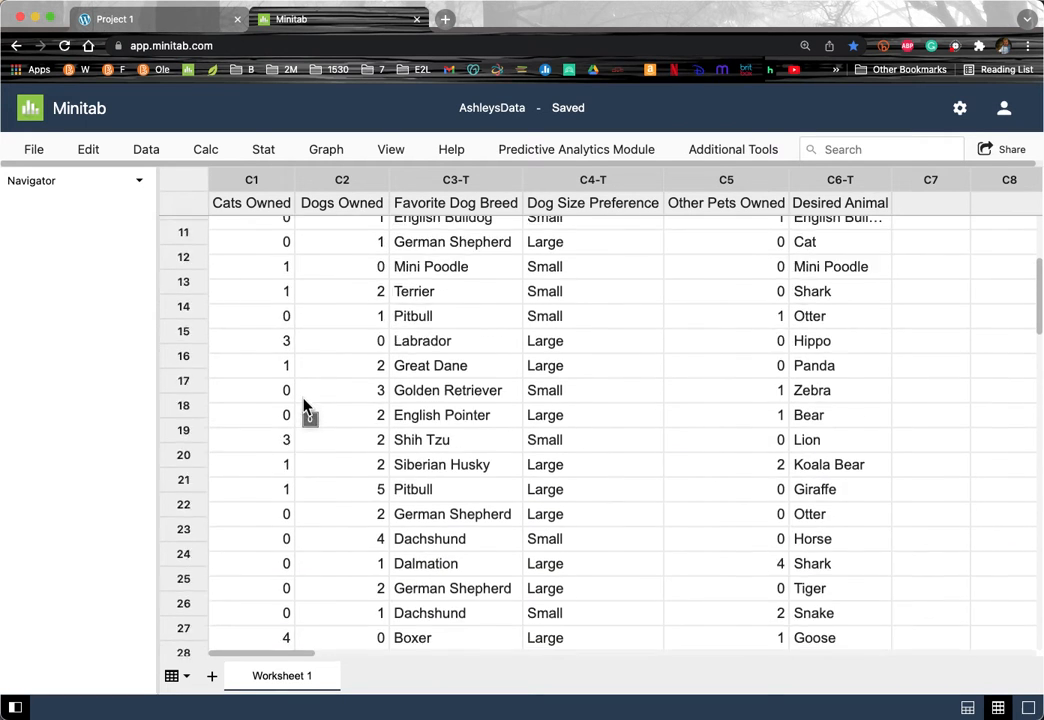
scroll(305, 405, up, 1)
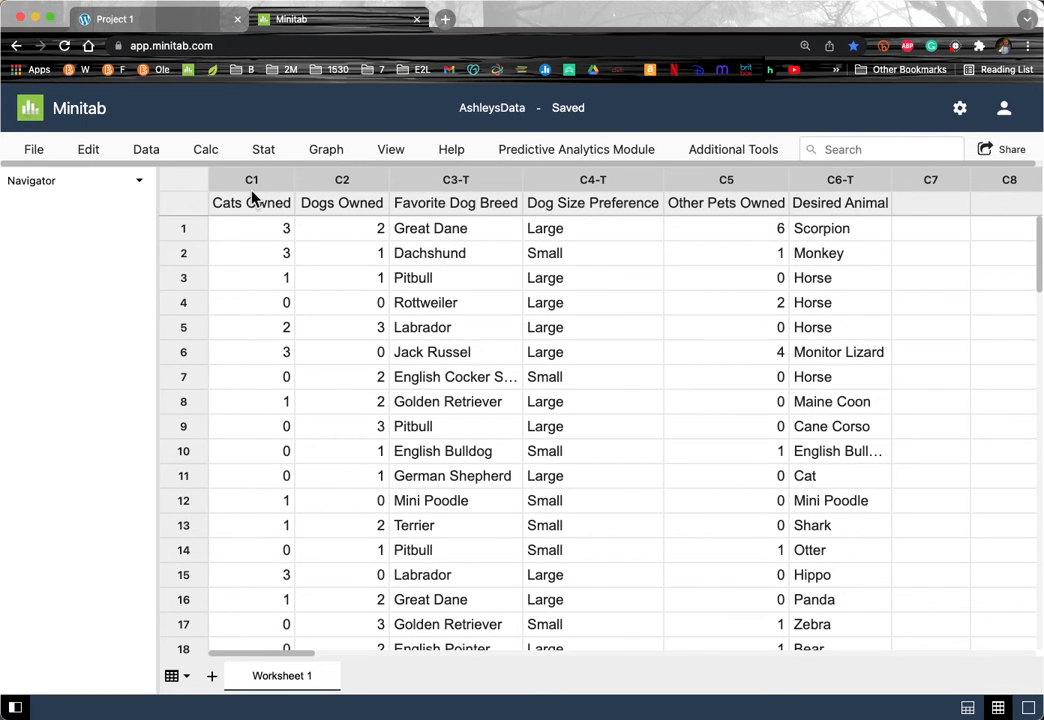
Step: Select the pet-count columns Cats Owned, Dogs Owned and Other Pets Owned
drag(252, 179, 695, 174)
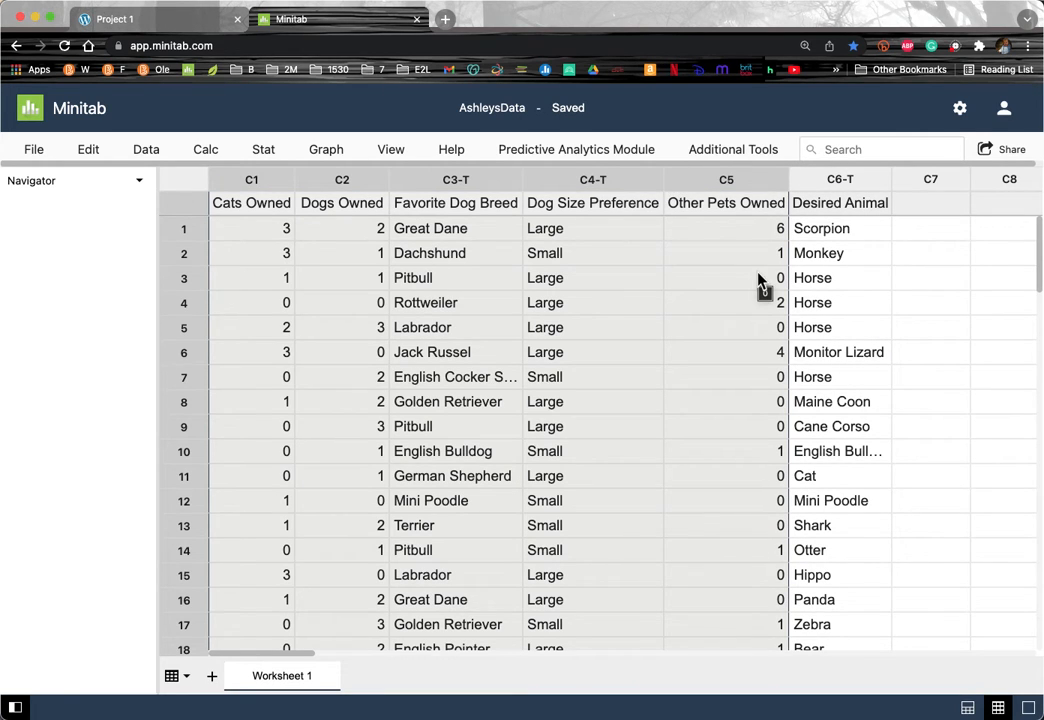
click(251, 181)
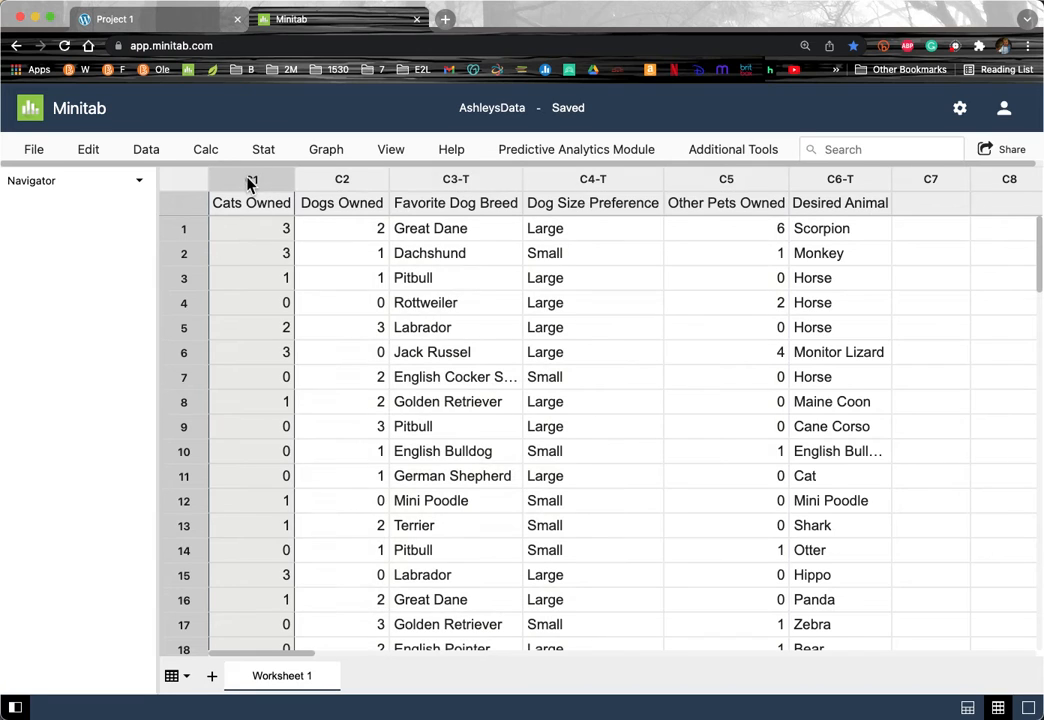
drag(250, 184, 373, 181)
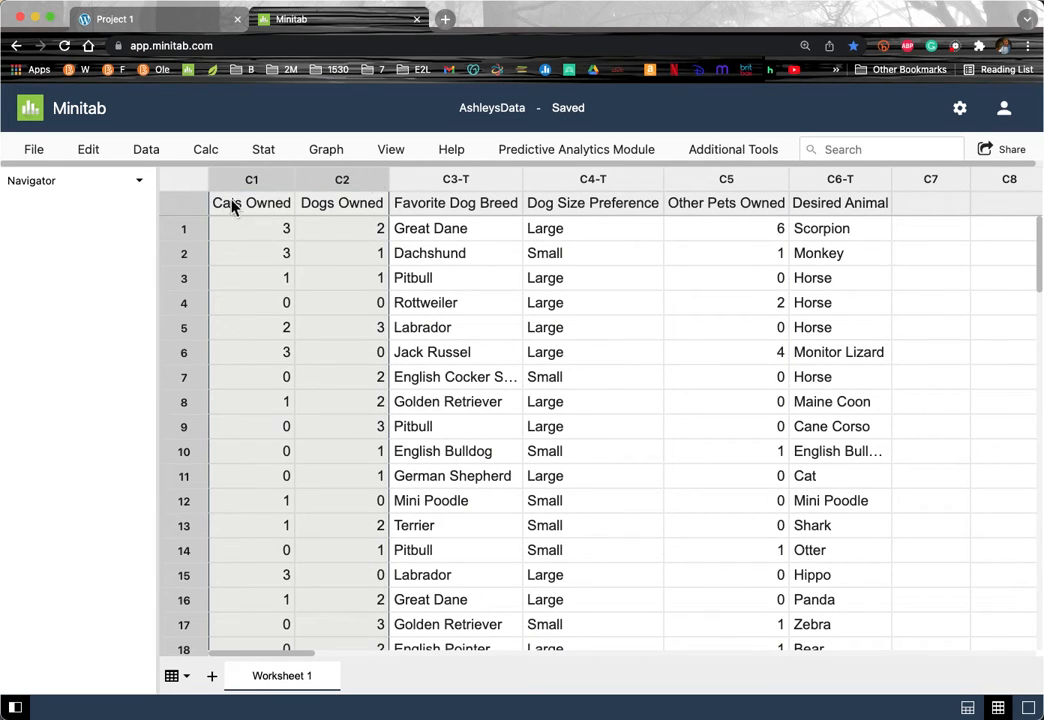
click(725, 182)
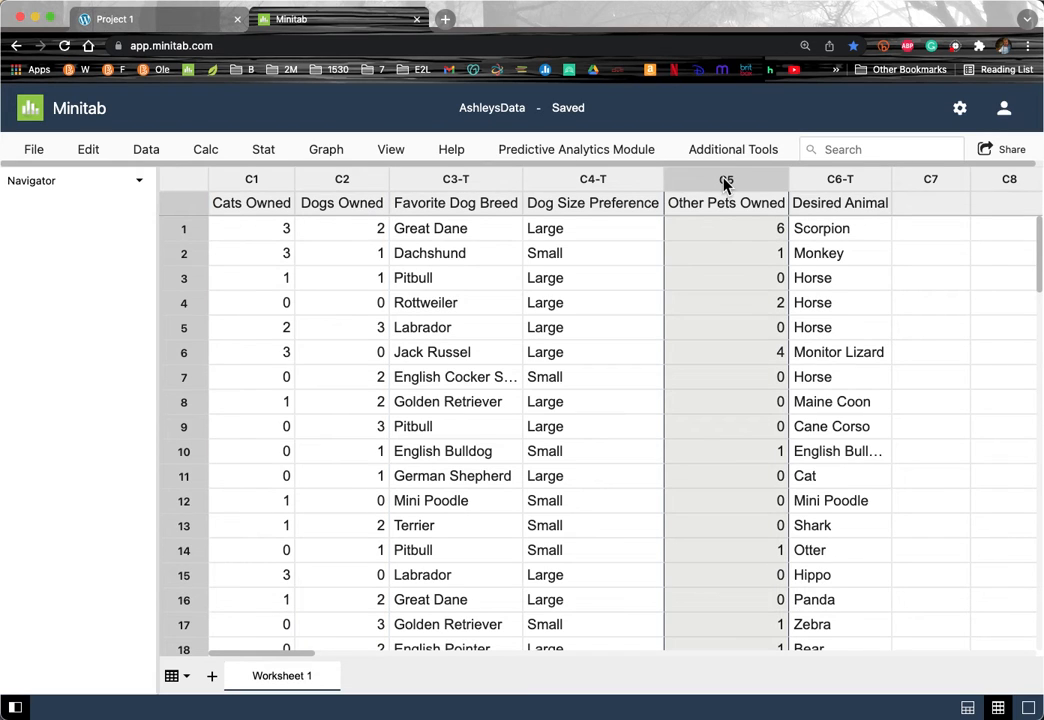
click(240, 183)
drag(240, 183, 355, 190)
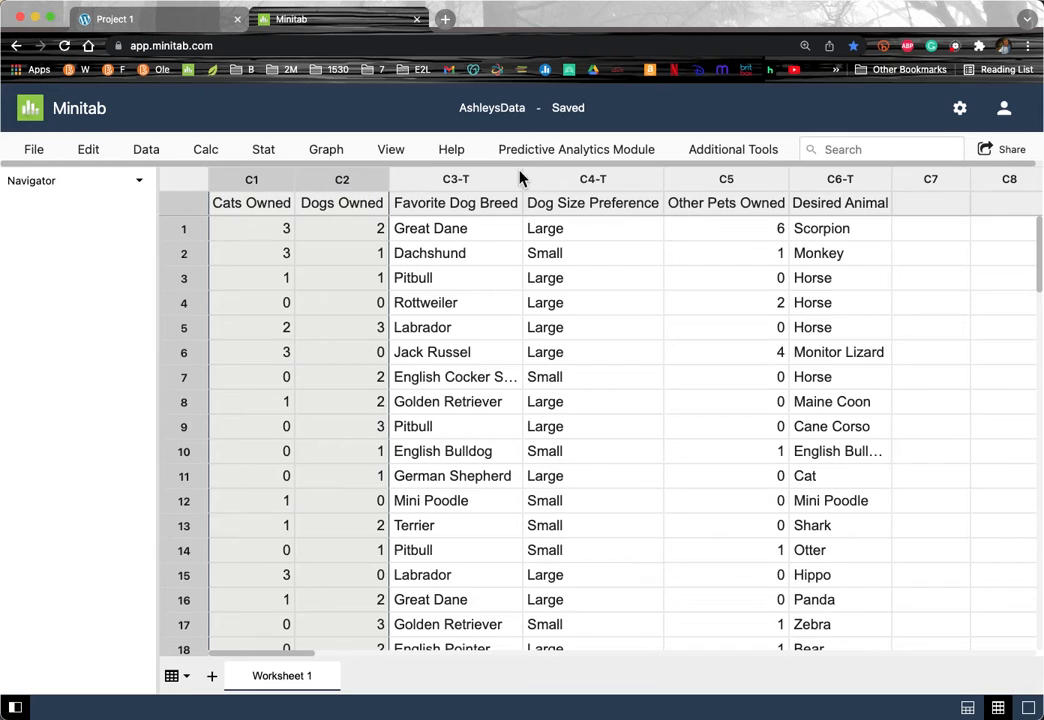
click(724, 184)
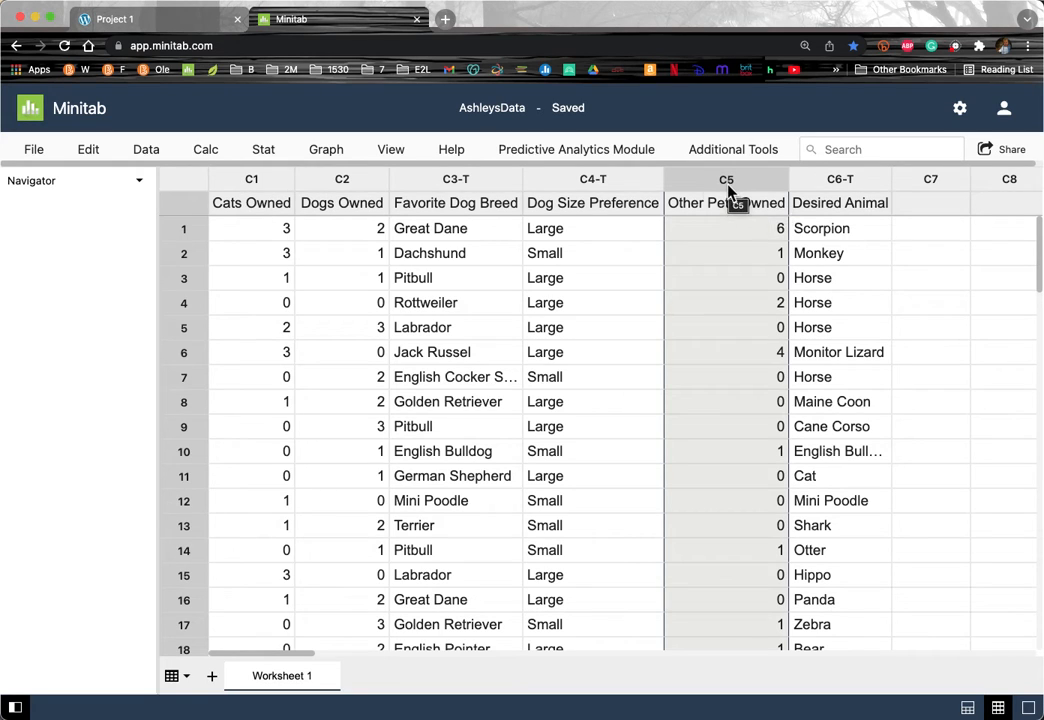
Step: Select the Favorite Dog Breed and Dog Size Preference columns, then restore the output area
click(462, 180)
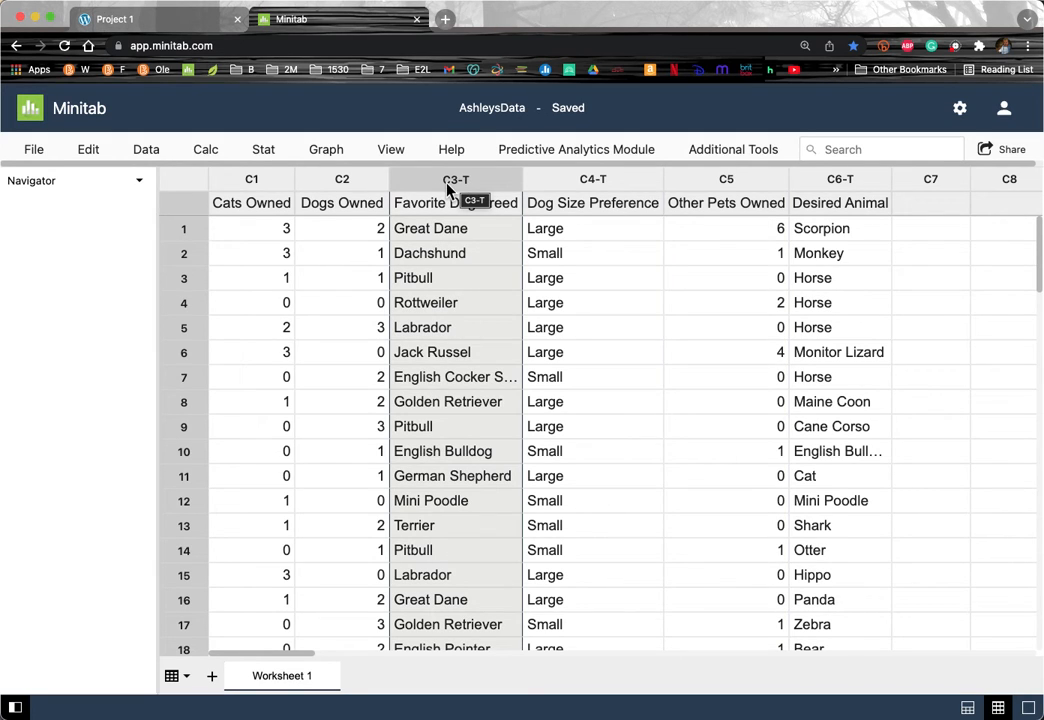
click(583, 186)
drag(483, 185, 583, 182)
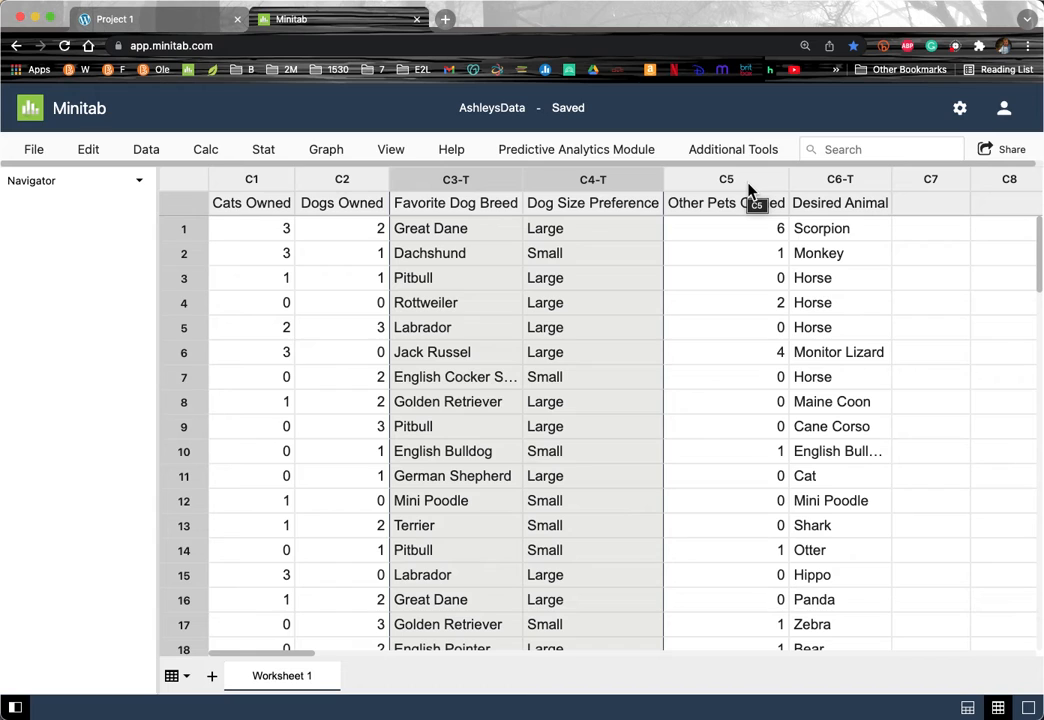
click(968, 708)
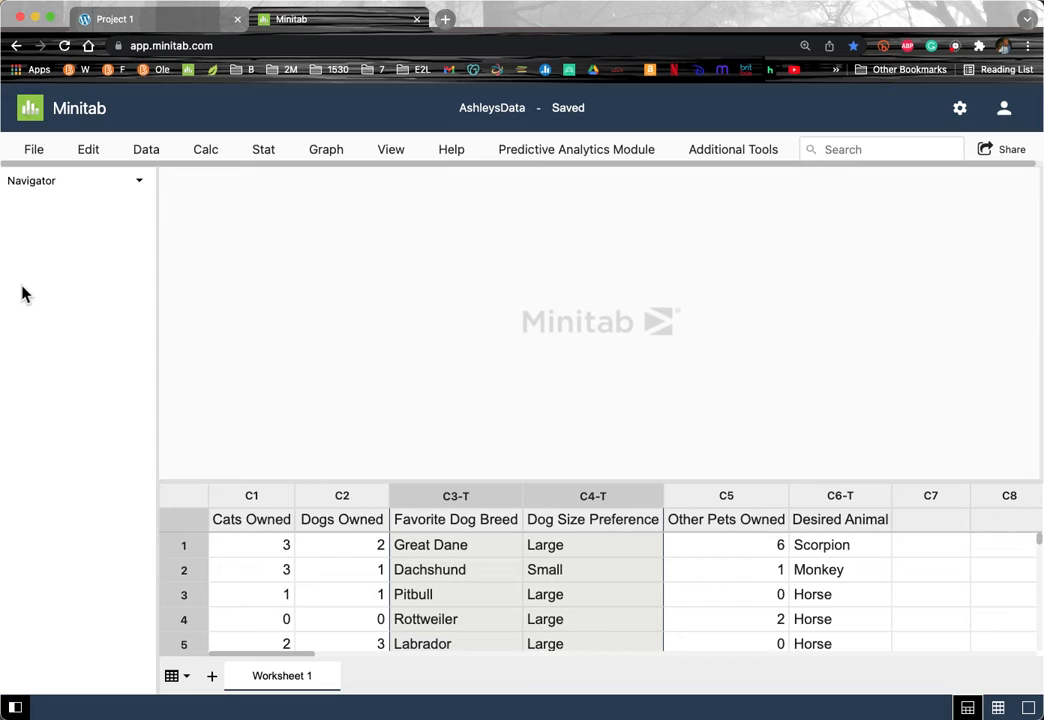
Step: Create a new blank report and rename it 'Project 1'
click(33, 151)
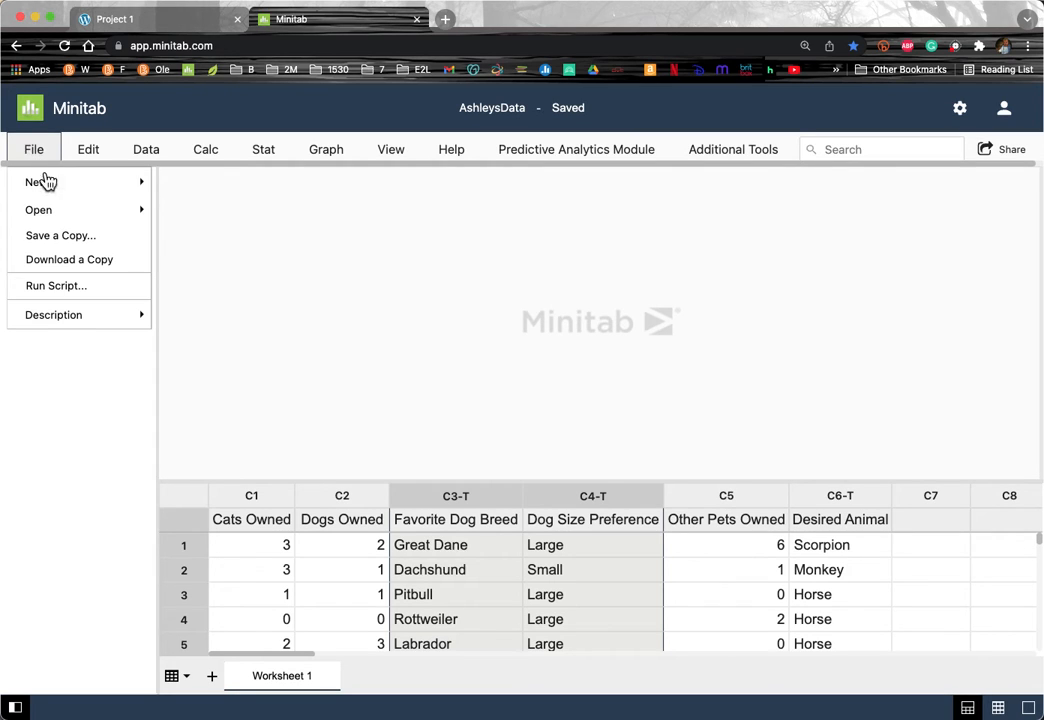
click(50, 190)
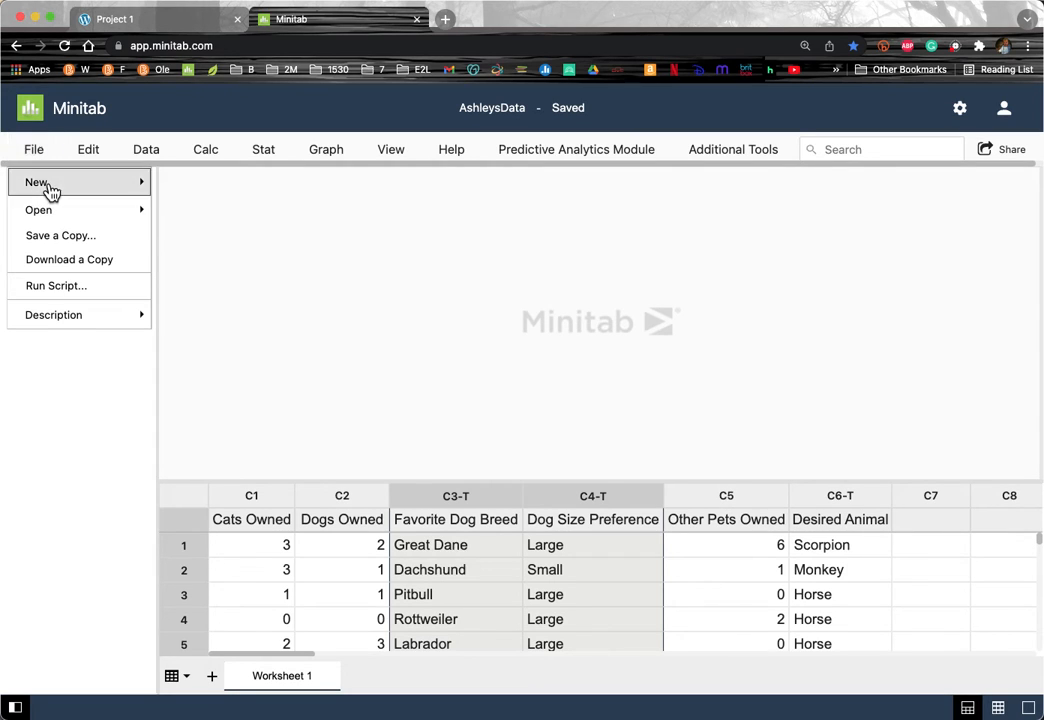
click(188, 230)
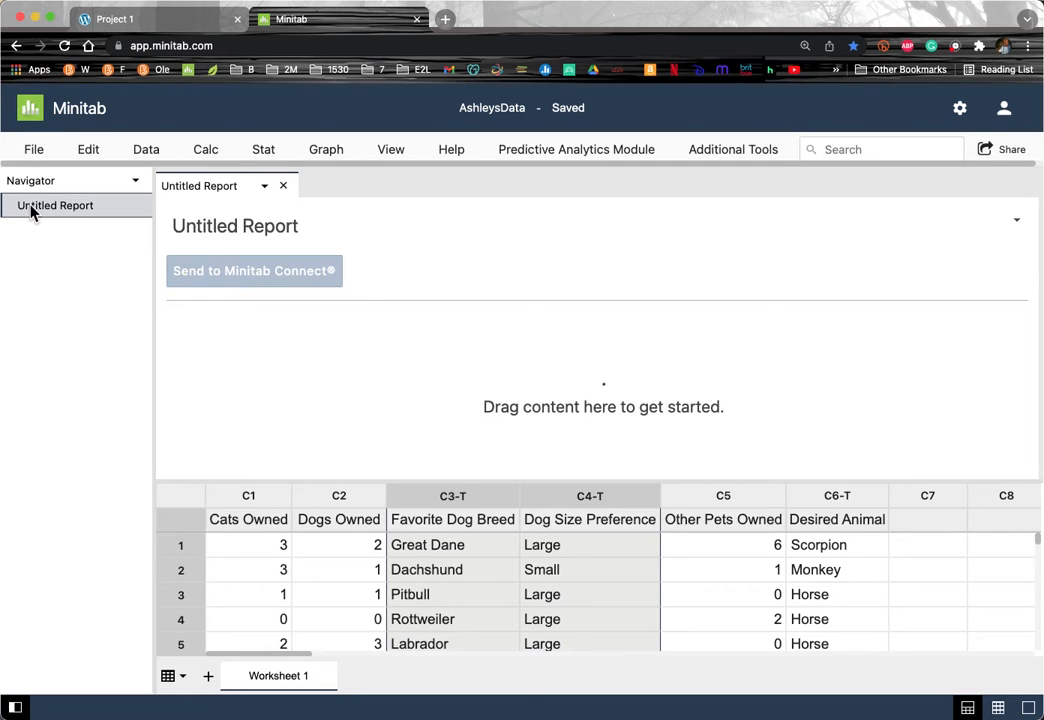
right_click(31, 212)
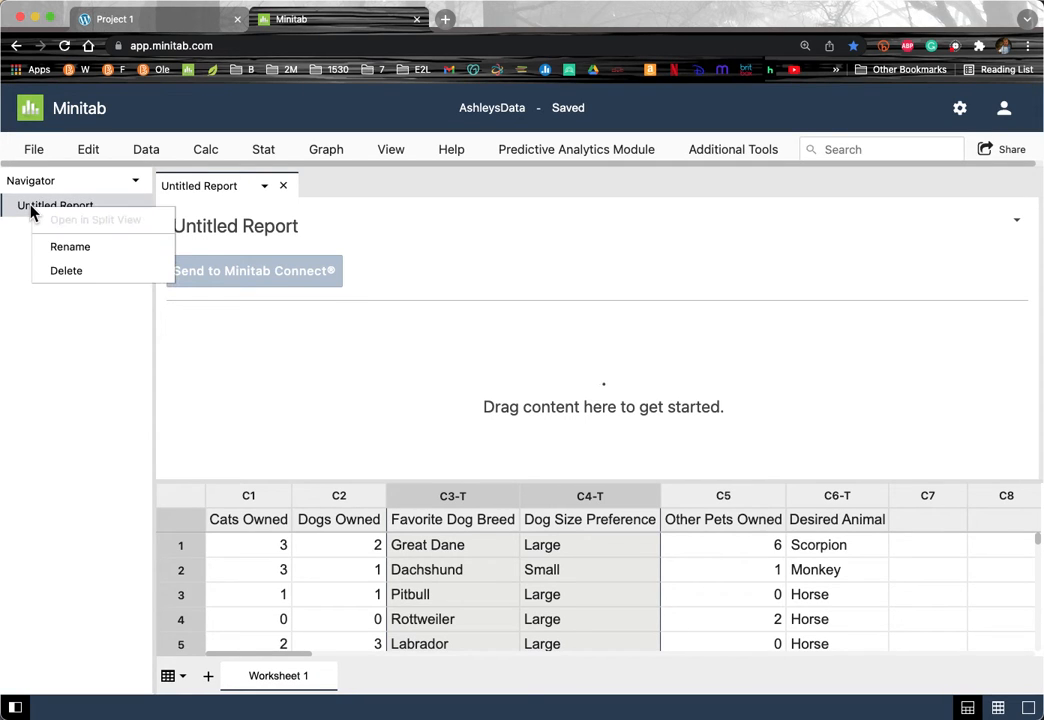
click(70, 248)
text(Project 1)
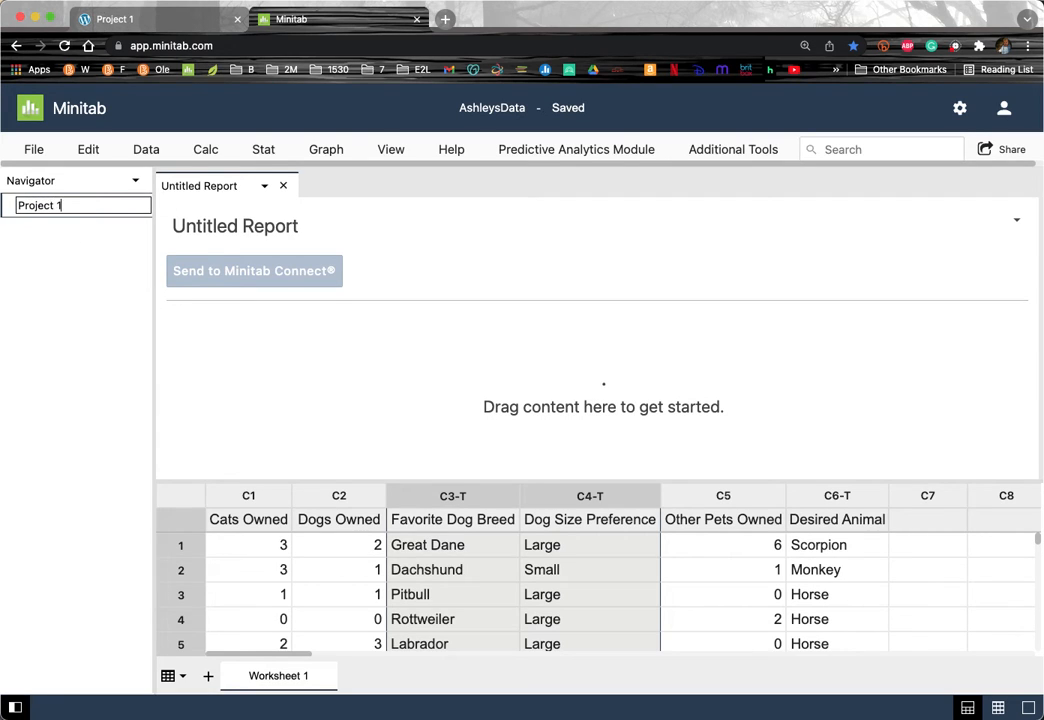
key(Return)
Step: Insert an empty row and an annotation box into the report
right_click(254, 356)
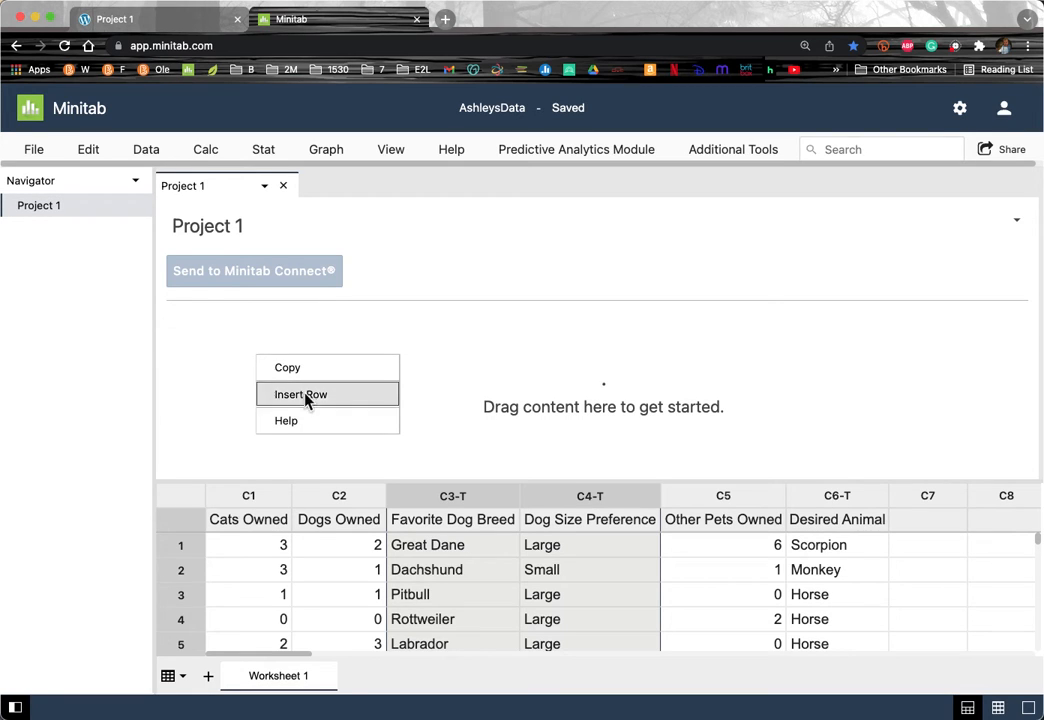
click(306, 398)
right_click(226, 359)
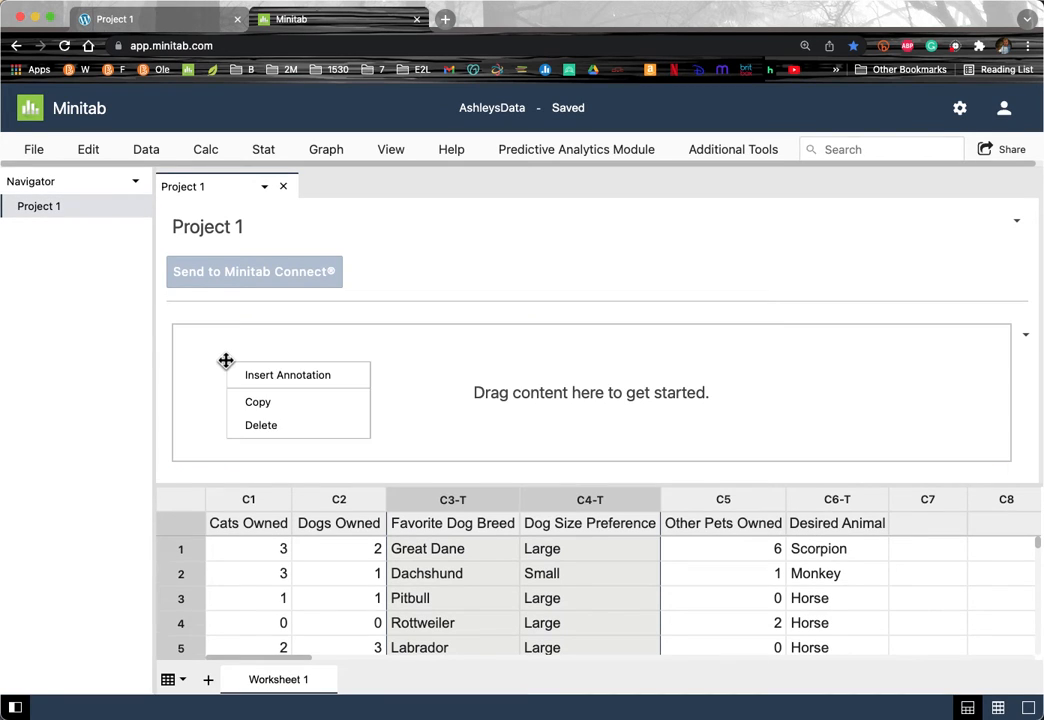
click(285, 376)
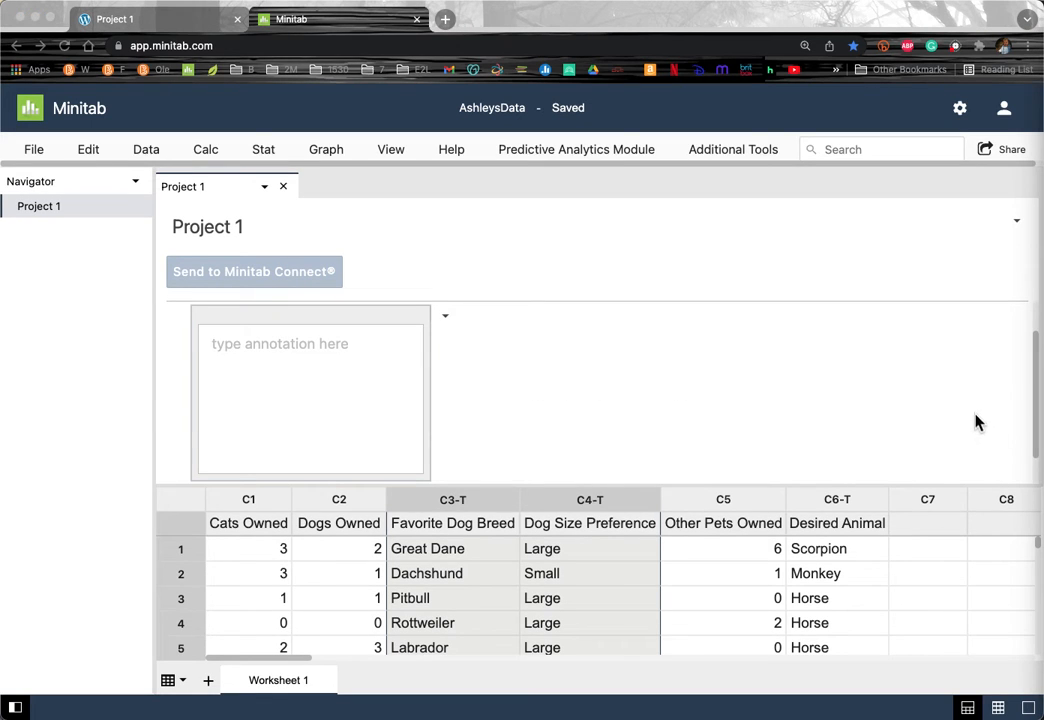
Step: Paste the title-page text into the annotation, widen it, and replace the group name with 'Group 1'
click(283, 359)
text(Your Group Name List of Group Members' Names MATH 1530 Elements of Statistics Project #1: Minitab Due Date:  (actually type the due date))
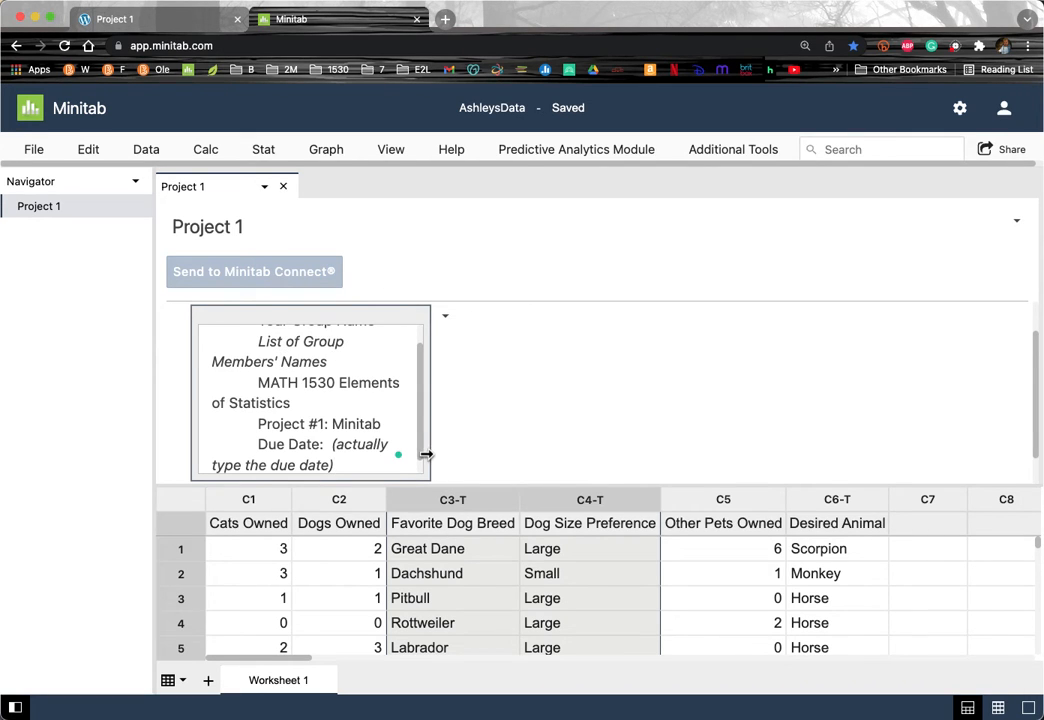
drag(426, 455, 546, 440)
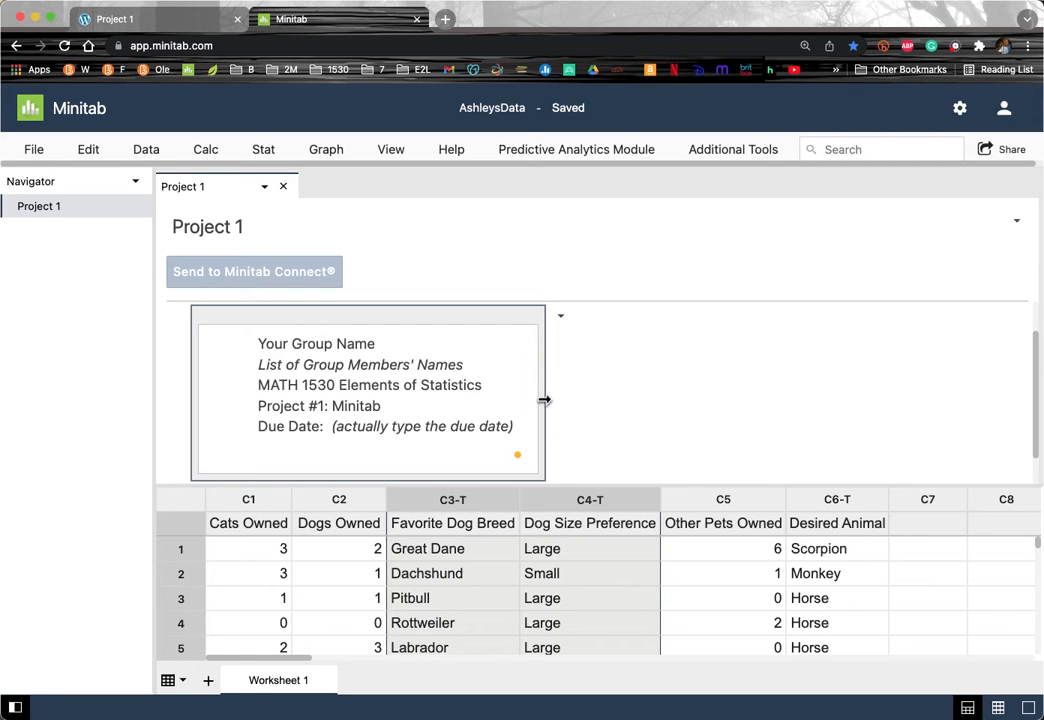
drag(376, 343, 297, 344)
drag(378, 344, 259, 343)
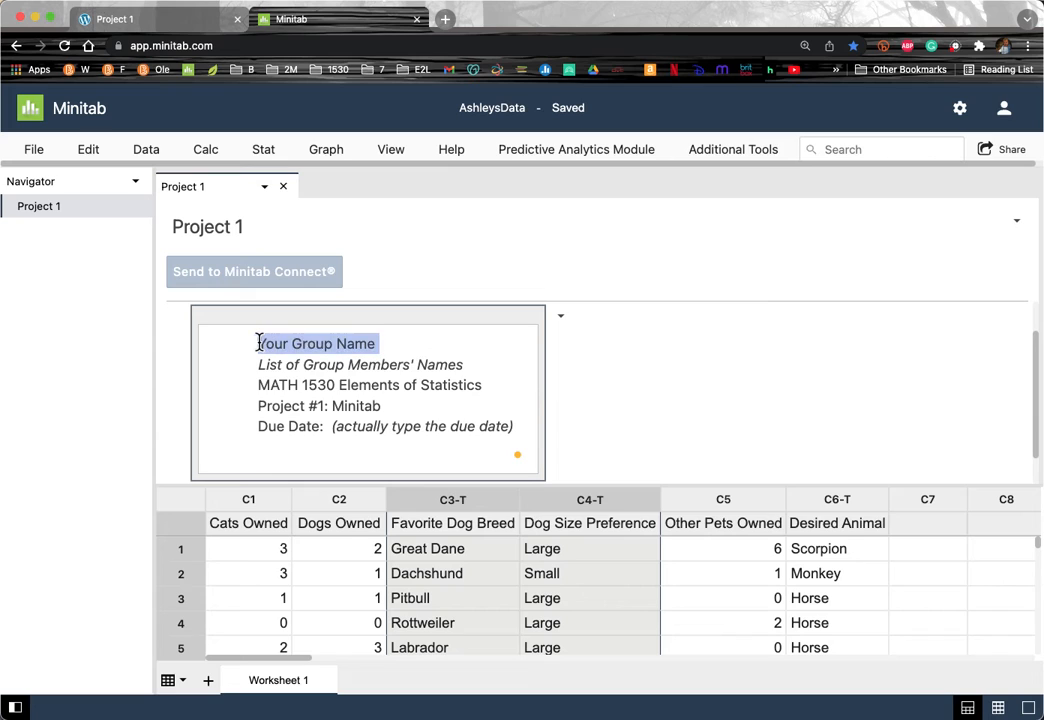
text(Group)
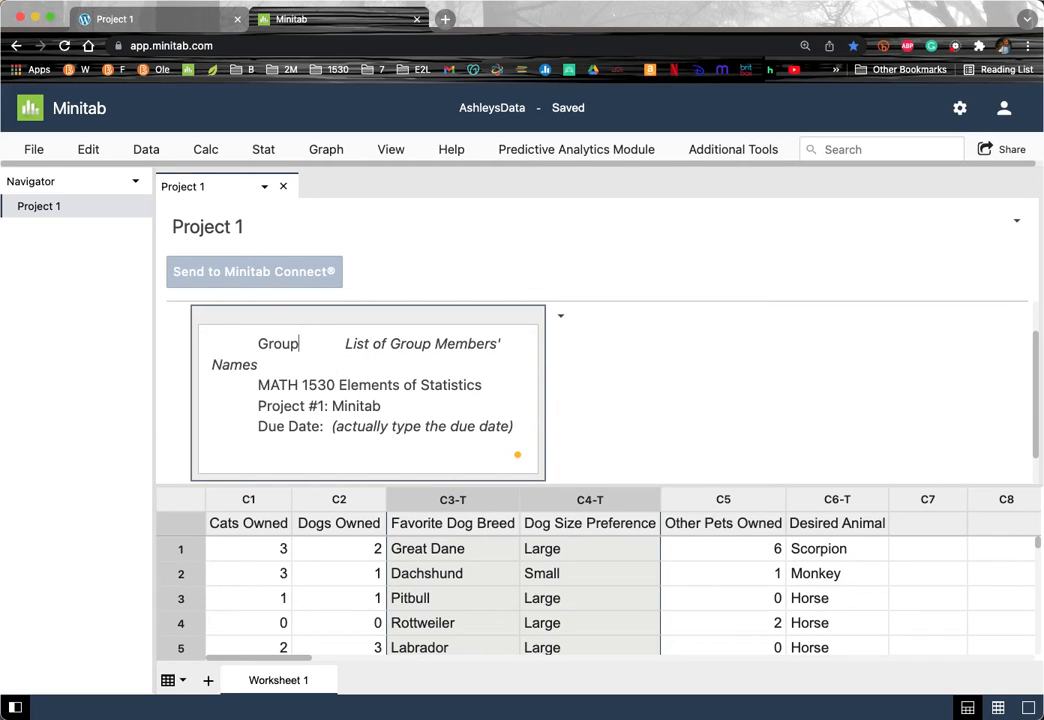
text( 1)
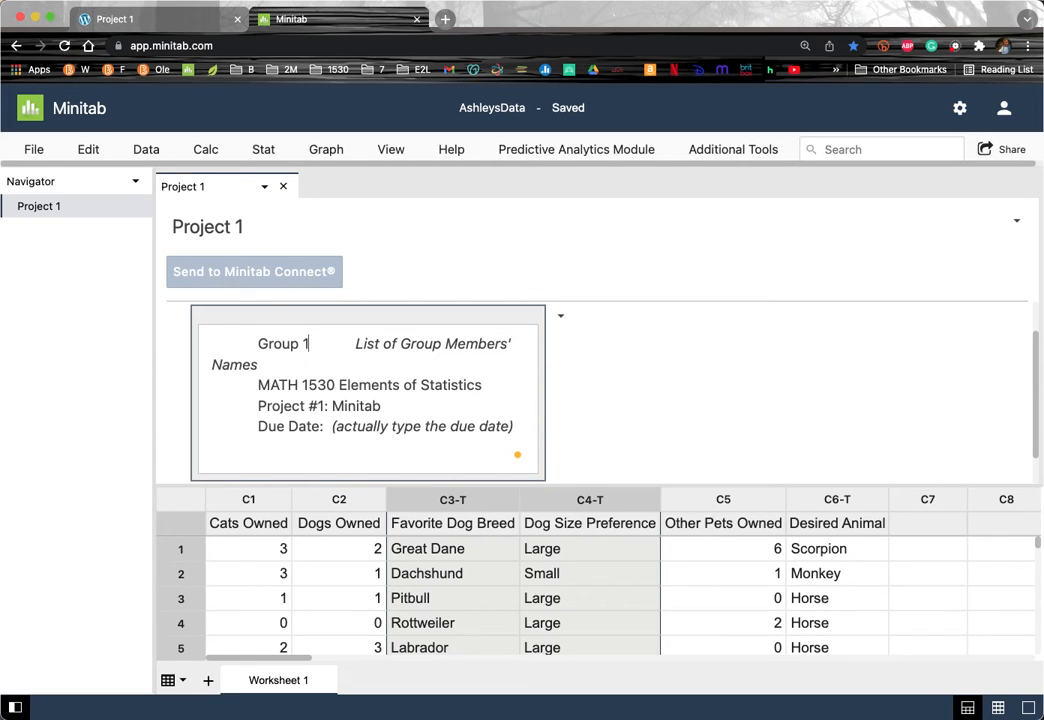
key(Return)
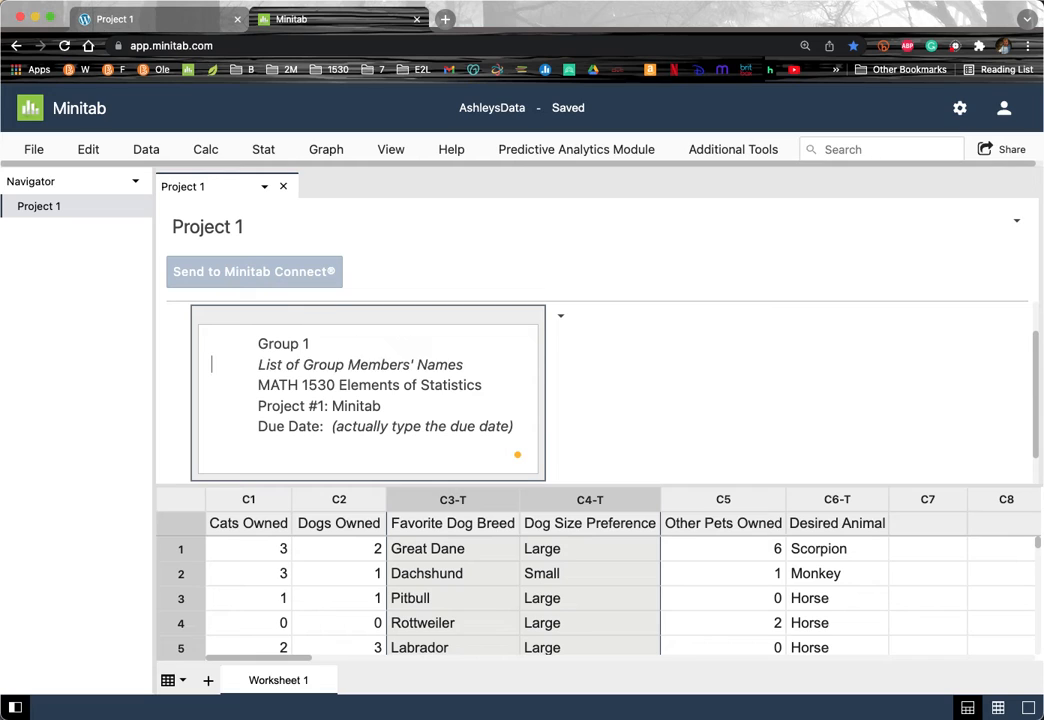
Step: Enter the group members' names and set the due date to 2/2/22
drag(466, 364, 259, 366)
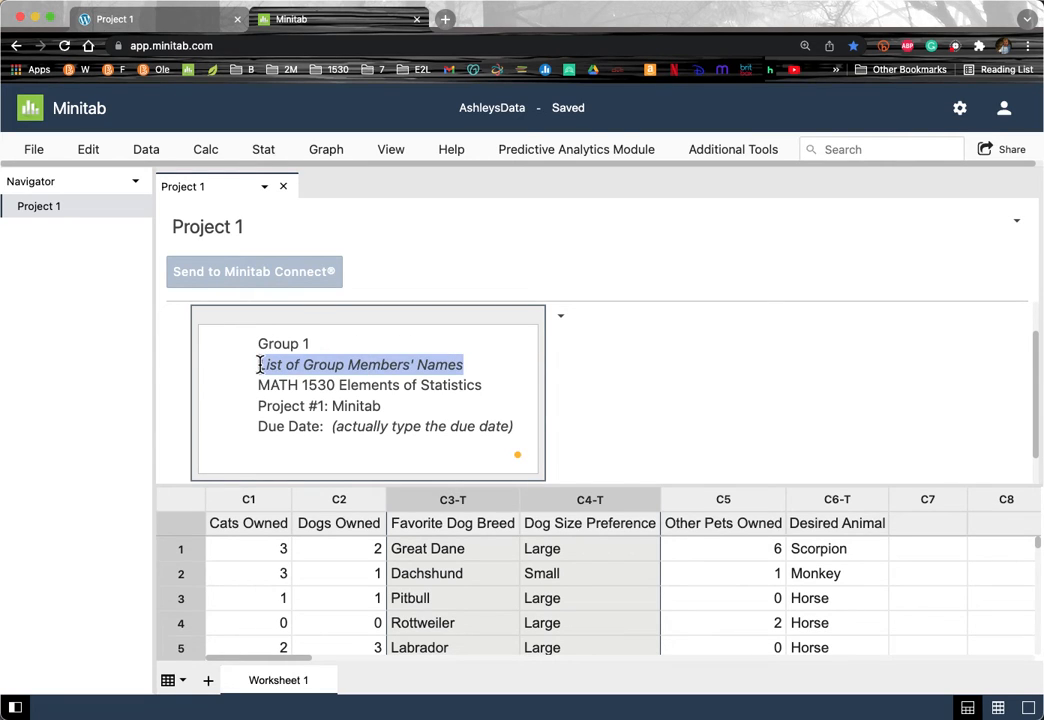
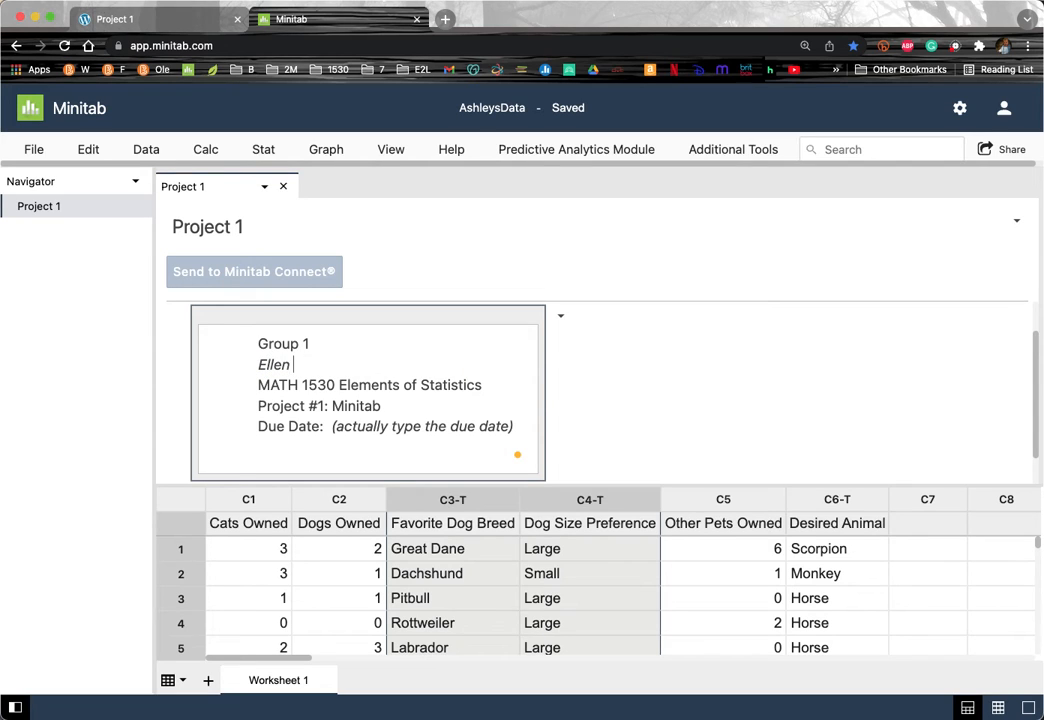
drag(518, 426, 331, 427)
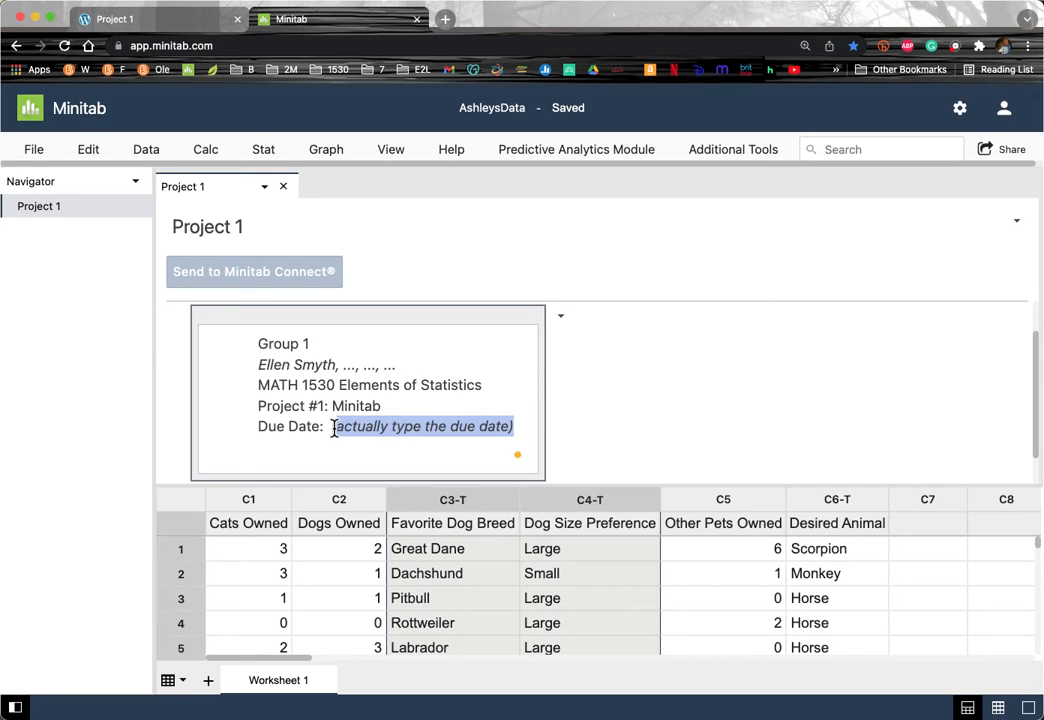
key(BackSpace)
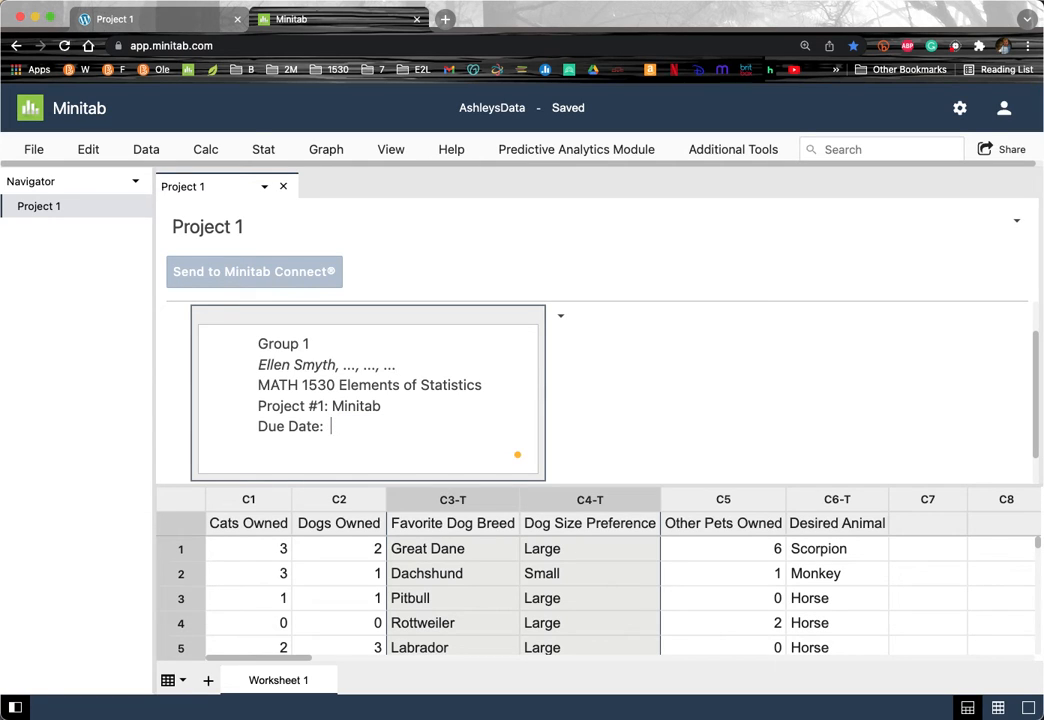
text(2/2/22)
click(673, 397)
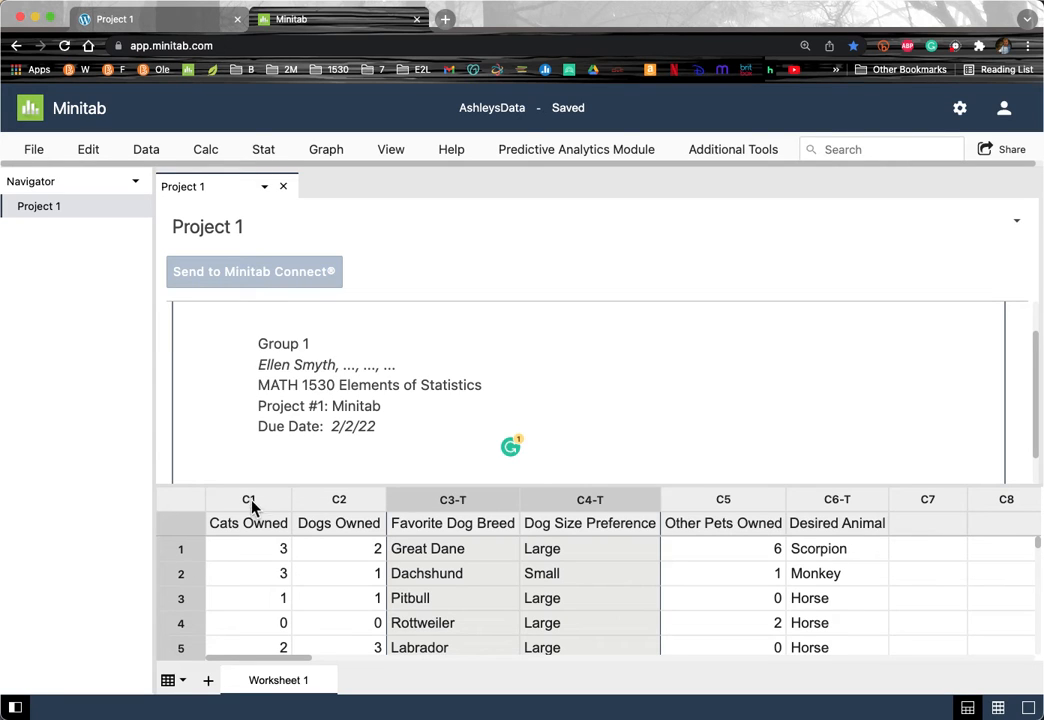
Step: Set up Display Descriptive Statistics for Cats Owned, Dogs Owned and Other Pets Owned
click(258, 149)
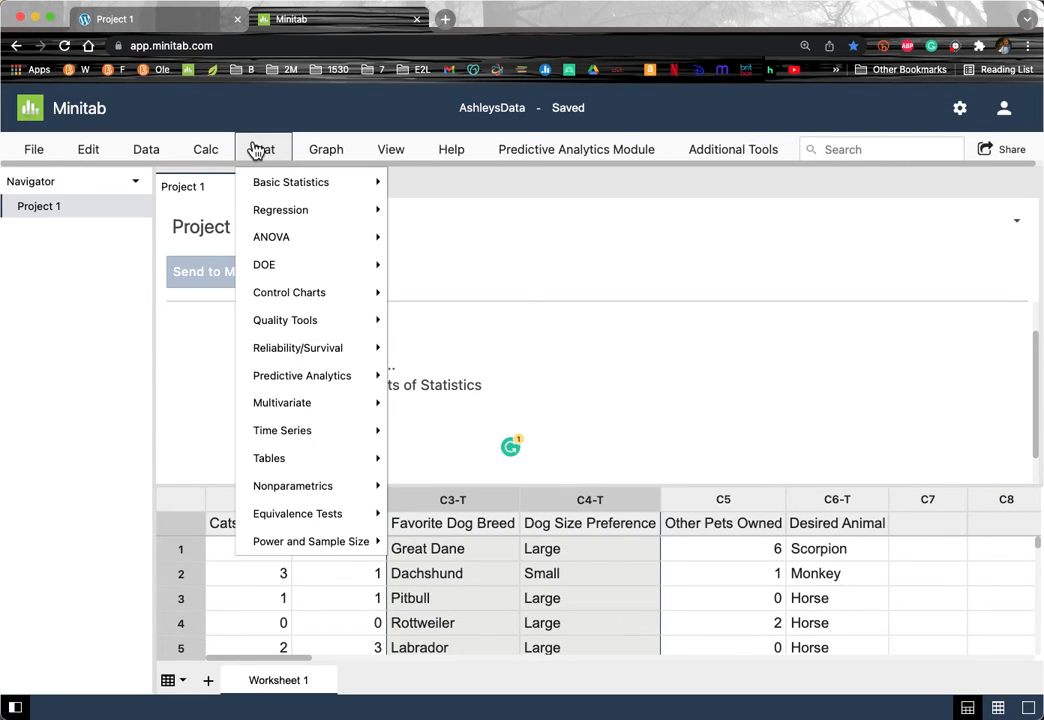
click(270, 186)
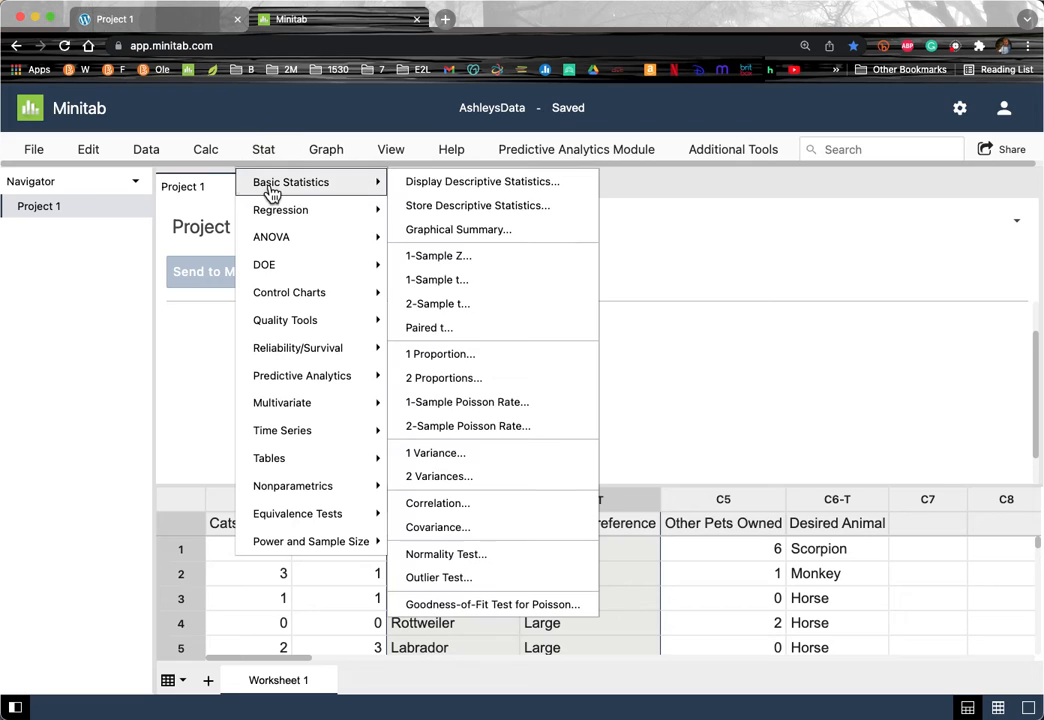
click(443, 185)
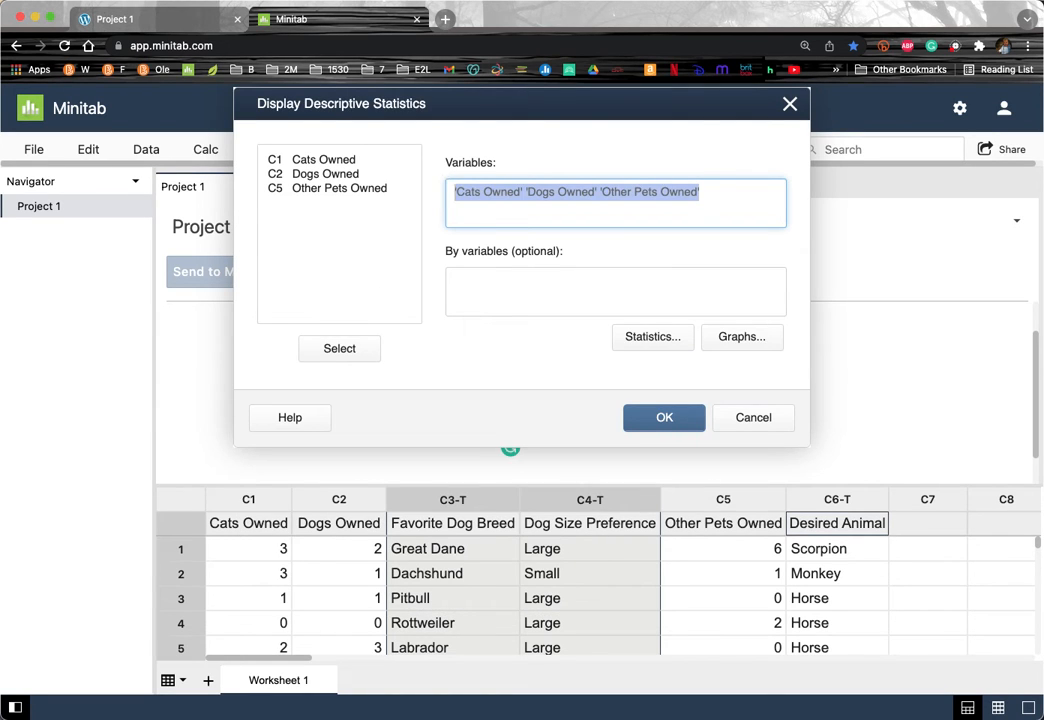
key(BackSpace)
drag(305, 161, 306, 245)
drag(318, 161, 316, 162)
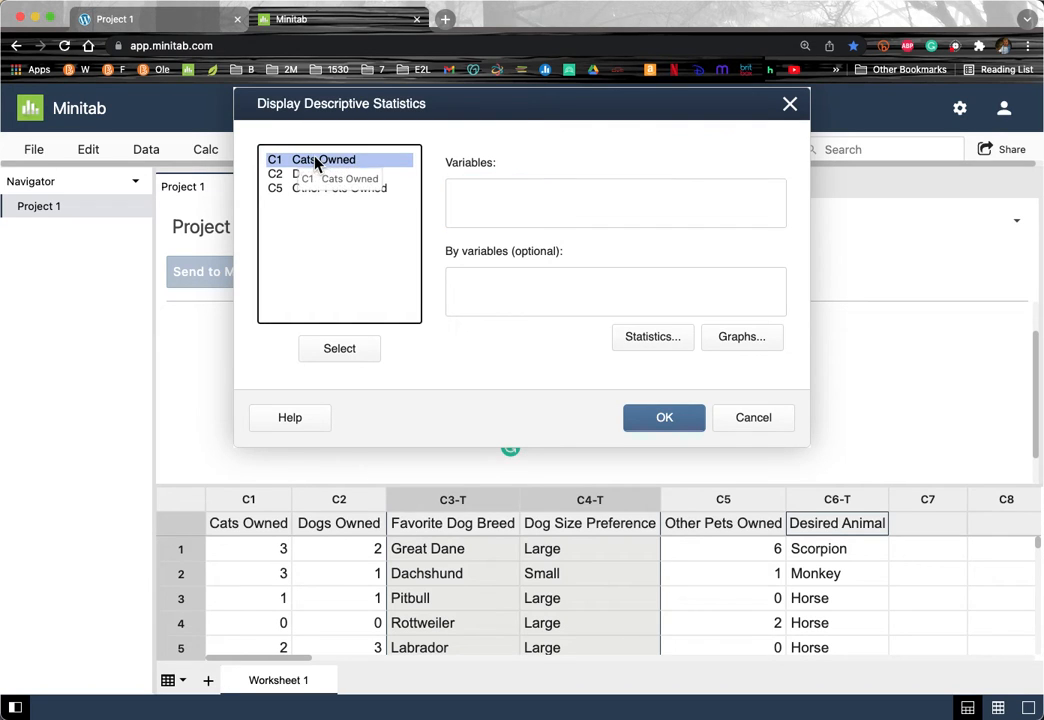
double_click(316, 162)
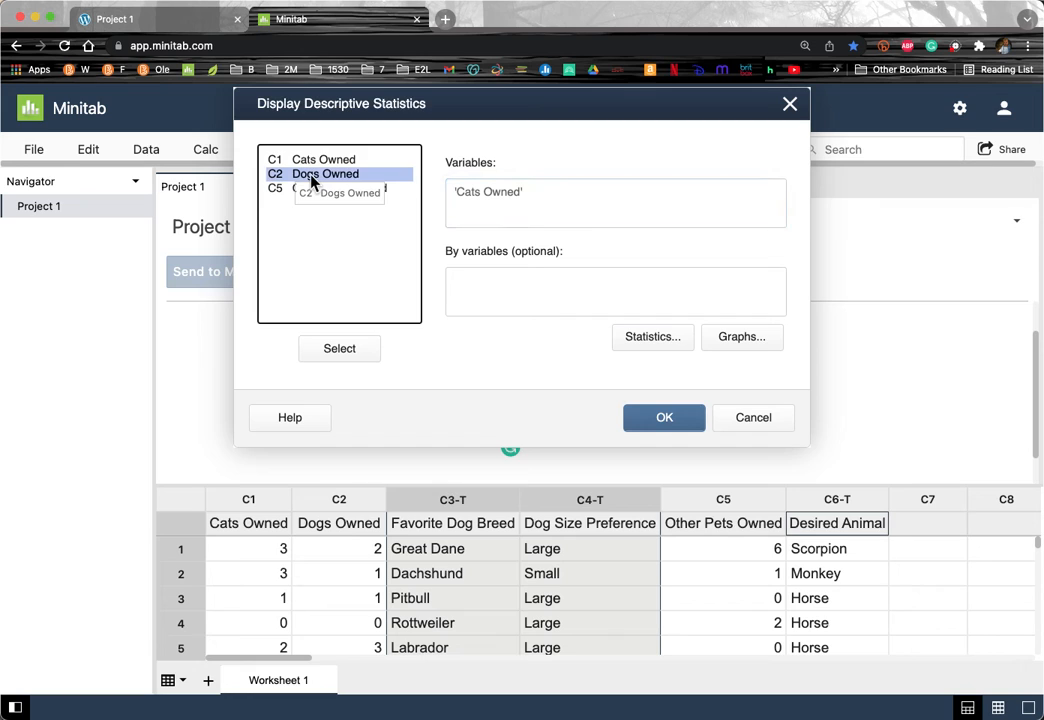
double_click(312, 177)
double_click(312, 188)
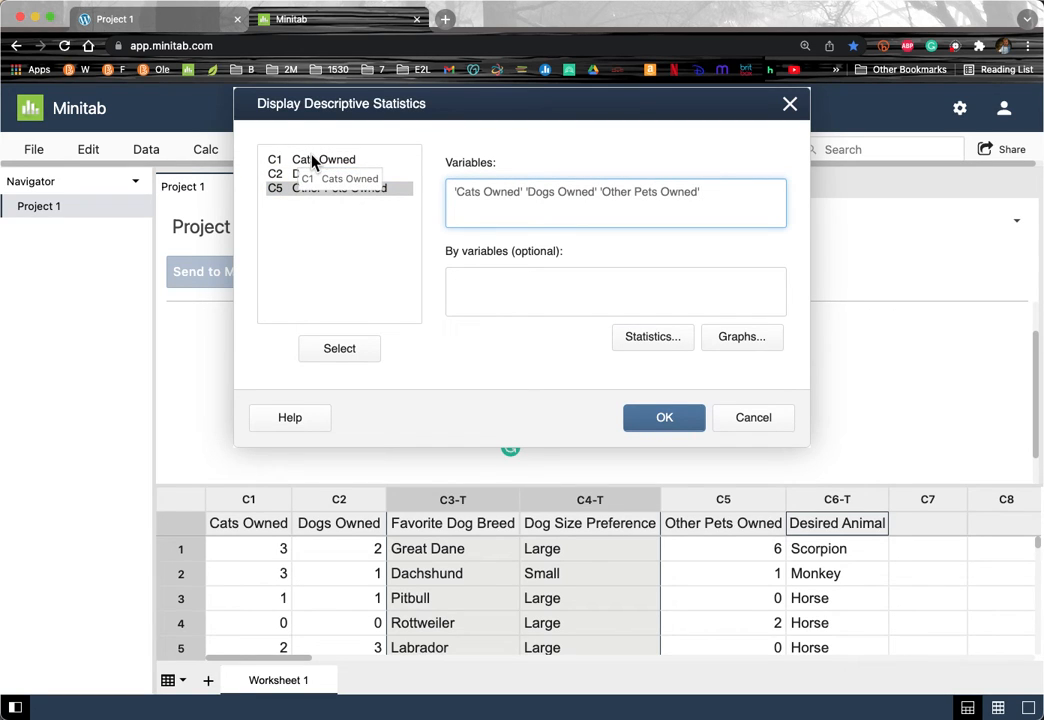
click(314, 161)
shift+click(318, 188)
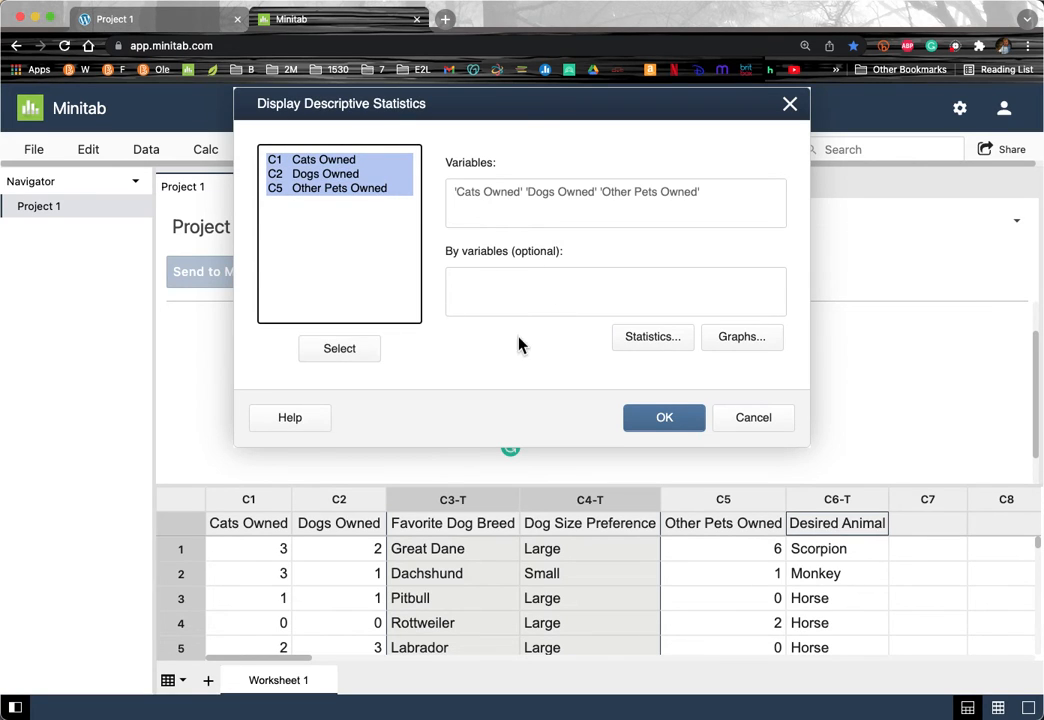
Step: Turn off the N missing and N nonmissing counts in the reported statistics
click(648, 346)
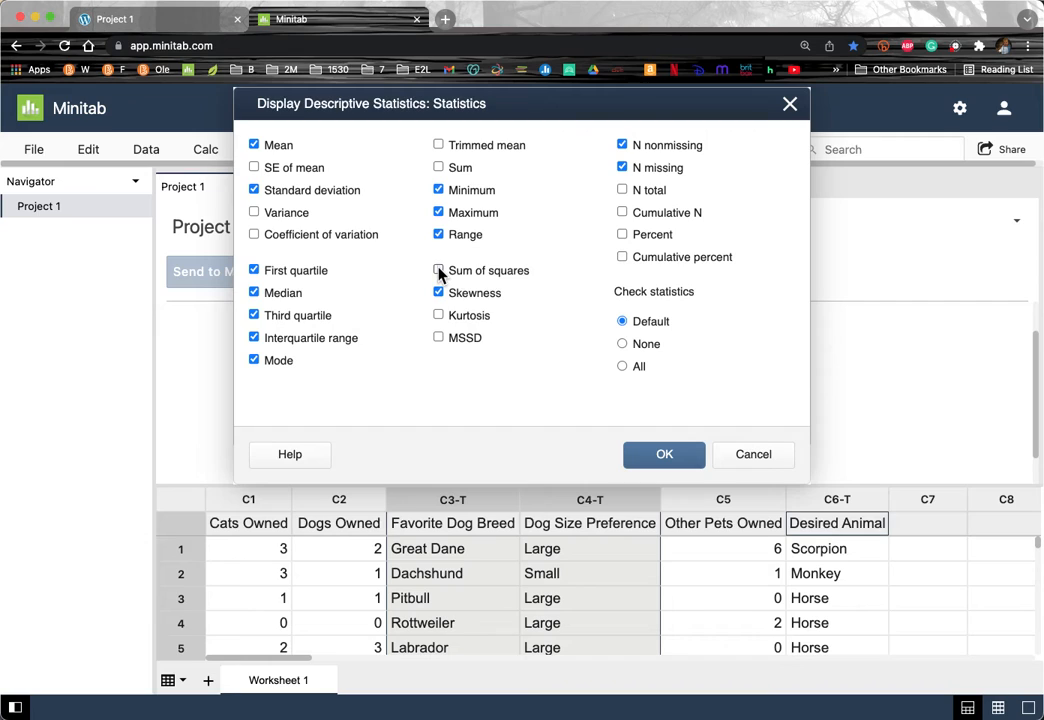
click(622, 168)
click(622, 146)
click(664, 458)
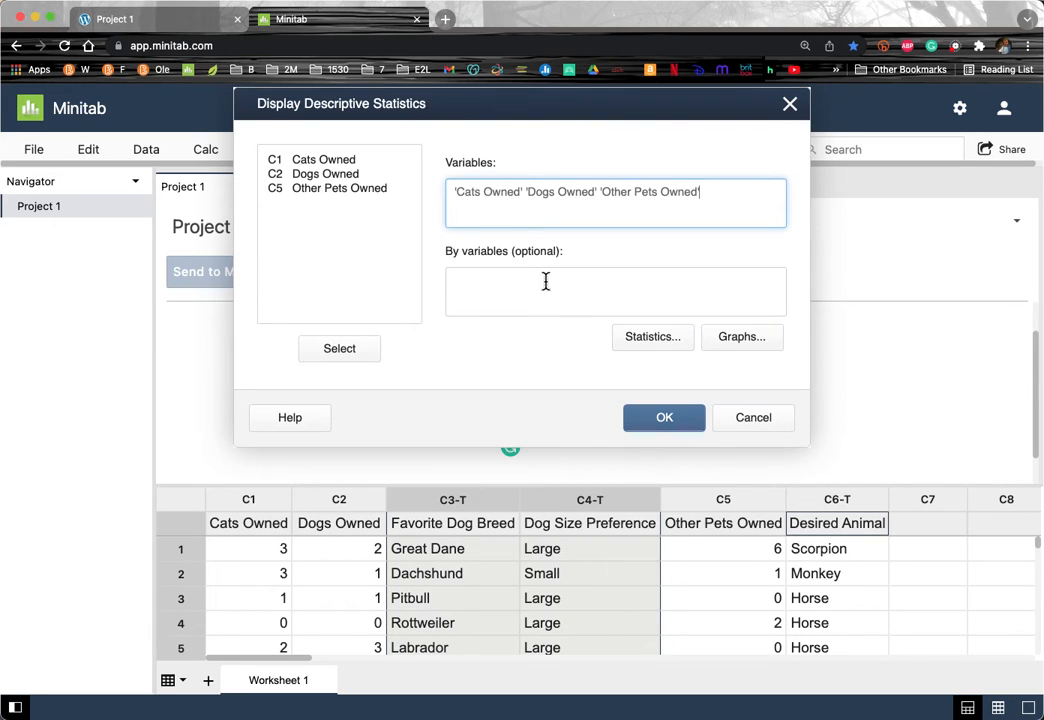
Step: Include a histogram and a boxplot of the data in the graph options
click(741, 337)
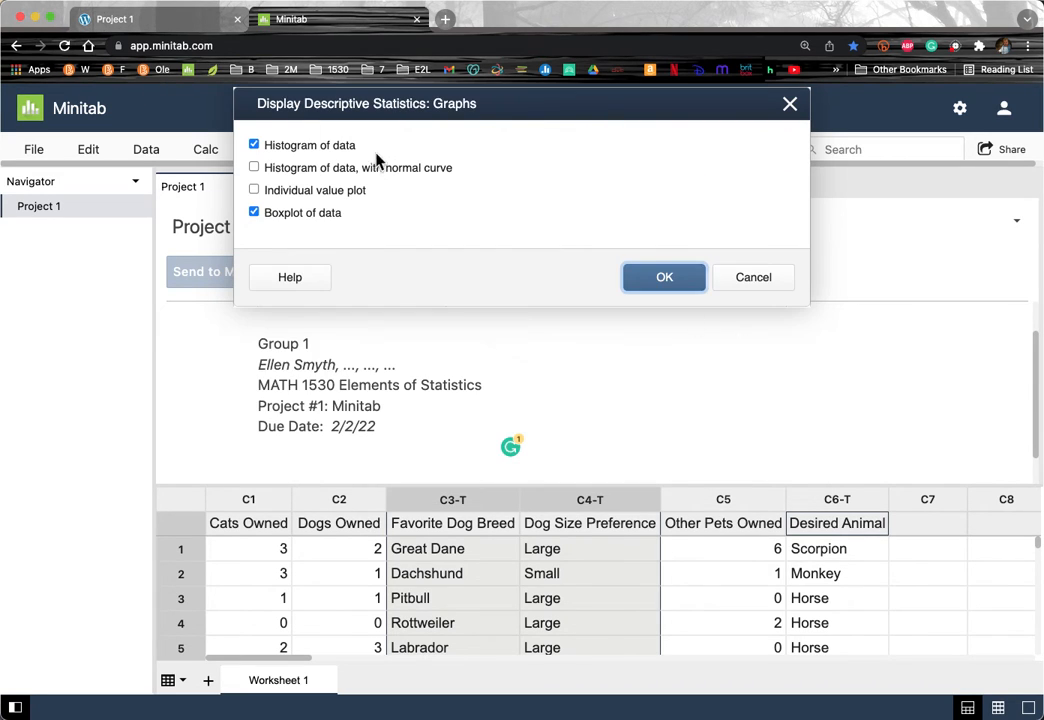
click(254, 145)
click(254, 145)
click(254, 214)
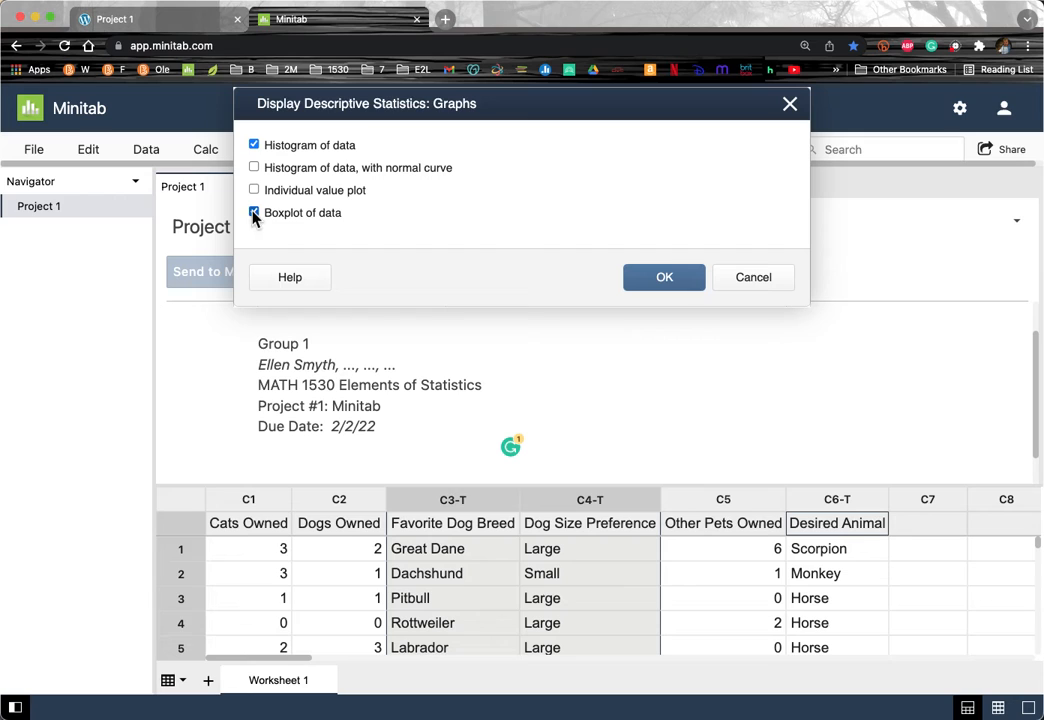
click(672, 289)
Step: Add N total to the reported statistics and run the analysis
click(655, 340)
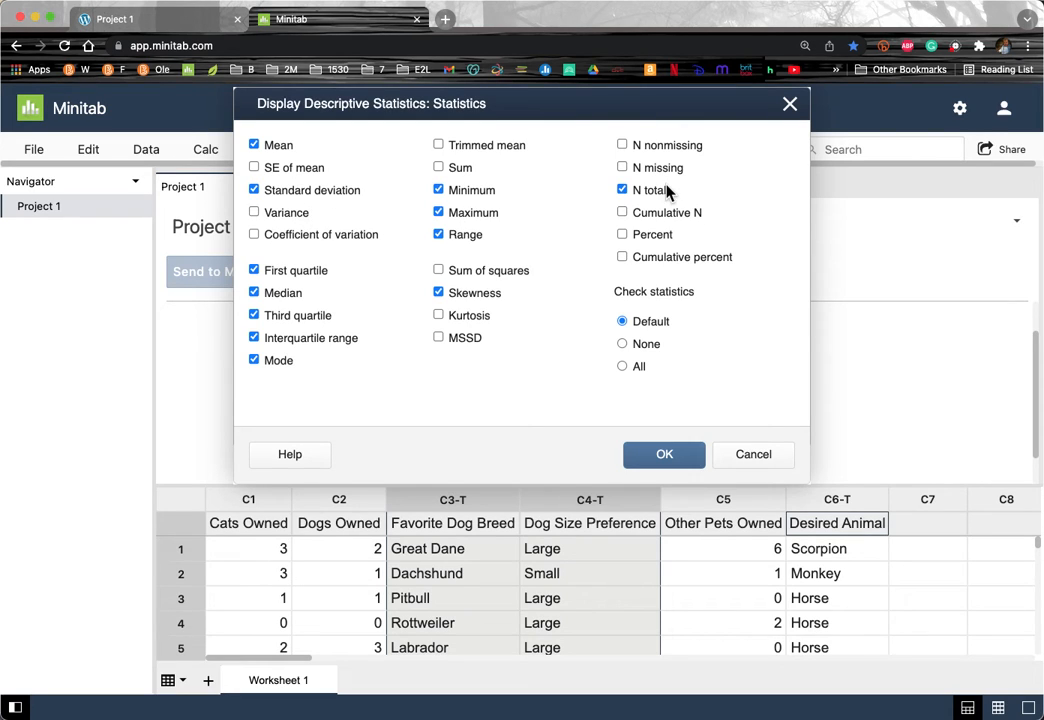
click(648, 458)
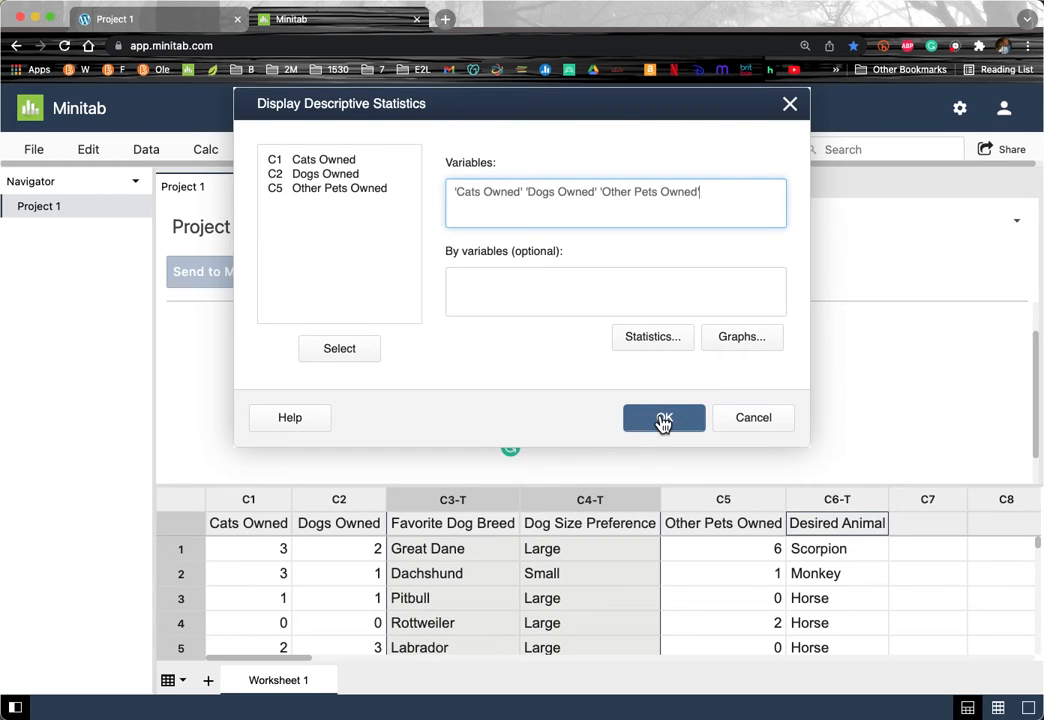
click(663, 419)
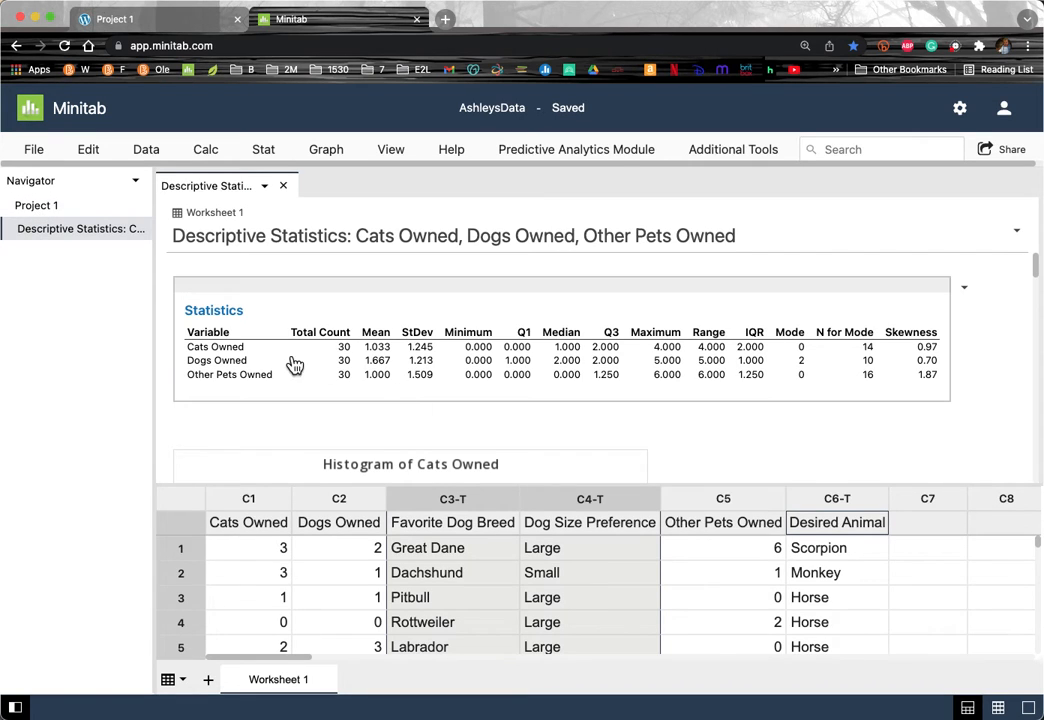
Step: Copy the Statistics output table and bring the Word document forward
click(964, 288)
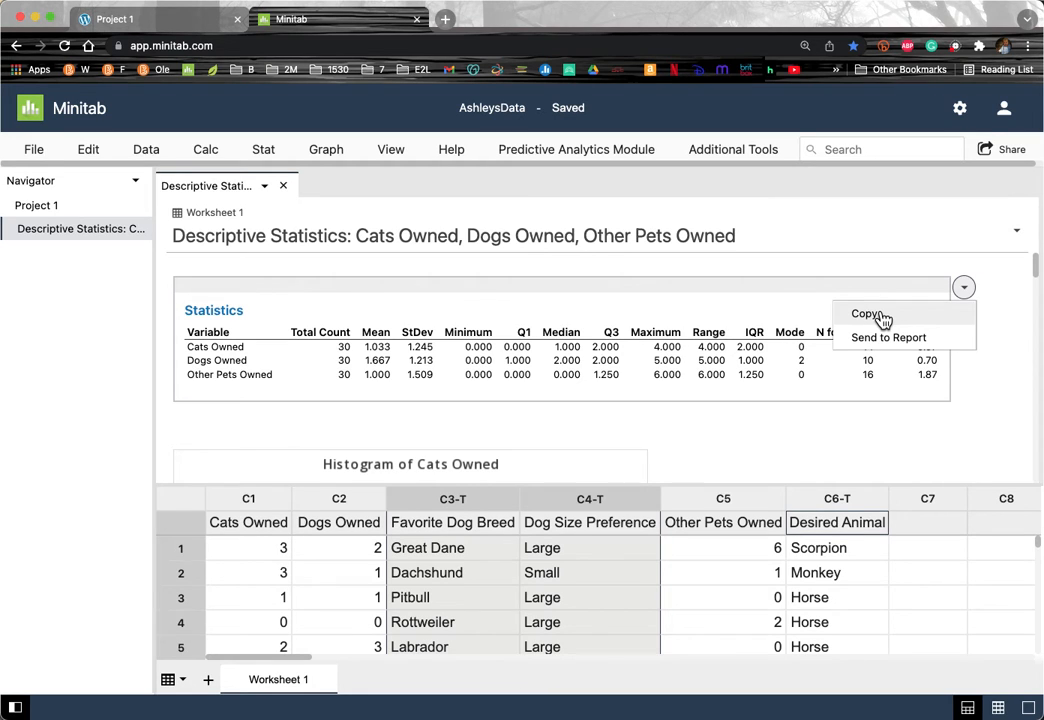
click(866, 314)
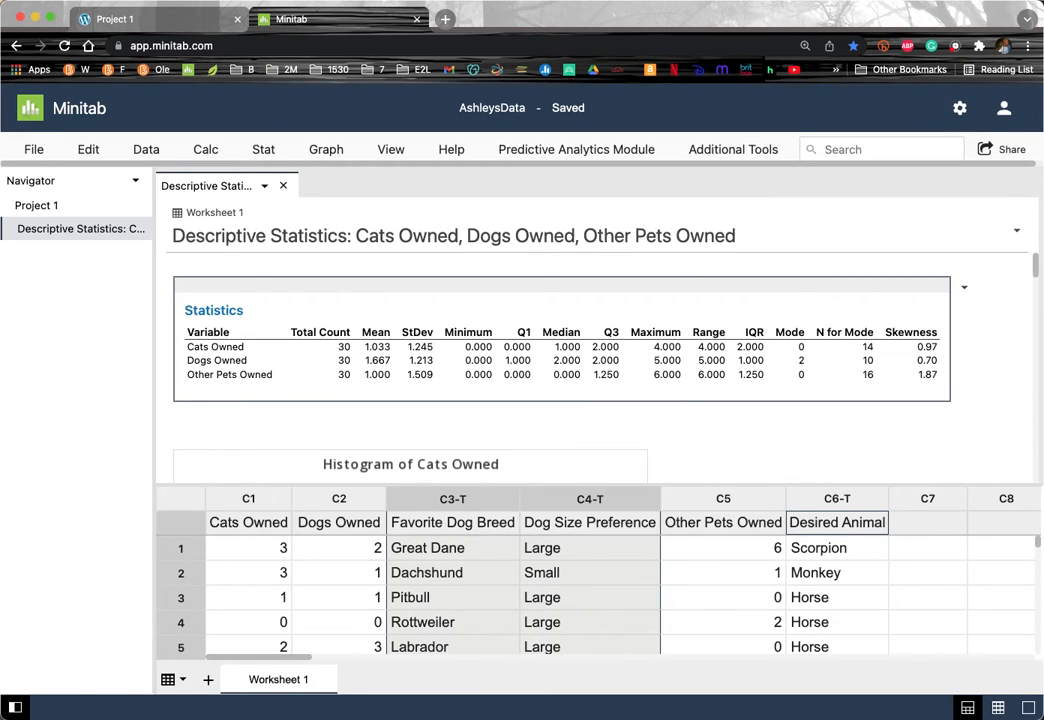
key(super+Tab)
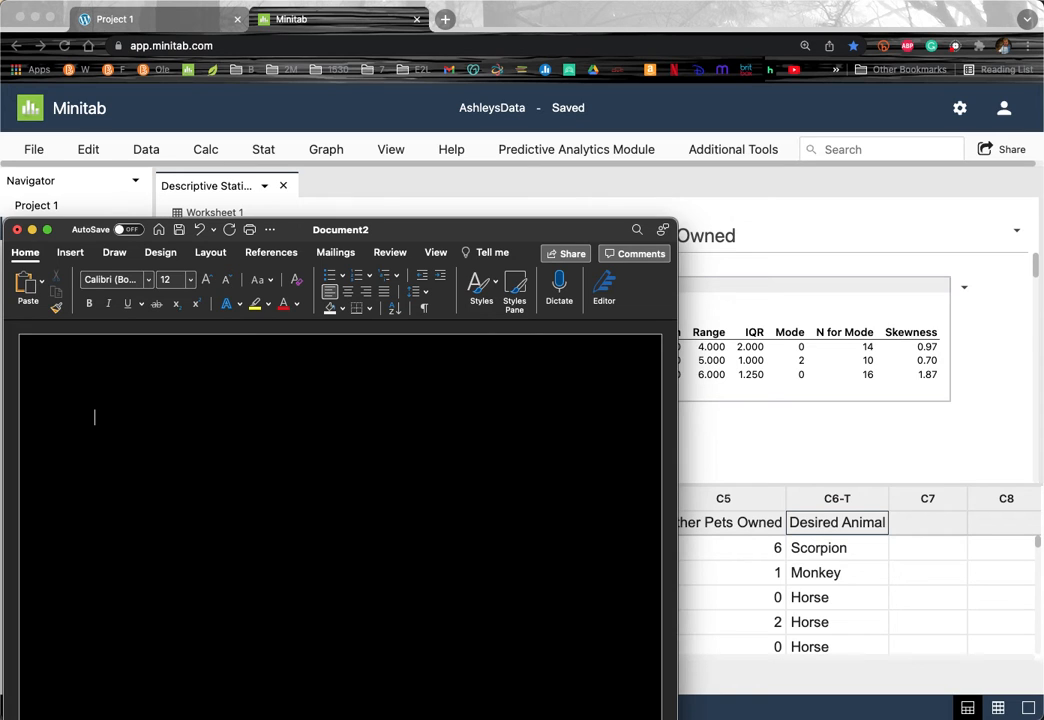
Step: Paste the Statistics table into the Word document and return to Minitab
key(super+v)
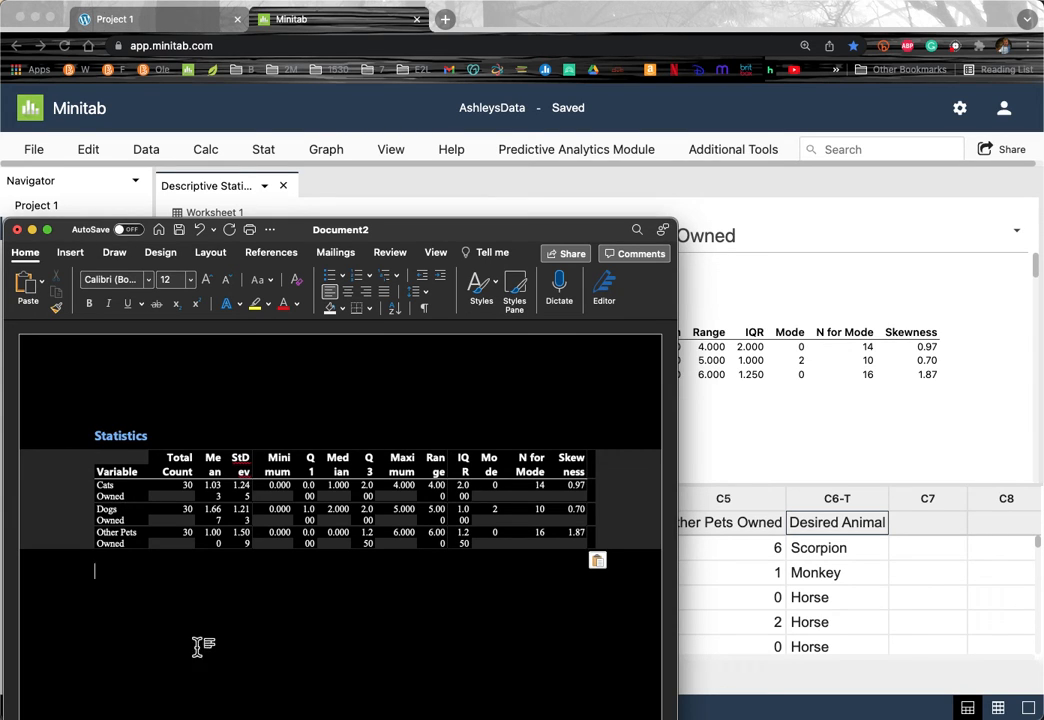
click(801, 420)
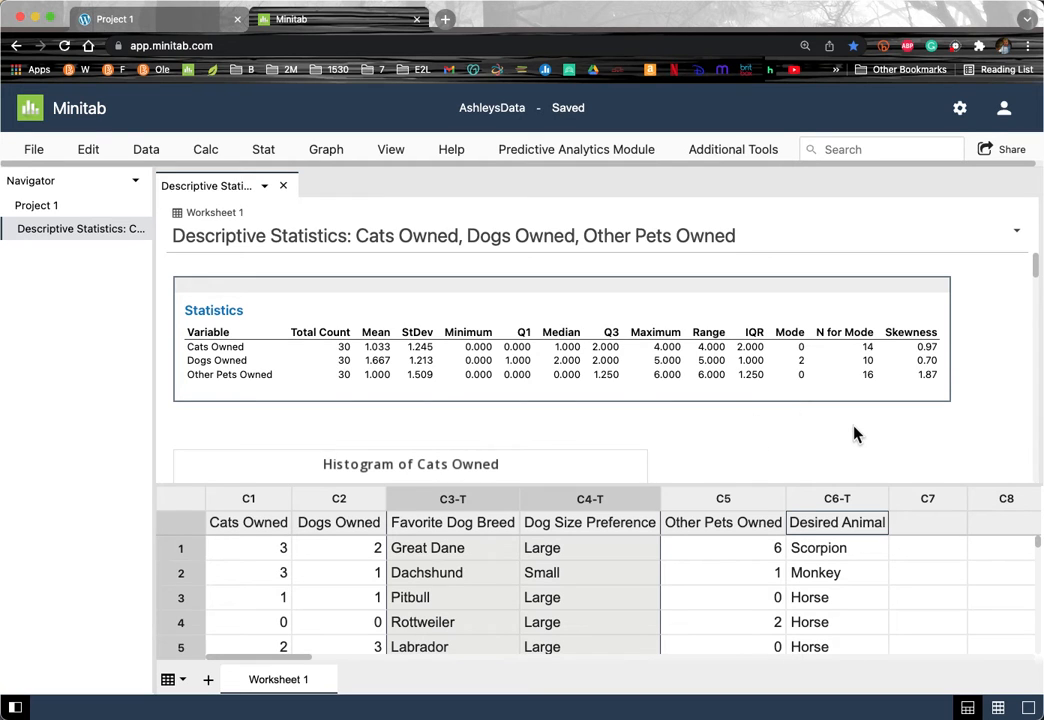
scroll(855, 433, down, 3)
scroll(855, 433, up, 3)
scroll(344, 341, down, 4)
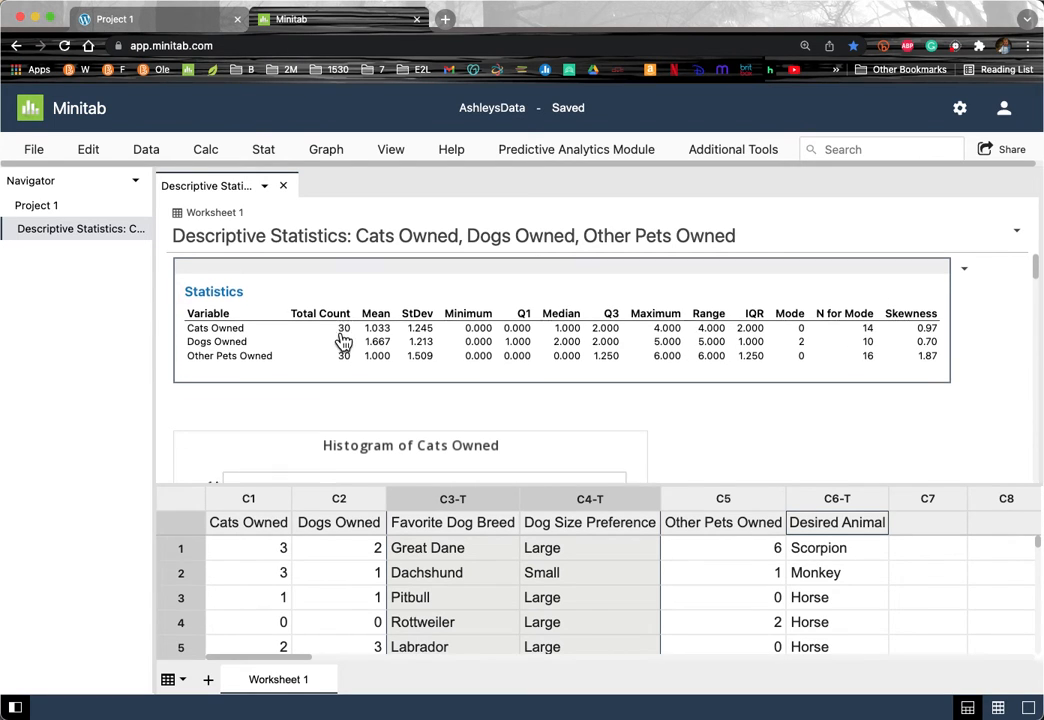
scroll(344, 341, down, 10)
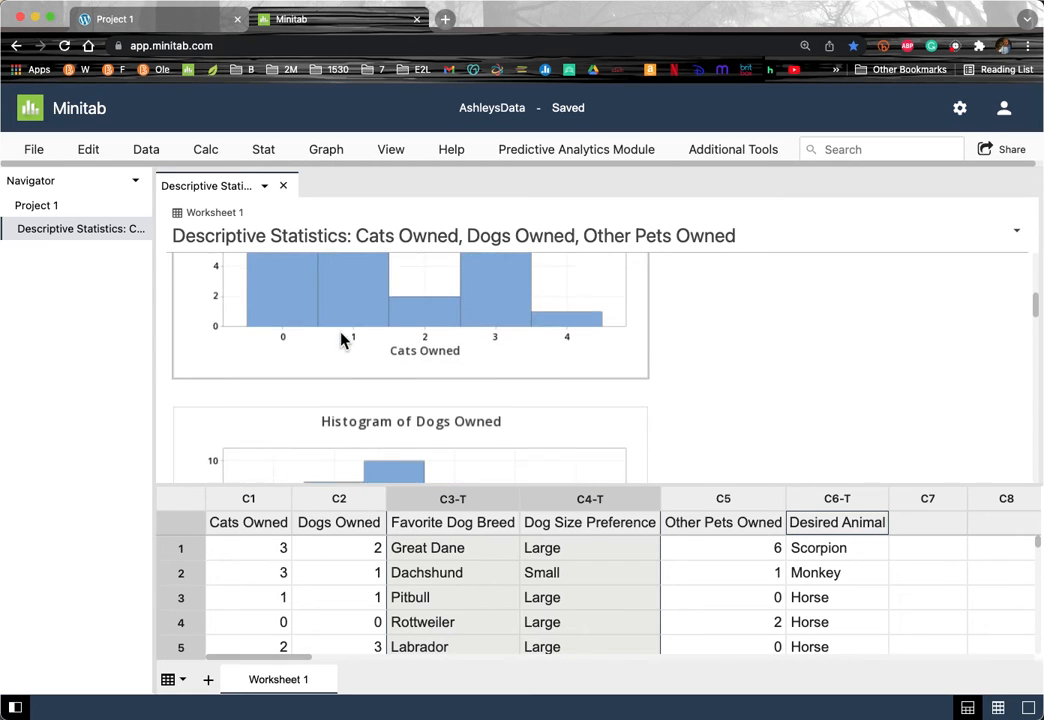
scroll(340, 340, down, 10)
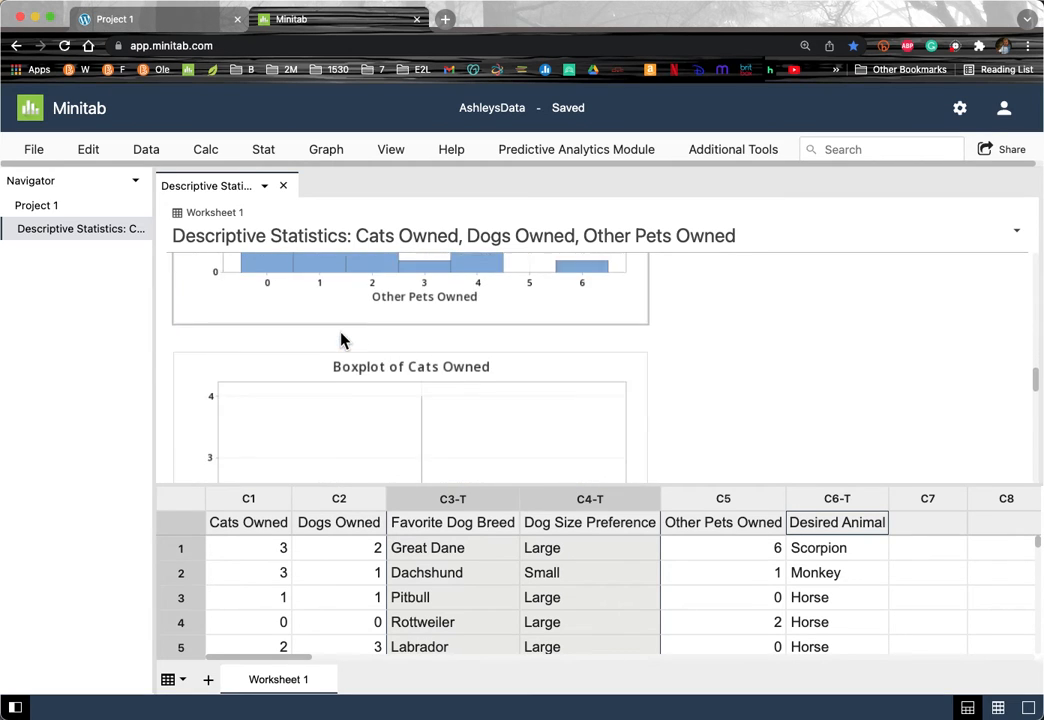
scroll(340, 340, down, 8)
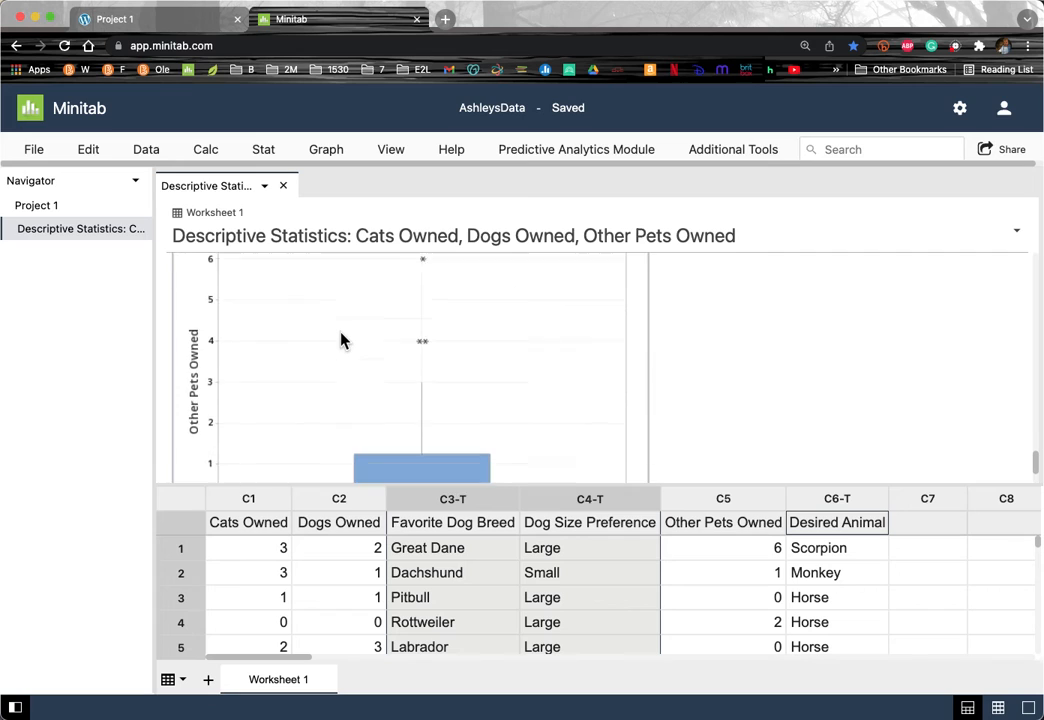
scroll(340, 341, up, 20)
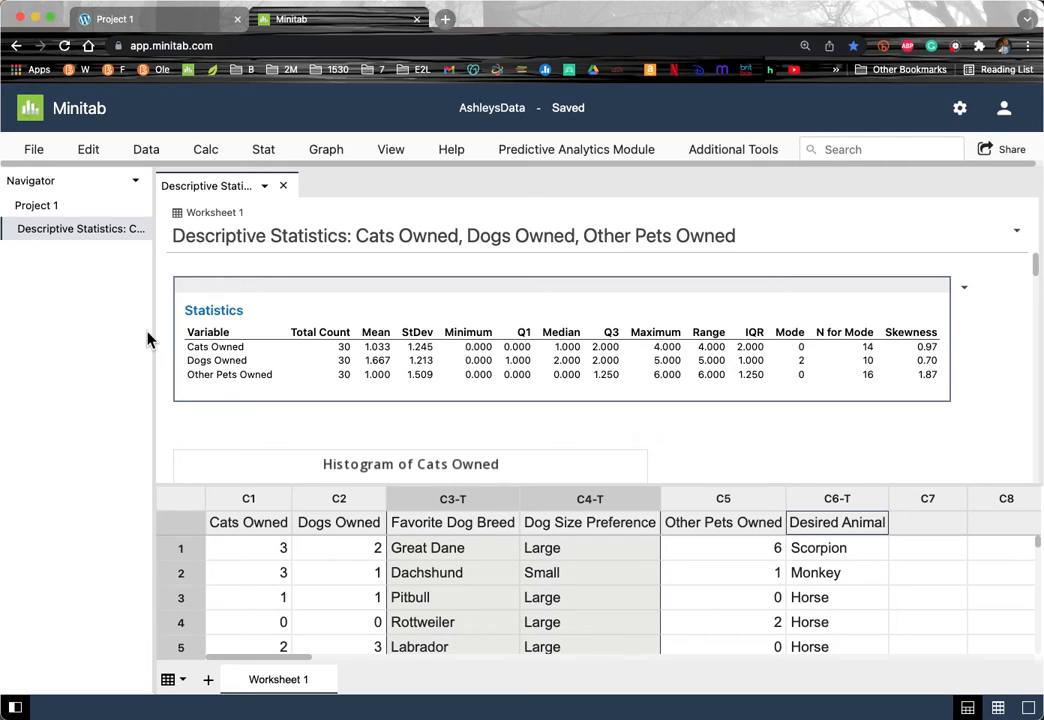
click(206, 152)
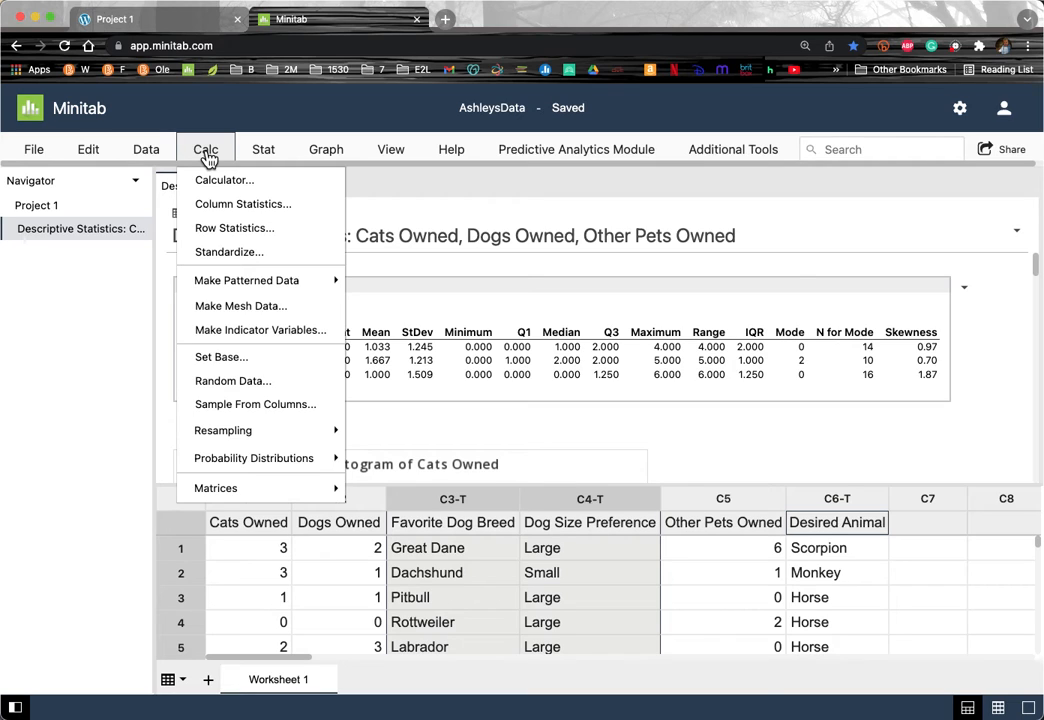
Step: Tally columns C1–C6, Cats Owned through Desired Animal, showing counts and percents
click(261, 160)
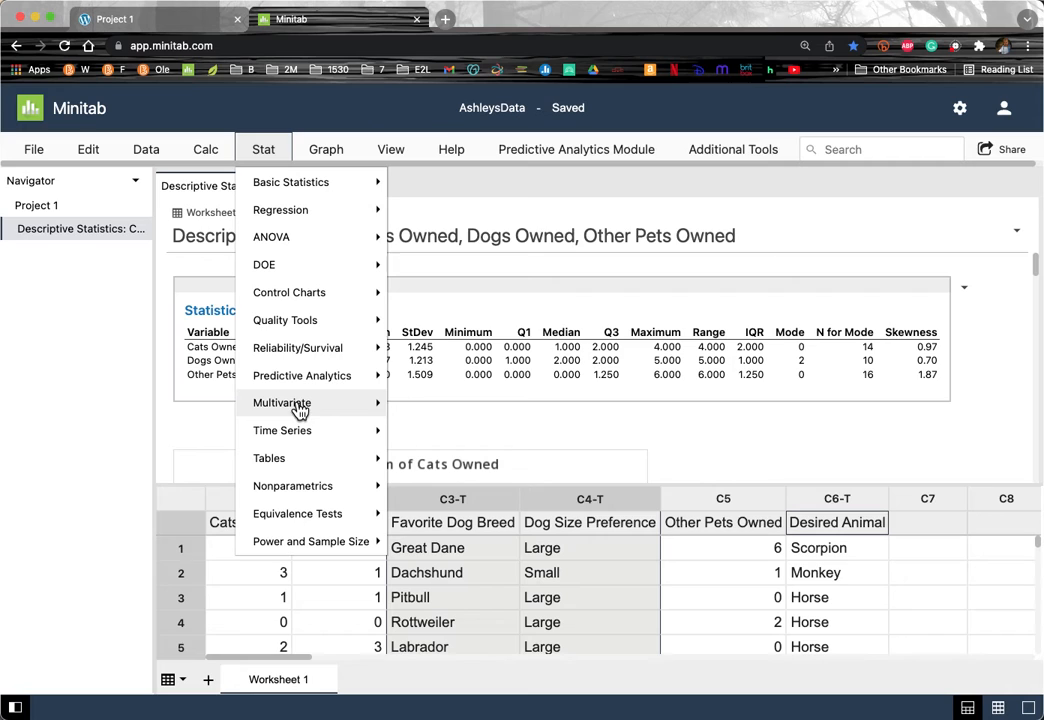
mouse_move(294, 469)
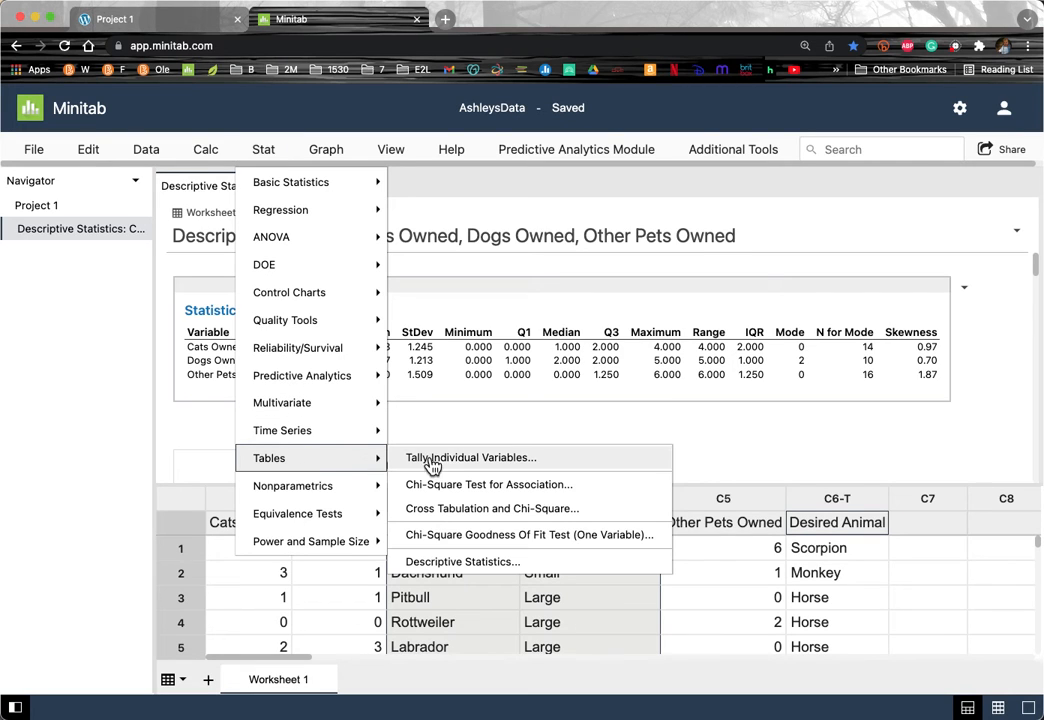
click(455, 463)
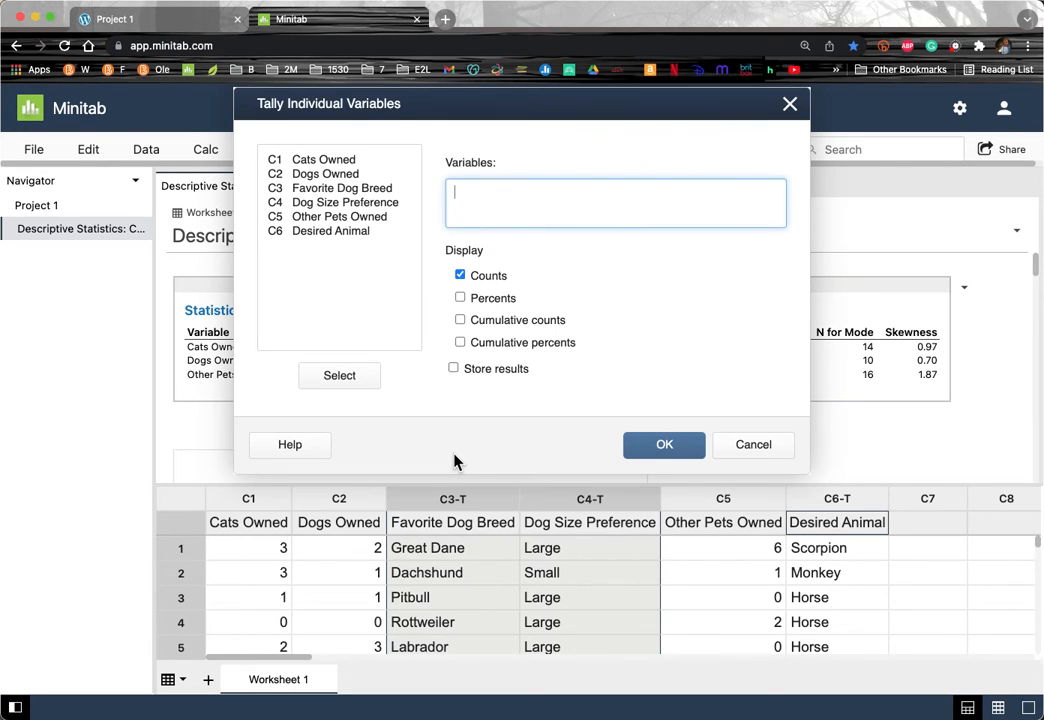
click(326, 160)
shift+click(326, 231)
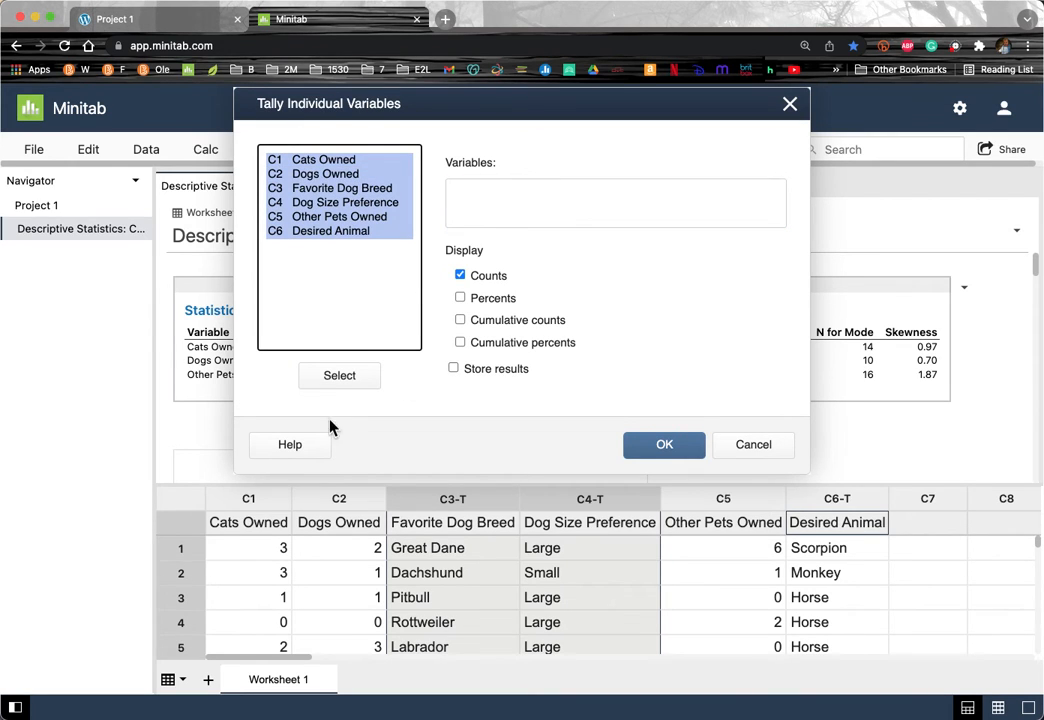
click(331, 377)
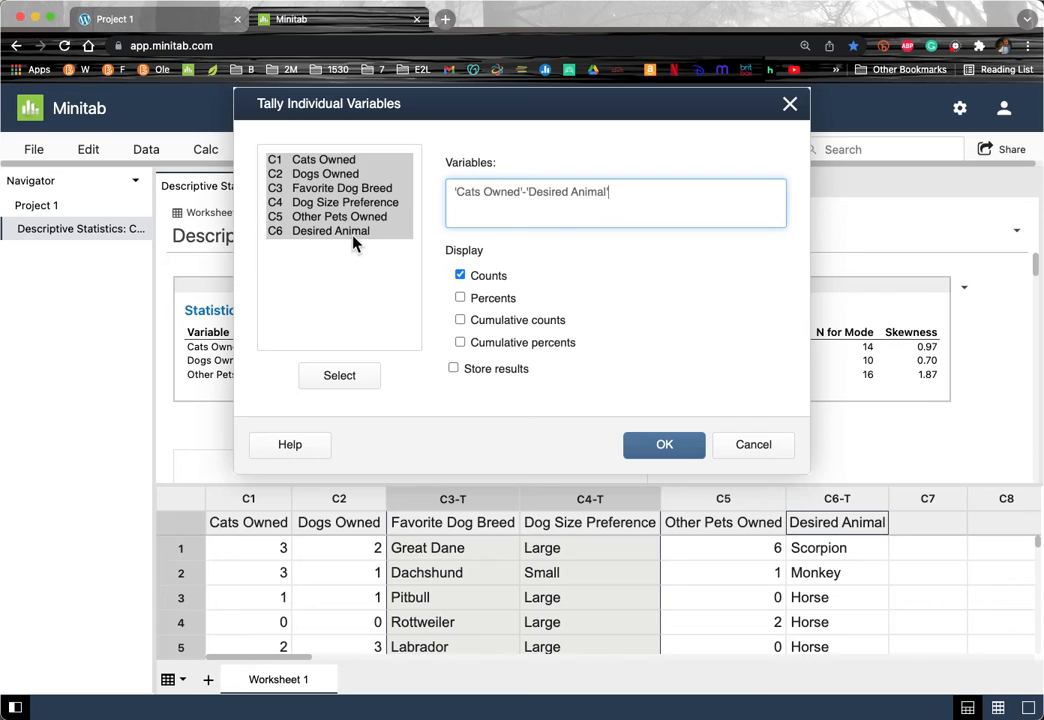
click(322, 161)
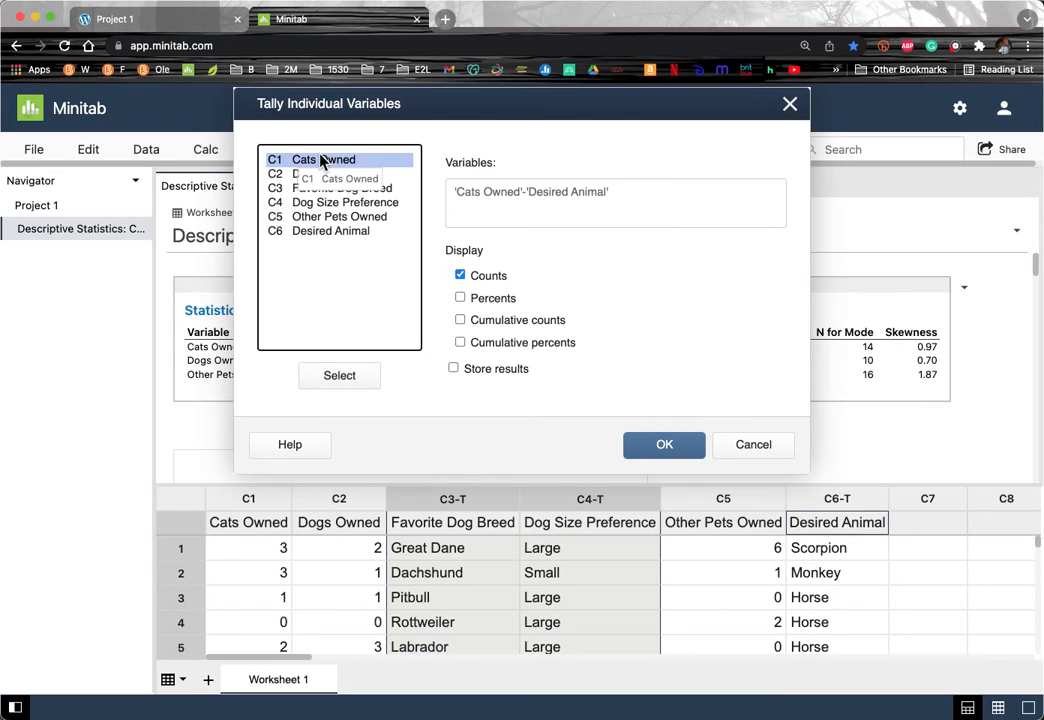
shift+click(325, 231)
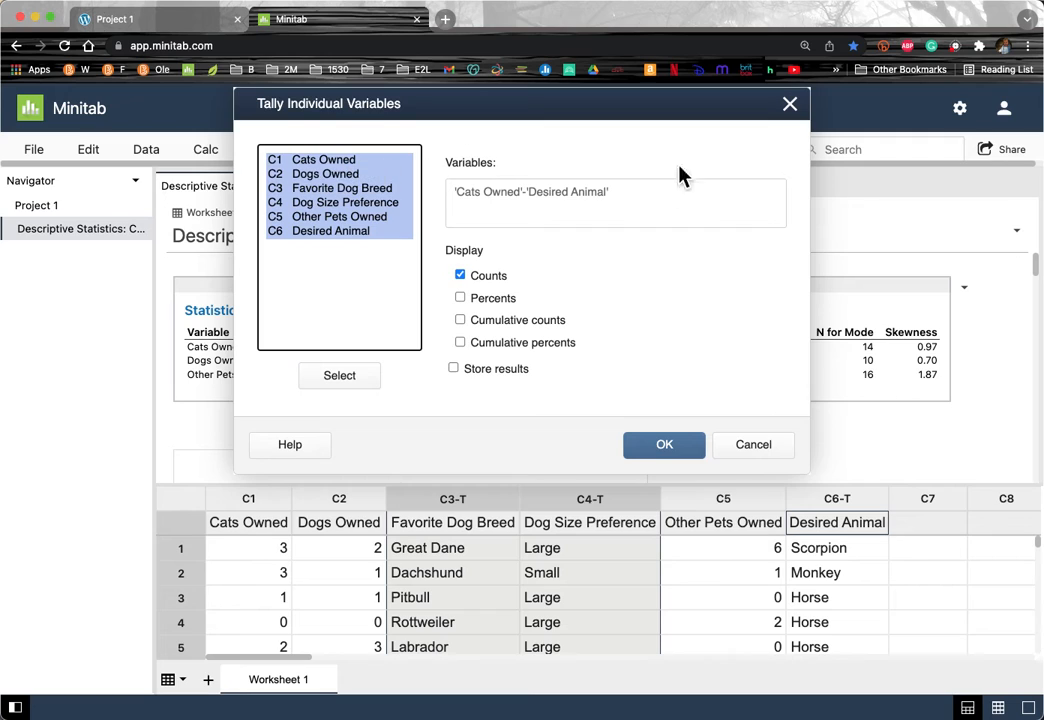
click(460, 299)
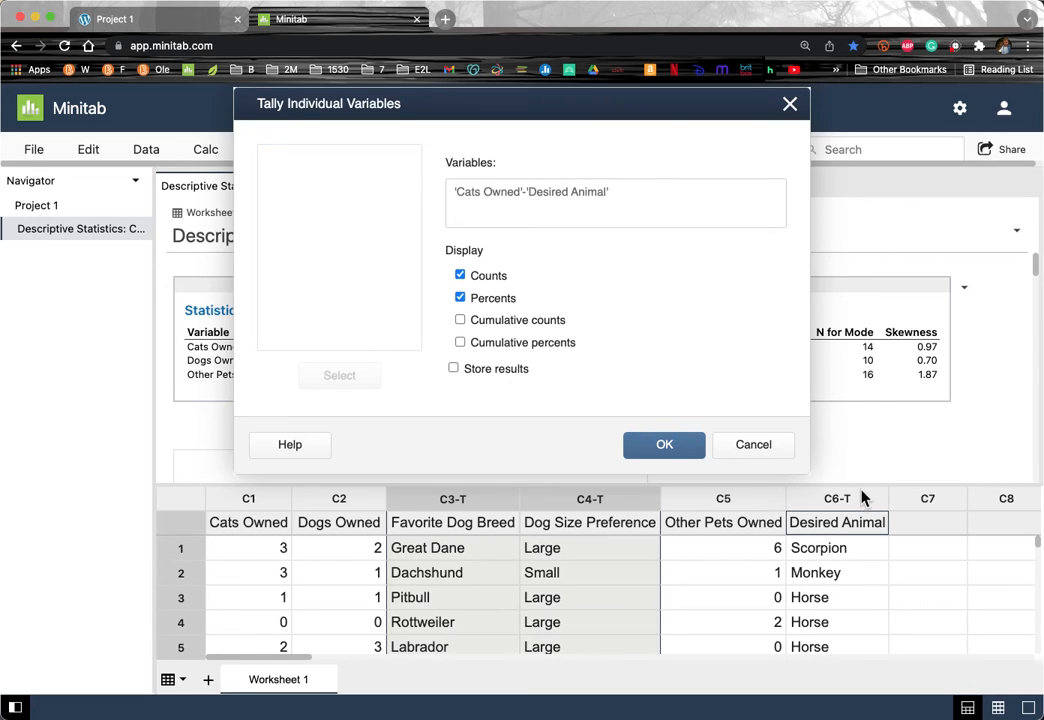
click(668, 446)
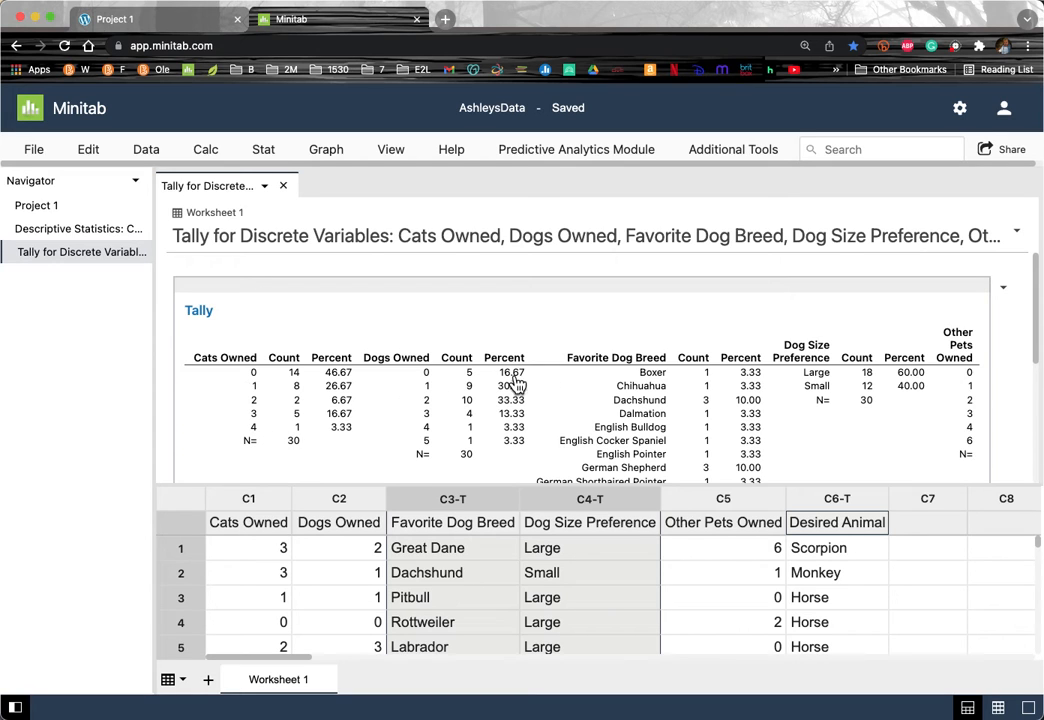
scroll(720, 405, down, 3)
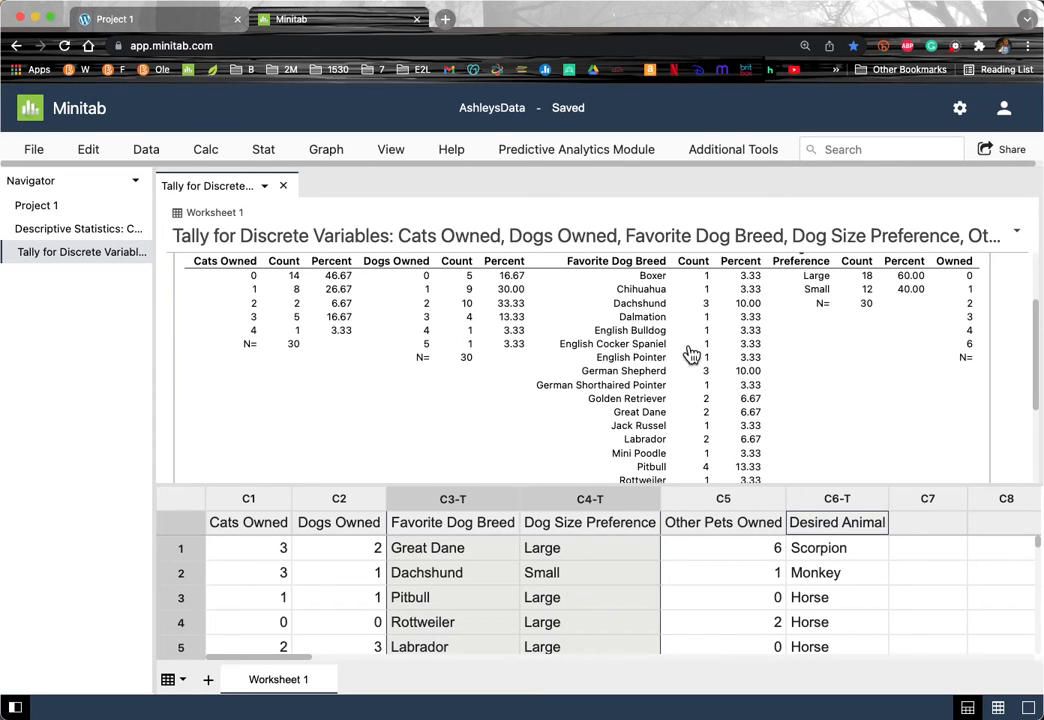
click(419, 553)
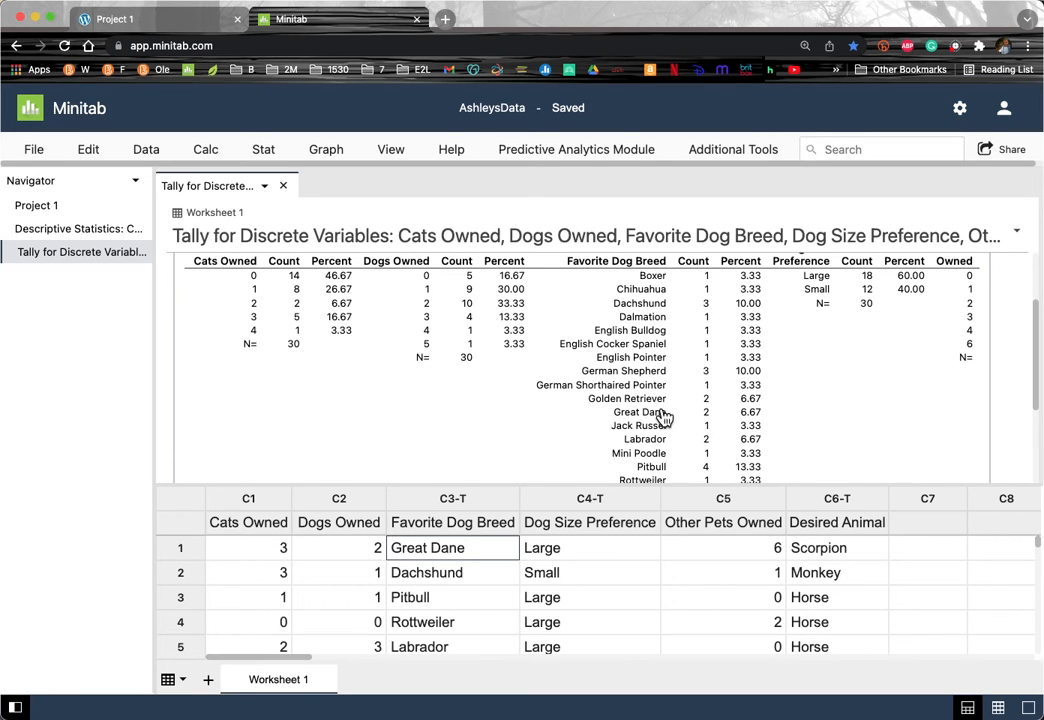
scroll(662, 461, down, 1)
scroll(660, 459, down, 4)
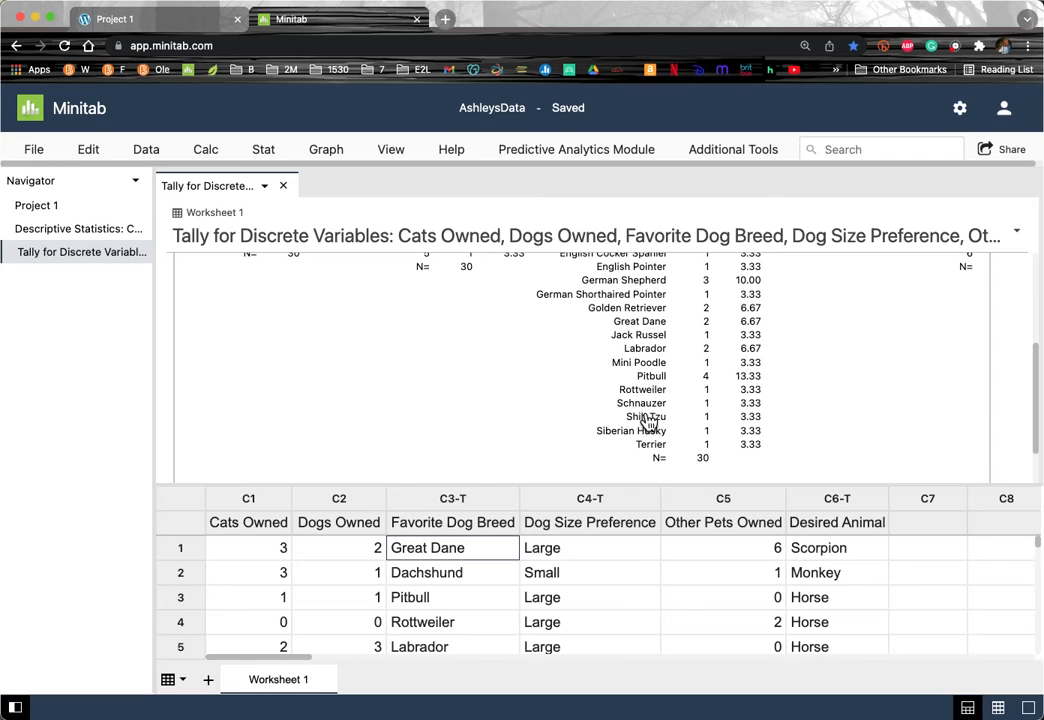
double_click(470, 550)
click(469, 547)
click(578, 573)
scroll(617, 352, up, 3)
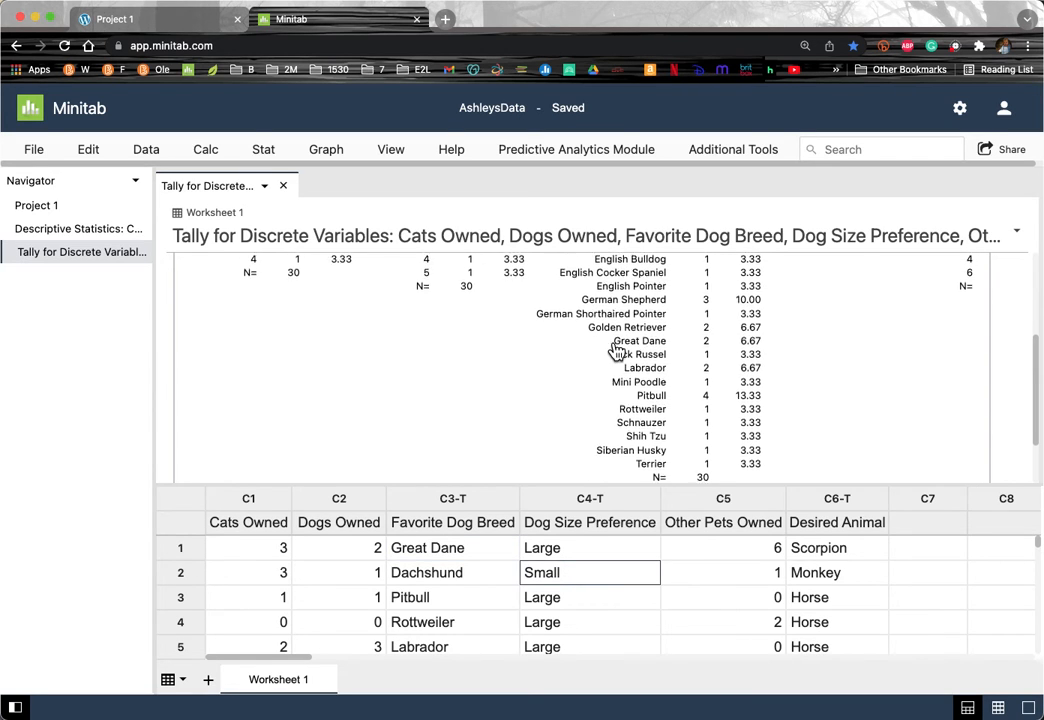
scroll(617, 352, down, 1)
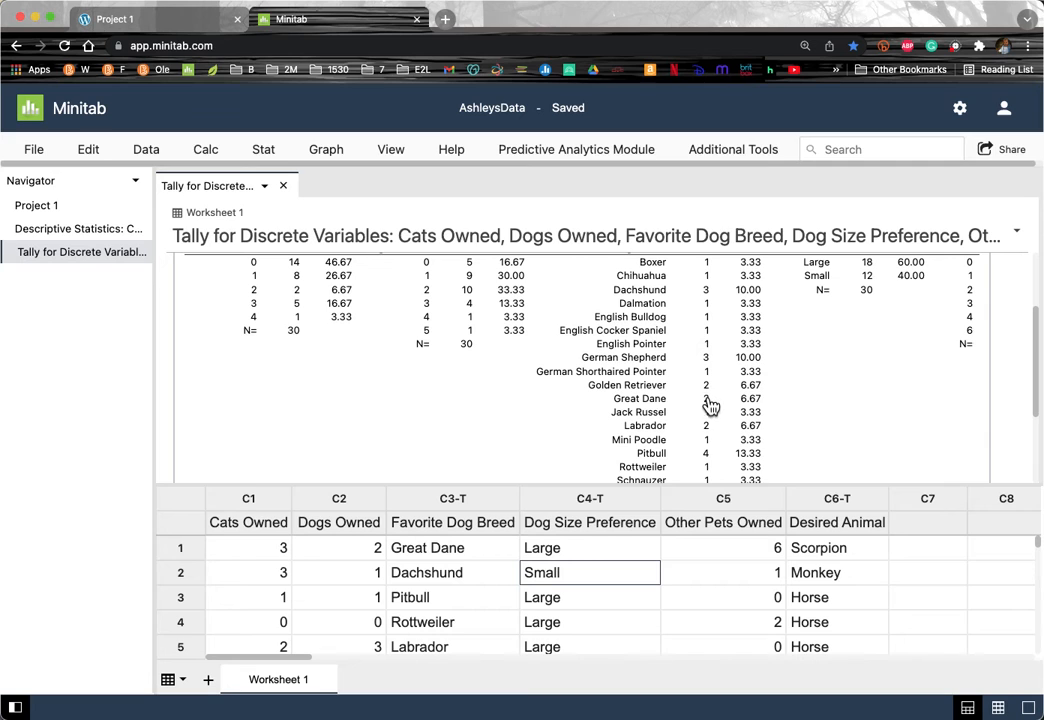
scroll(710, 407, down, 1)
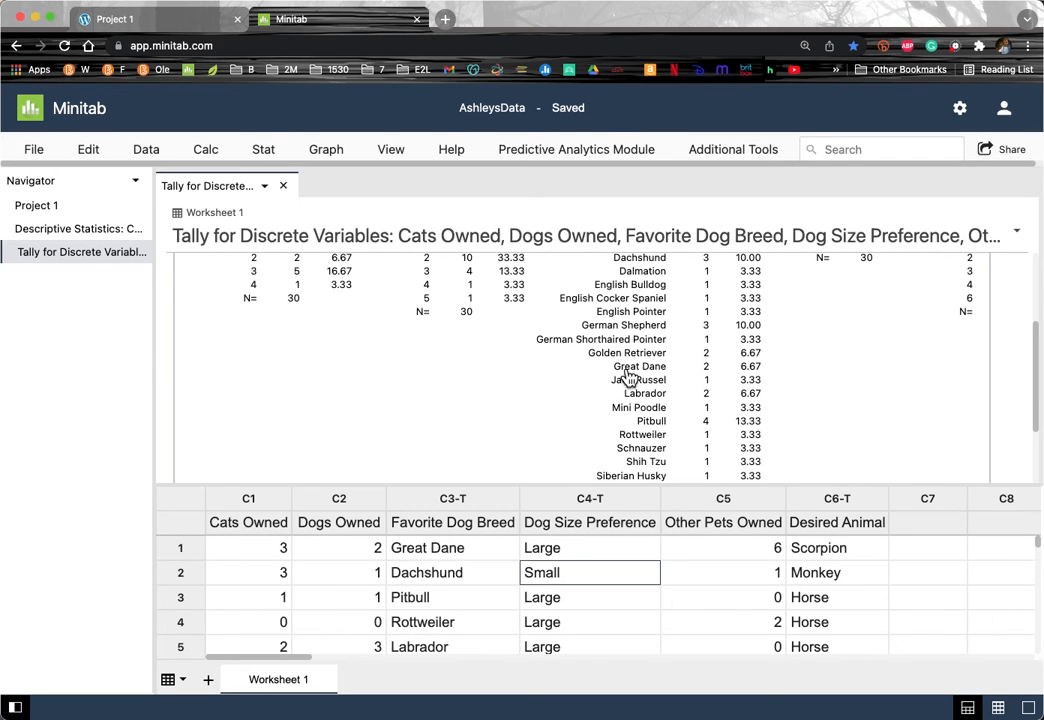
scroll(636, 396, up, 3)
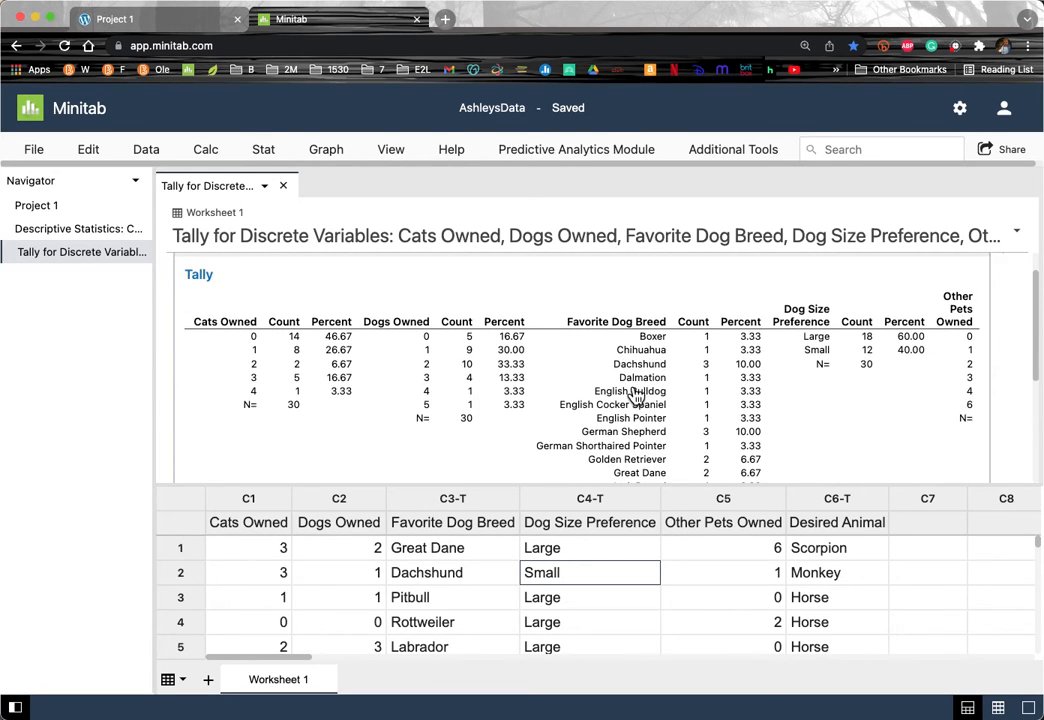
scroll(634, 300, down, 4)
scroll(634, 347, up, 3)
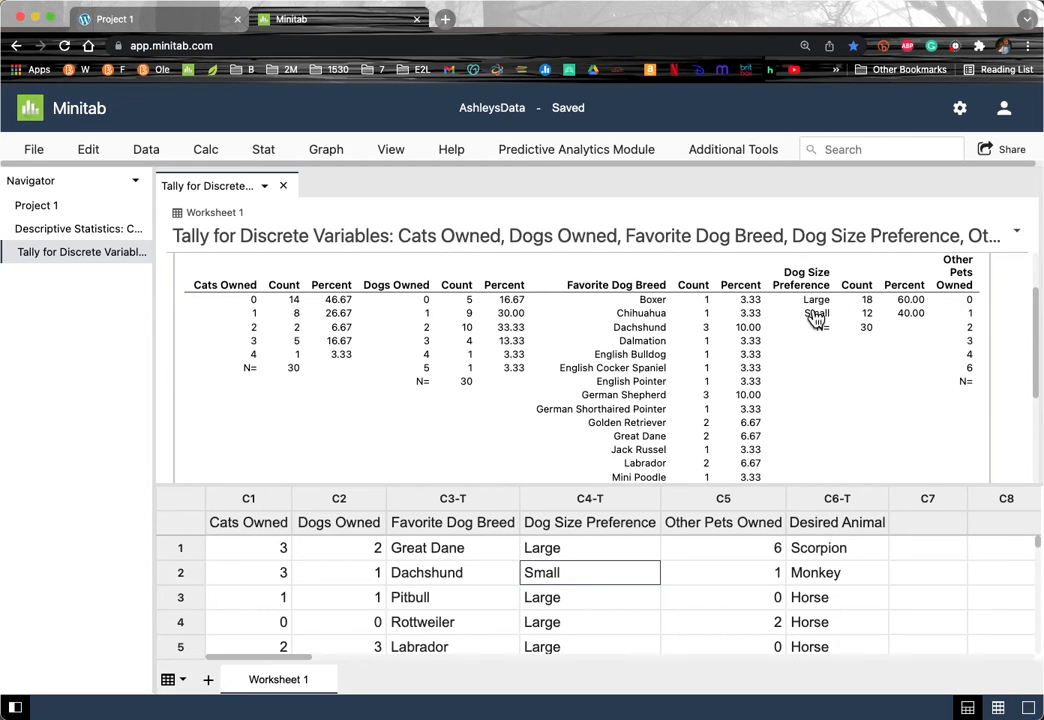
scroll(816, 320, down, 5)
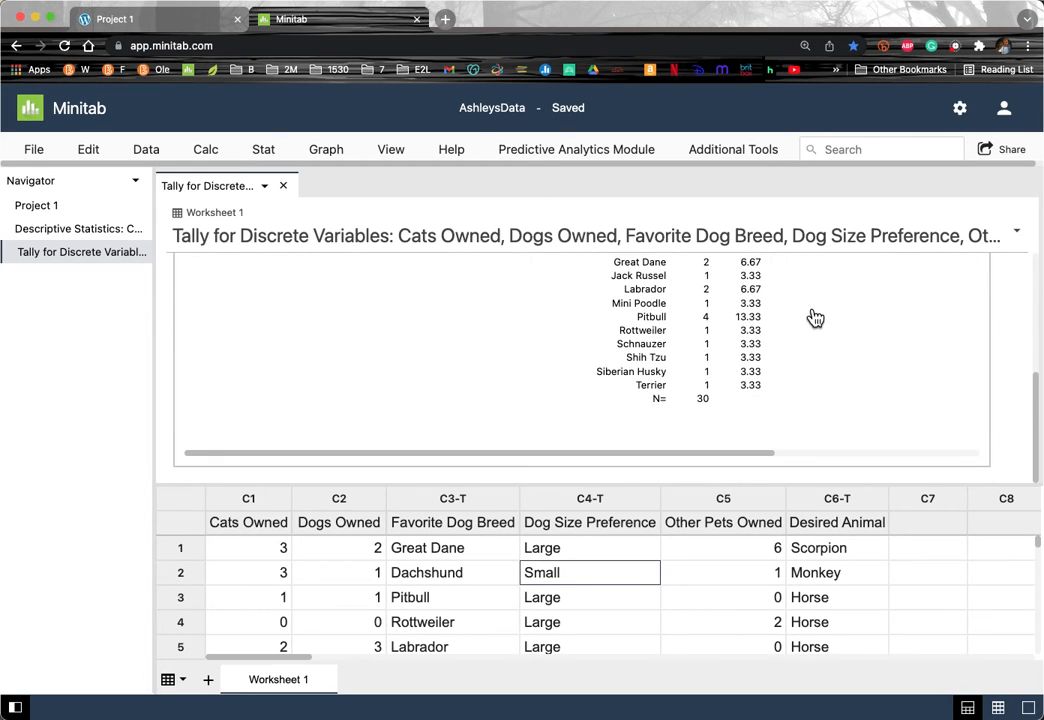
scroll(816, 318, up, 5)
scroll(860, 372, right, 2)
scroll(855, 370, right, 4)
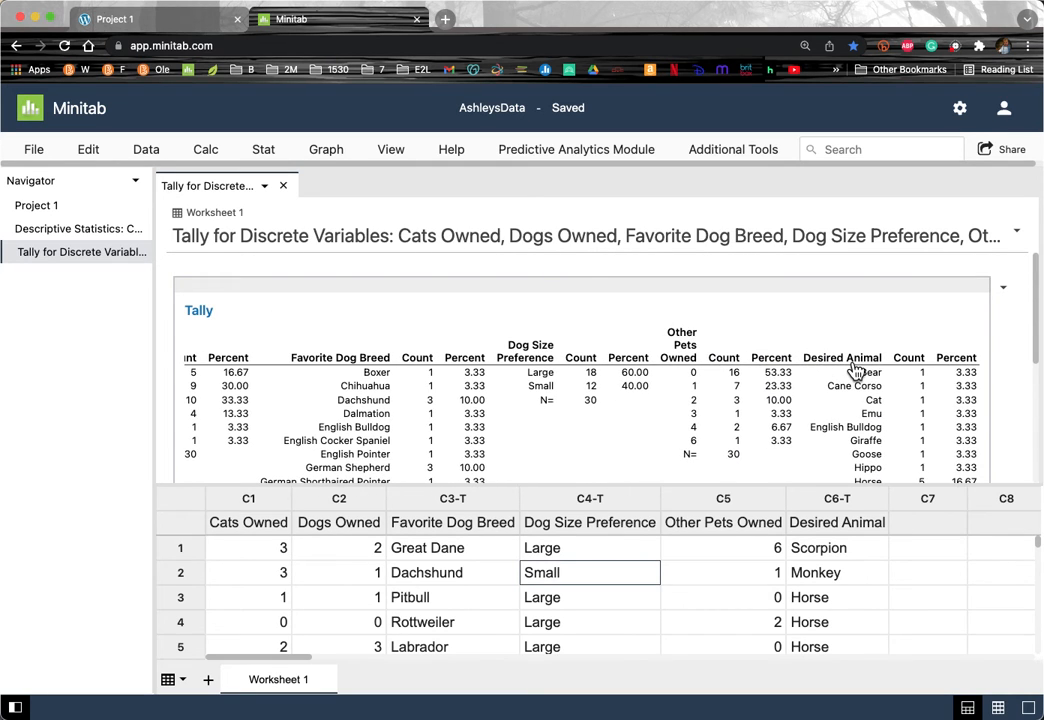
Step: Review the Tally output down to the Desired Animal counts, then open the Graph menu
scroll(855, 370, down, 2)
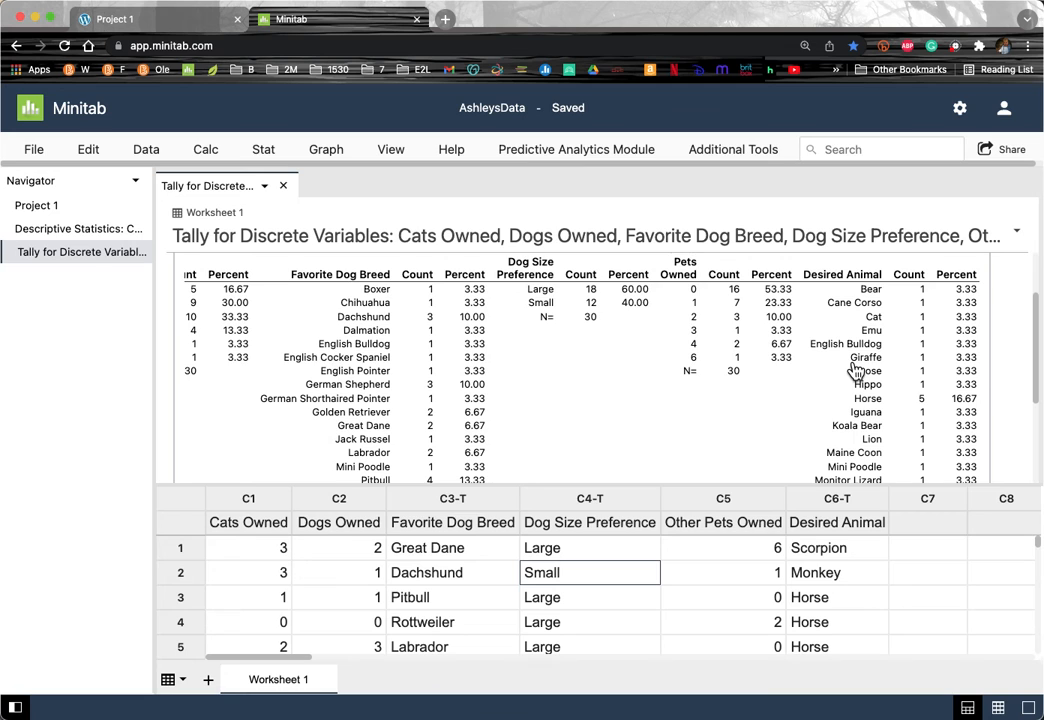
scroll(855, 370, down, 4)
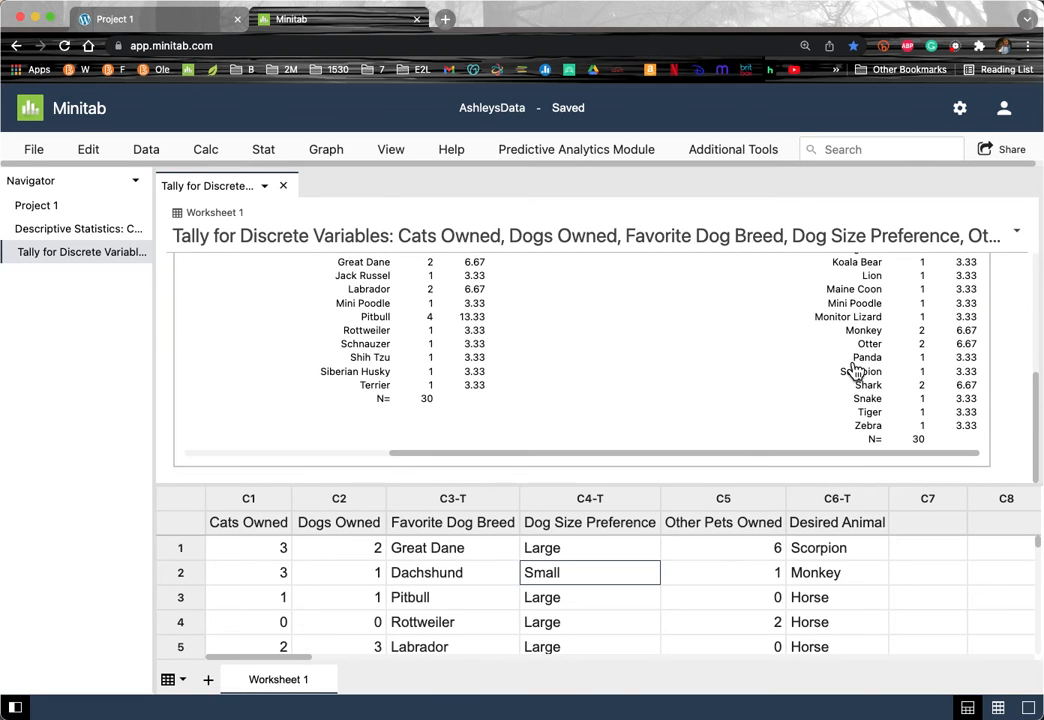
scroll(855, 370, up, 6)
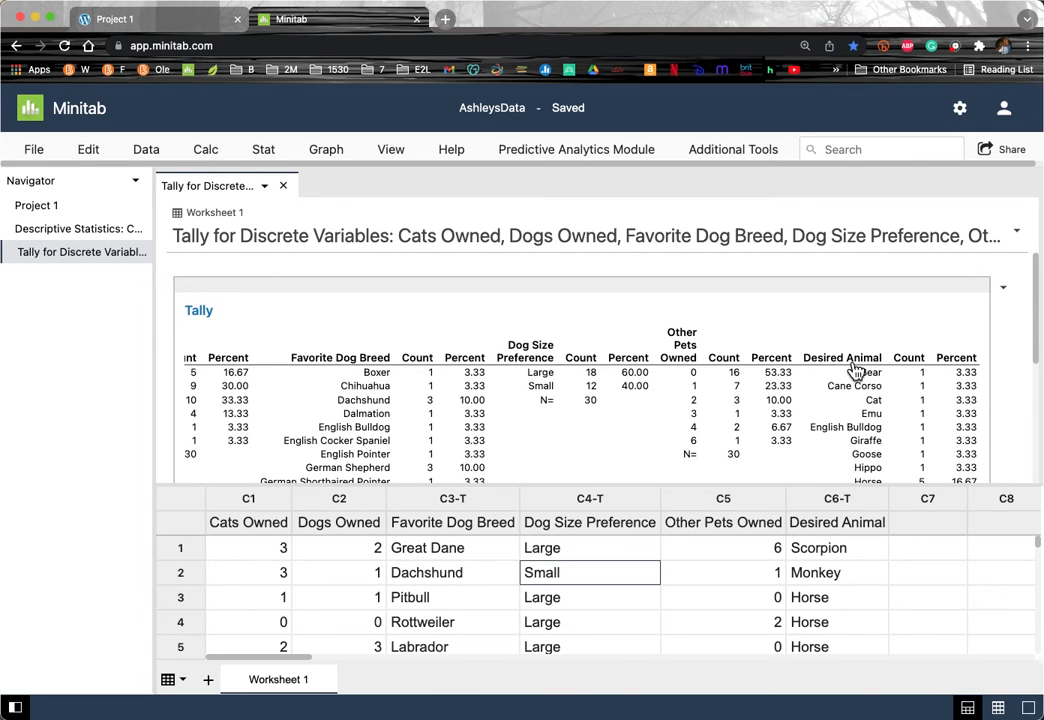
scroll(855, 400, down, 4)
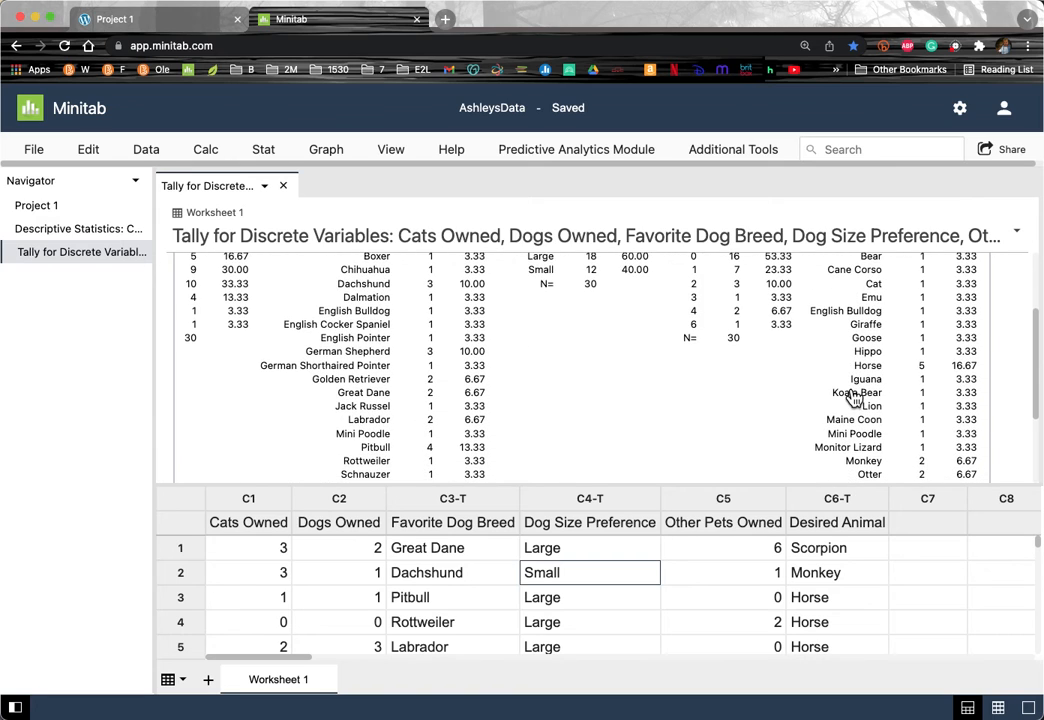
scroll(853, 398, down, 2)
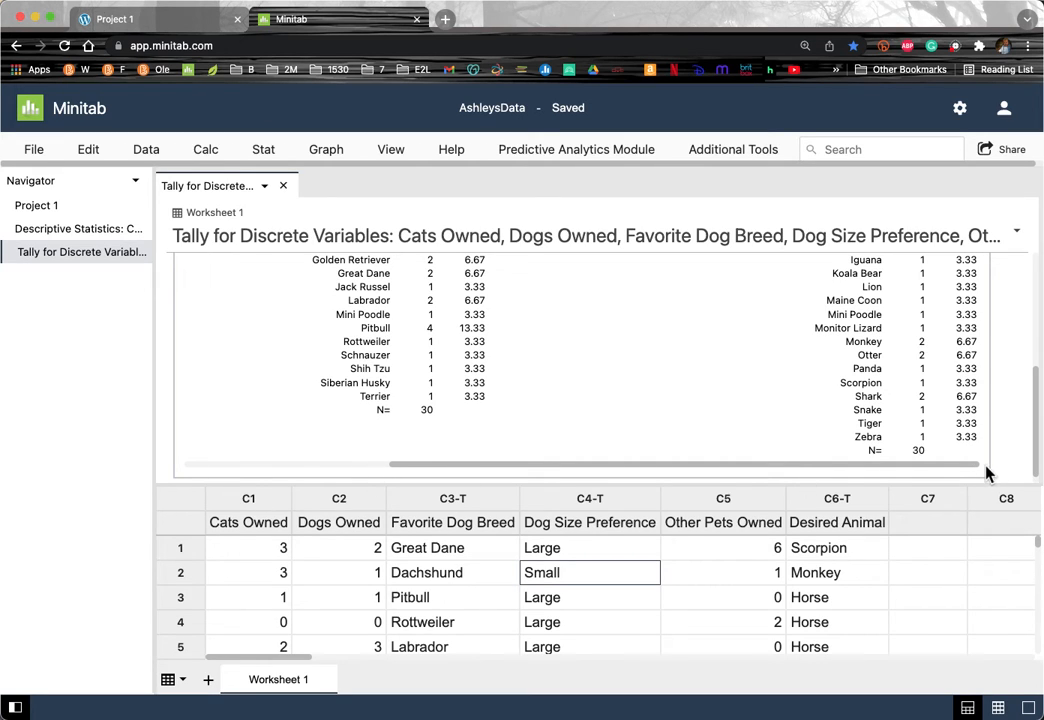
scroll(343, 436, down, 1)
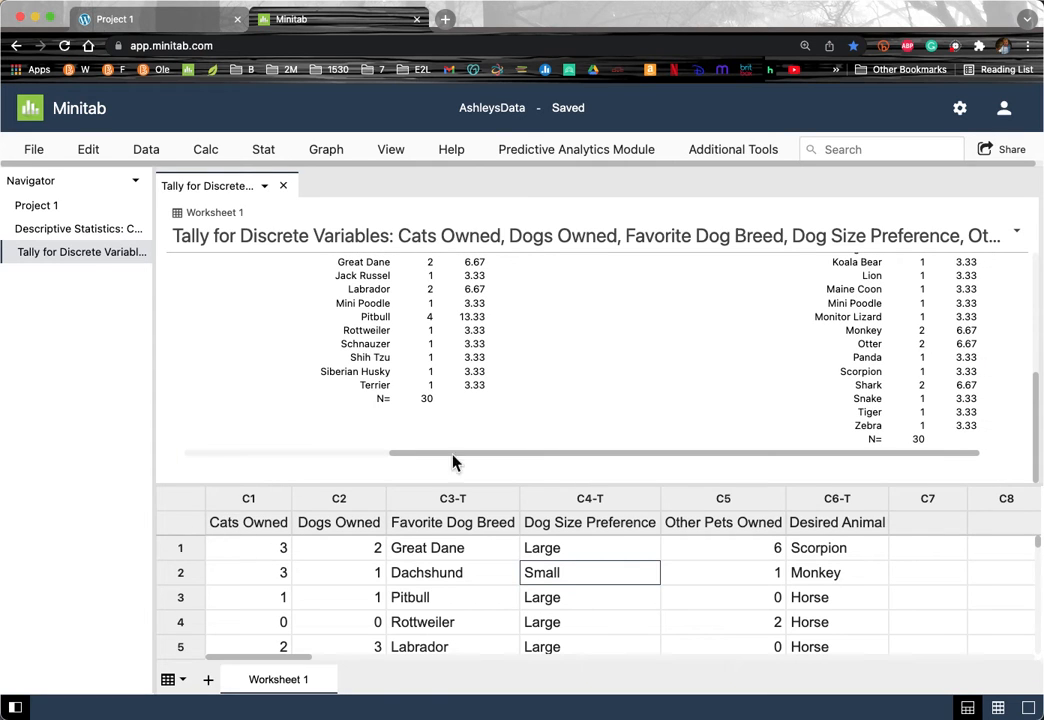
scroll(820, 373, up, 5)
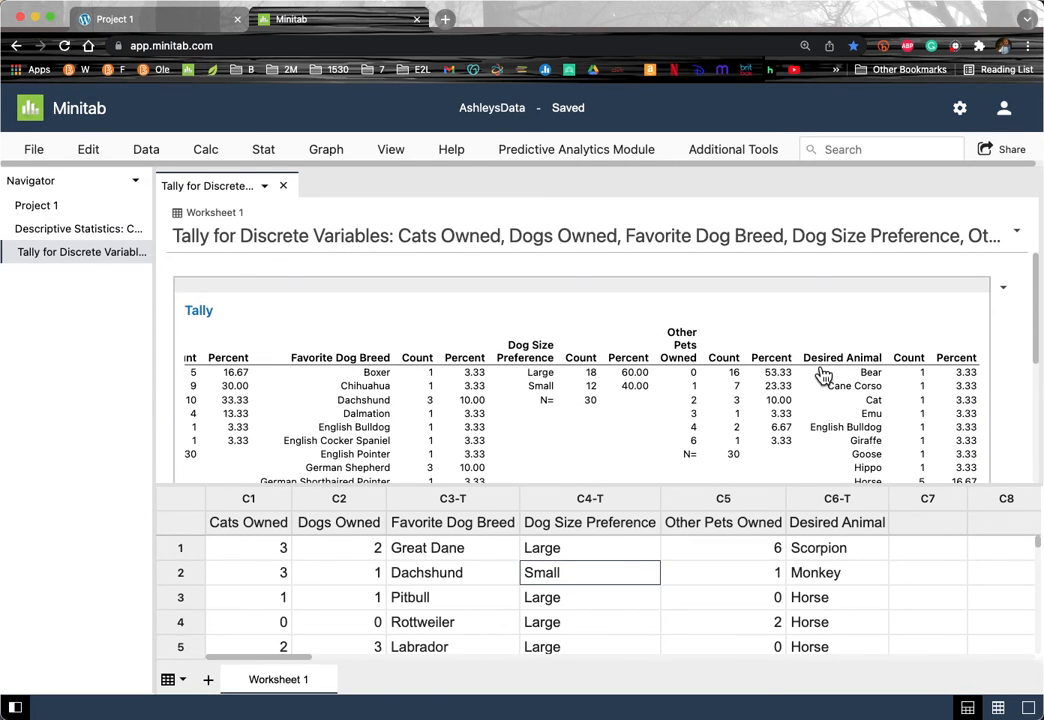
scroll(822, 374, down, 5)
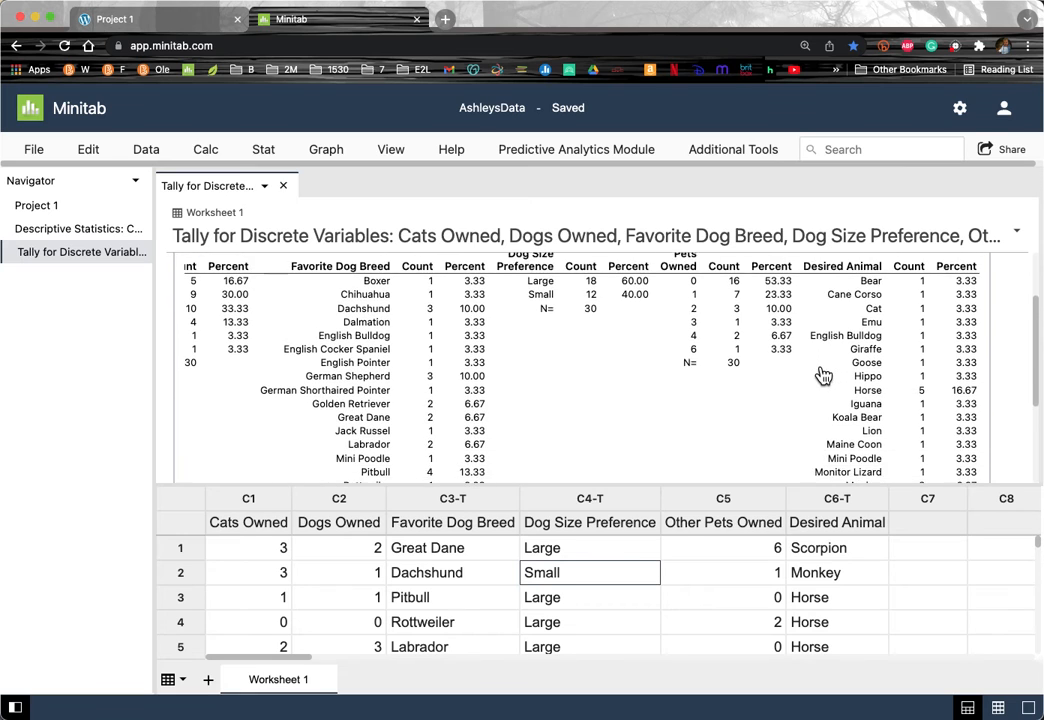
scroll(822, 374, down, 3)
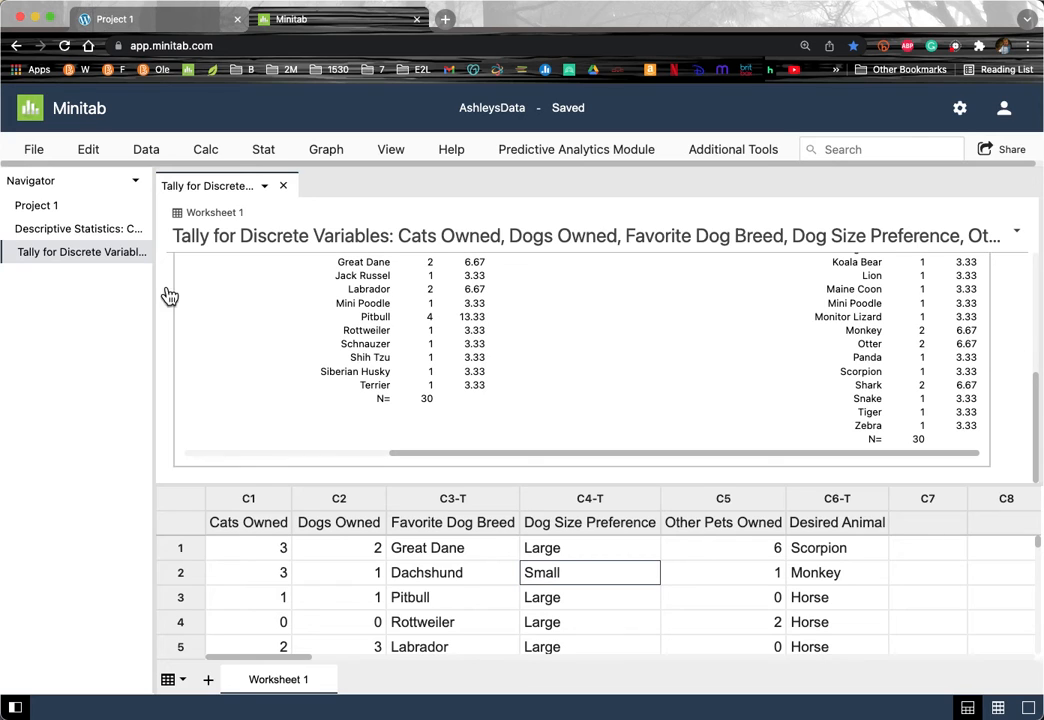
click(326, 158)
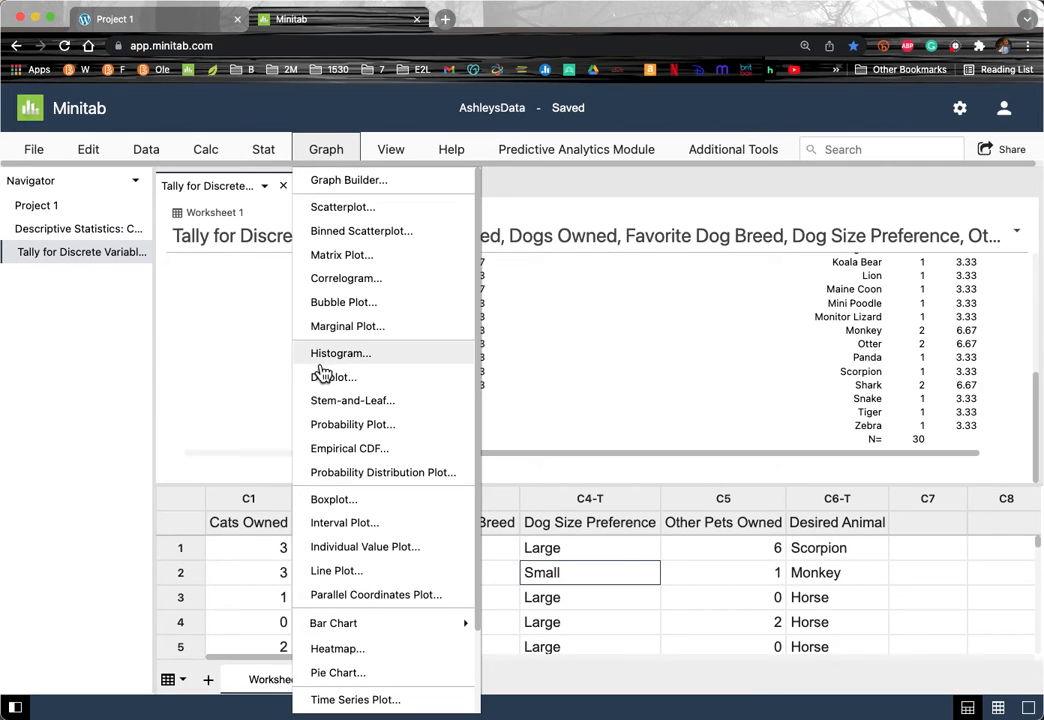
Step: Start a counts-of-unique-values pie chart of Favorite Dog Breed, Dog Size Preference and Desired Animal
click(347, 672)
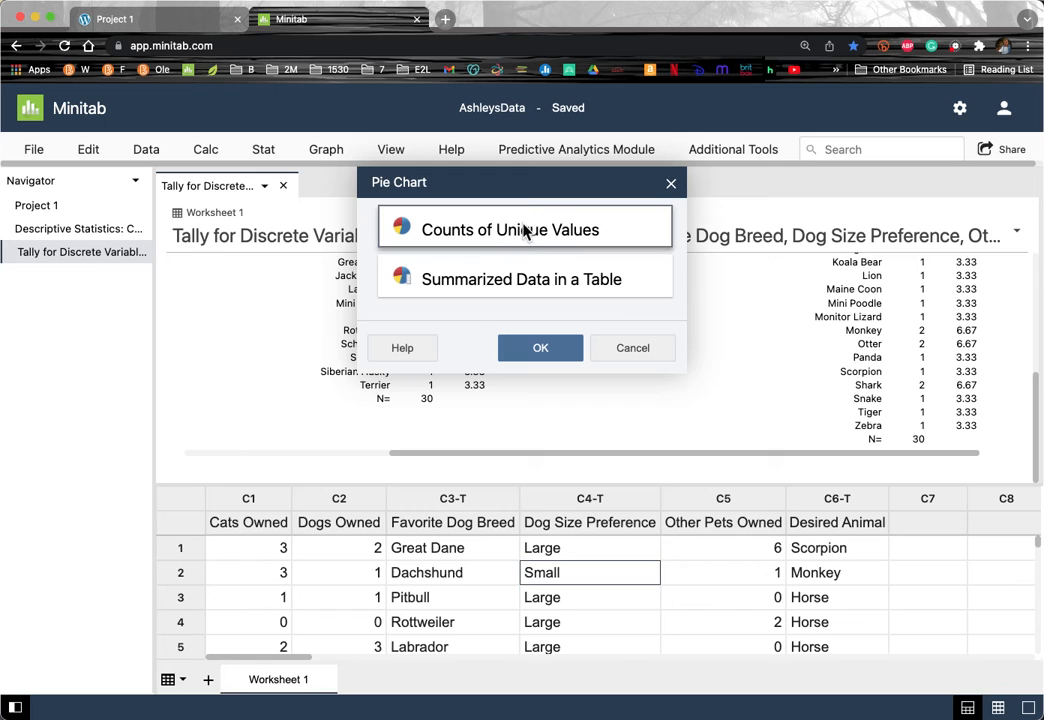
click(537, 350)
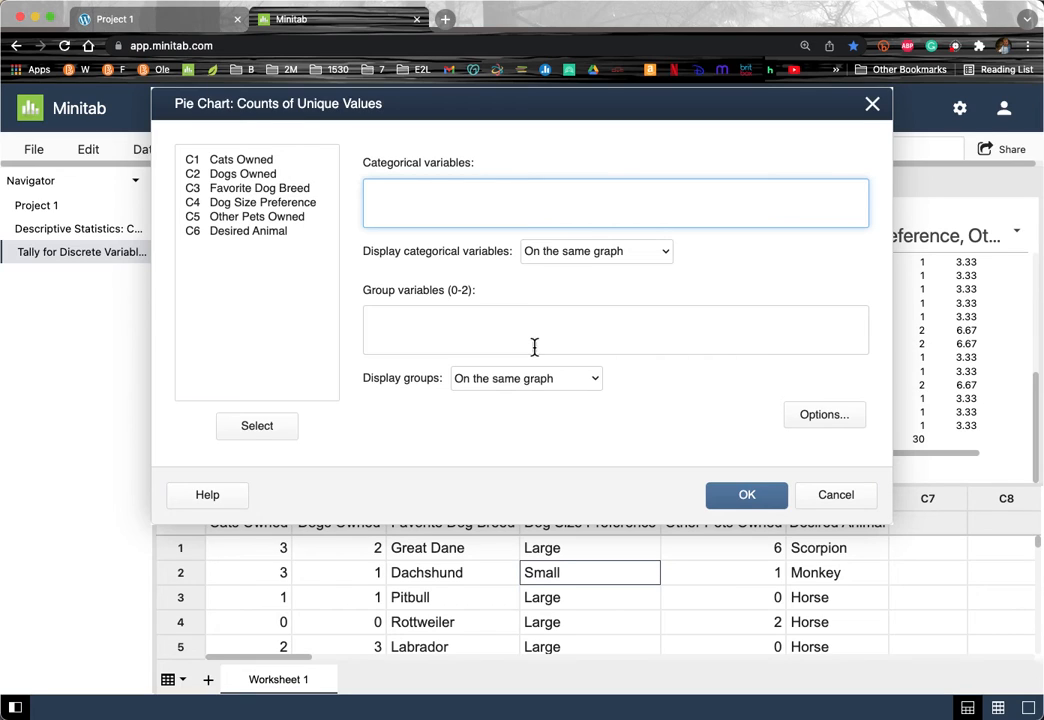
drag(279, 191, 280, 197)
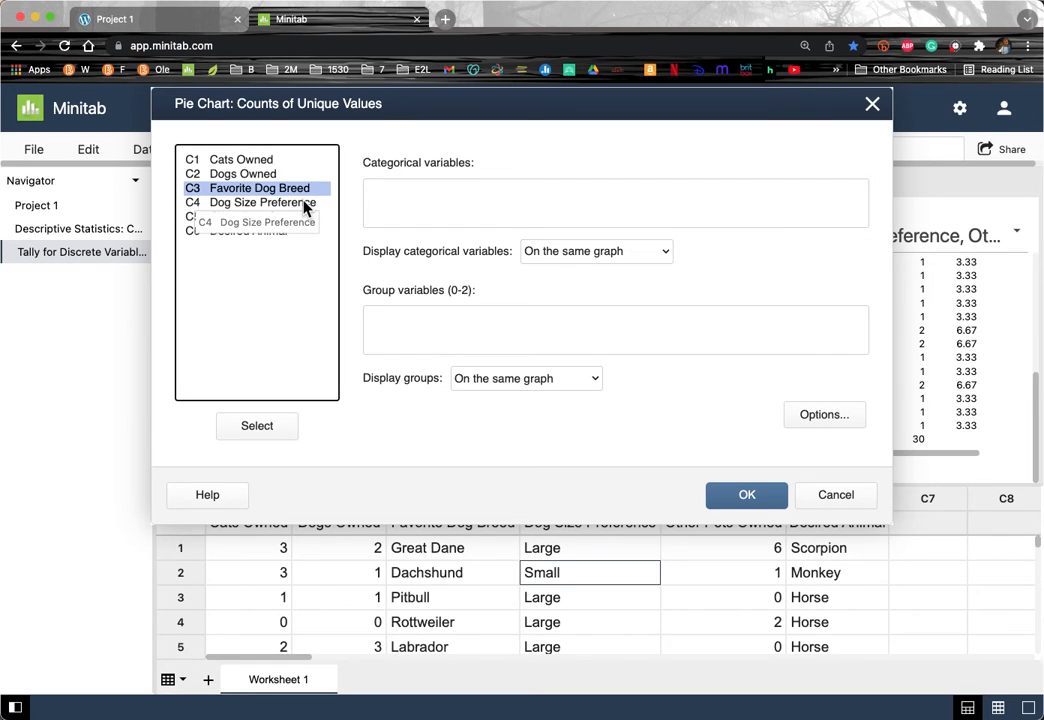
double_click(296, 194)
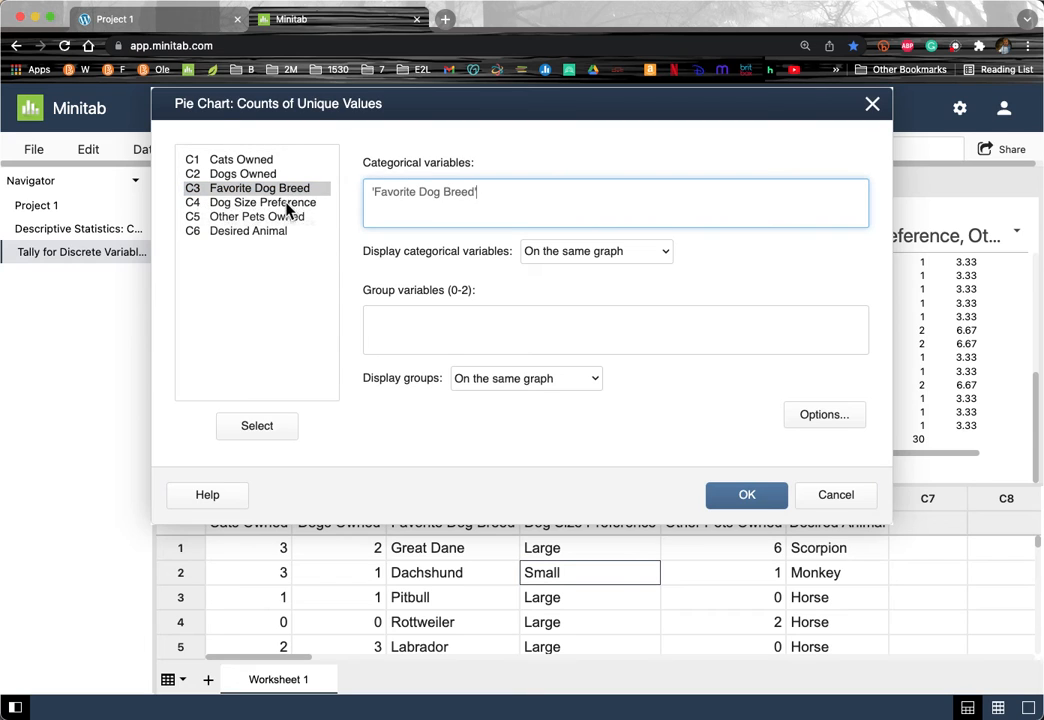
double_click(279, 206)
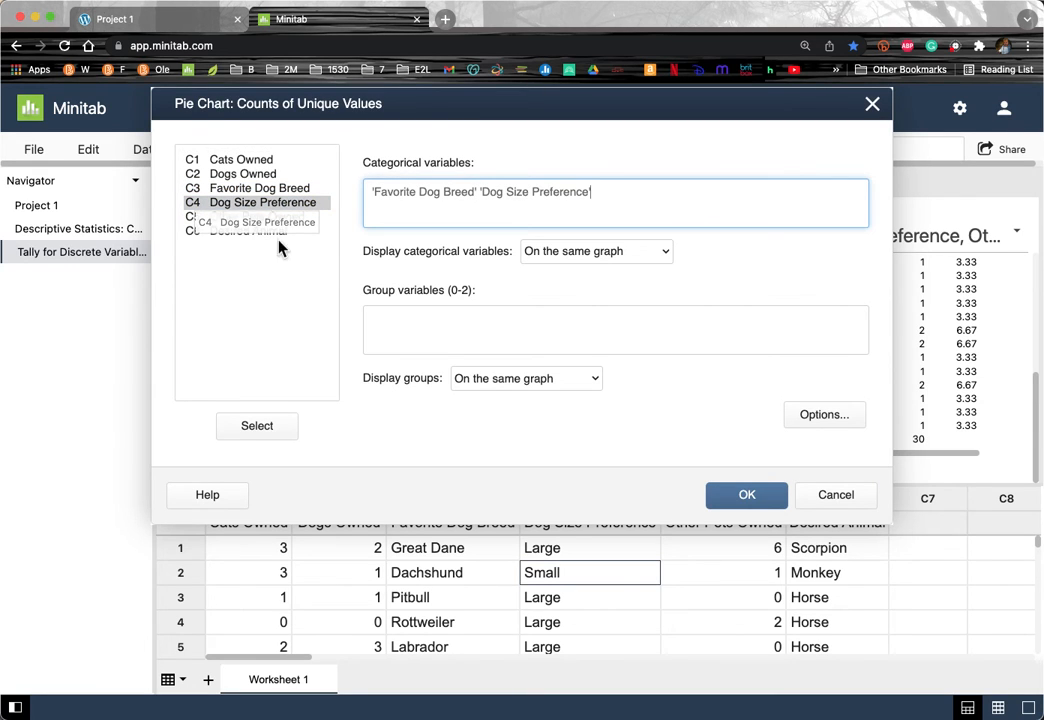
double_click(268, 232)
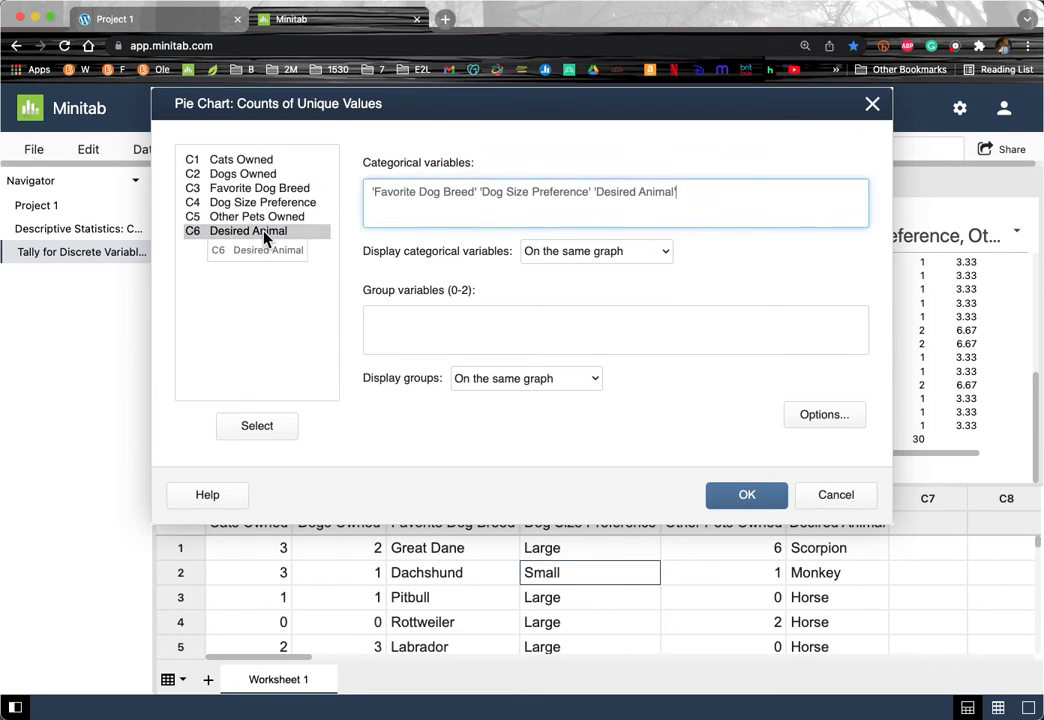
Step: Put each variable on its own chart, label slices by percent, and generate the charts
click(621, 256)
click(616, 278)
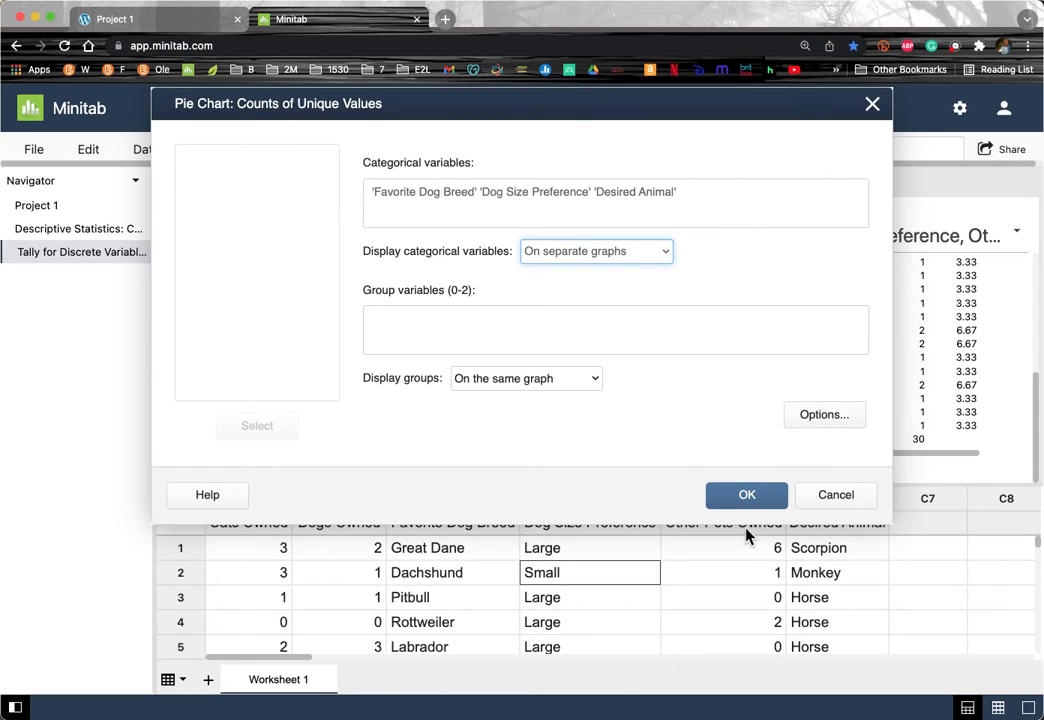
click(820, 418)
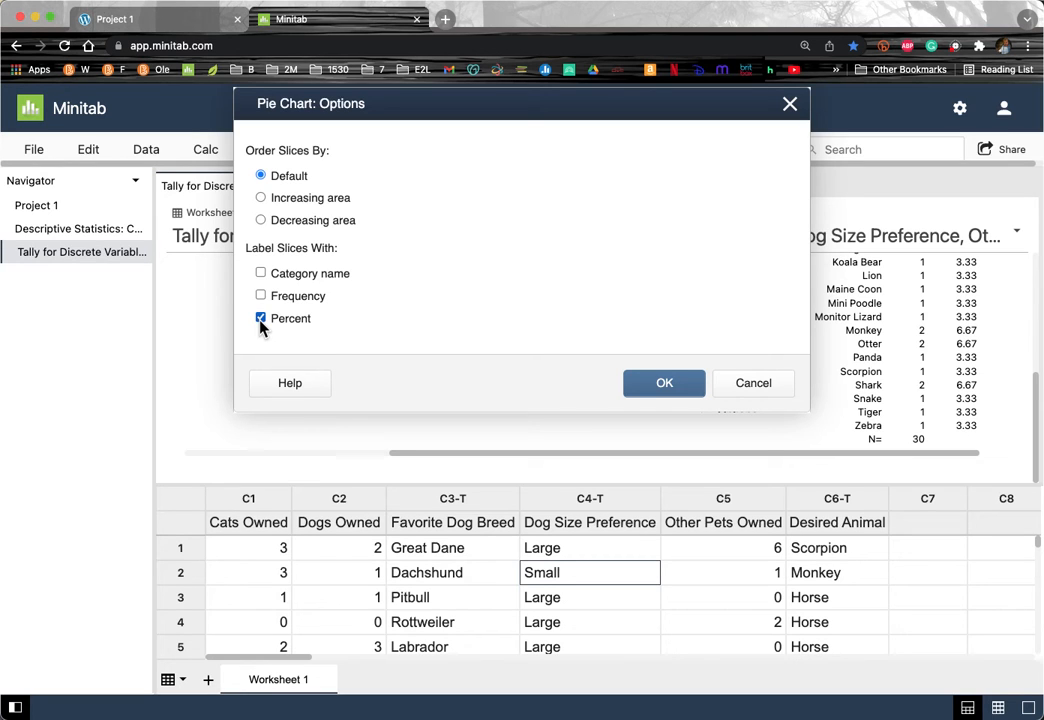
click(673, 385)
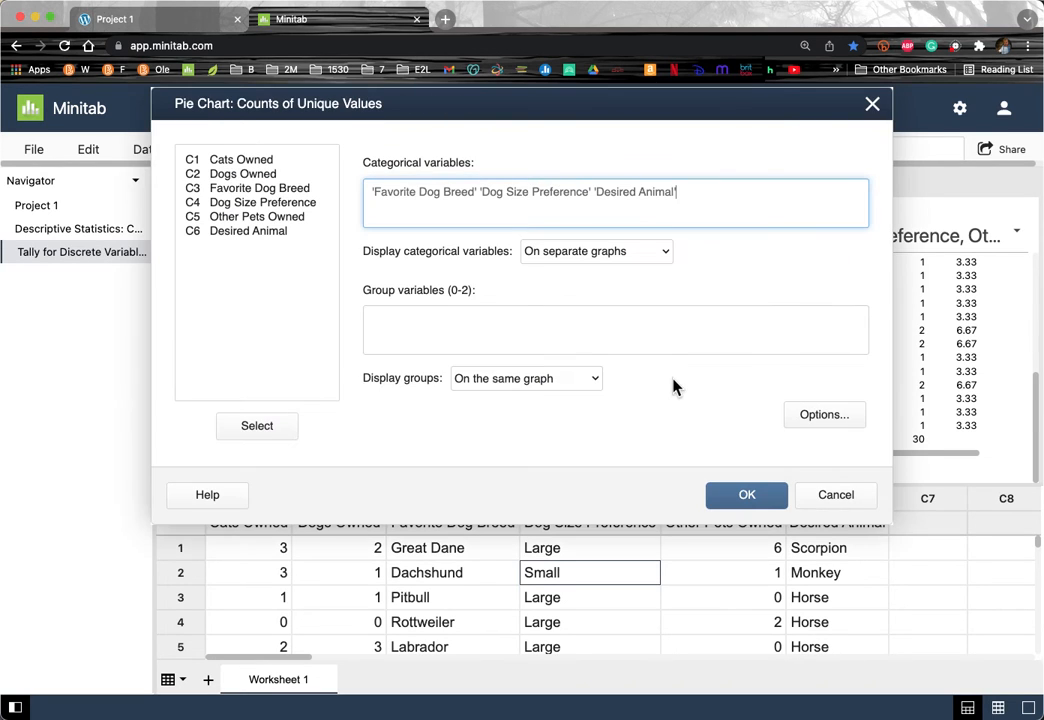
click(740, 494)
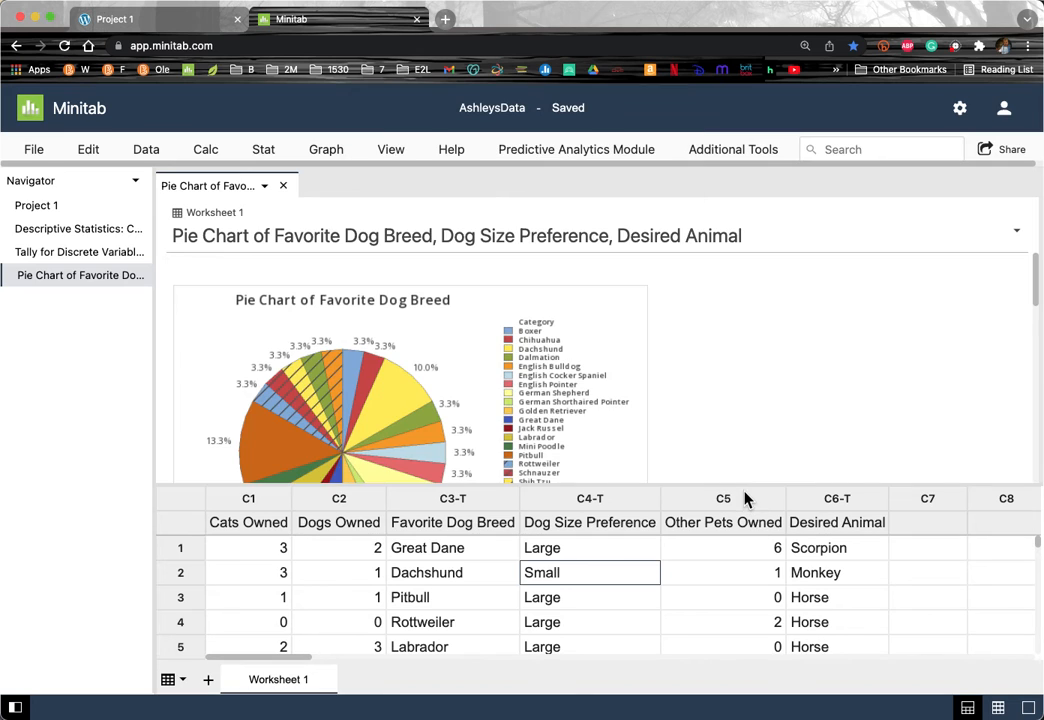
mouse_move(365, 388)
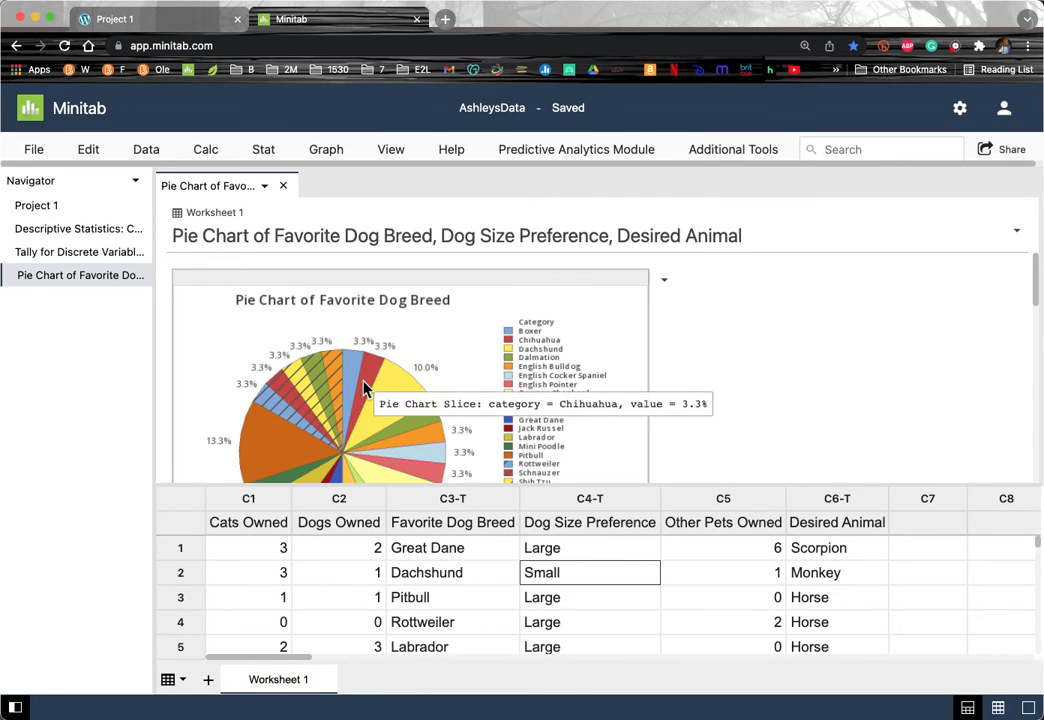
scroll(365, 388, down, 10)
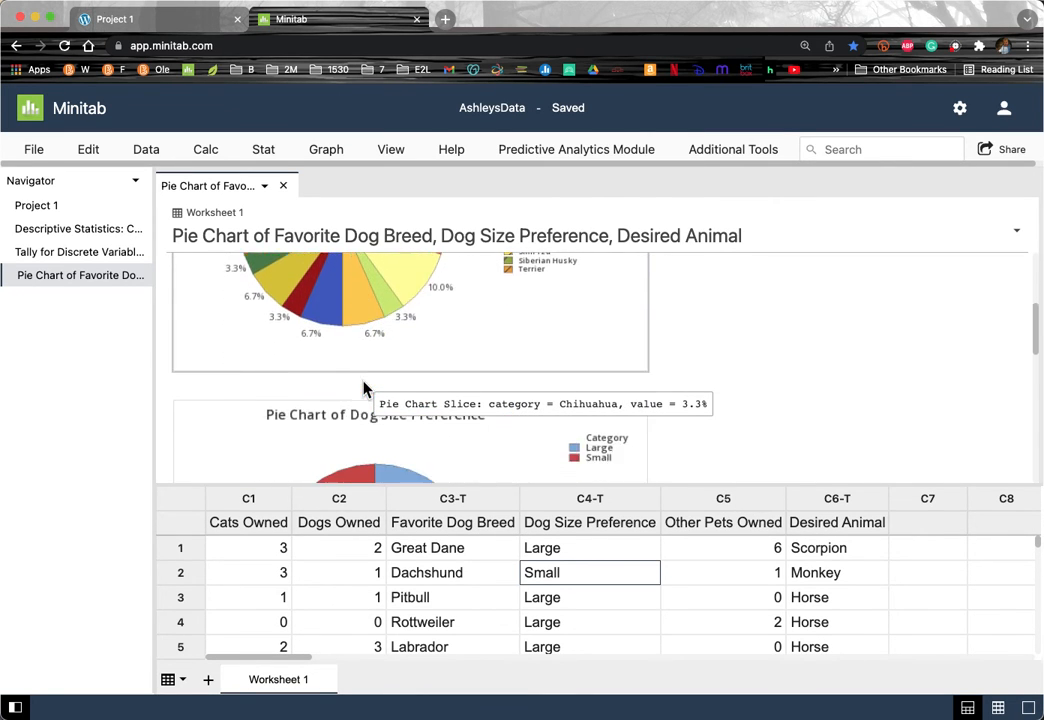
scroll(365, 388, down, 5)
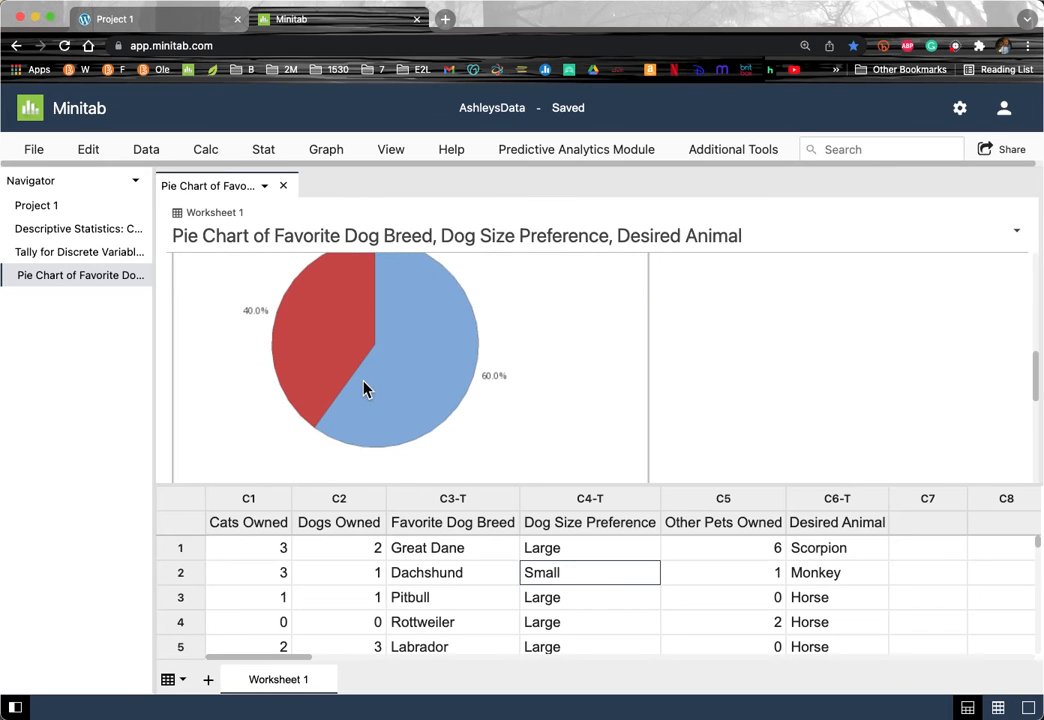
scroll(365, 388, down, 5)
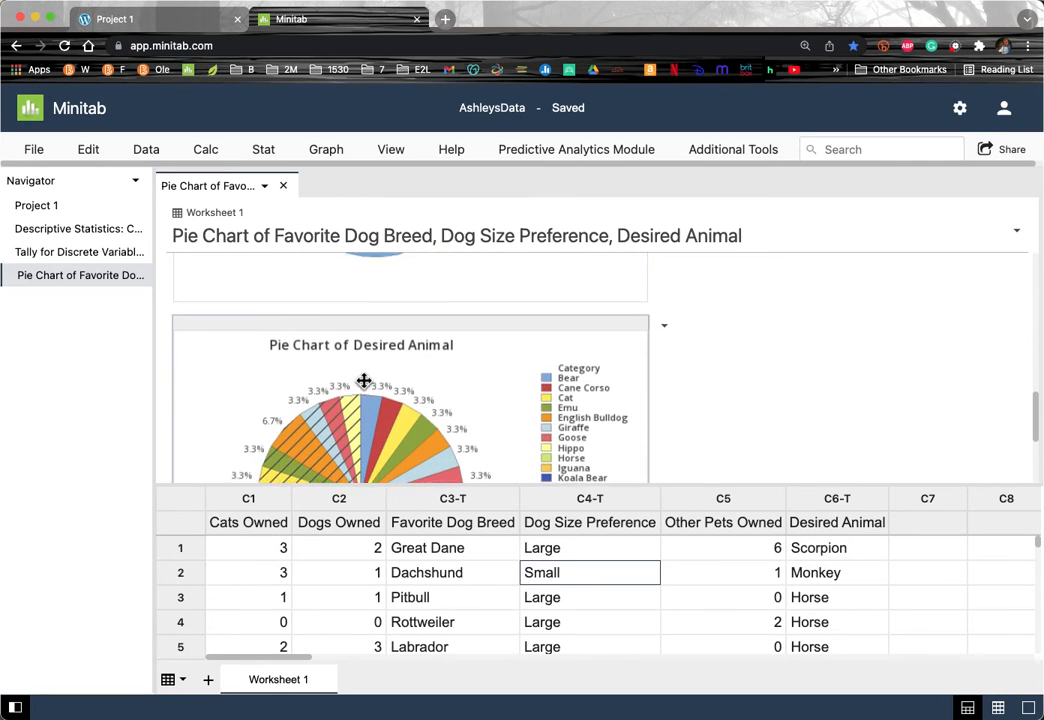
scroll(364, 381, down, 5)
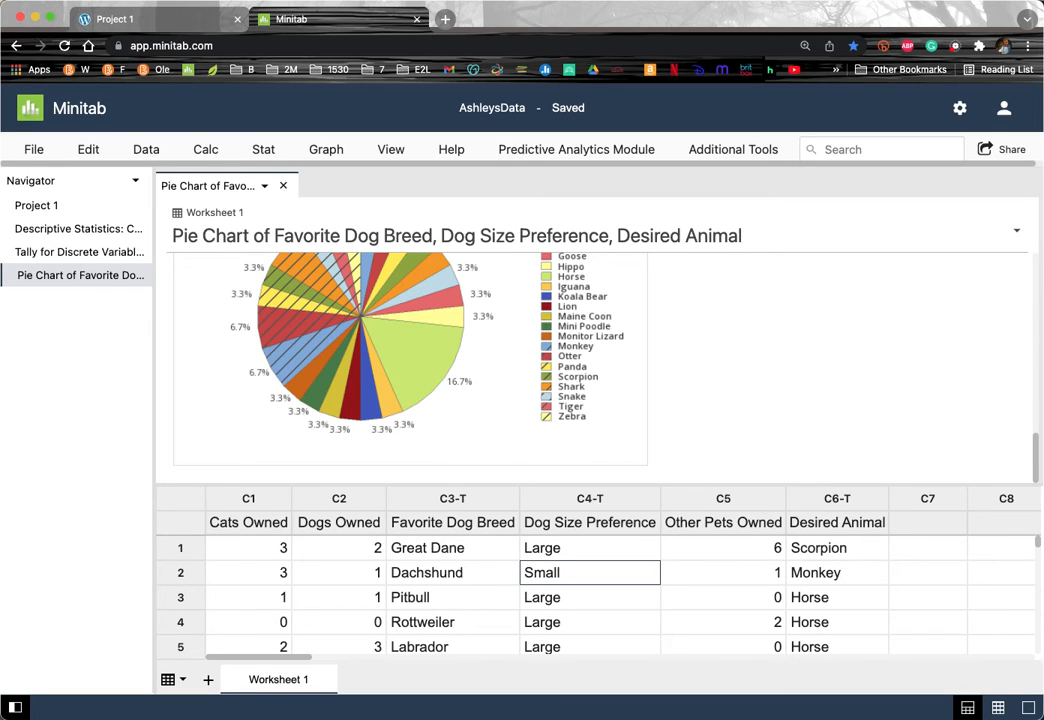
click(63, 230)
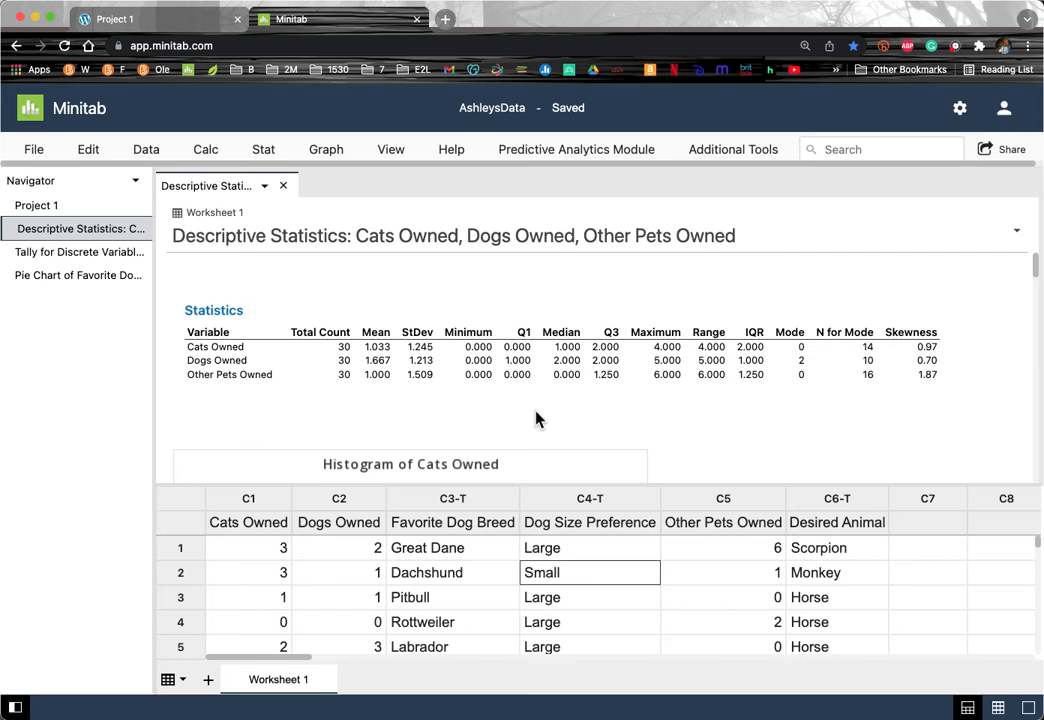
scroll(536, 418, down, 5)
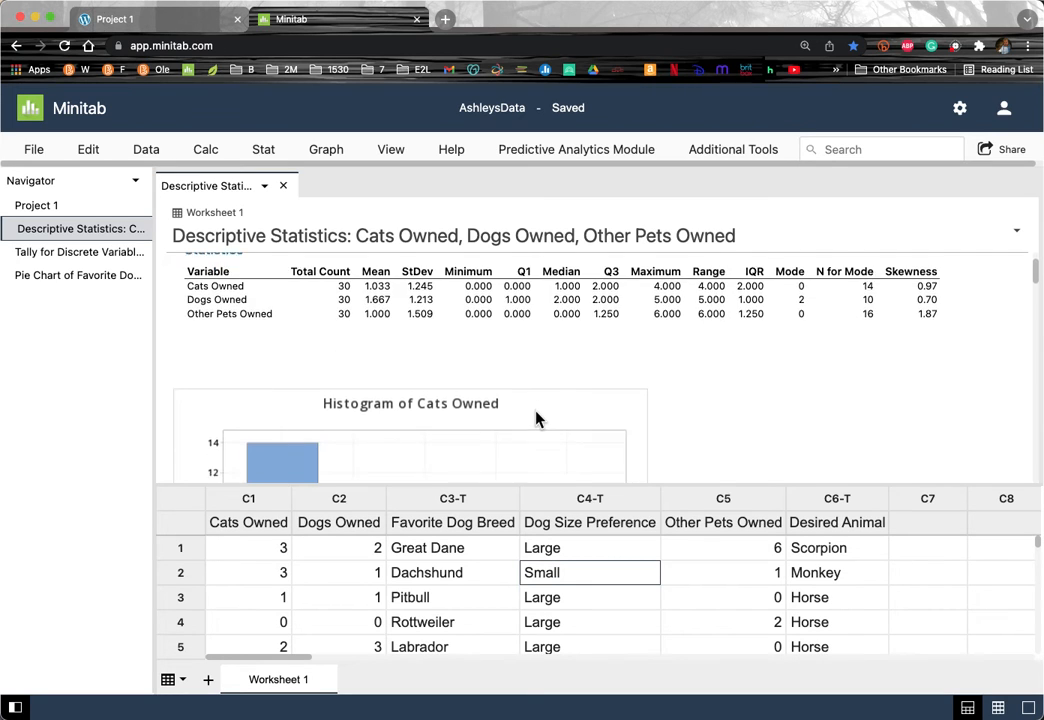
scroll(536, 418, down, 5)
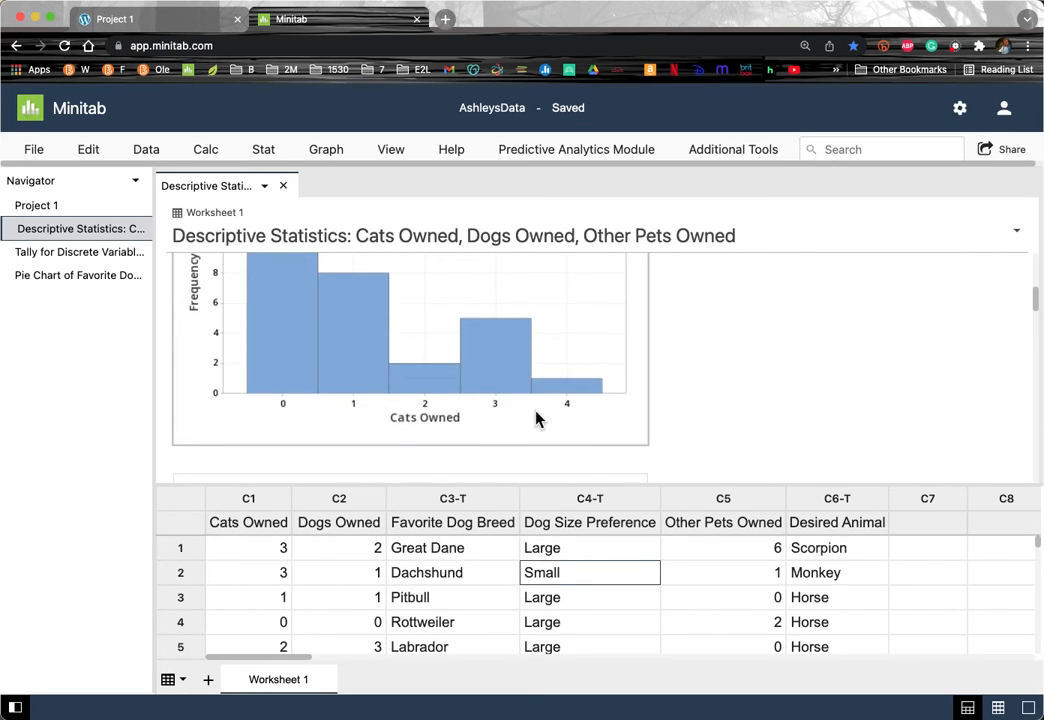
scroll(536, 418, up, 3)
scroll(536, 418, down, 1)
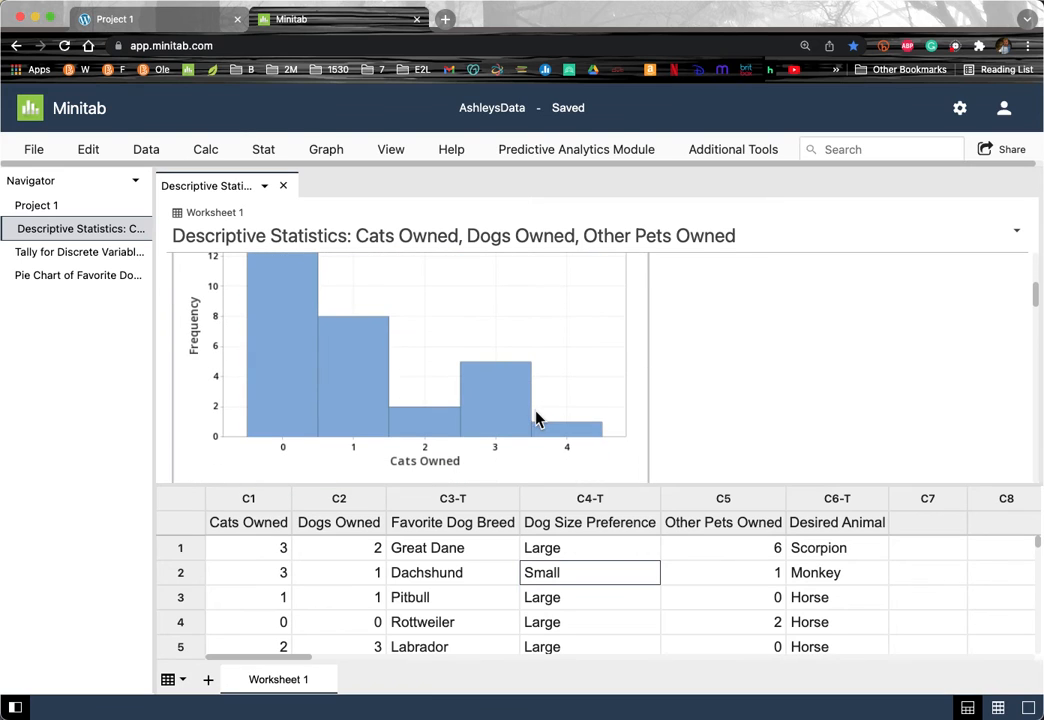
scroll(660, 448, down, 4)
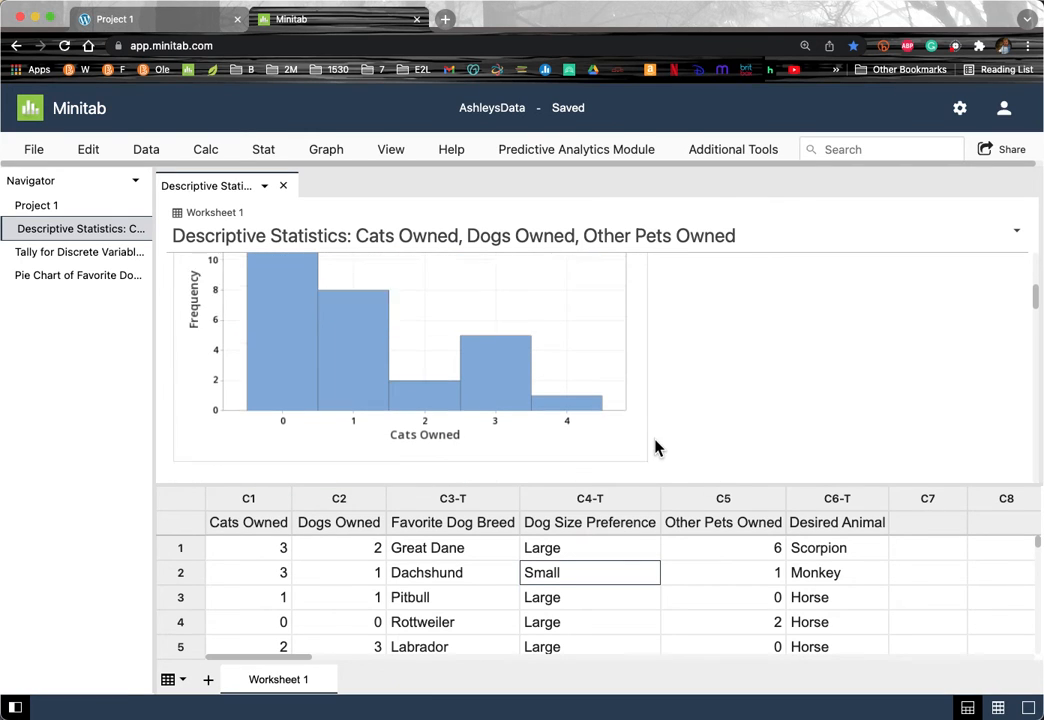
scroll(655, 447, down, 1)
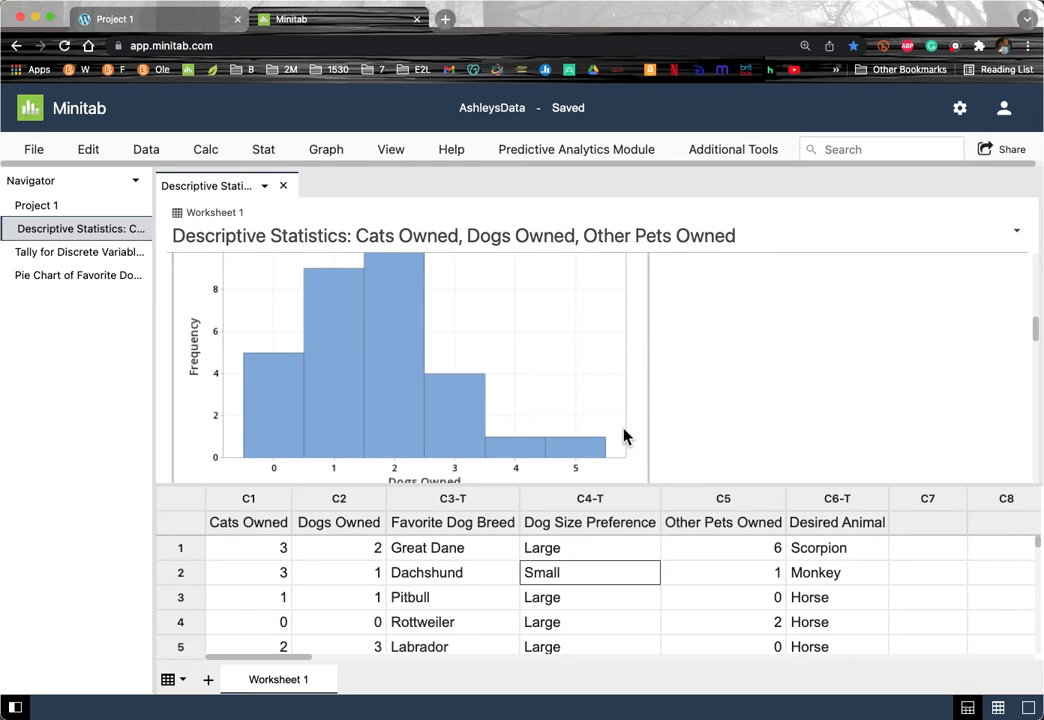
scroll(624, 437, down, 5)
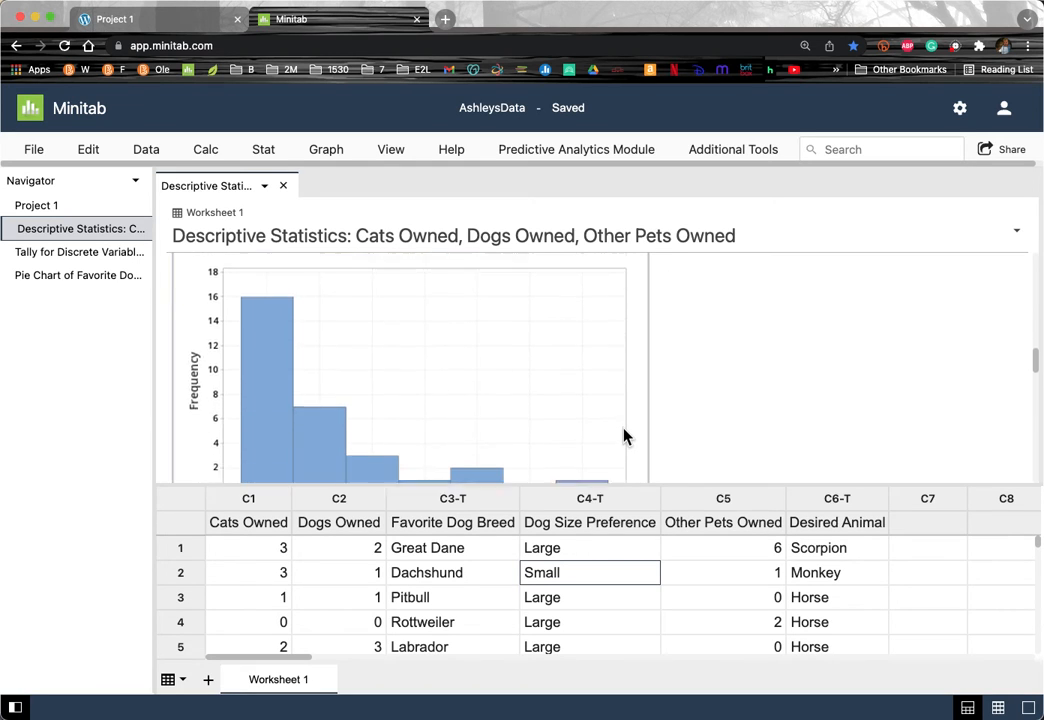
scroll(531, 398, up, 5)
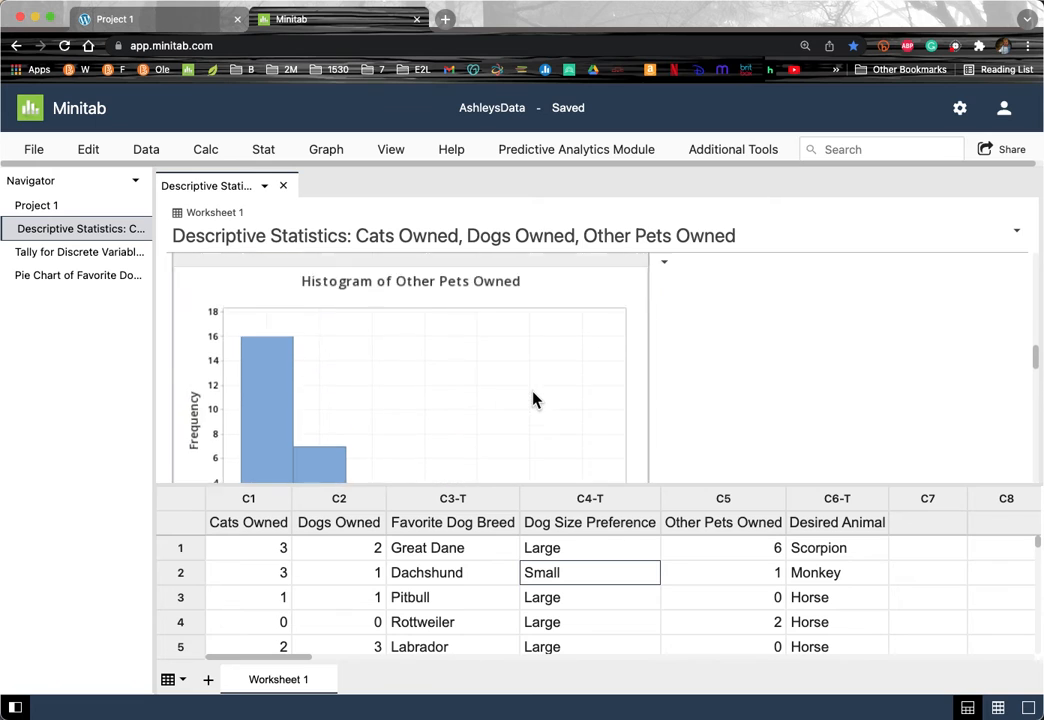
scroll(533, 400, up, 1)
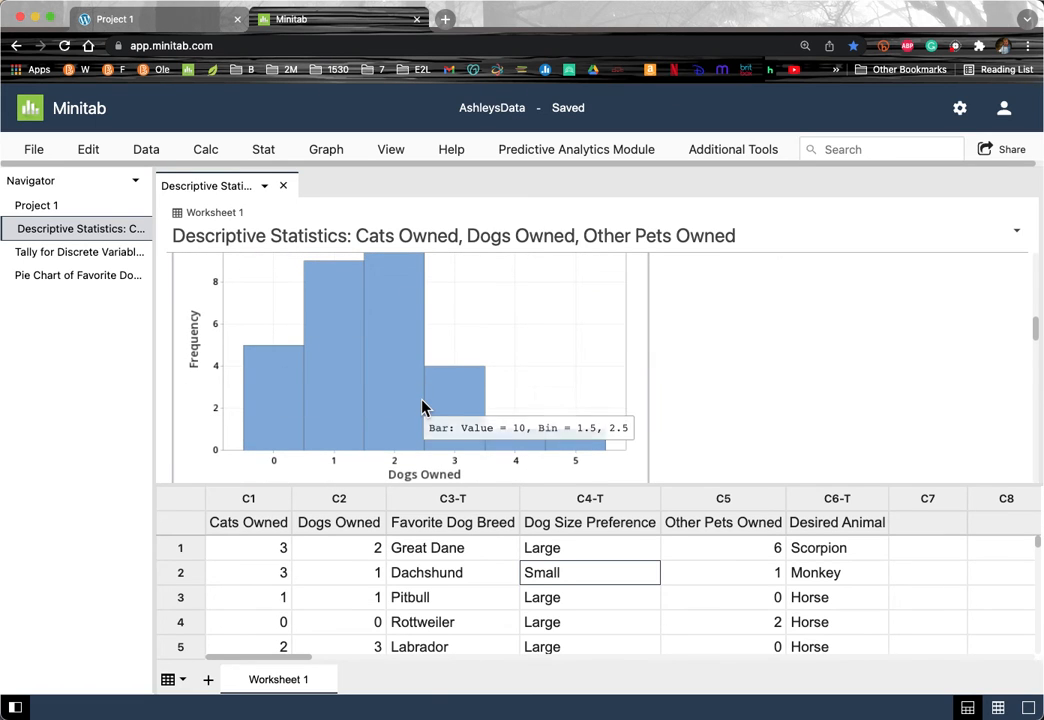
scroll(421, 405, down, 1)
scroll(421, 405, down, 10)
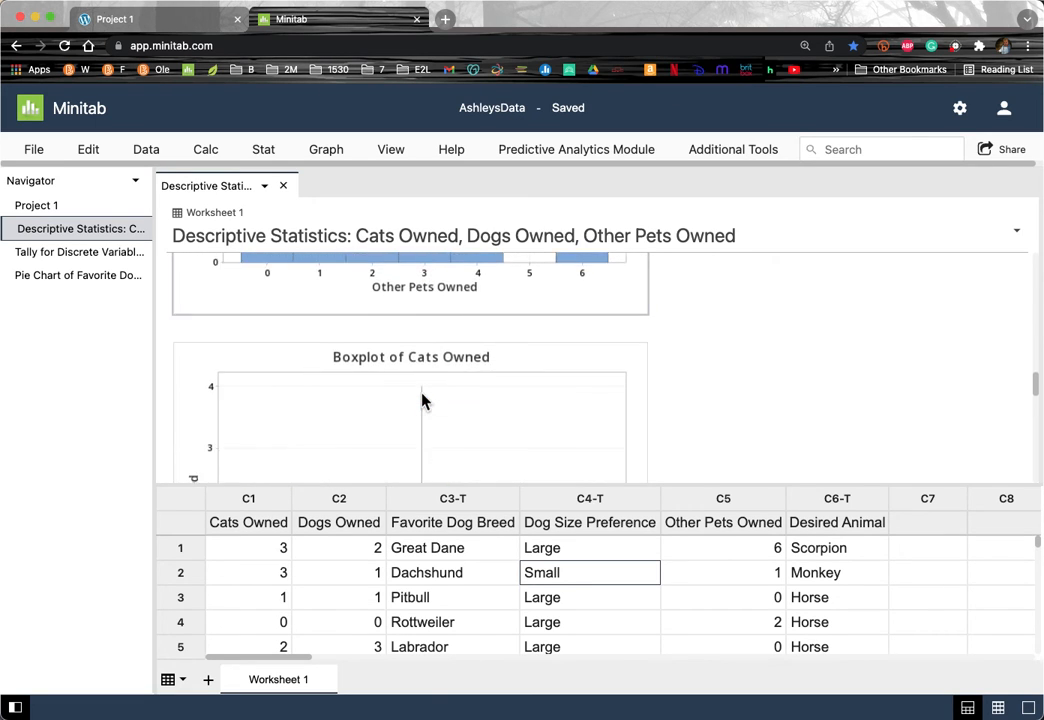
scroll(421, 400, down, 4)
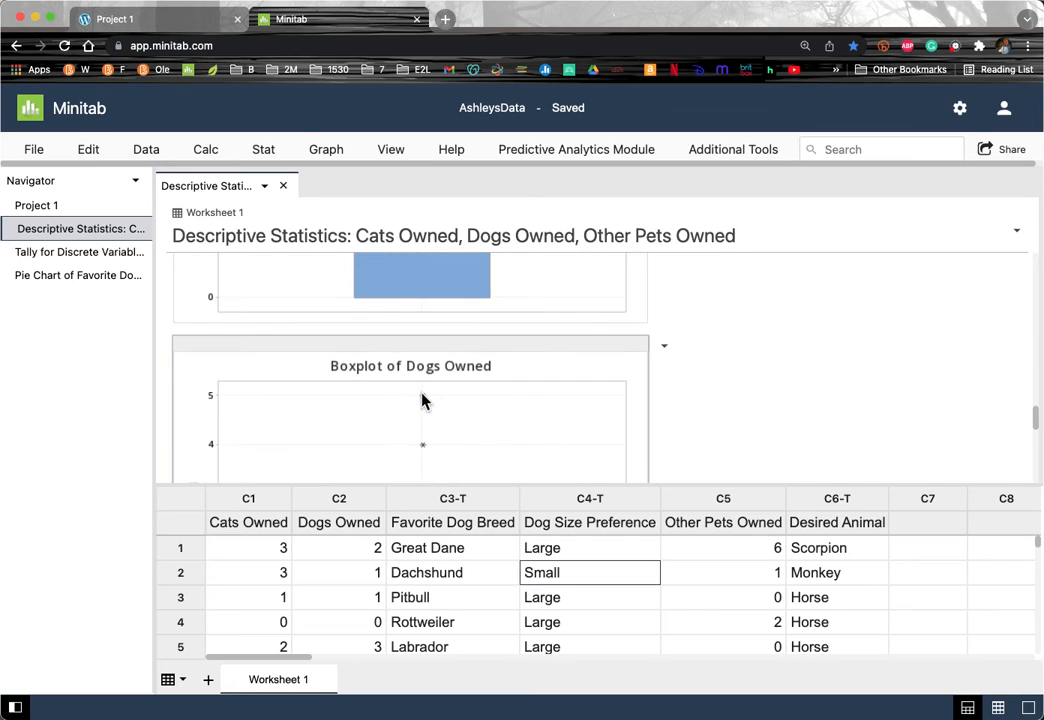
scroll(421, 400, up, 3)
scroll(421, 400, up, 2)
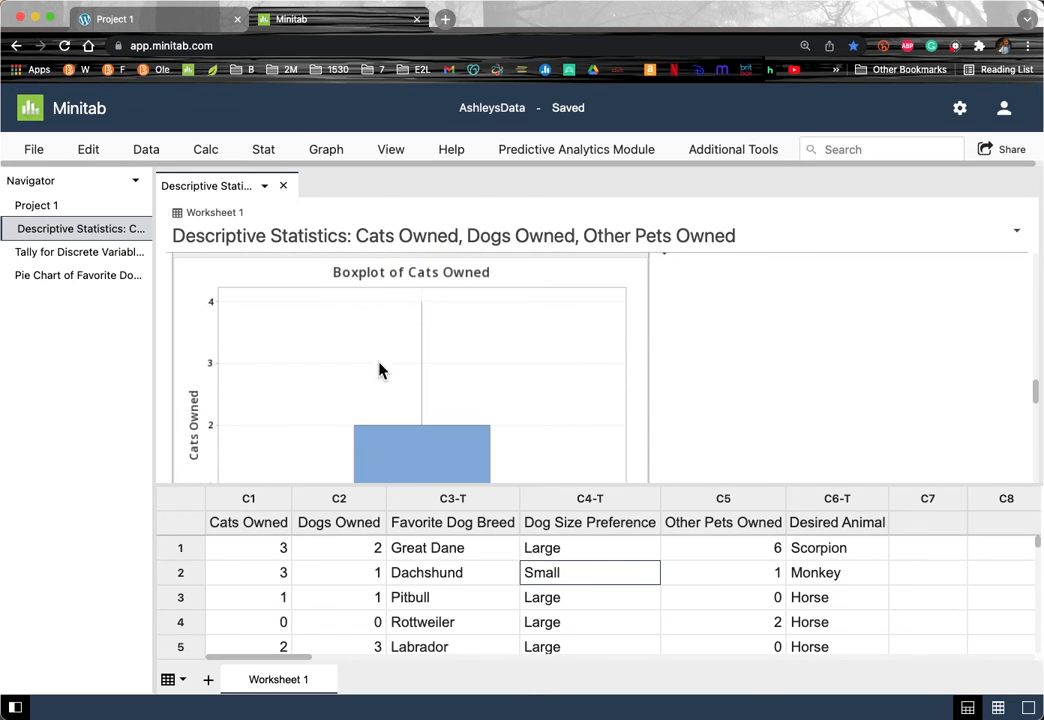
scroll(436, 400, down, 3)
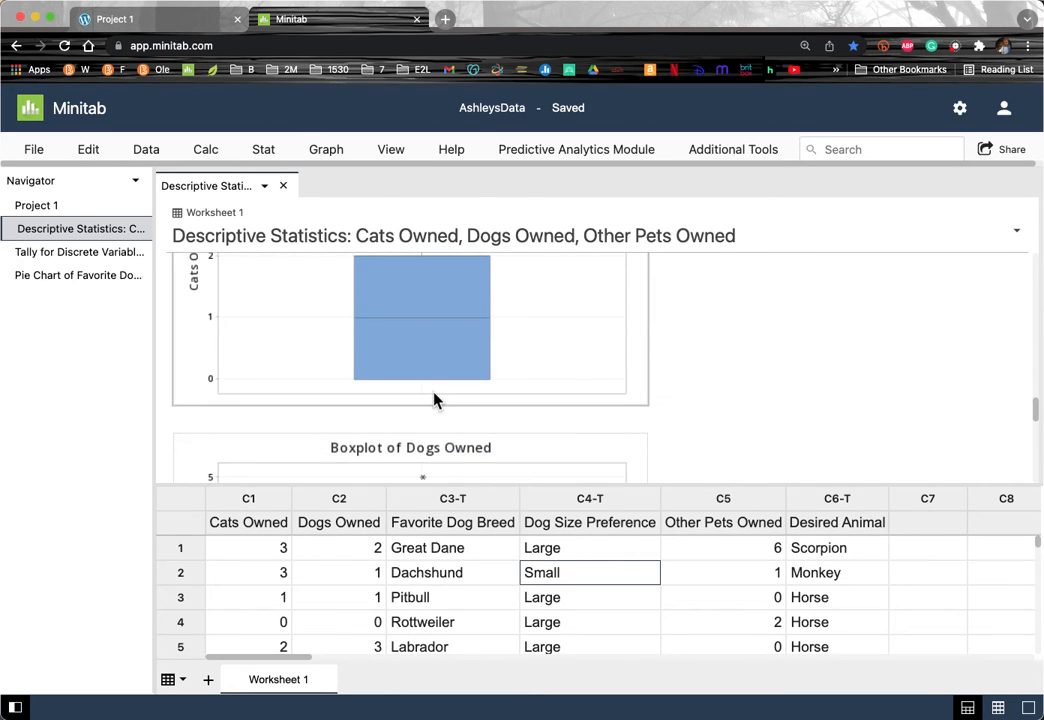
scroll(436, 400, up, 3)
scroll(433, 420, up, 1)
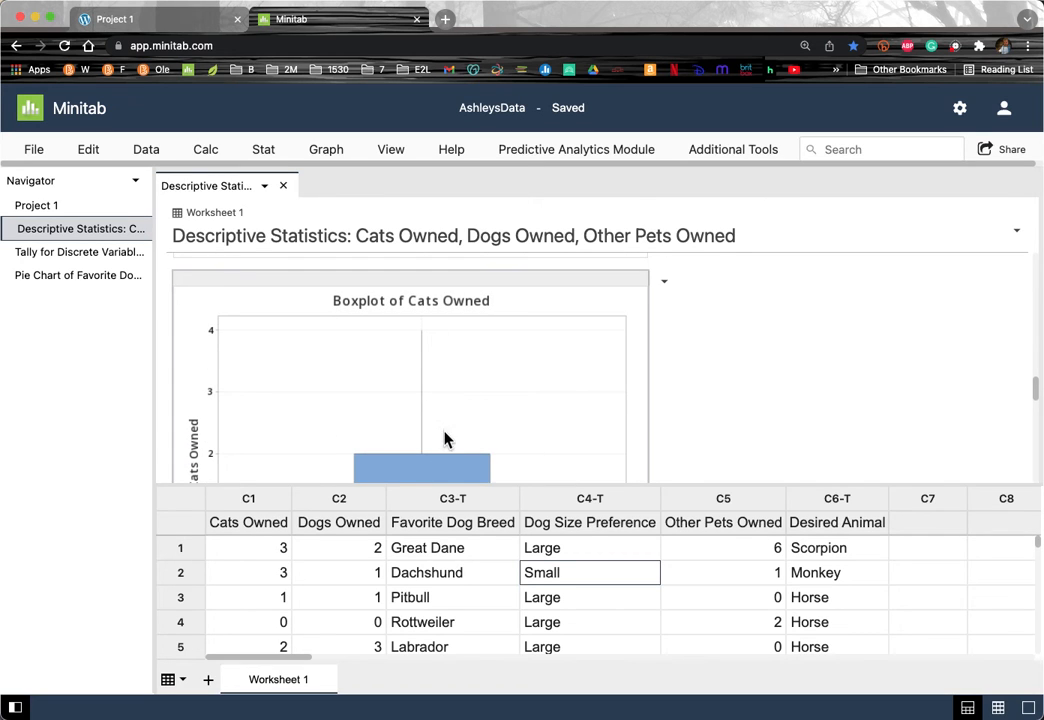
scroll(445, 433, down, 3)
scroll(445, 439, down, 2)
scroll(445, 436, up, 3)
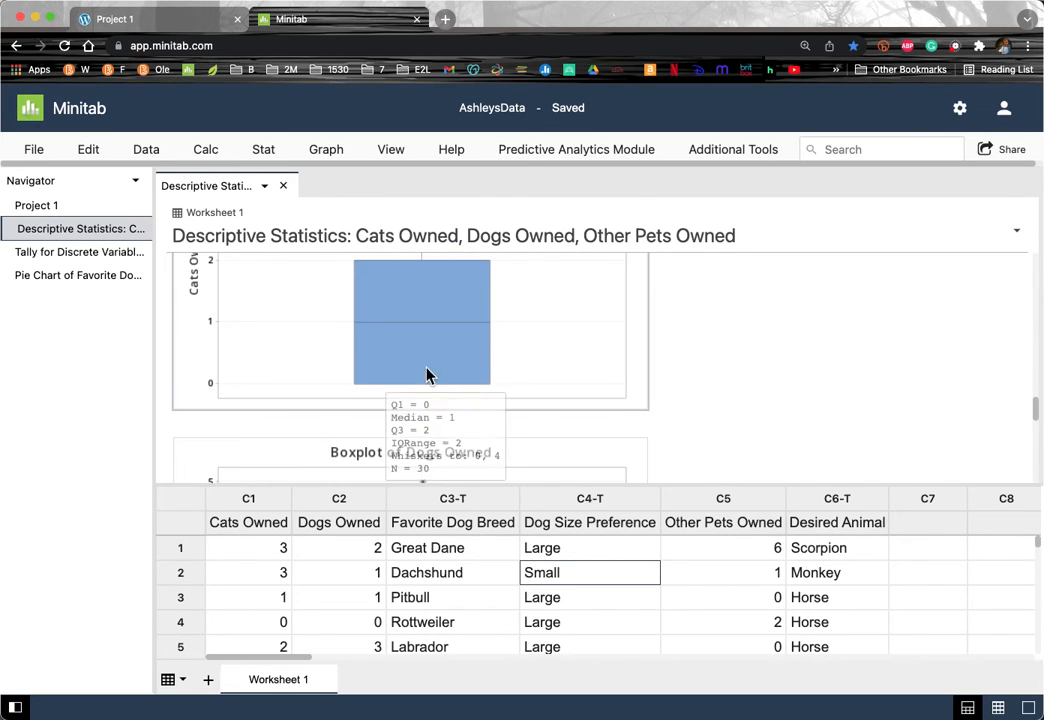
scroll(443, 400, down, 5)
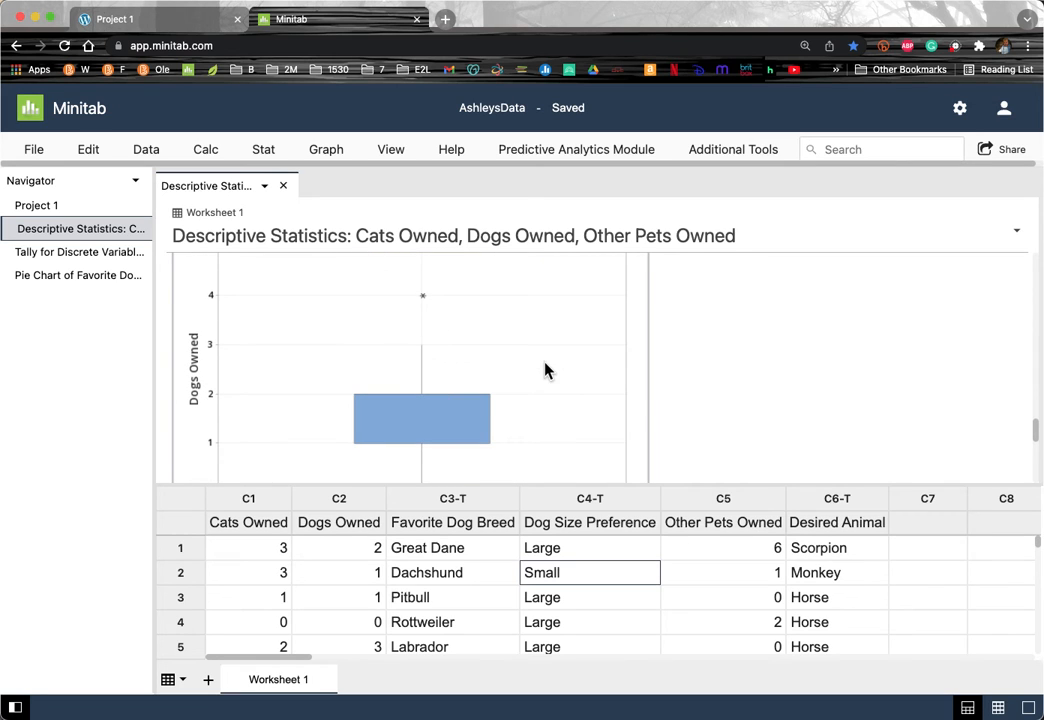
scroll(545, 370, down, 5)
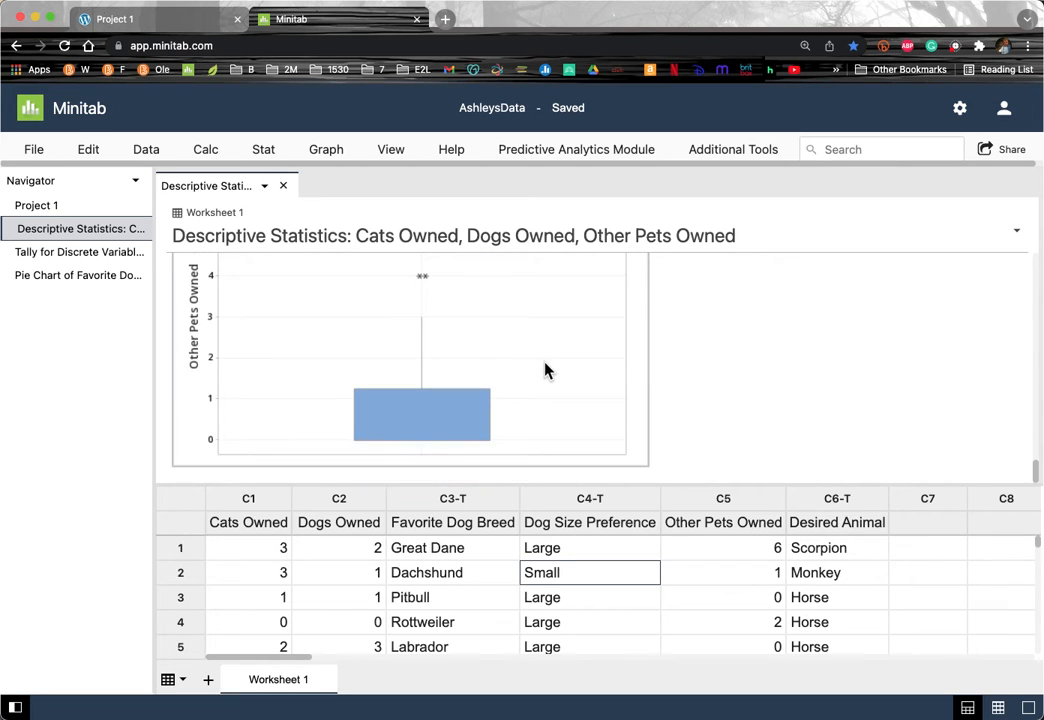
scroll(545, 370, up, 4)
scroll(545, 370, up, 10)
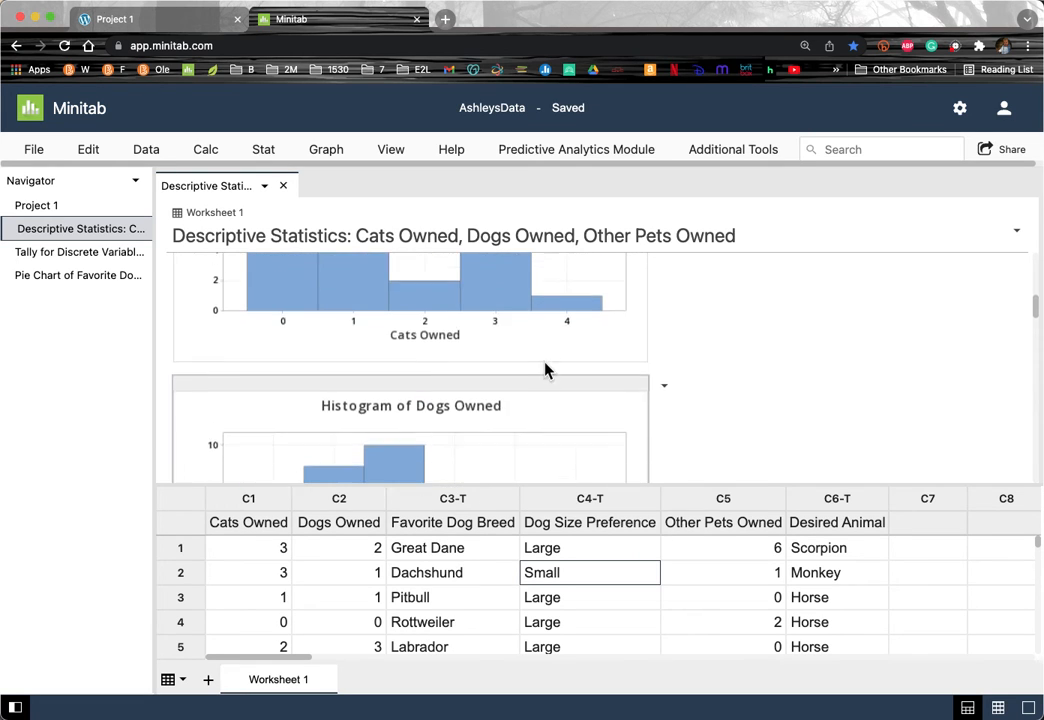
scroll(545, 370, up, 3)
scroll(545, 370, down, 6)
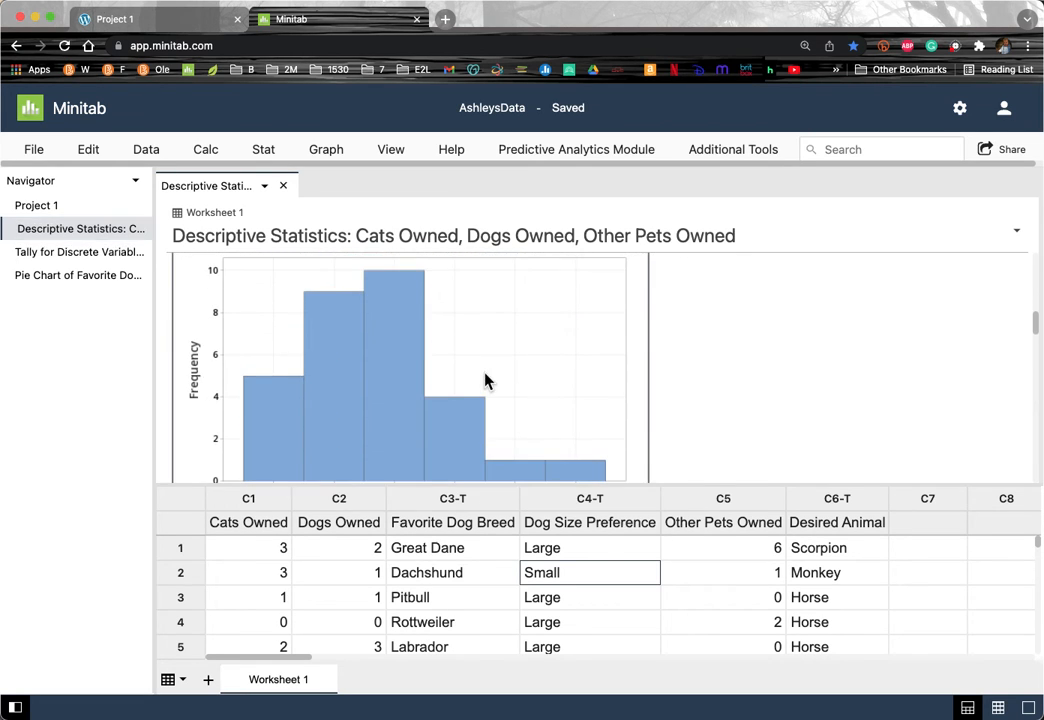
mouse_move(352, 419)
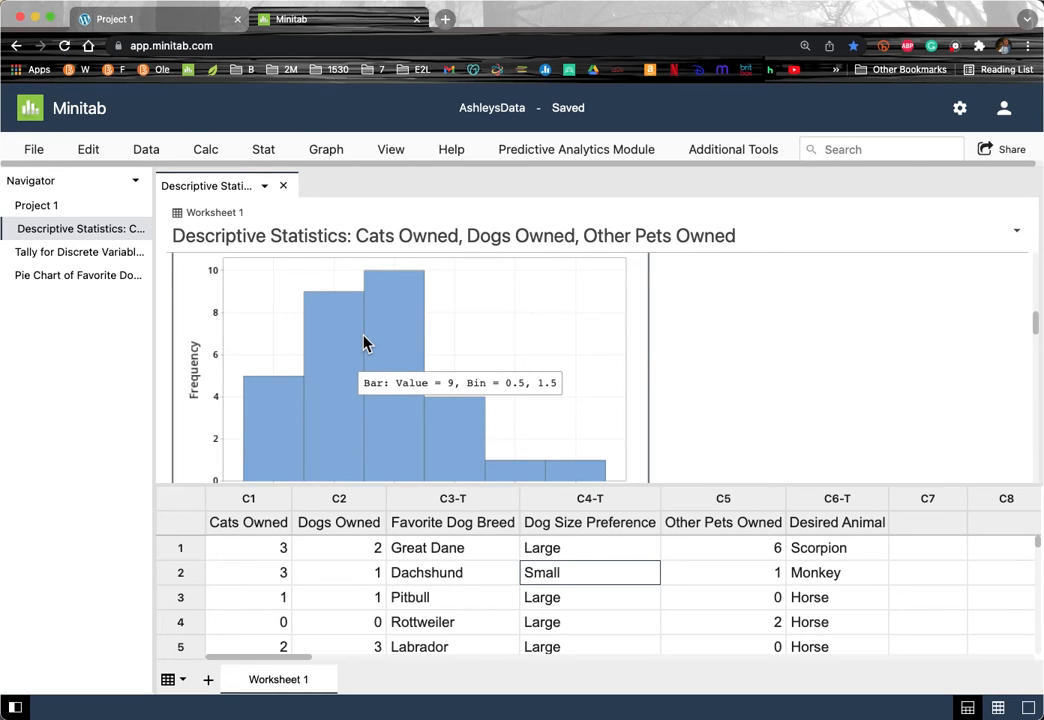
scroll(363, 343, up, 2)
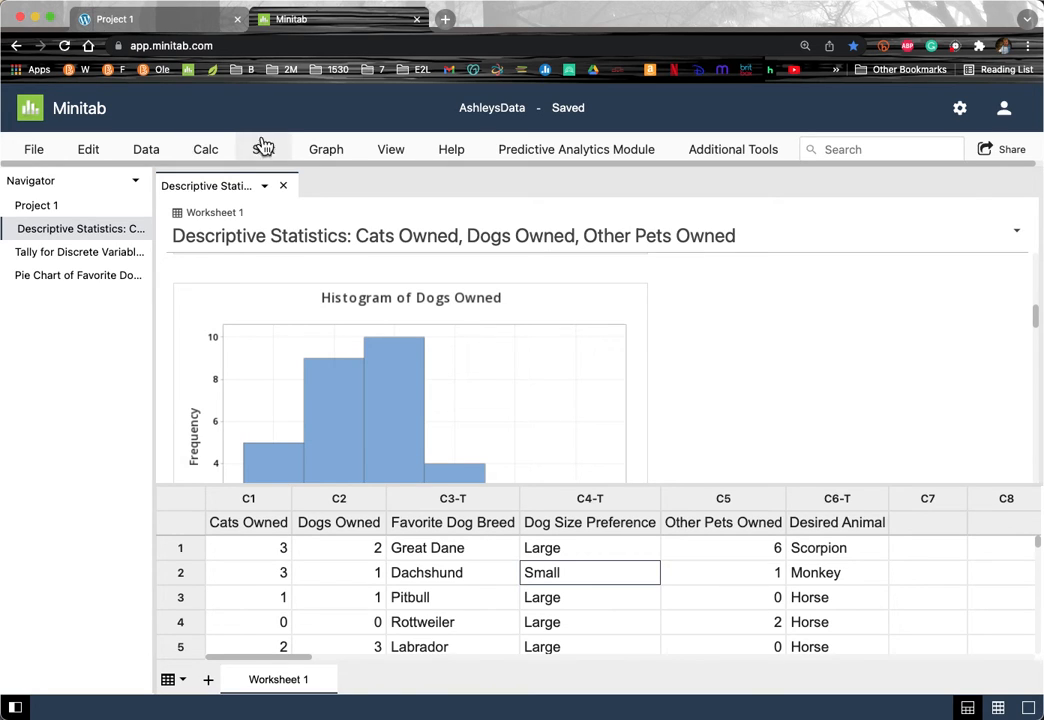
Step: Create a simple normal probability plot of C2 Dogs Owned
click(328, 153)
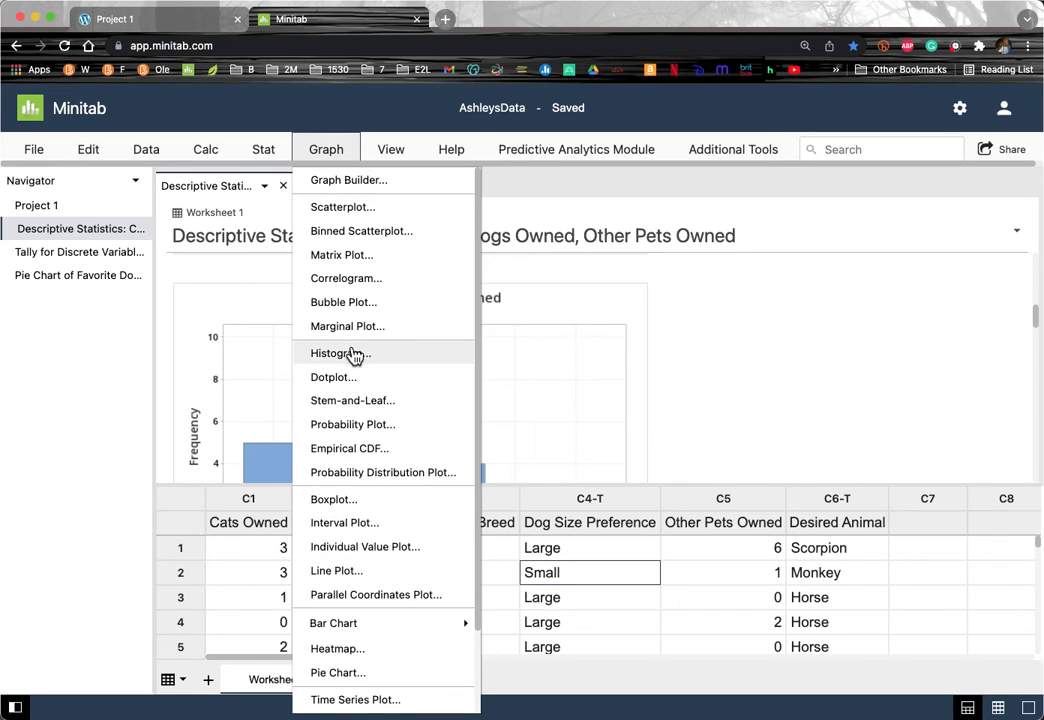
click(351, 428)
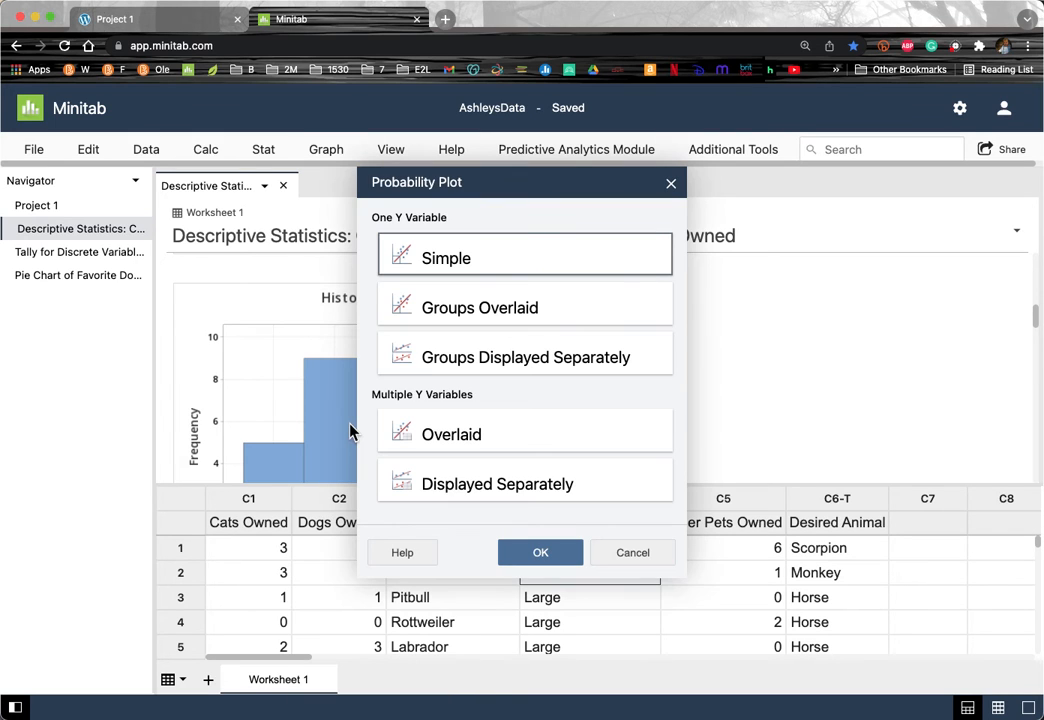
click(540, 549)
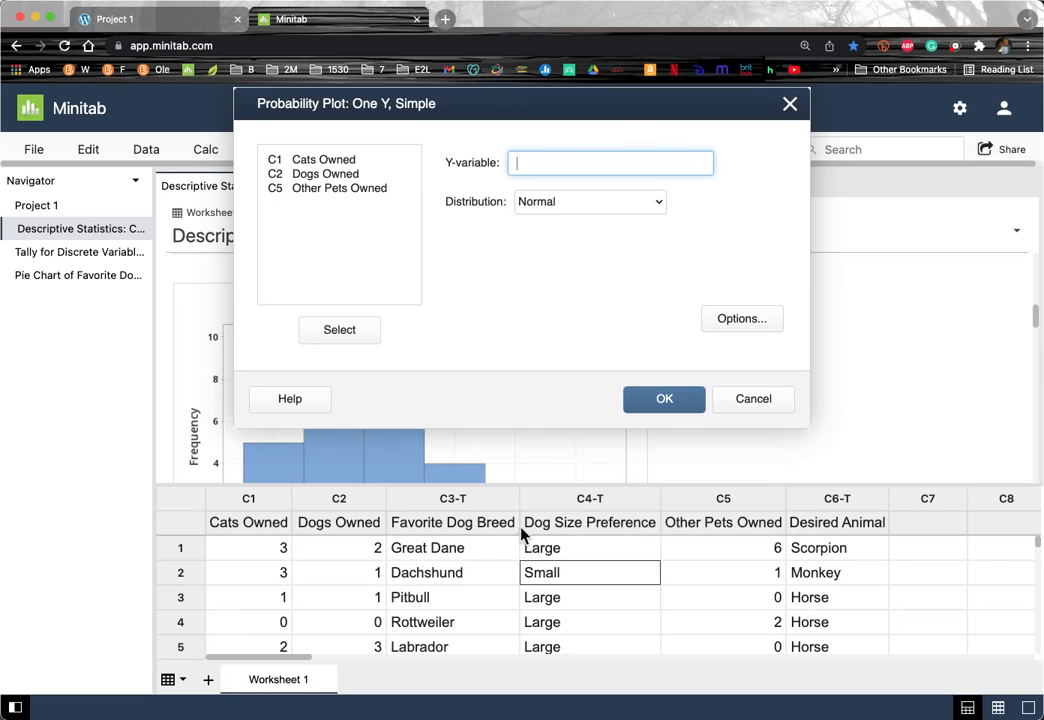
double_click(294, 174)
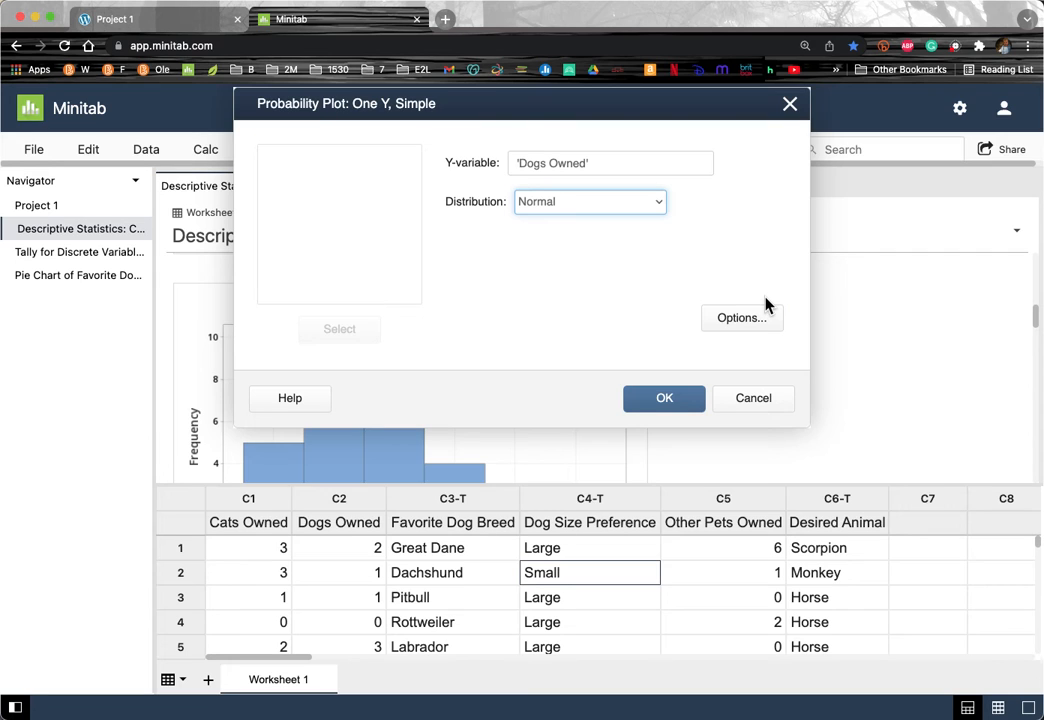
click(688, 400)
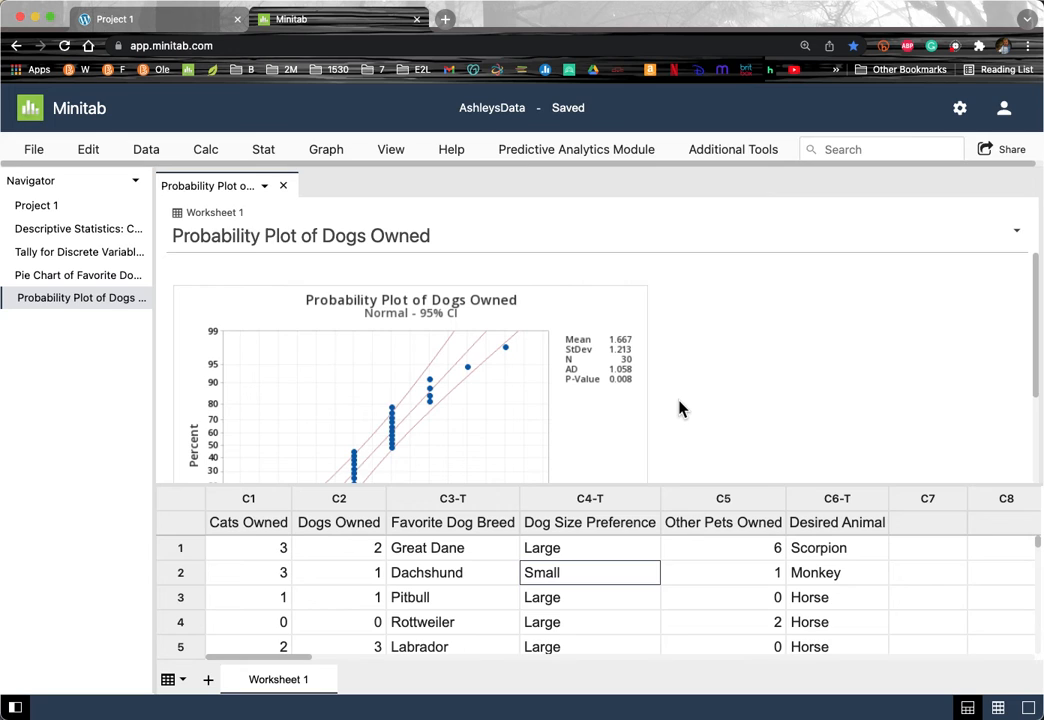
mouse_move(505, 350)
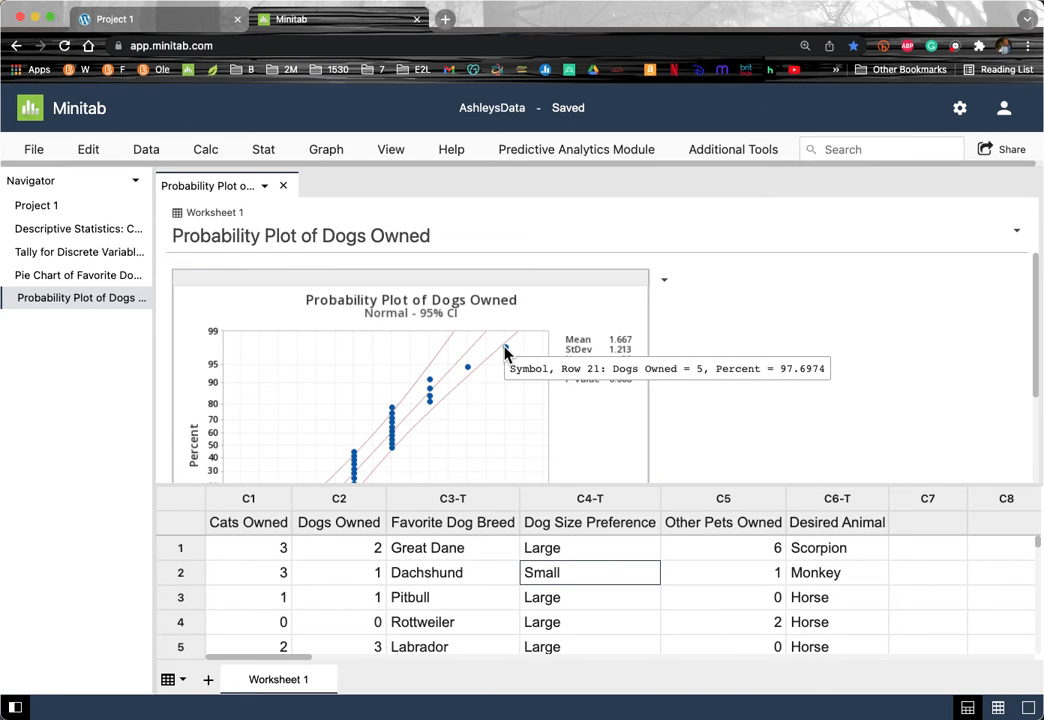
mouse_move(392, 410)
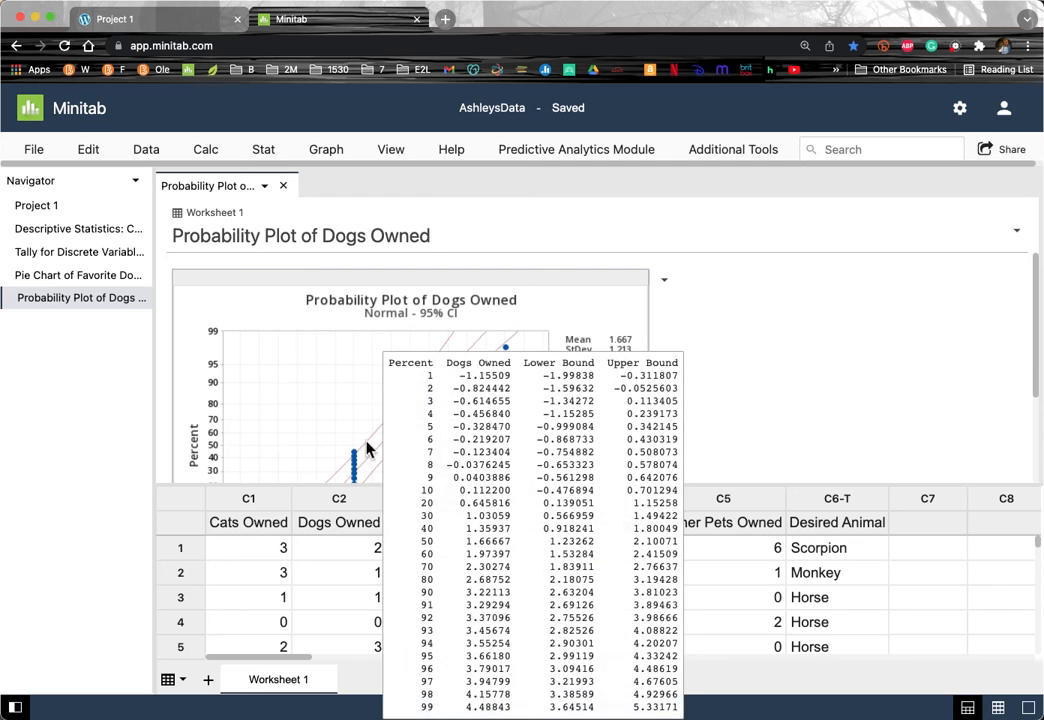
mouse_move(355, 458)
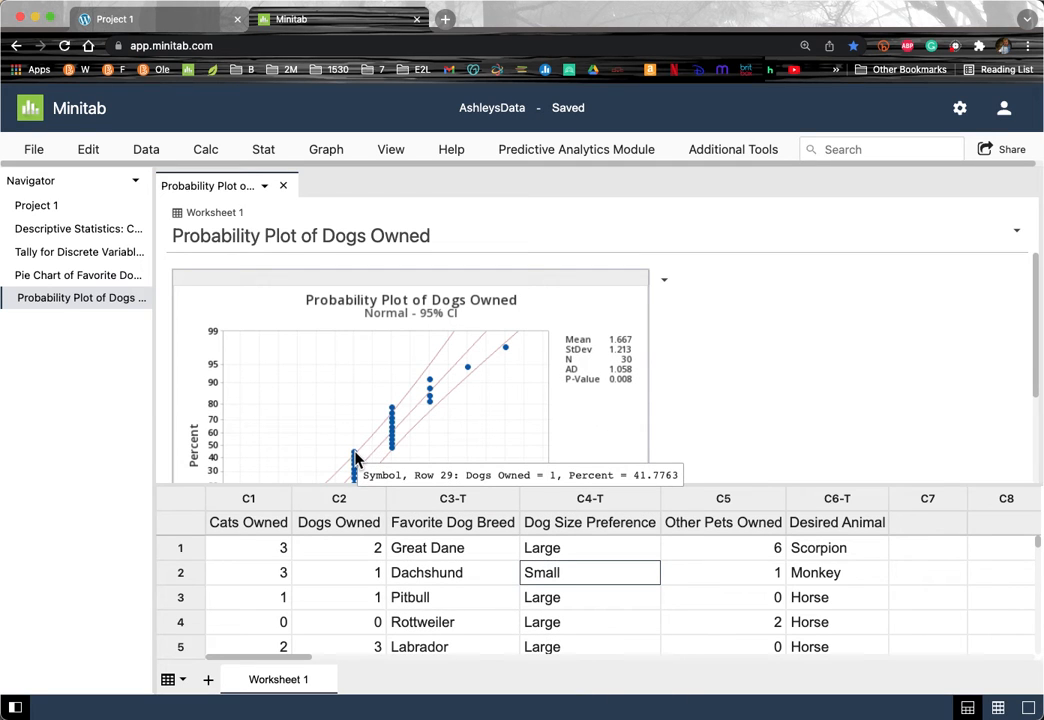
scroll(355, 458, down, 2)
scroll(355, 458, down, 1)
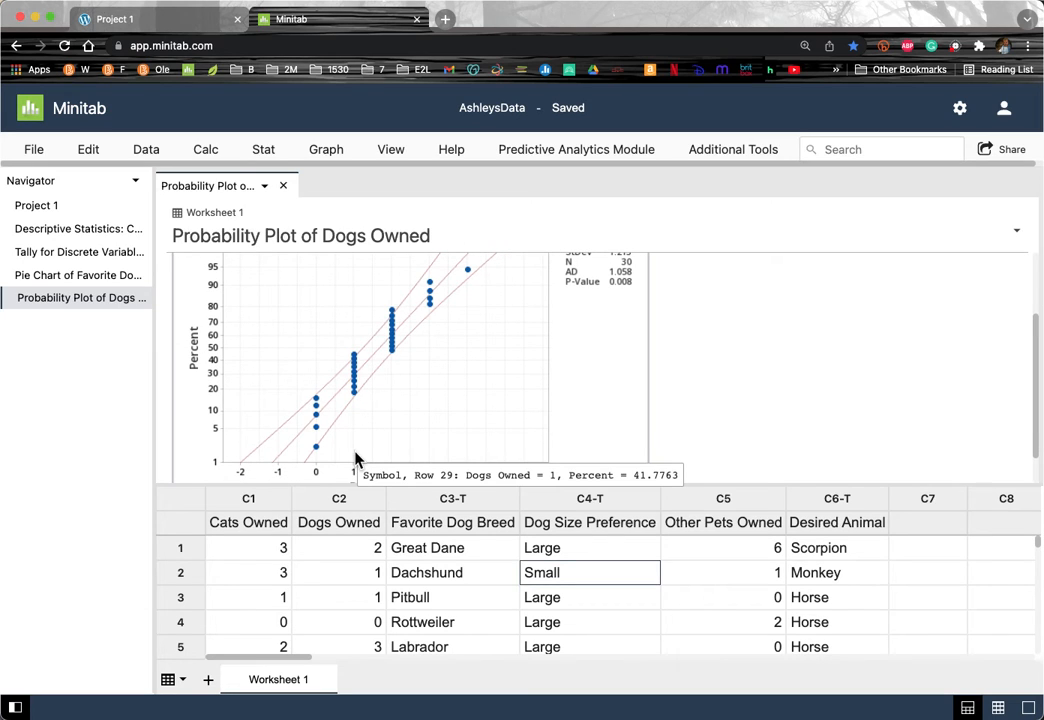
mouse_move(315, 450)
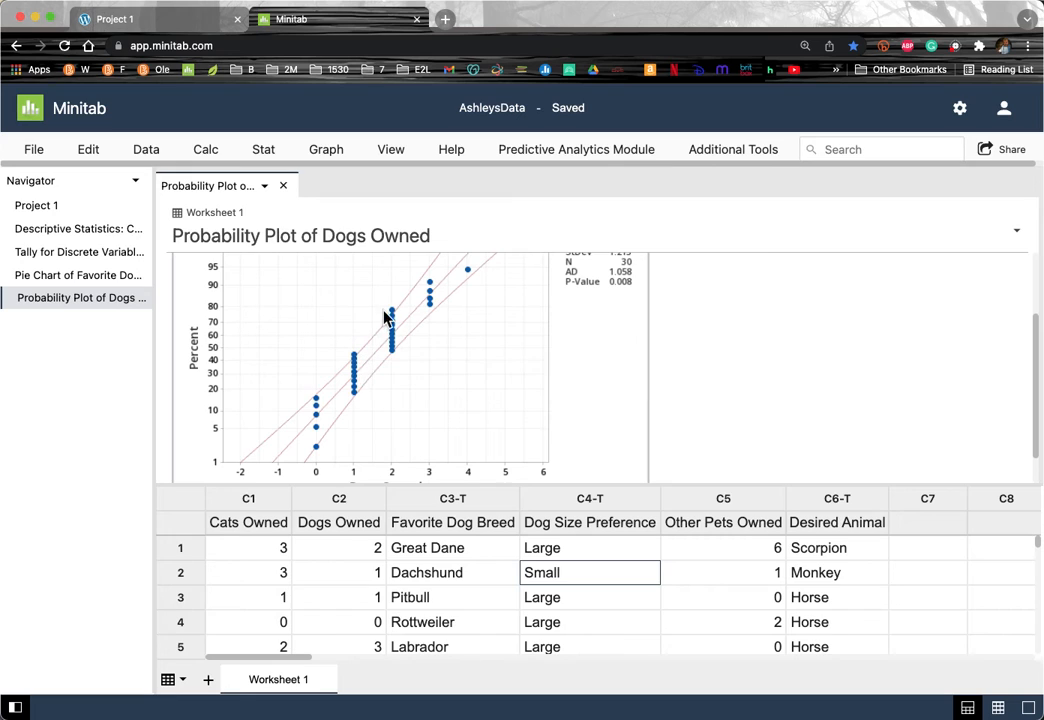
scroll(503, 296, up, 3)
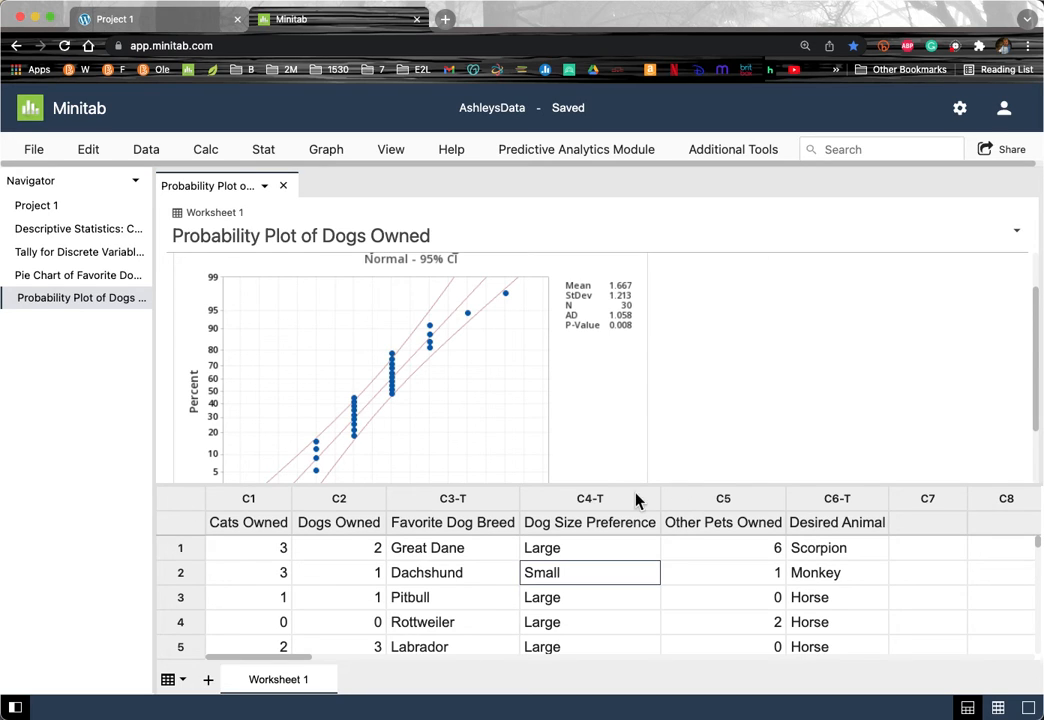
click(337, 499)
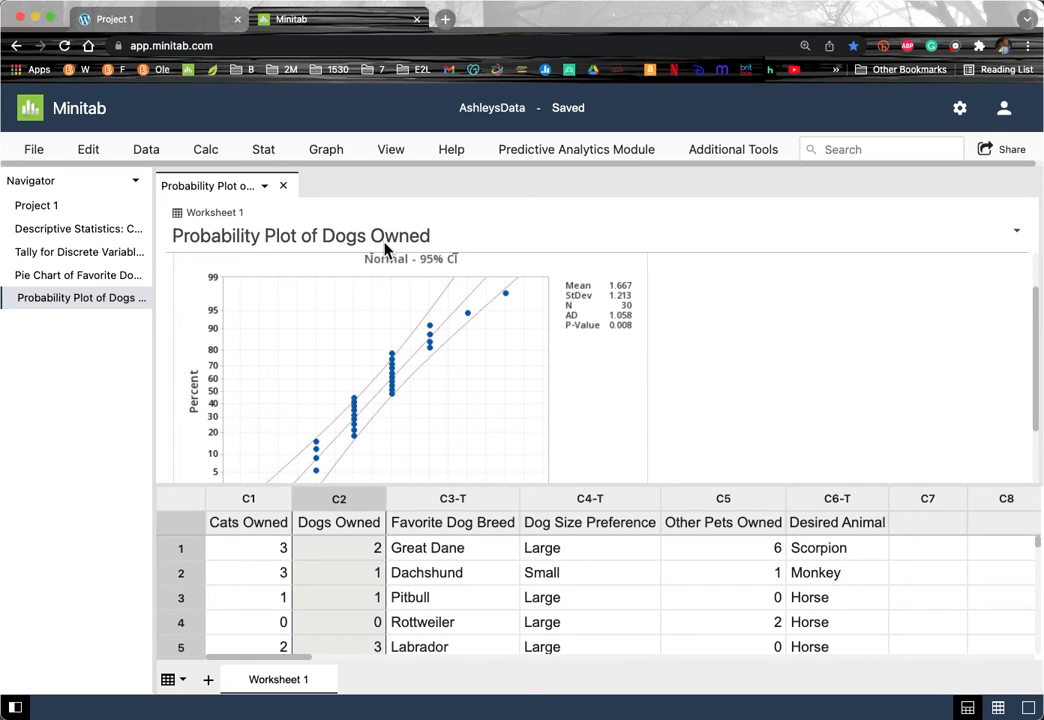
click(208, 152)
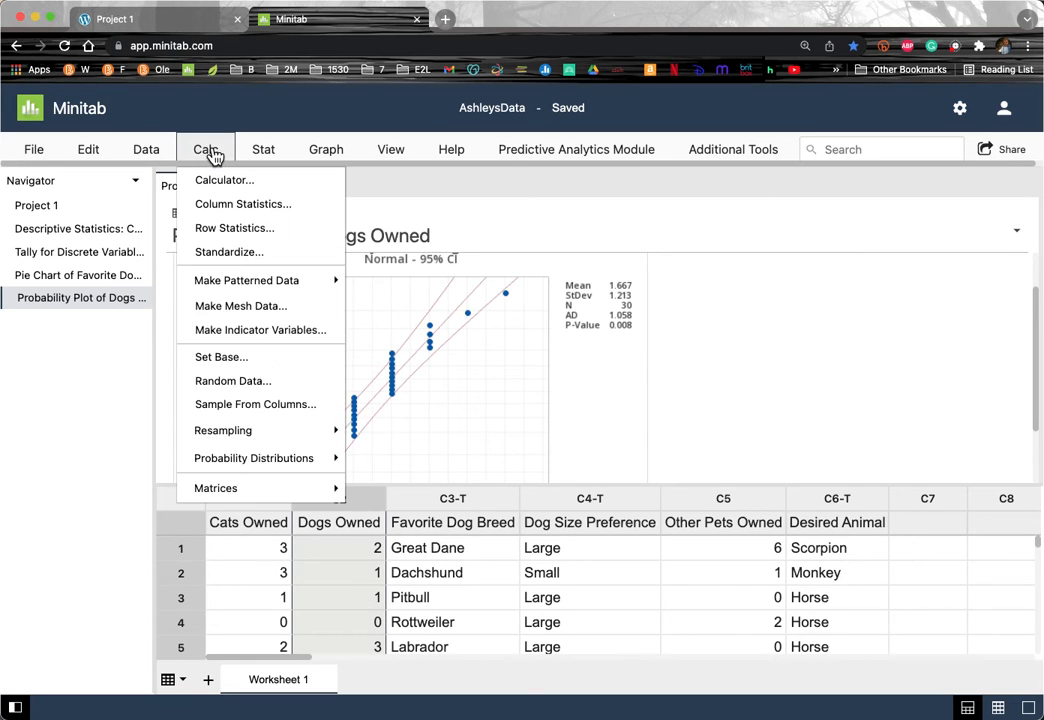
click(226, 251)
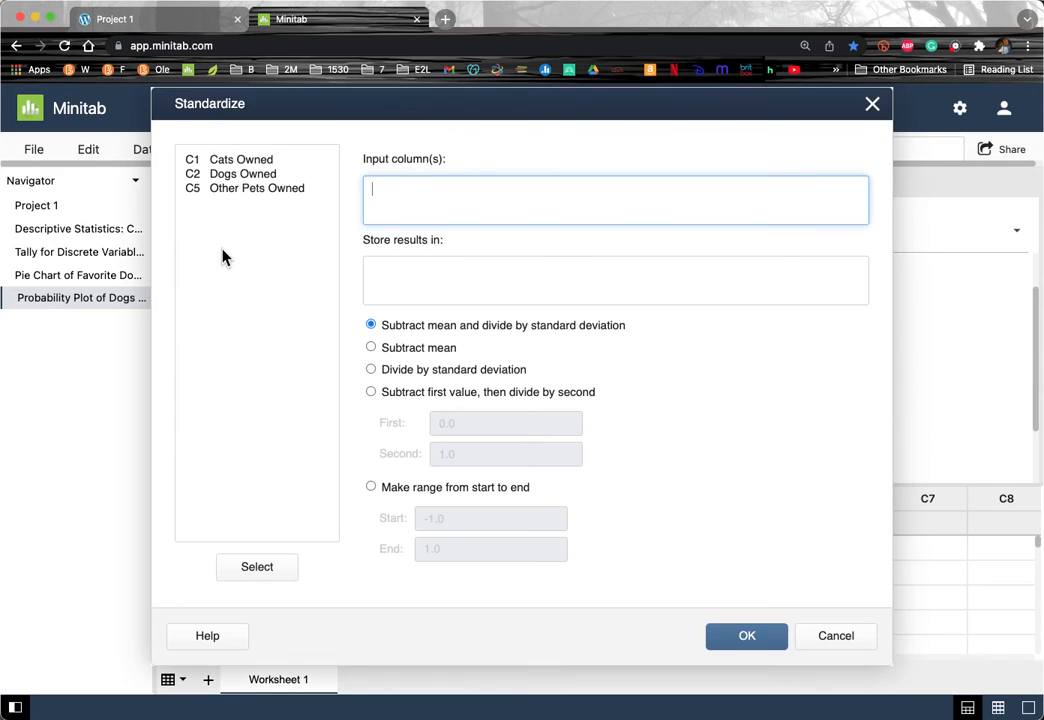
double_click(228, 174)
click(398, 268)
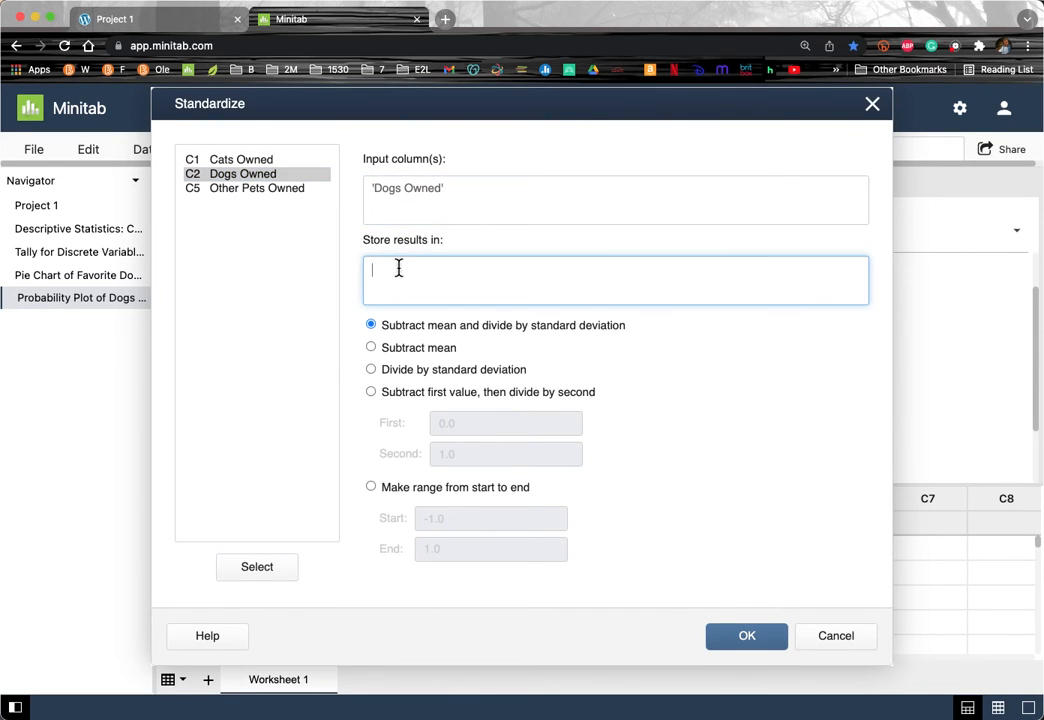
click(842, 639)
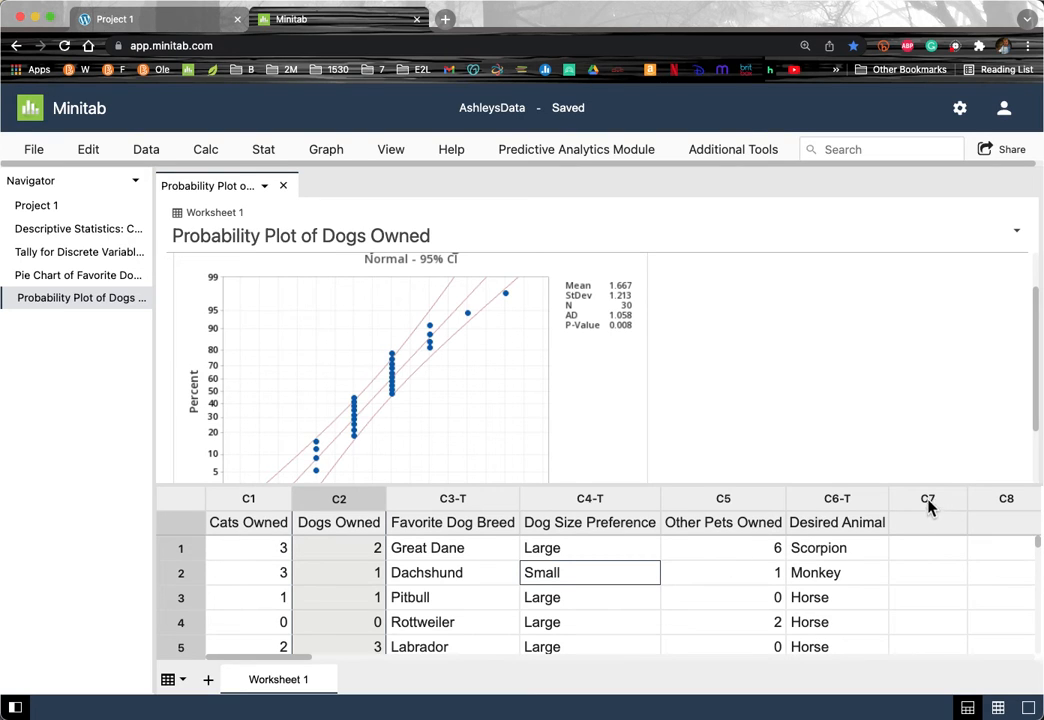
drag(926, 500, 928, 500)
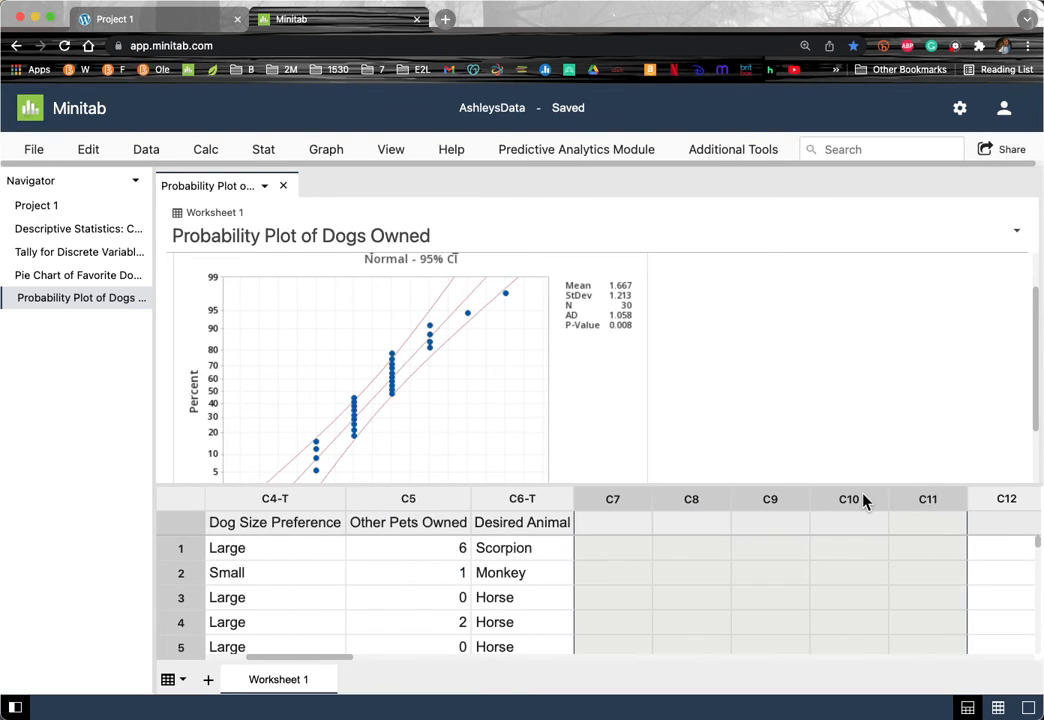
click(617, 500)
scroll(618, 502, left, 3)
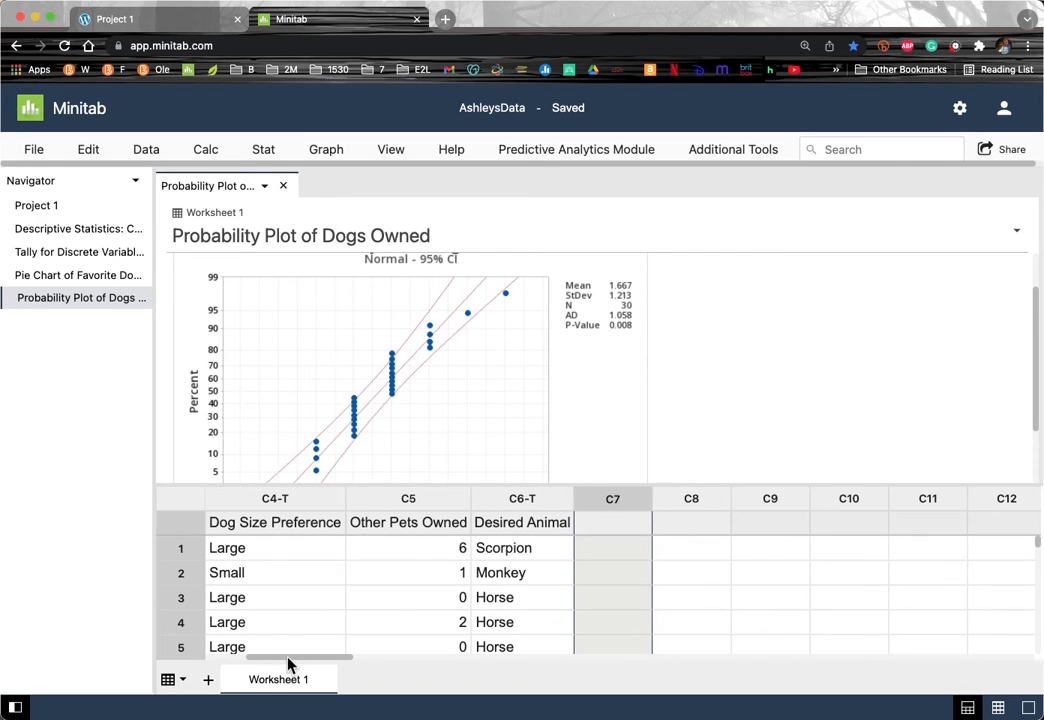
drag(289, 660, 240, 660)
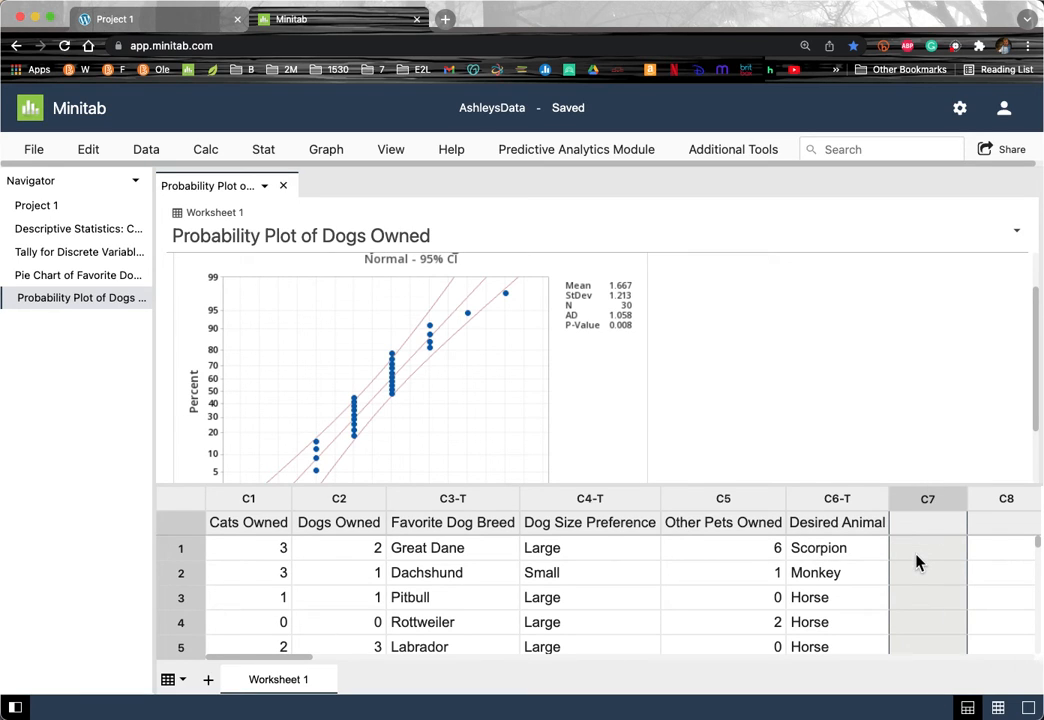
Step: Standardize Dogs Owned (C2) into column C7 by subtracting the mean and dividing by the SD
click(218, 152)
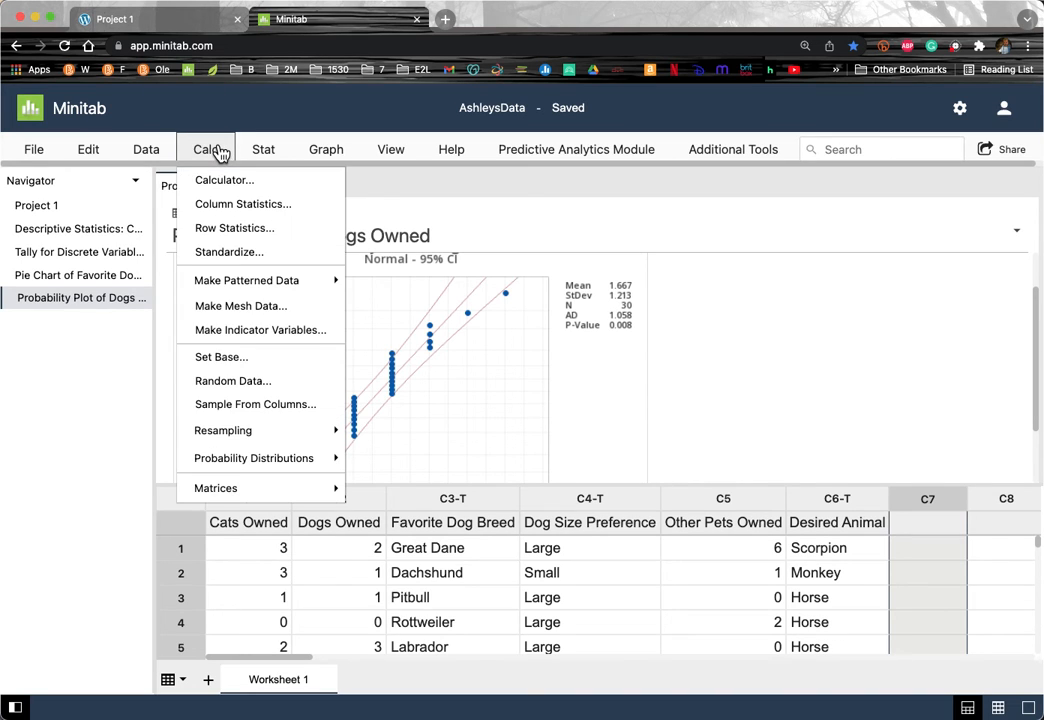
click(232, 252)
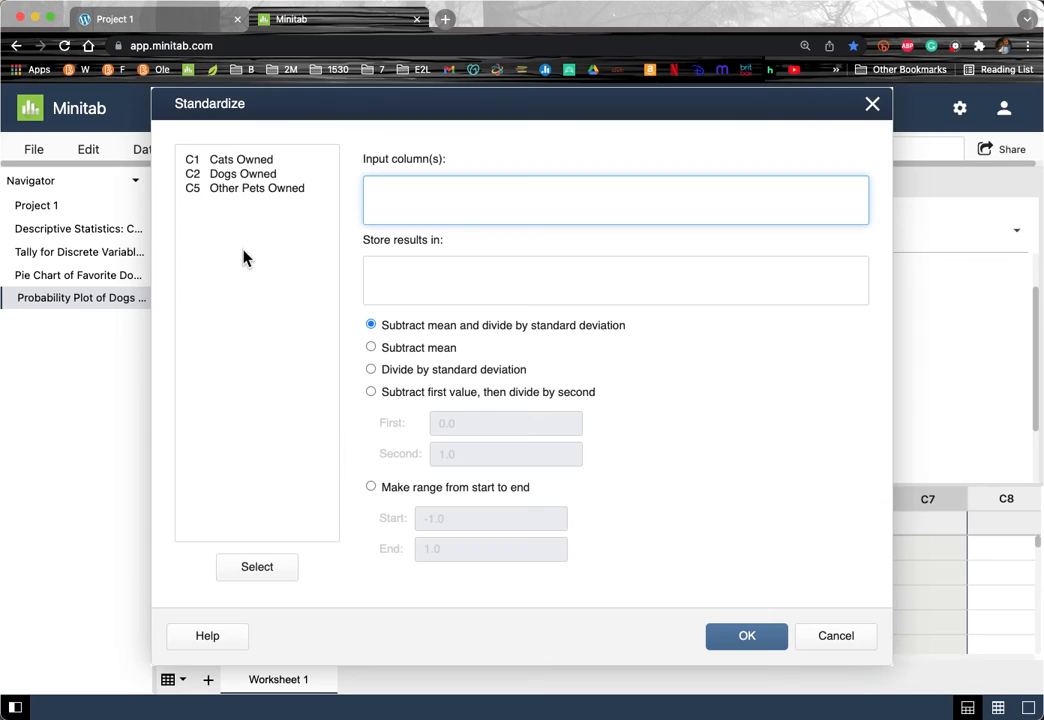
drag(231, 172, 228, 178)
double_click(229, 177)
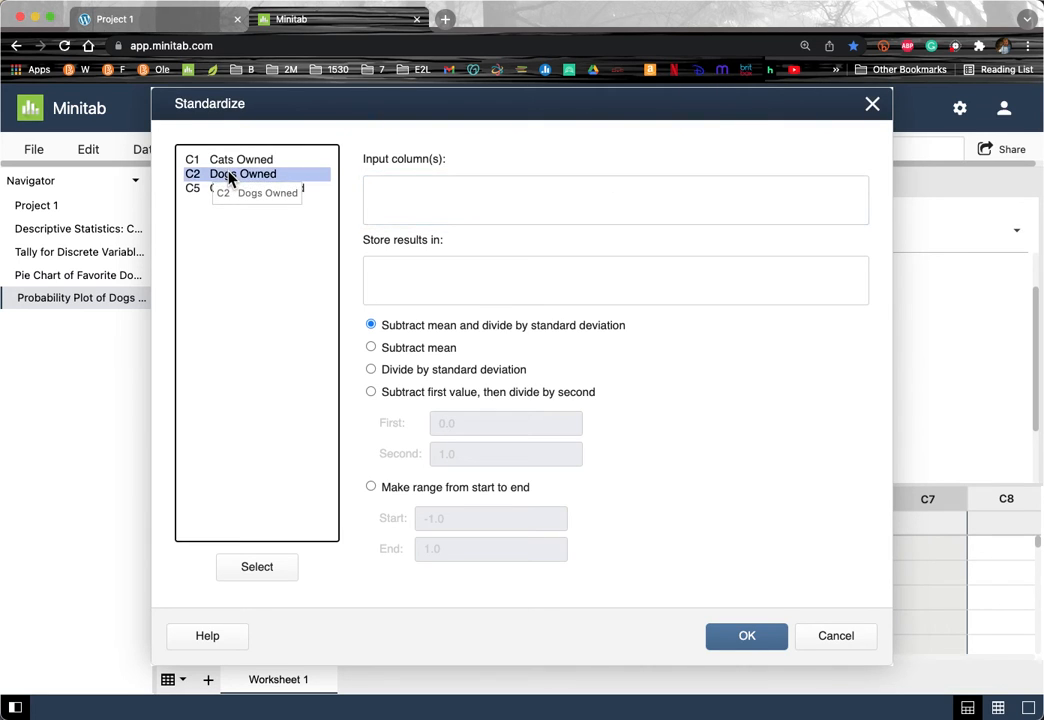
click(413, 277)
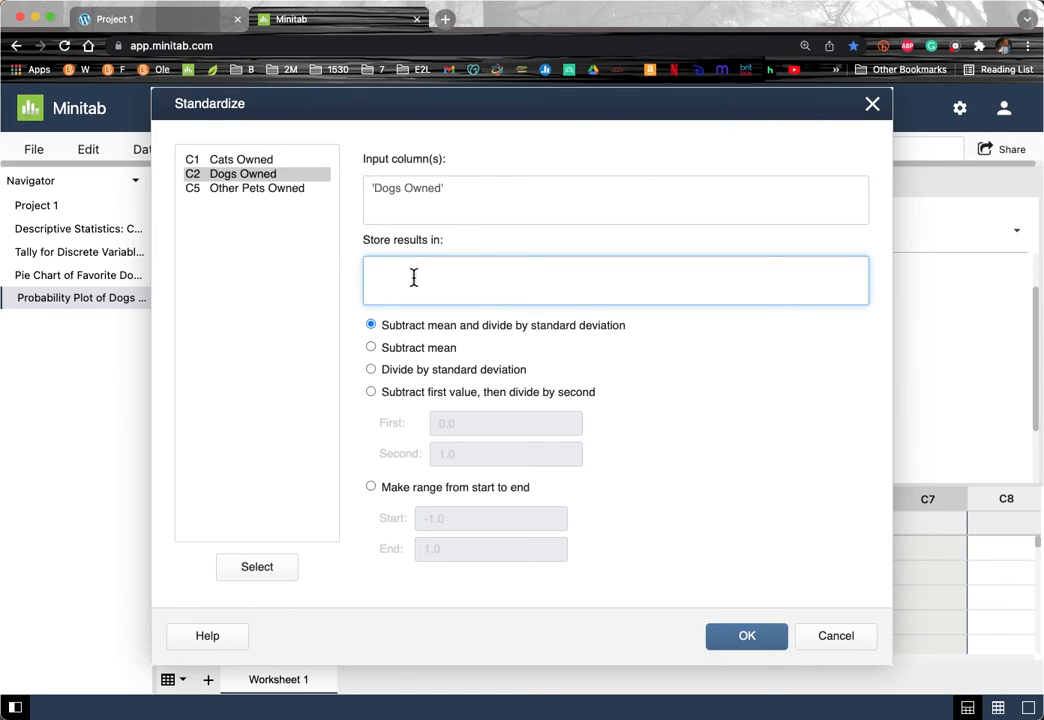
text(C7)
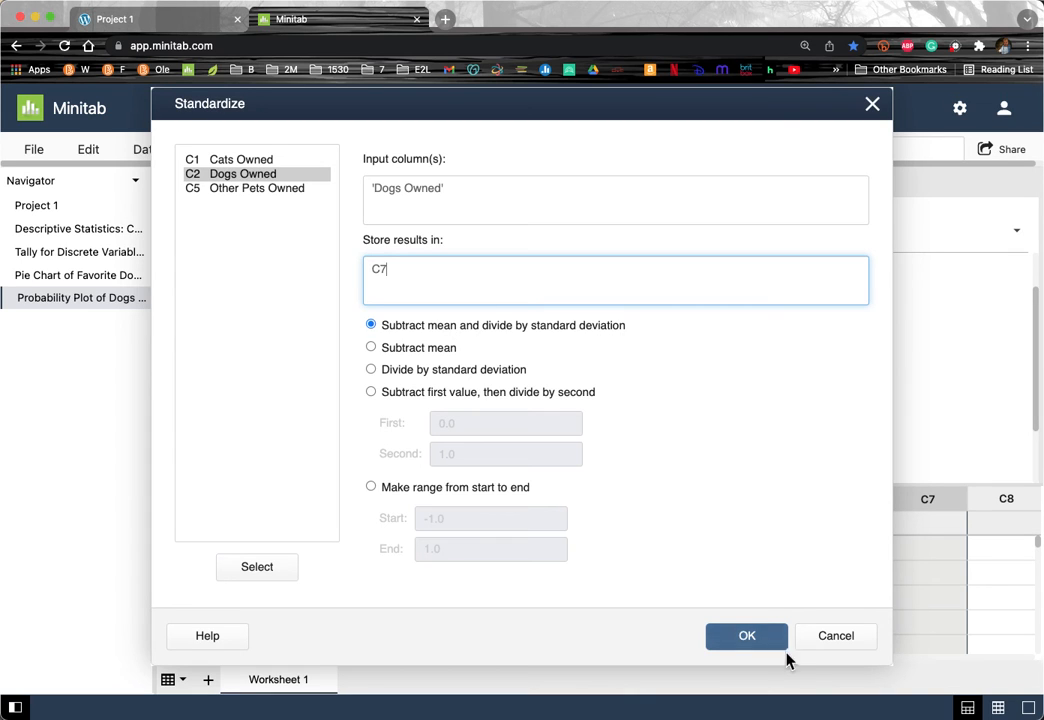
click(748, 640)
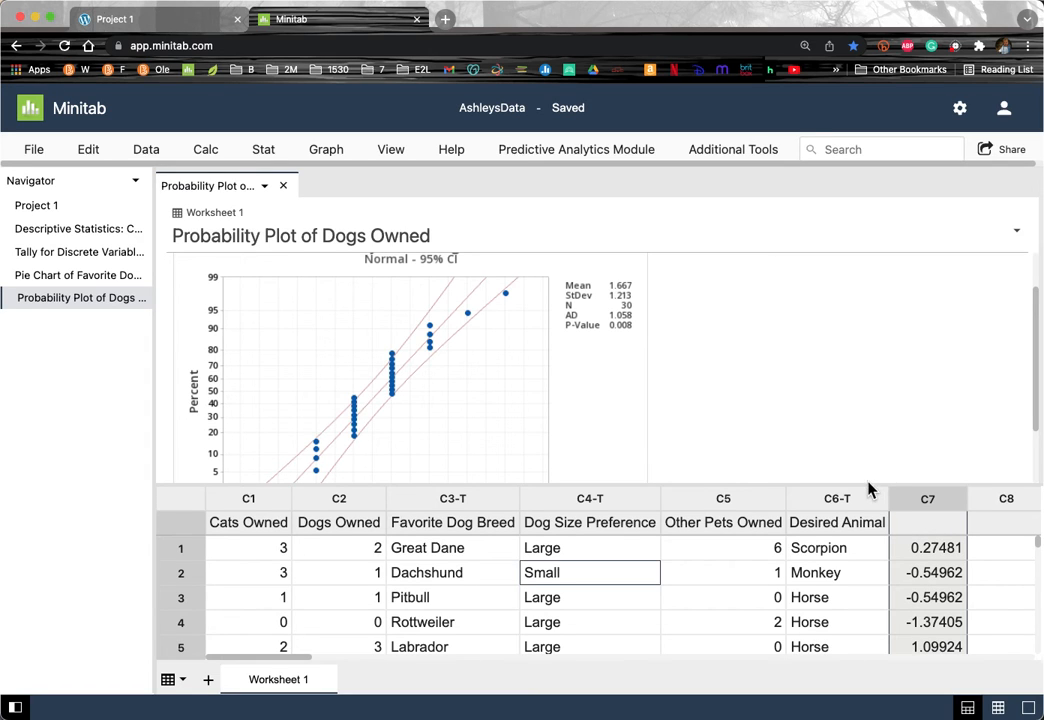
Step: Name column C7 'z' and dismiss the column's right-click menu
drag(869, 484, 880, 378)
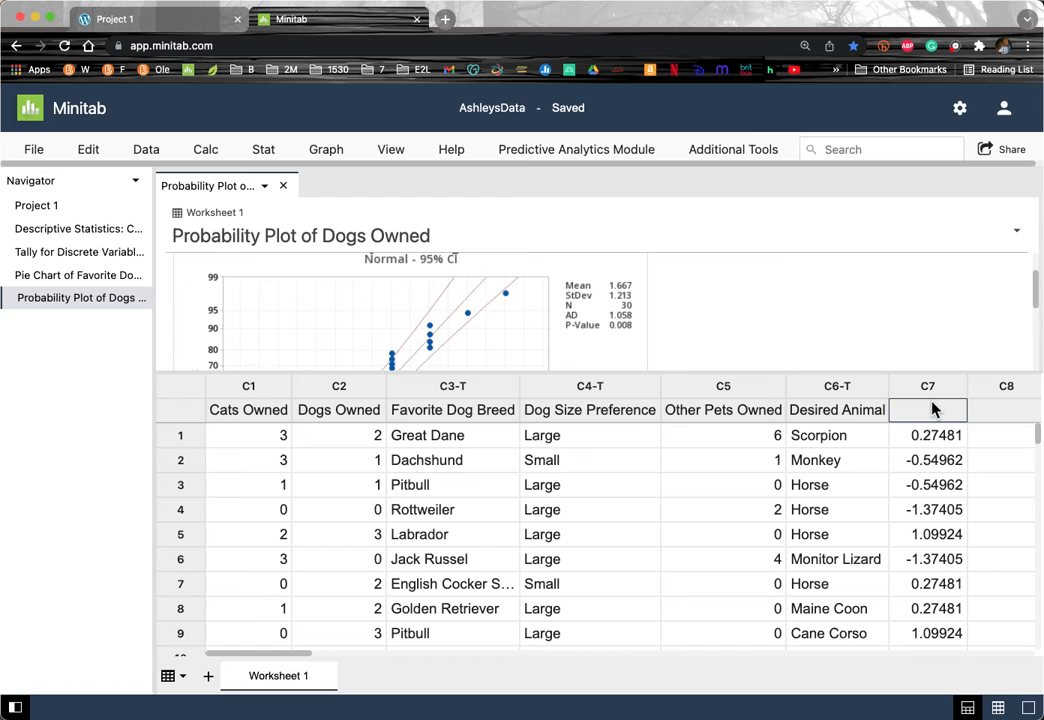
key(Return)
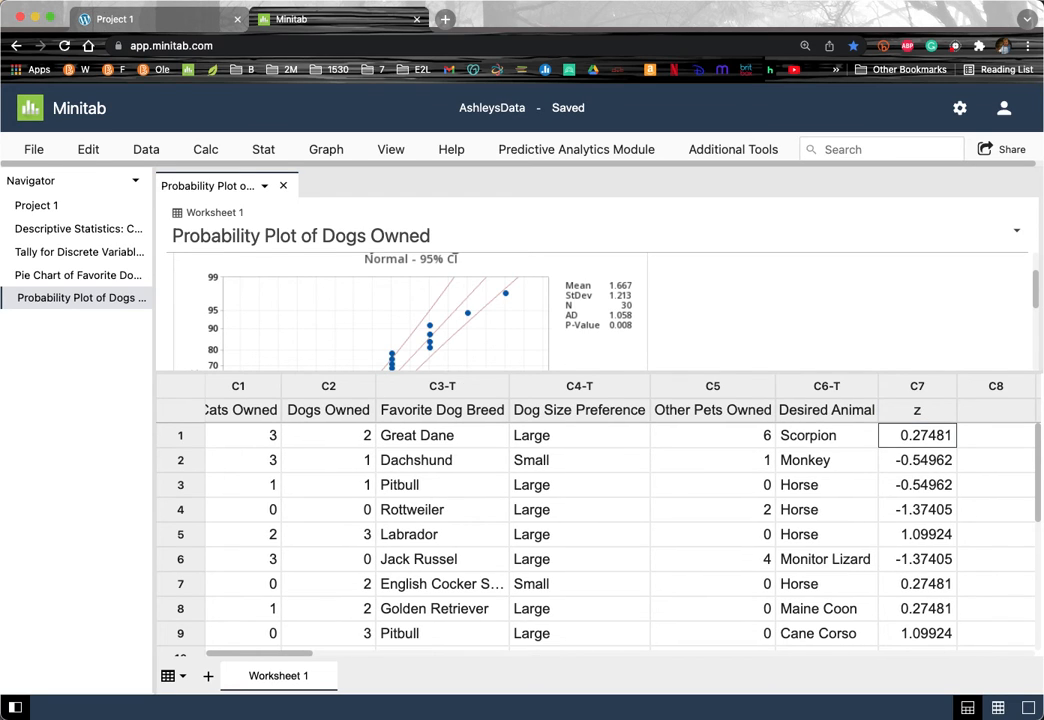
click(920, 387)
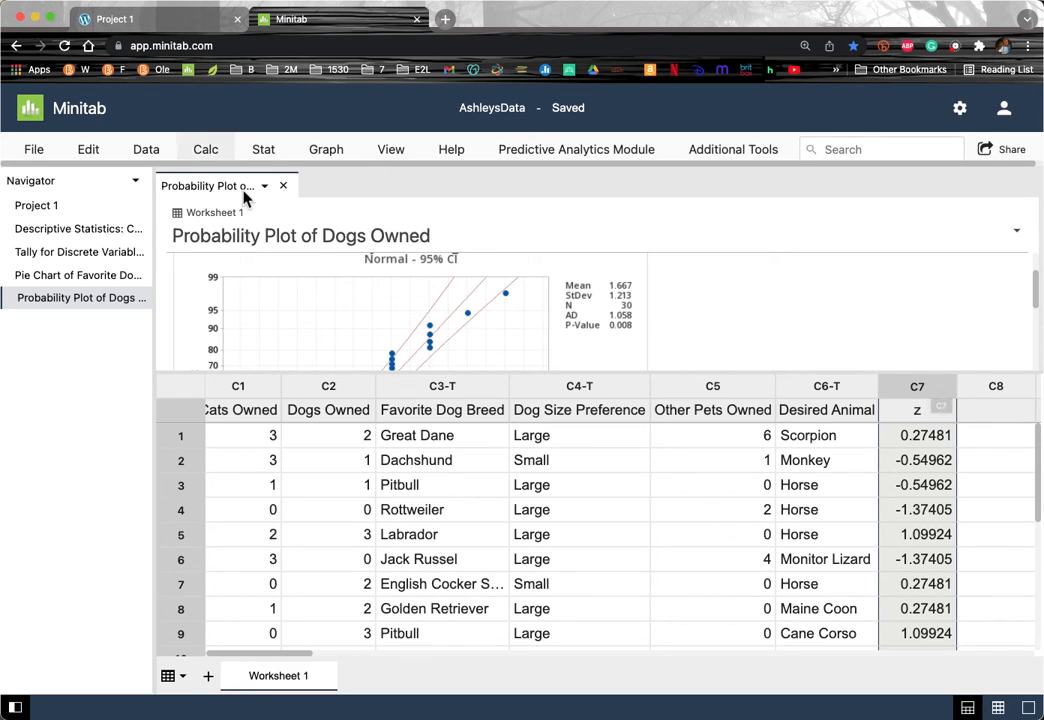
right_click(920, 395)
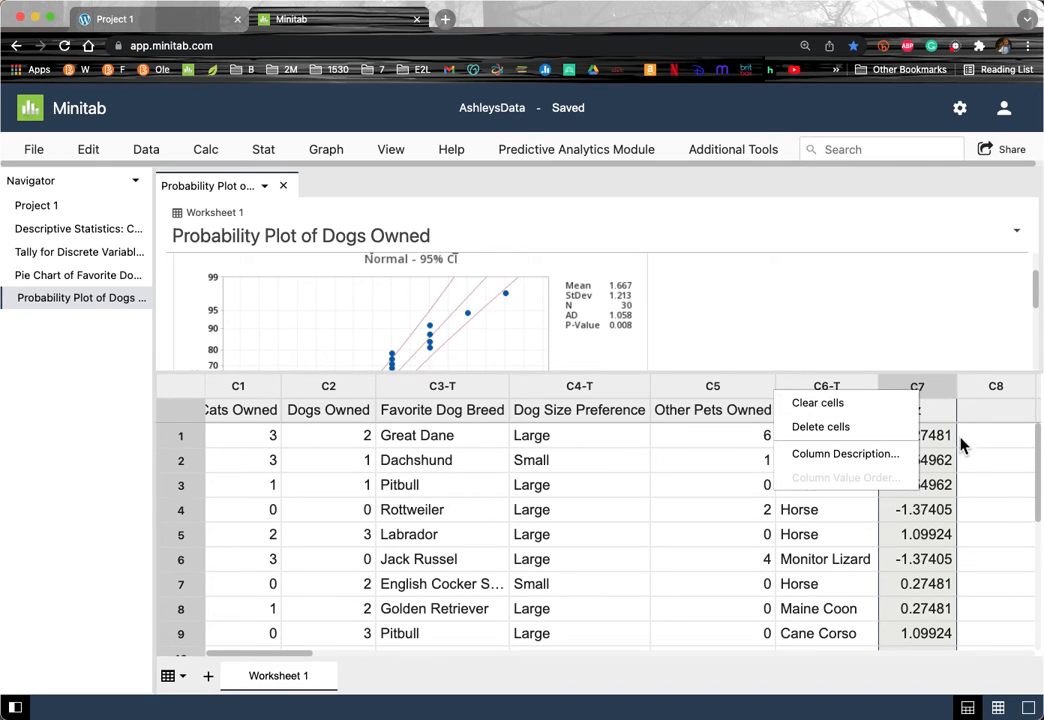
click(938, 412)
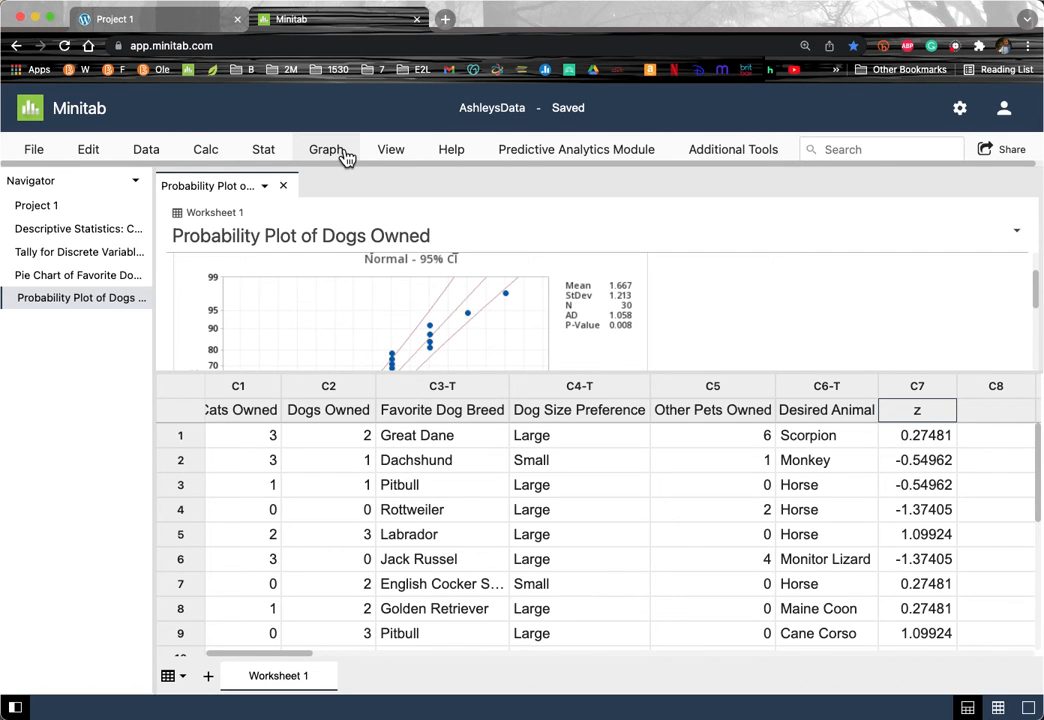
Step: Tally the z column's counts and percents, enlarging the output pane to show every row
click(278, 157)
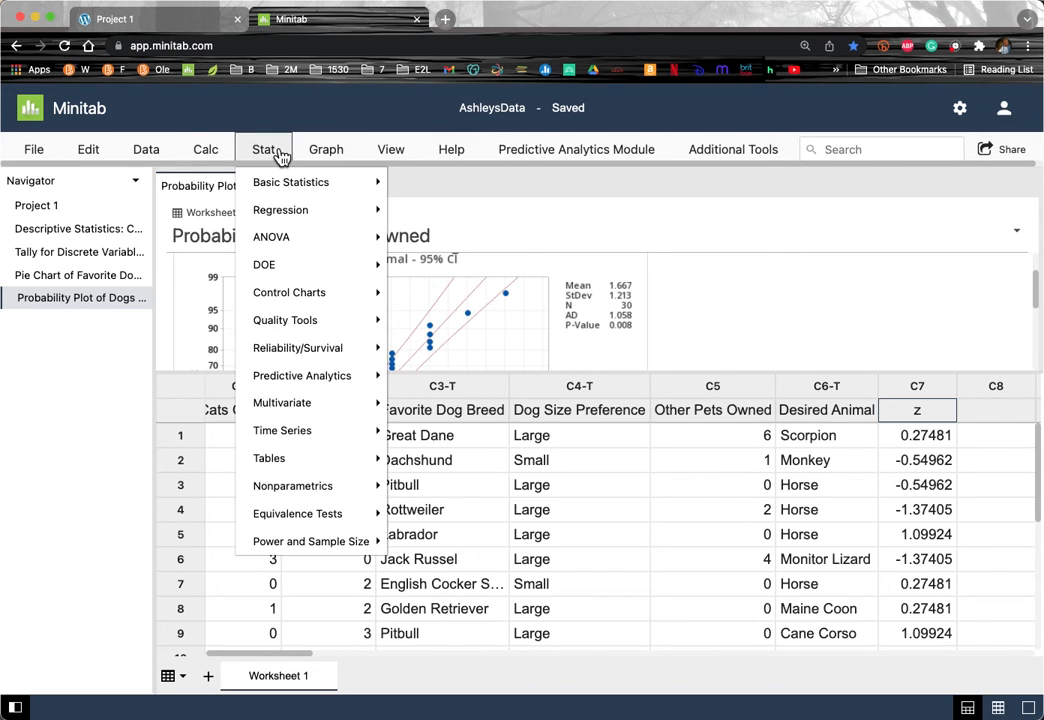
mouse_move(285, 462)
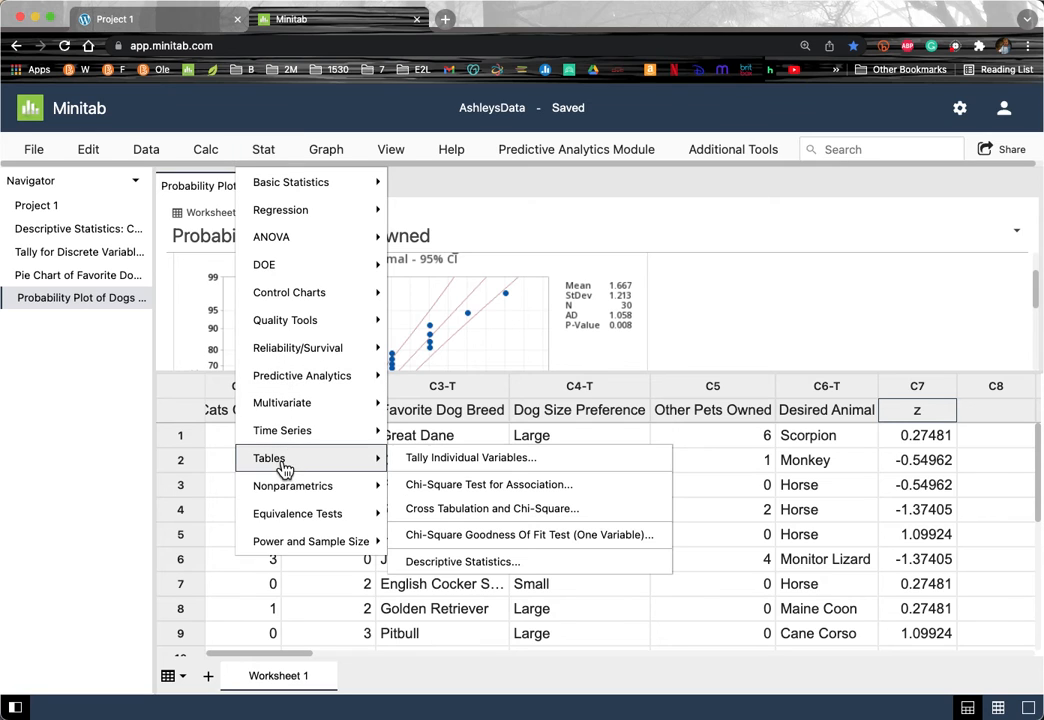
click(470, 462)
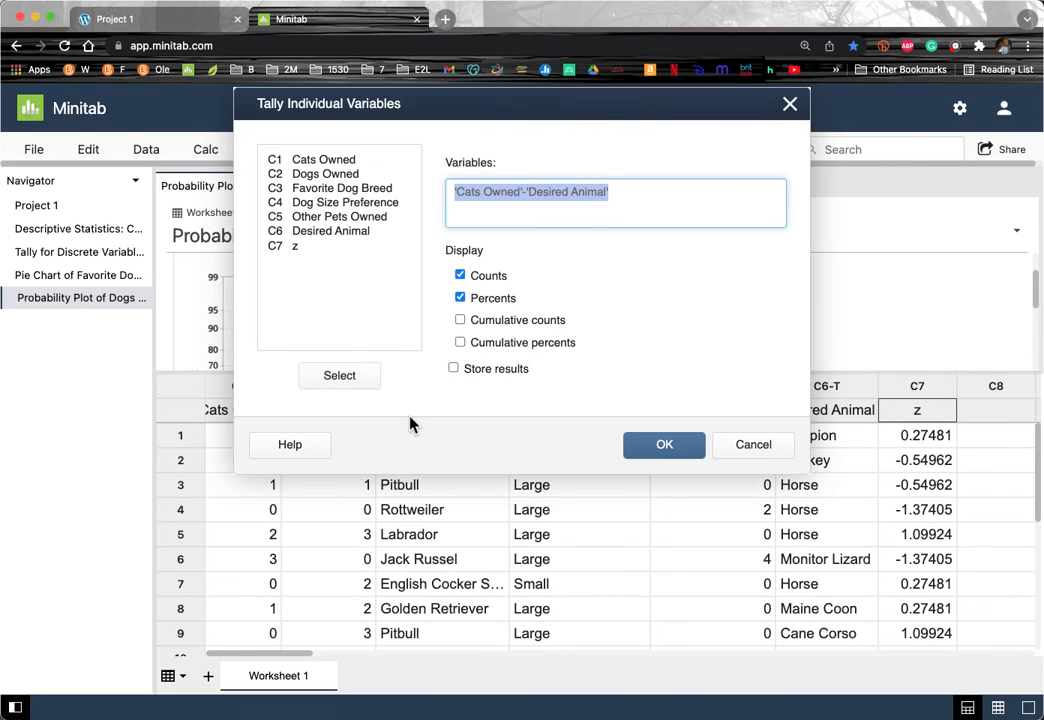
double_click(295, 247)
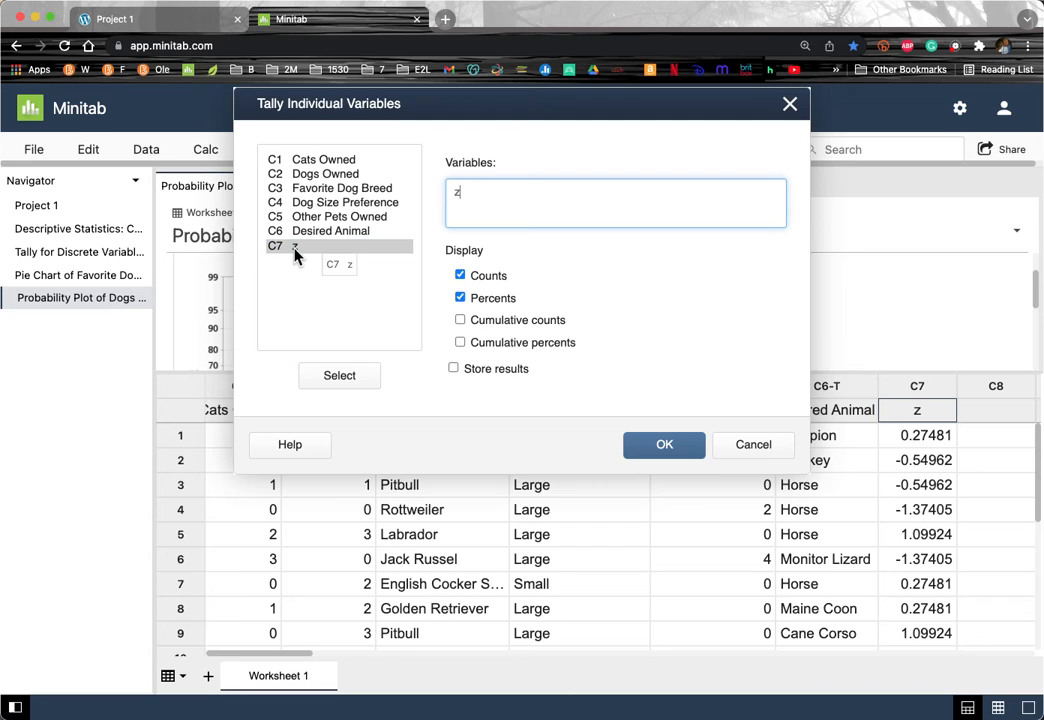
click(660, 447)
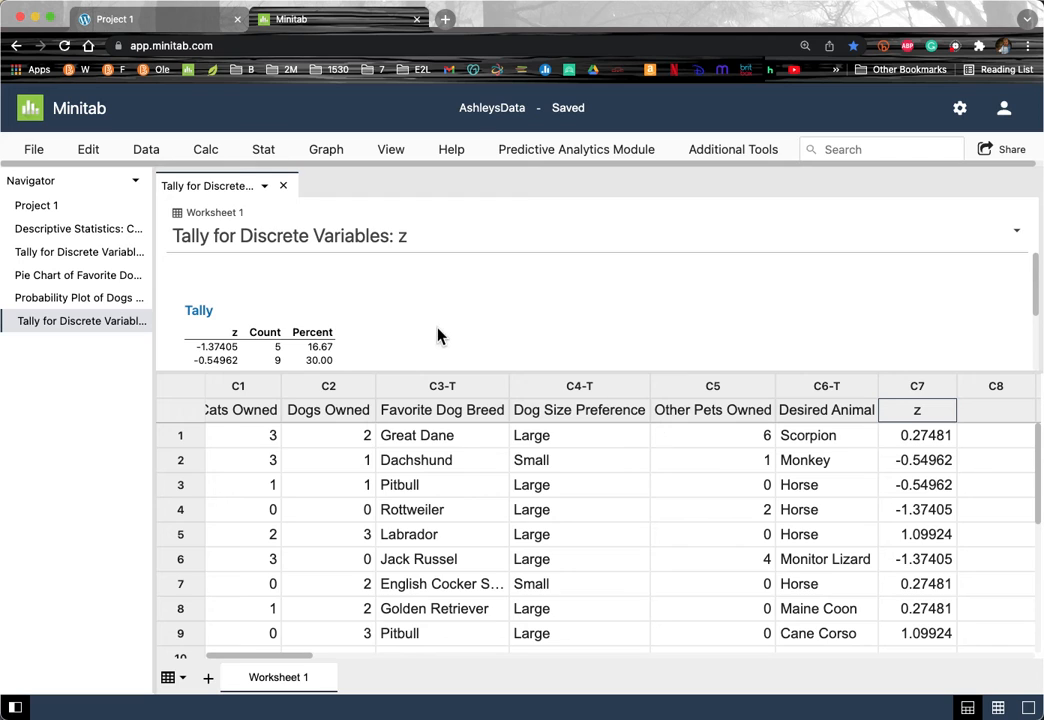
scroll(441, 336, down, 1)
drag(356, 372, 333, 440)
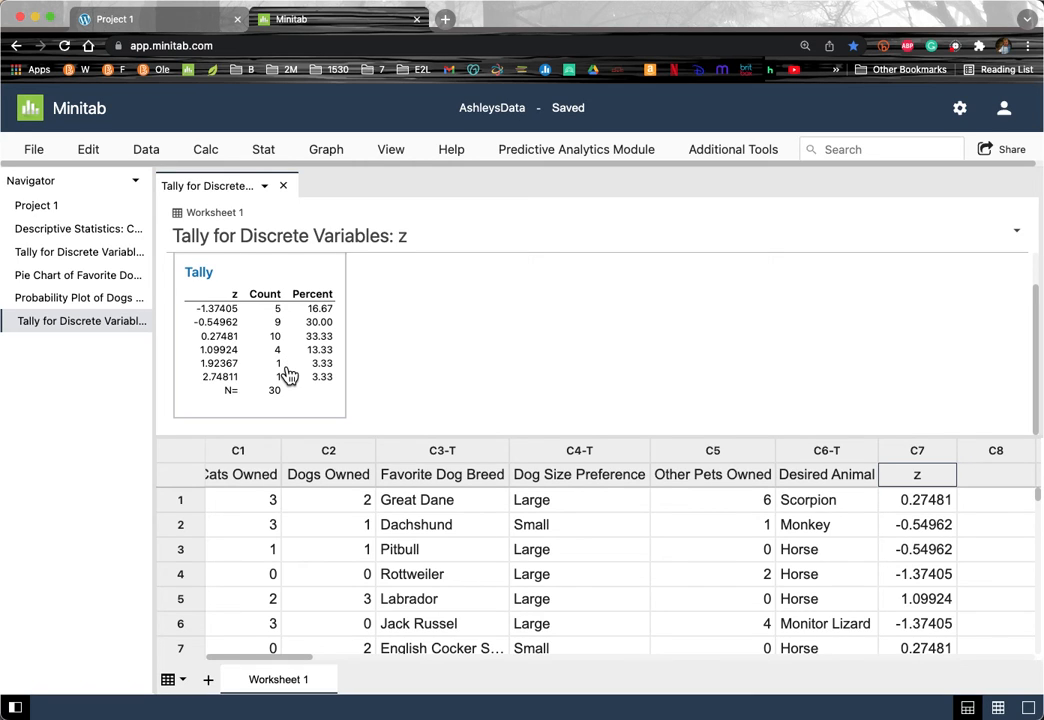
click(29, 231)
scroll(550, 356, down, 7)
scroll(556, 359, up, 1)
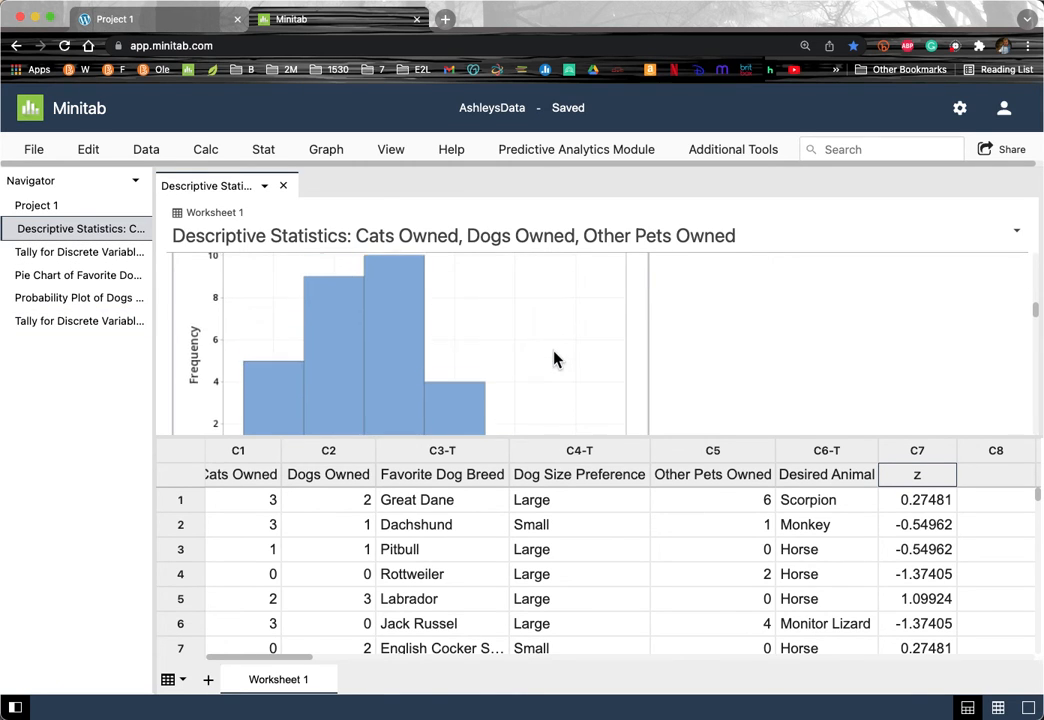
scroll(556, 365, up, 3)
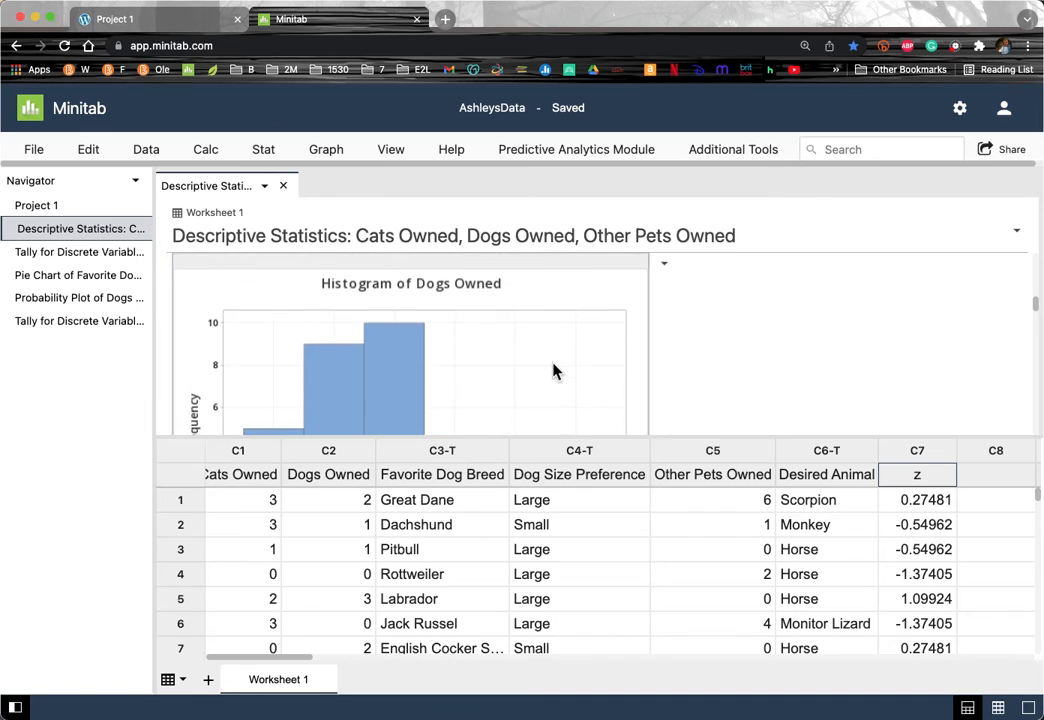
scroll(556, 371, down, 10)
scroll(556, 371, up, 1)
scroll(556, 371, down, 4)
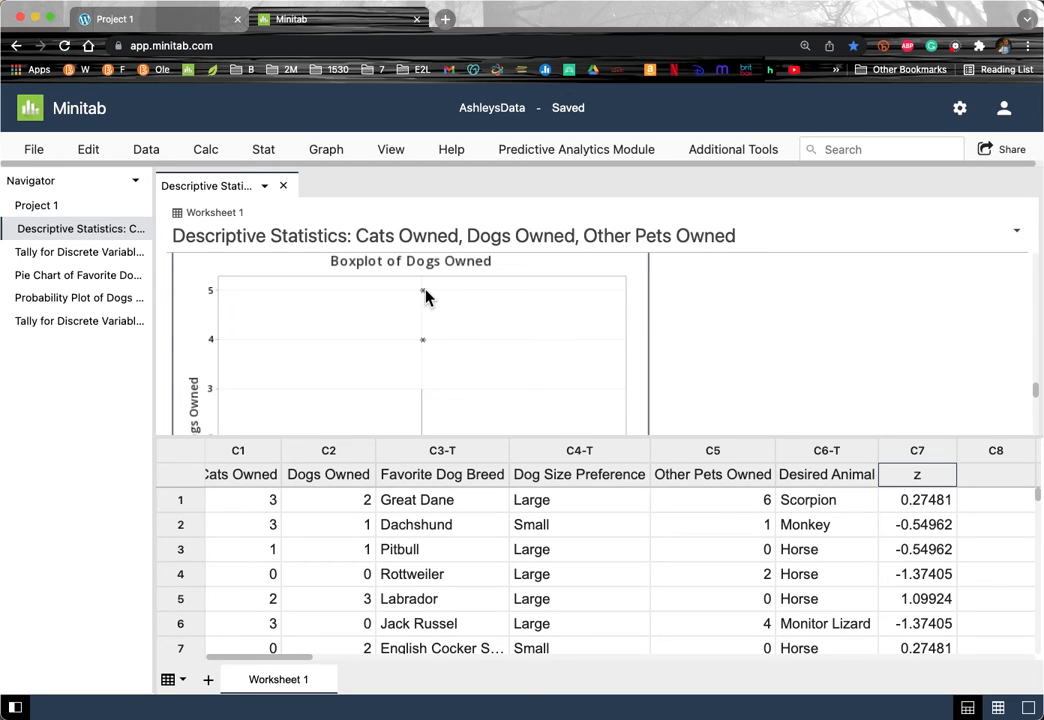
mouse_move(421, 294)
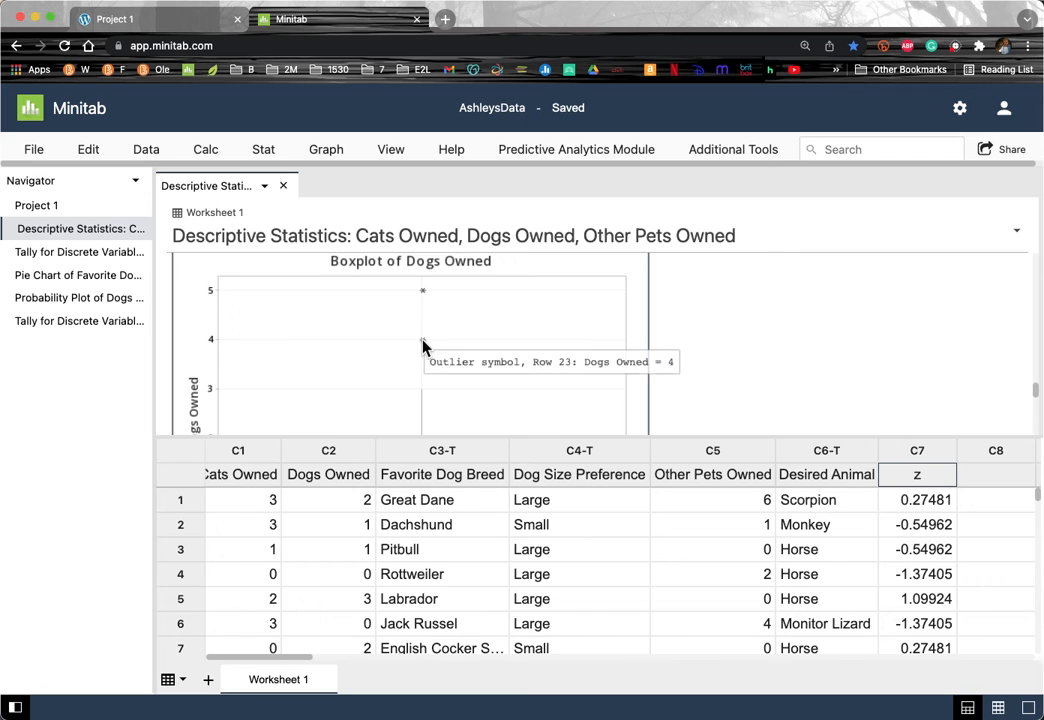
click(78, 328)
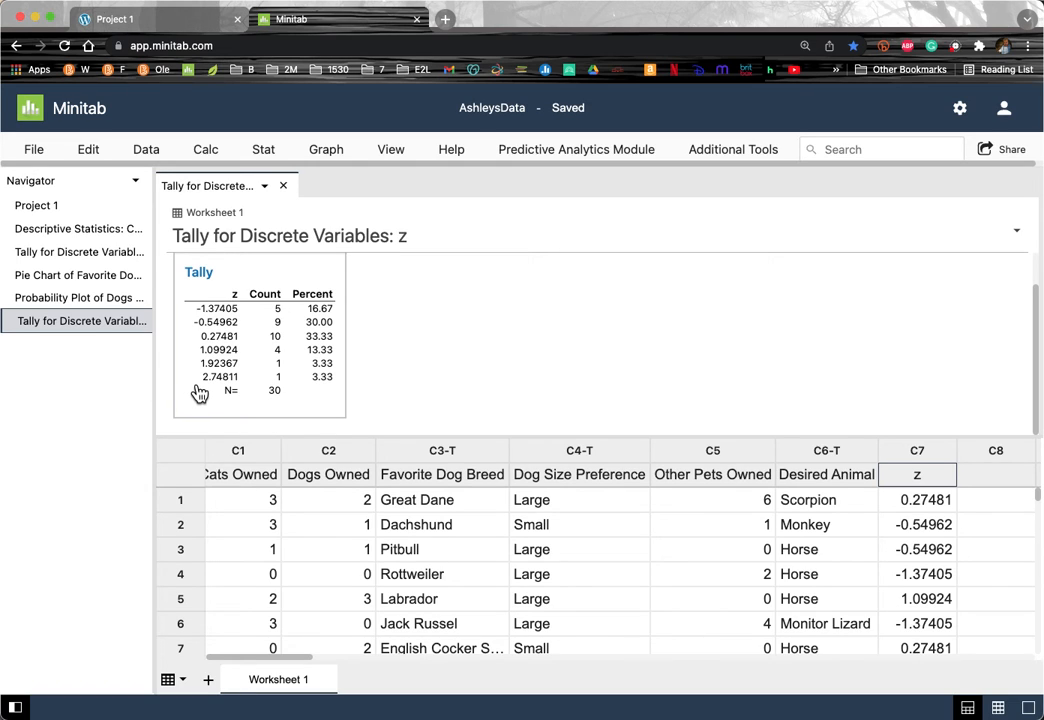
scroll(200, 394, up, 1)
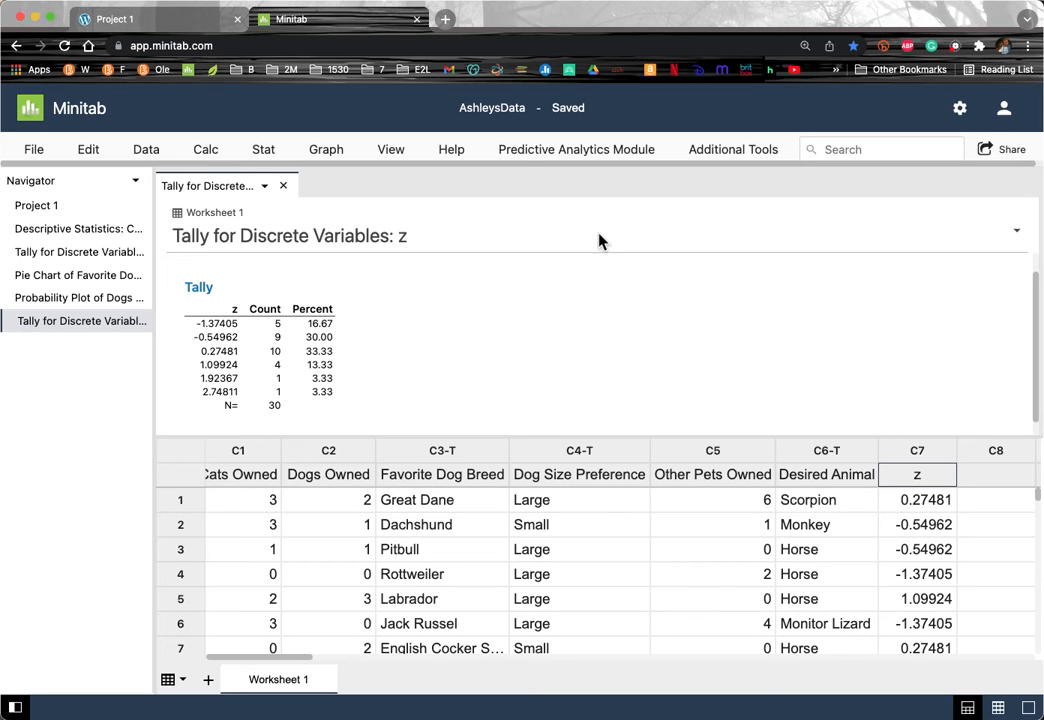
Step: Return to the Descriptive Statistics output and scroll up to its Statistics table
click(21, 231)
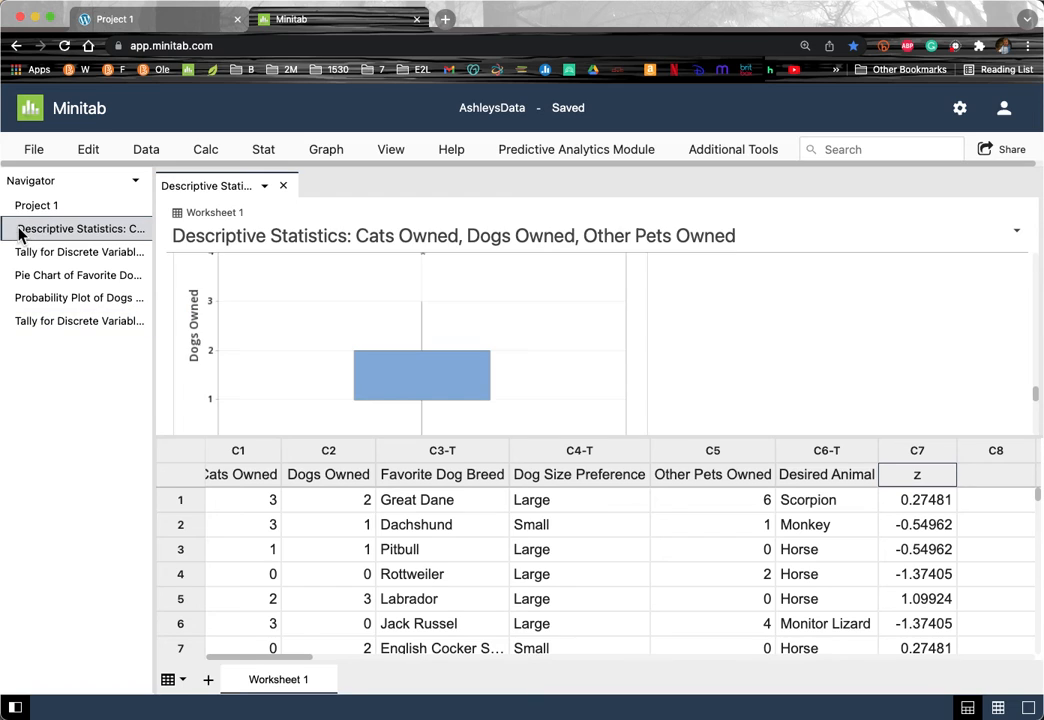
scroll(553, 375, up, 10)
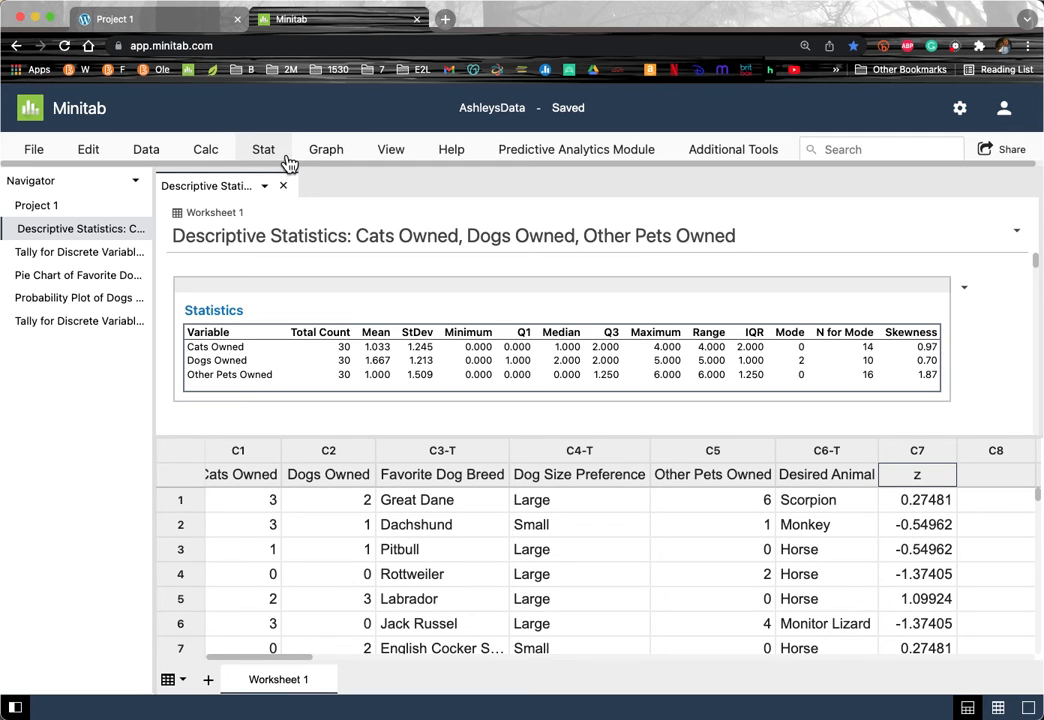
Step: Open the Cumulative Distribution Function dialog under Calc > Probability Distributions
click(207, 158)
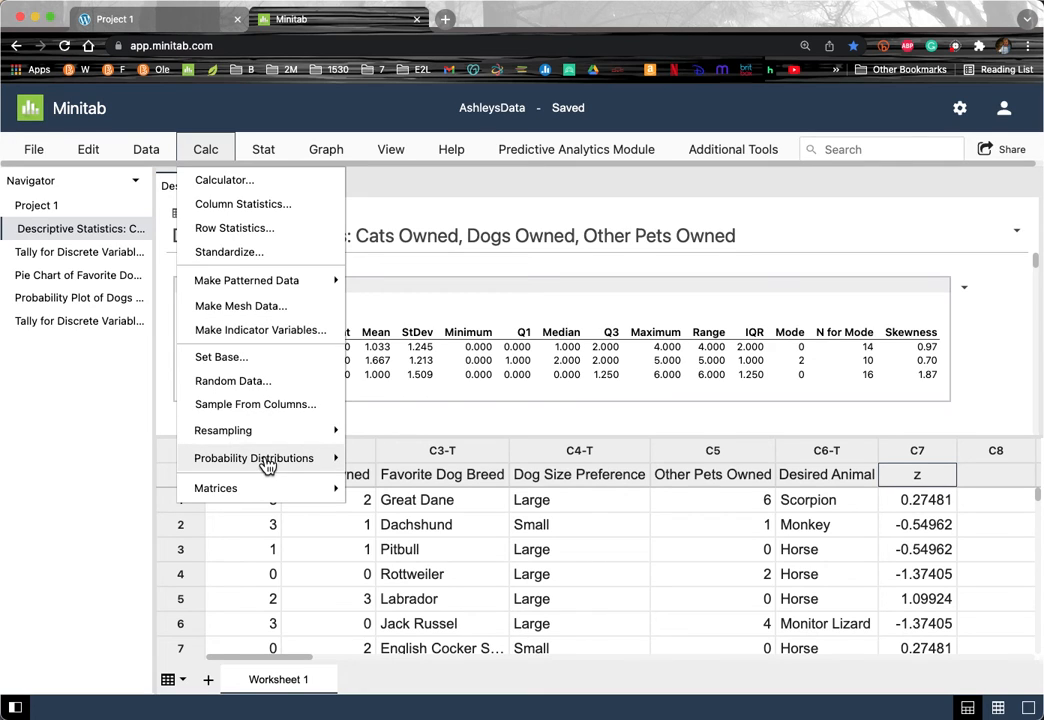
mouse_move(267, 467)
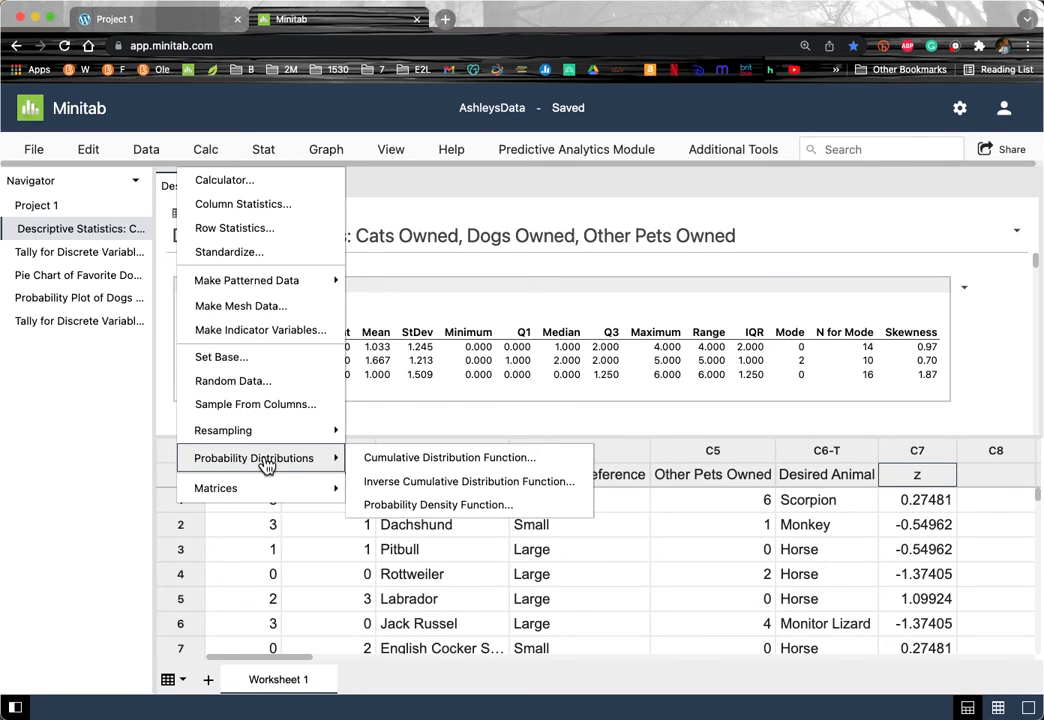
click(509, 463)
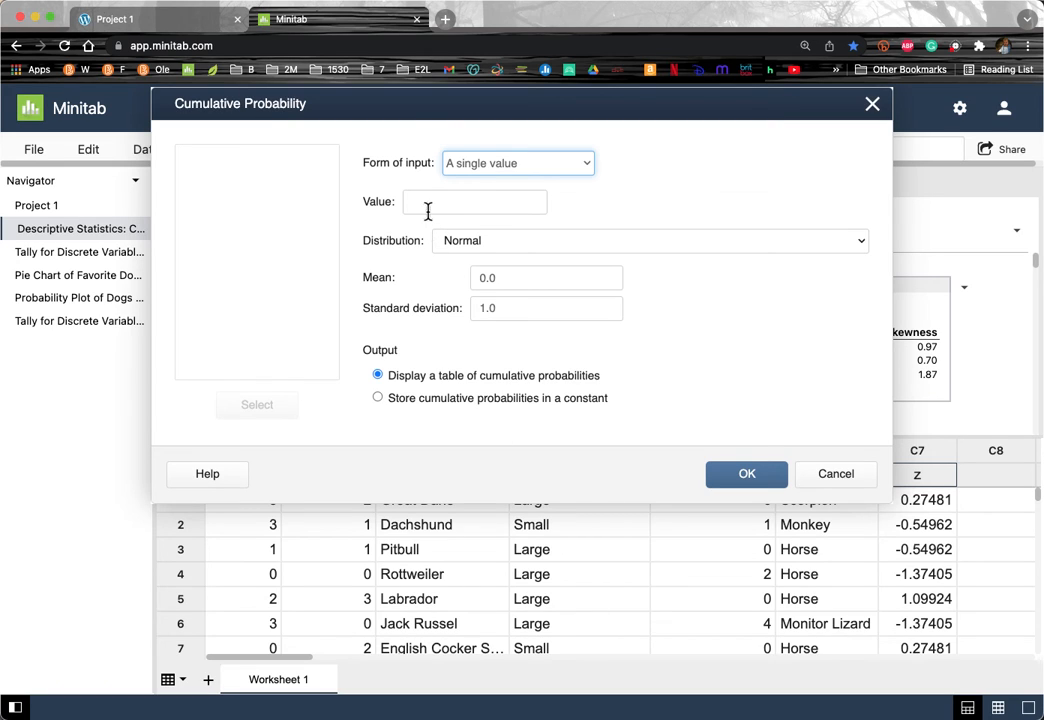
Step: Set the normal distribution's mean to 1.667 and standard deviation to 1.213
click(517, 277)
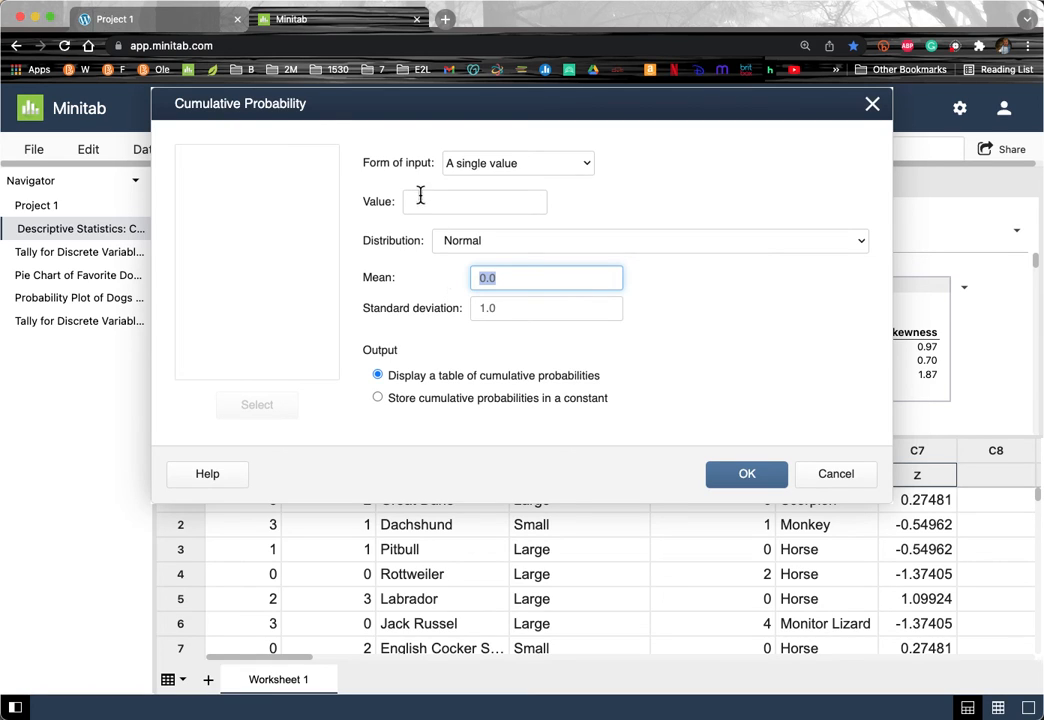
drag(333, 105, 354, 186)
double_click(534, 358)
text(1.667)
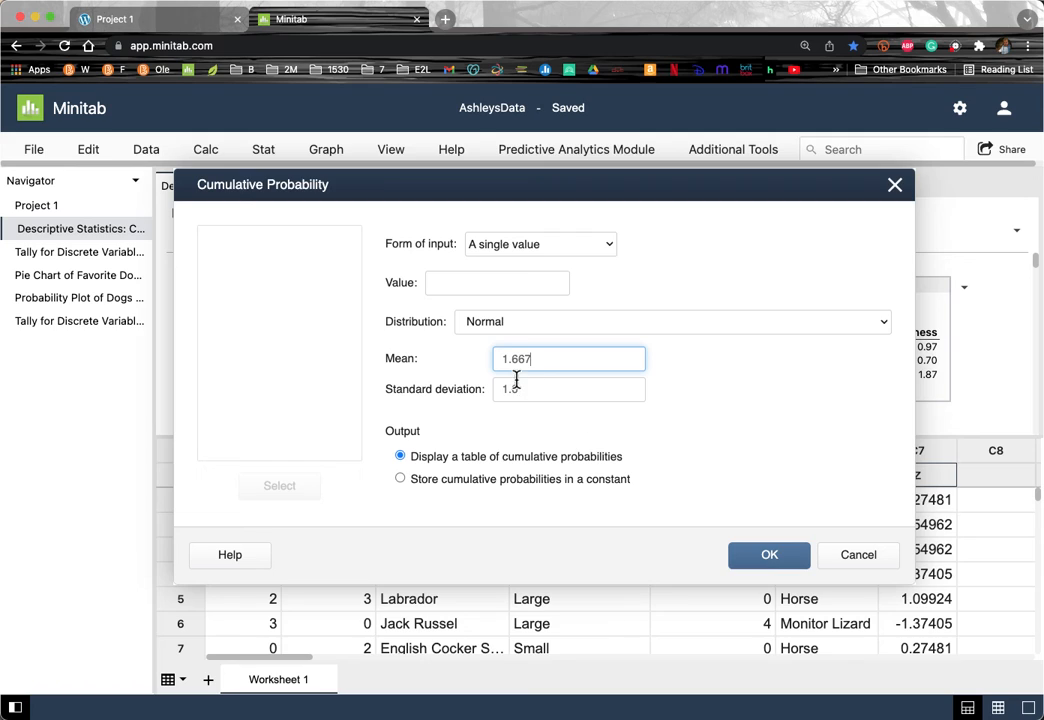
double_click(566, 394)
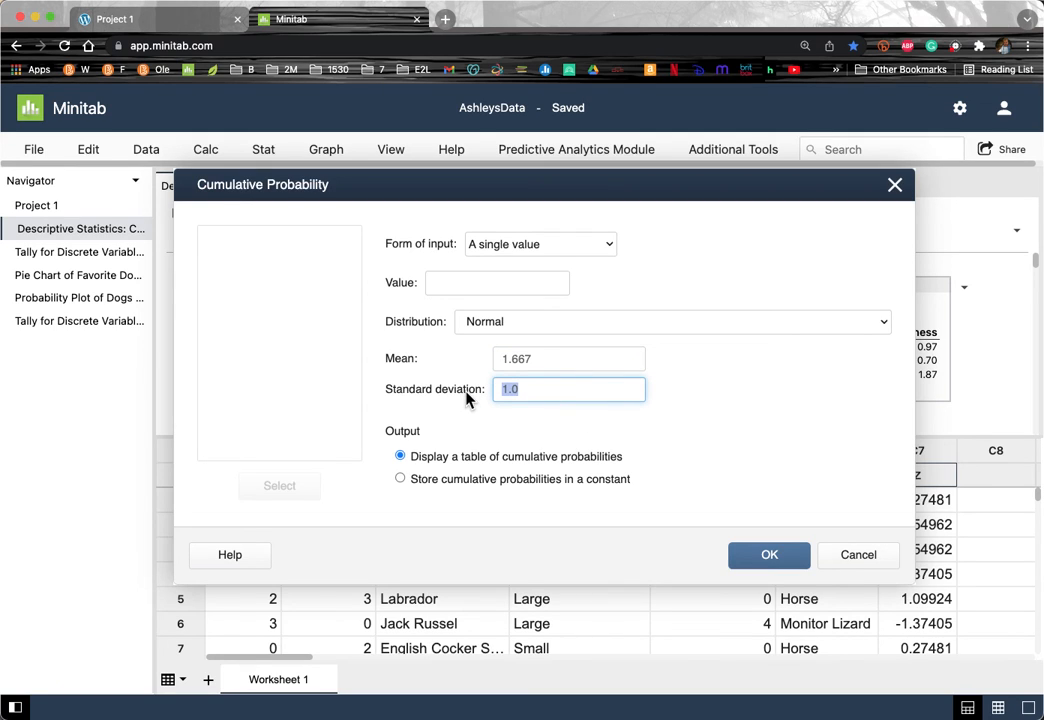
text(1.213)
Step: Enter 1.000 as the value and compute its cumulative probability, 0.291202
drag(484, 177, 540, 373)
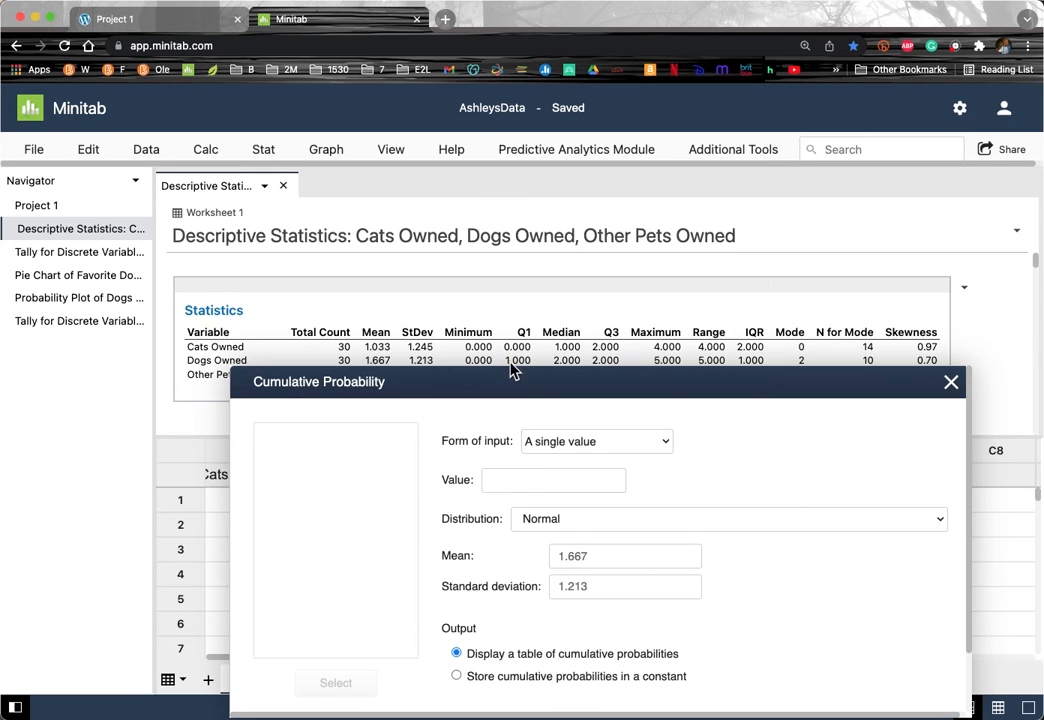
drag(514, 381, 467, 170)
click(446, 263)
text(1.0)
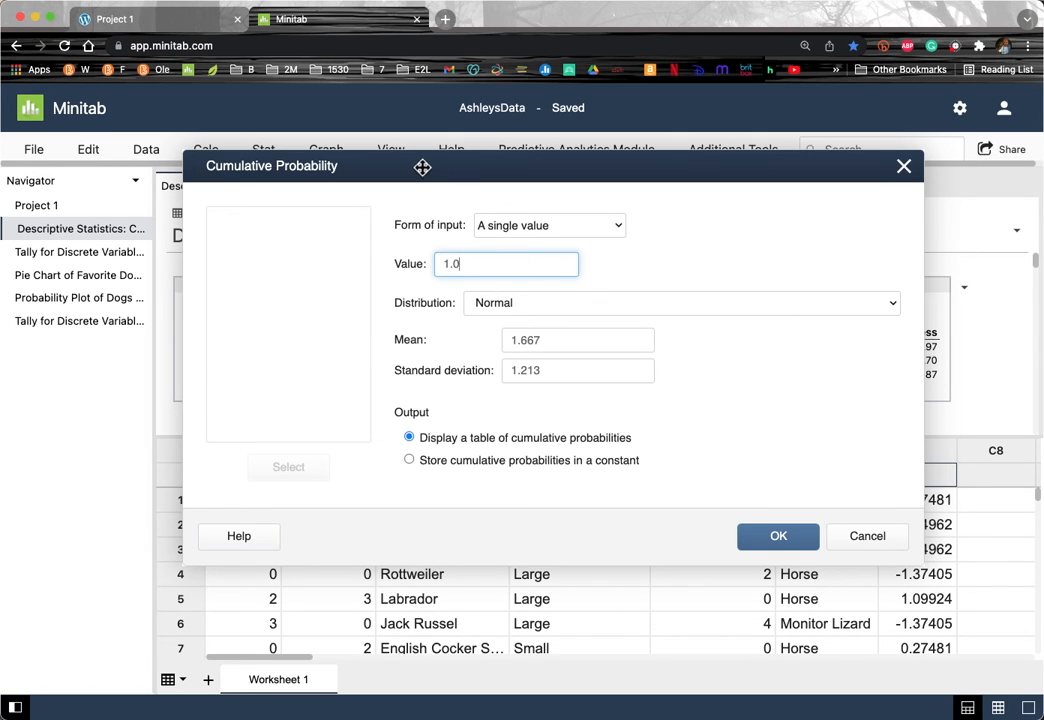
drag(419, 165, 373, 198)
click(447, 302)
text(000)
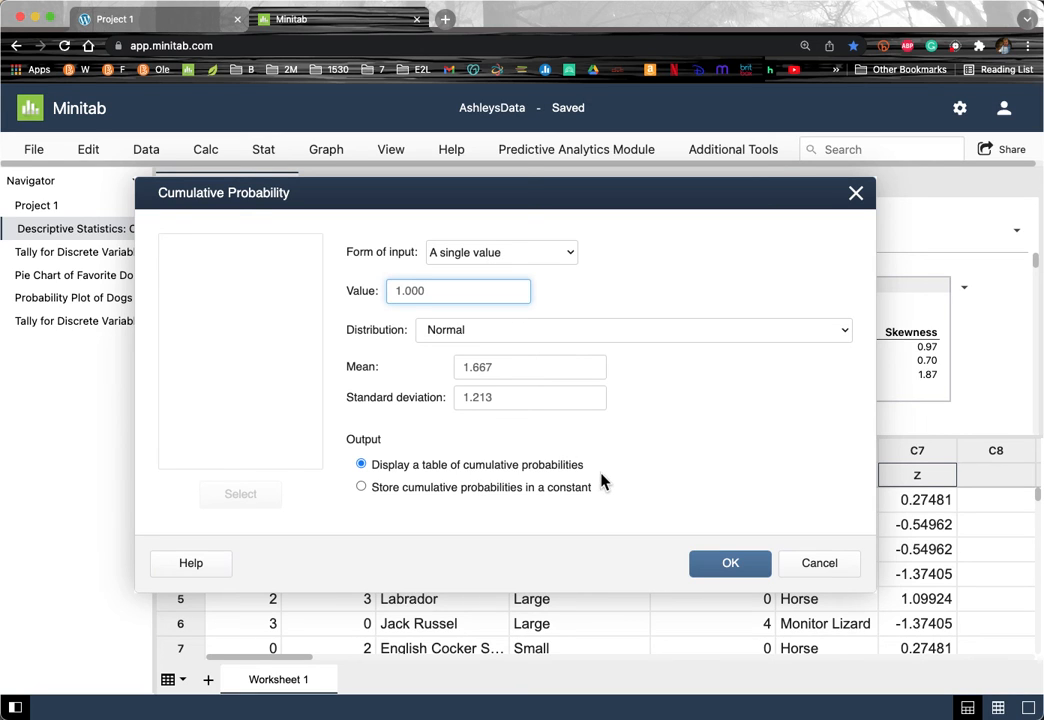
click(736, 569)
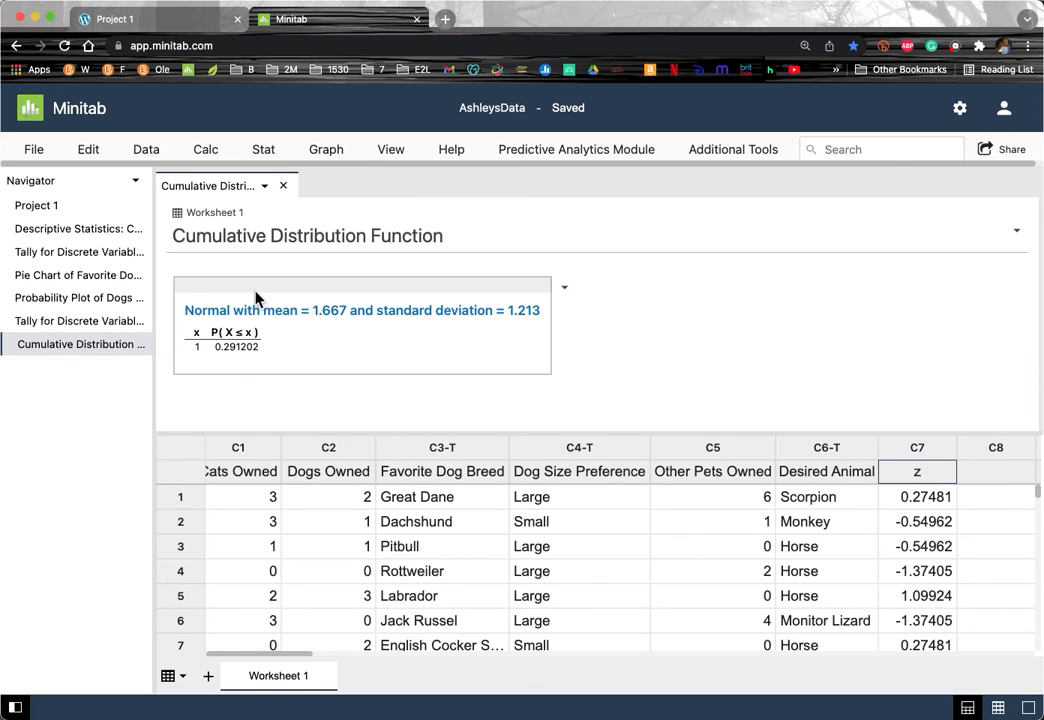
Step: Reopen the Cumulative Distribution Function dialog, still holding mean 1.667 and SD 1.213
click(207, 152)
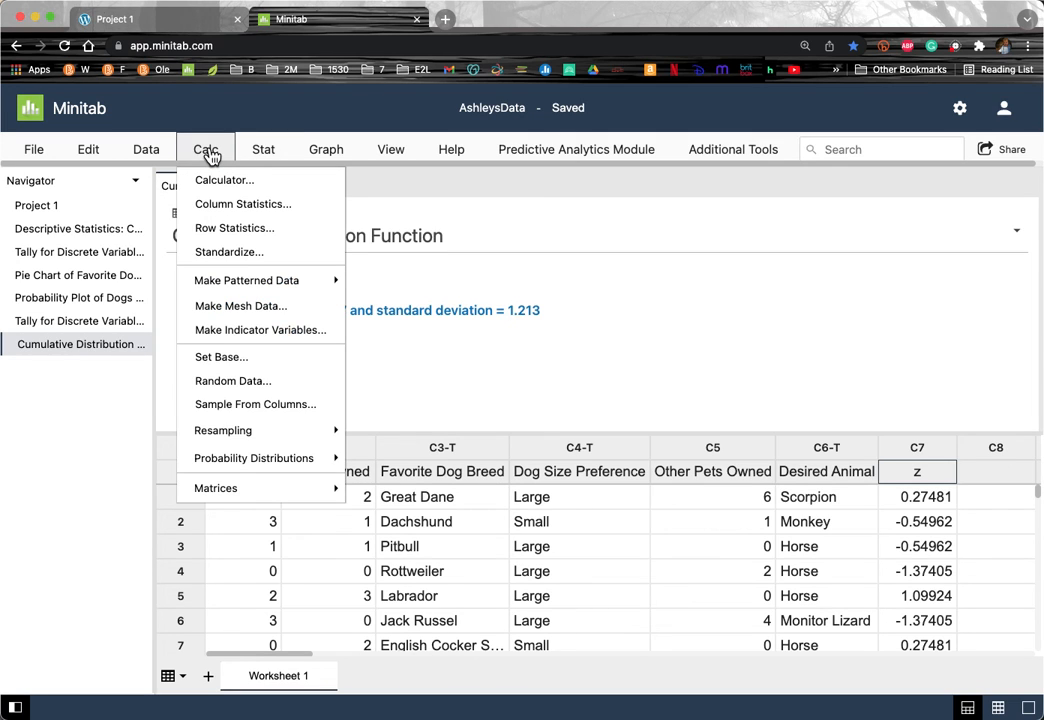
mouse_move(280, 462)
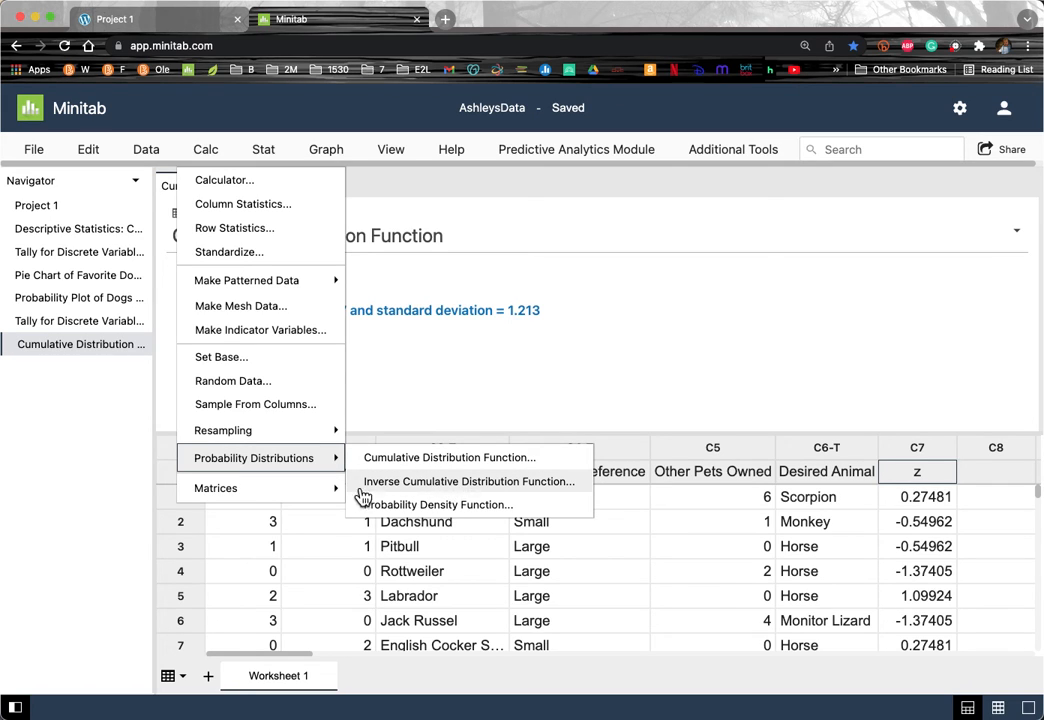
click(422, 459)
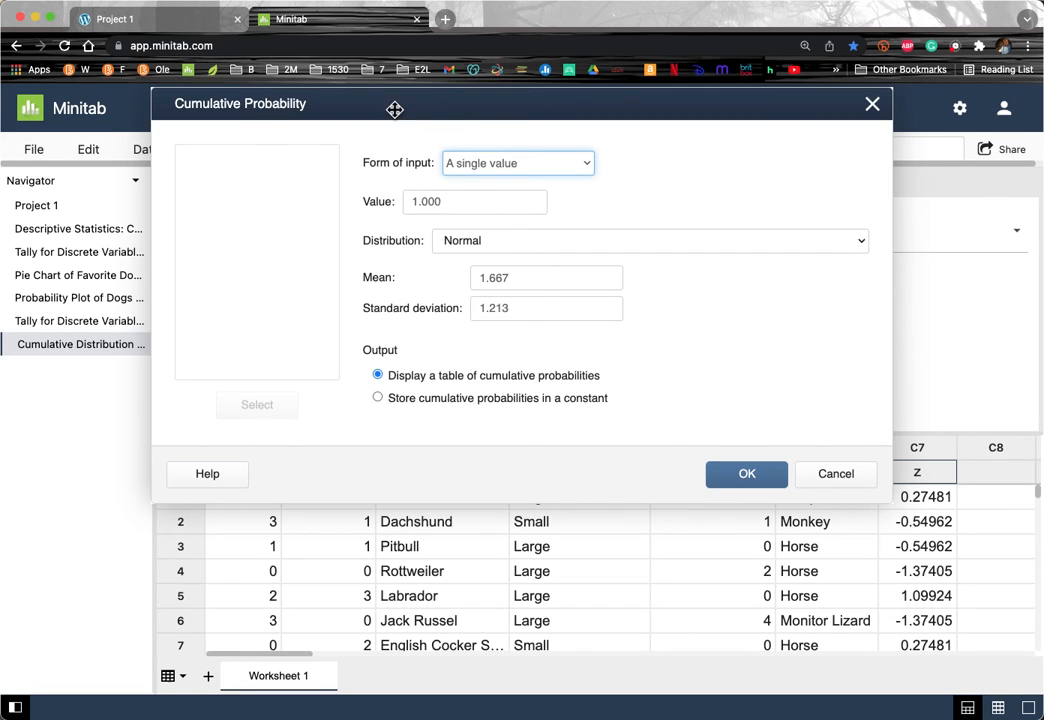
Step: Change the value to 2.000 and compute P(X ≤ 2) = 0.608160
drag(393, 114, 440, 282)
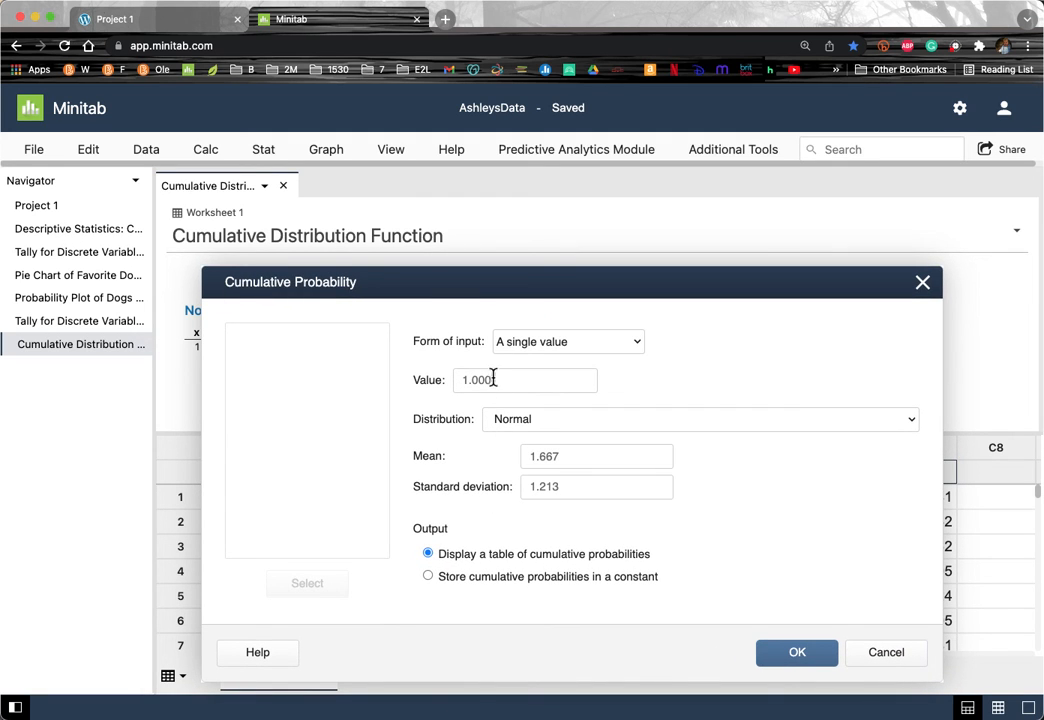
drag(494, 379, 390, 374)
text(2.000)
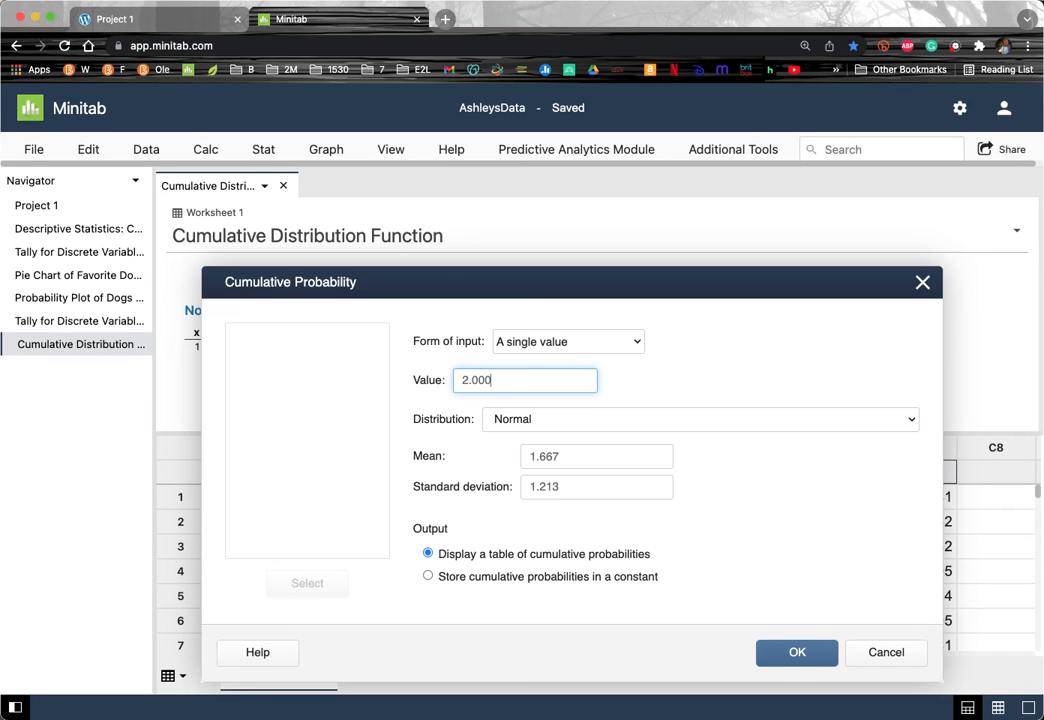
click(795, 656)
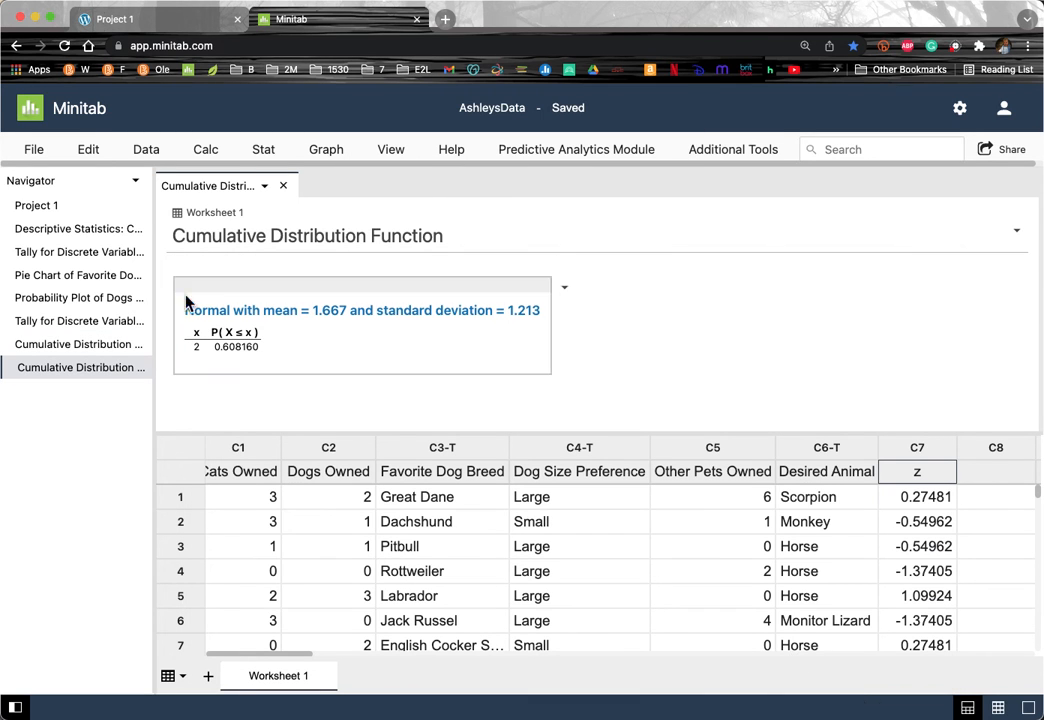
Step: Review both cumulative probability results, then return to the Descriptive Statistics output
click(78, 232)
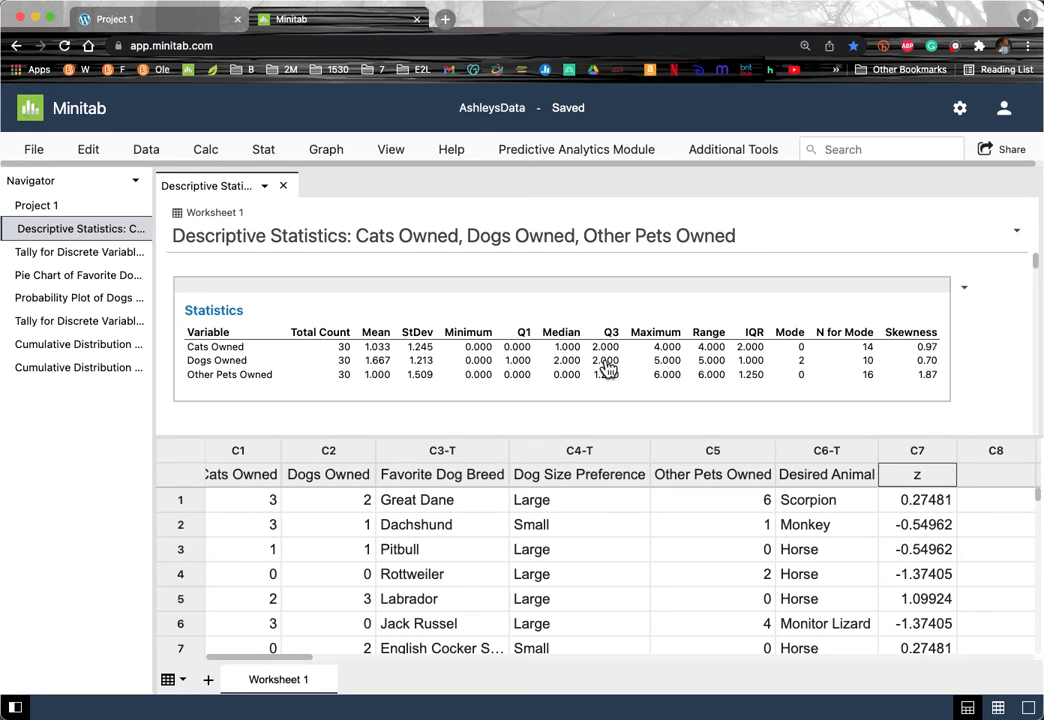
click(78, 368)
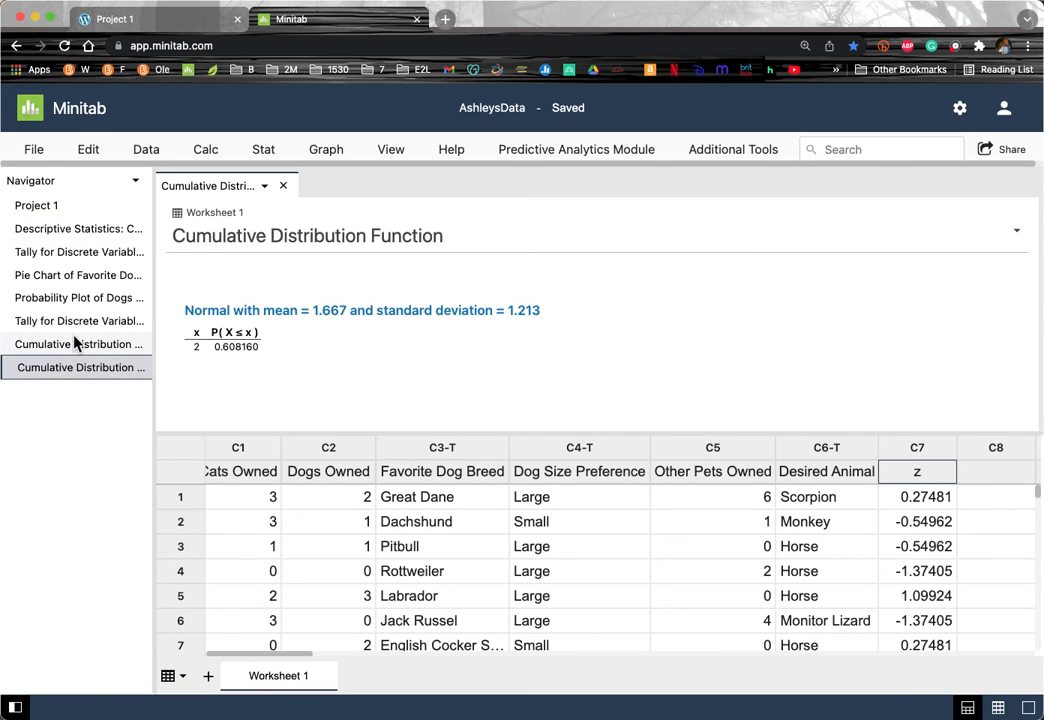
click(72, 345)
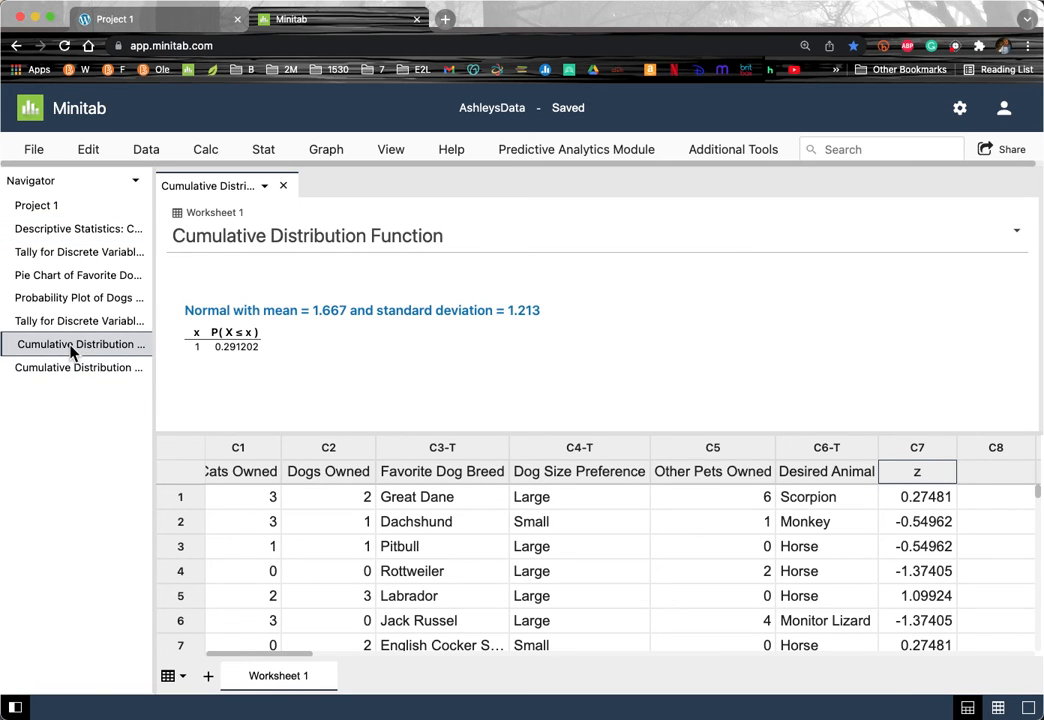
click(68, 370)
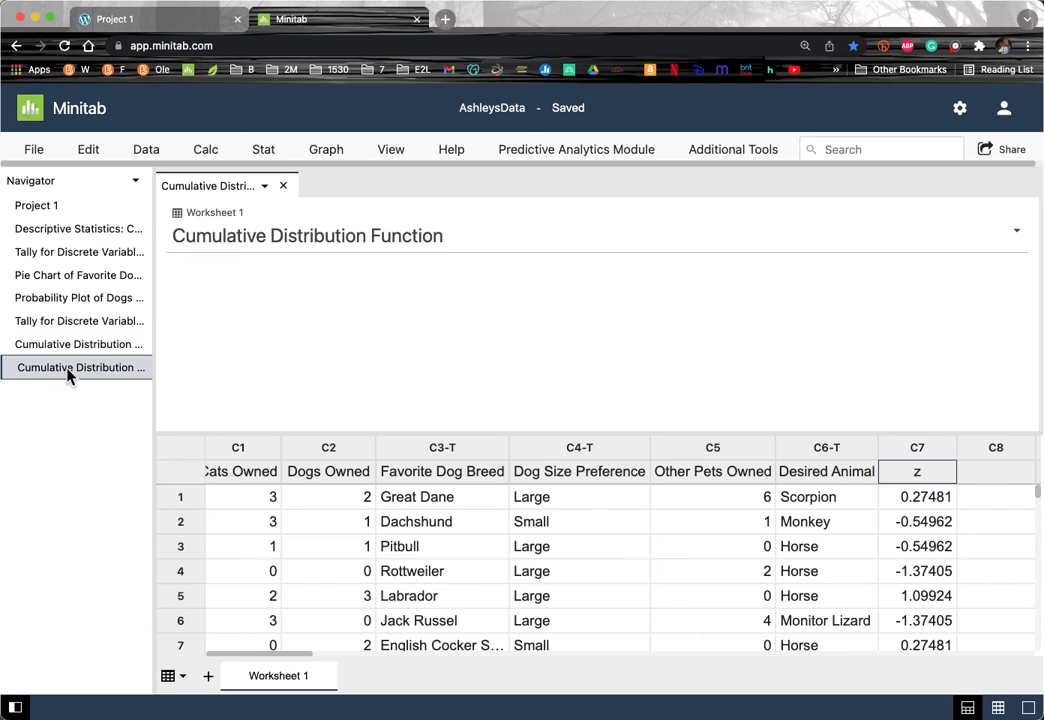
click(86, 228)
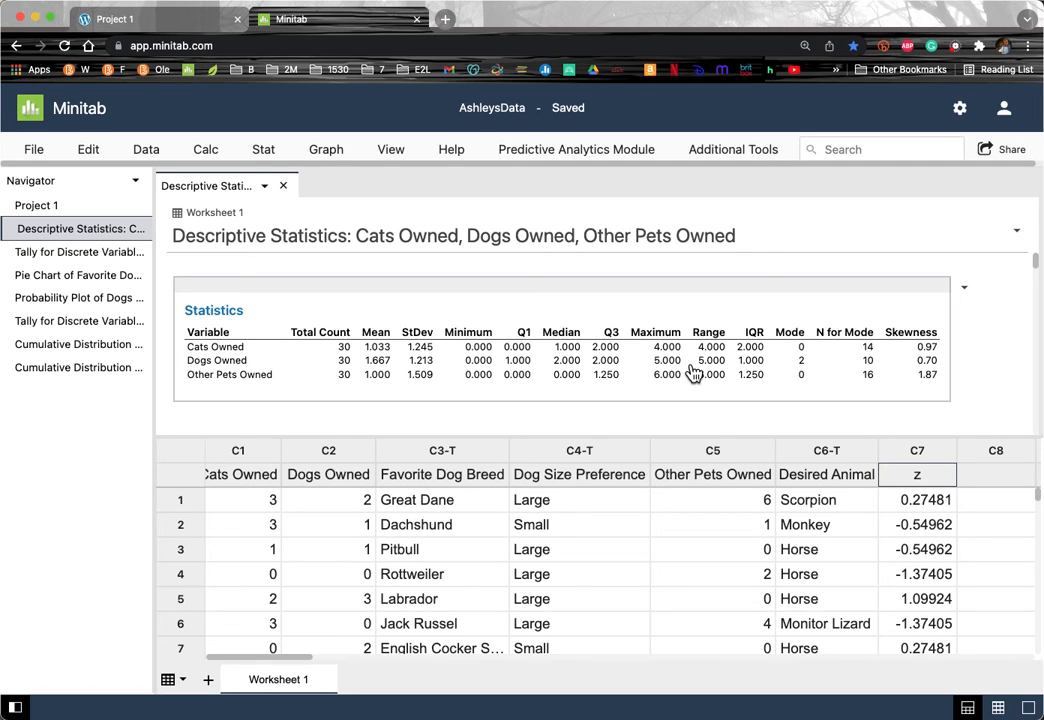
click(27, 152)
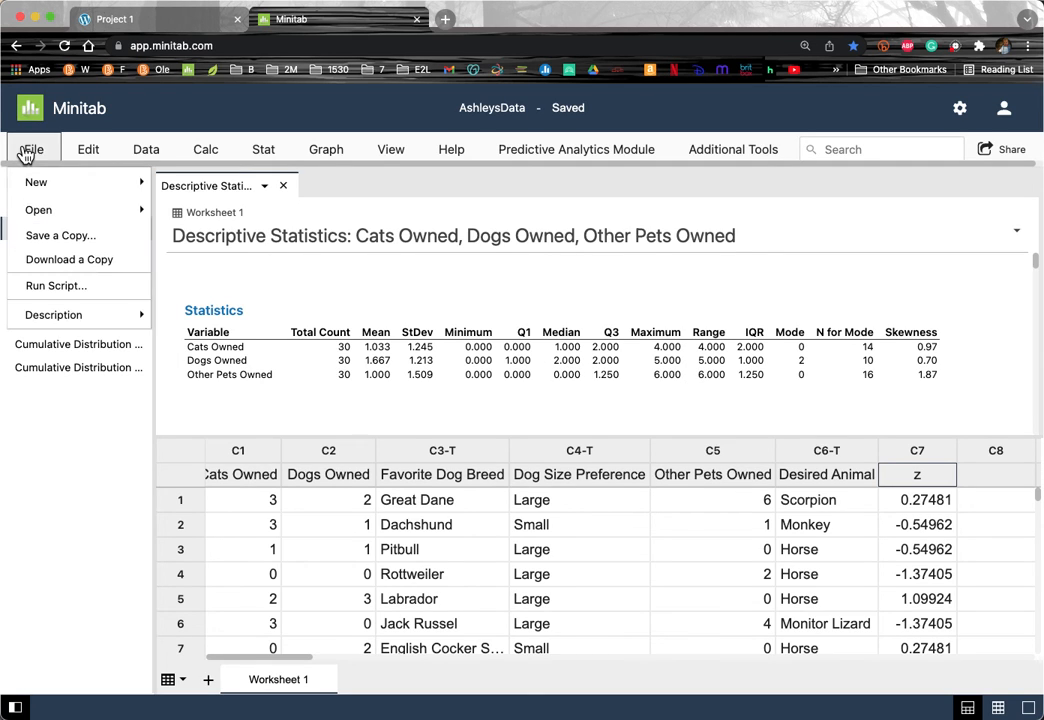
Step: Save a copy of the project as AshleysProject1 in the OneDrive Minitab folder
click(60, 240)
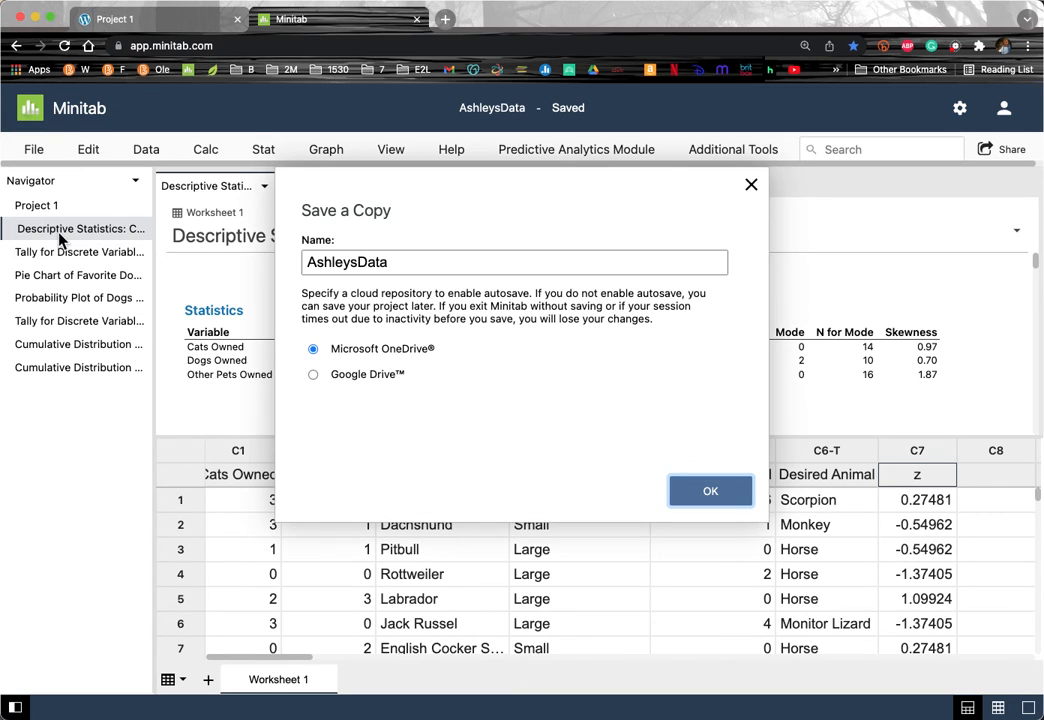
click(392, 263)
drag(390, 262, 360, 258)
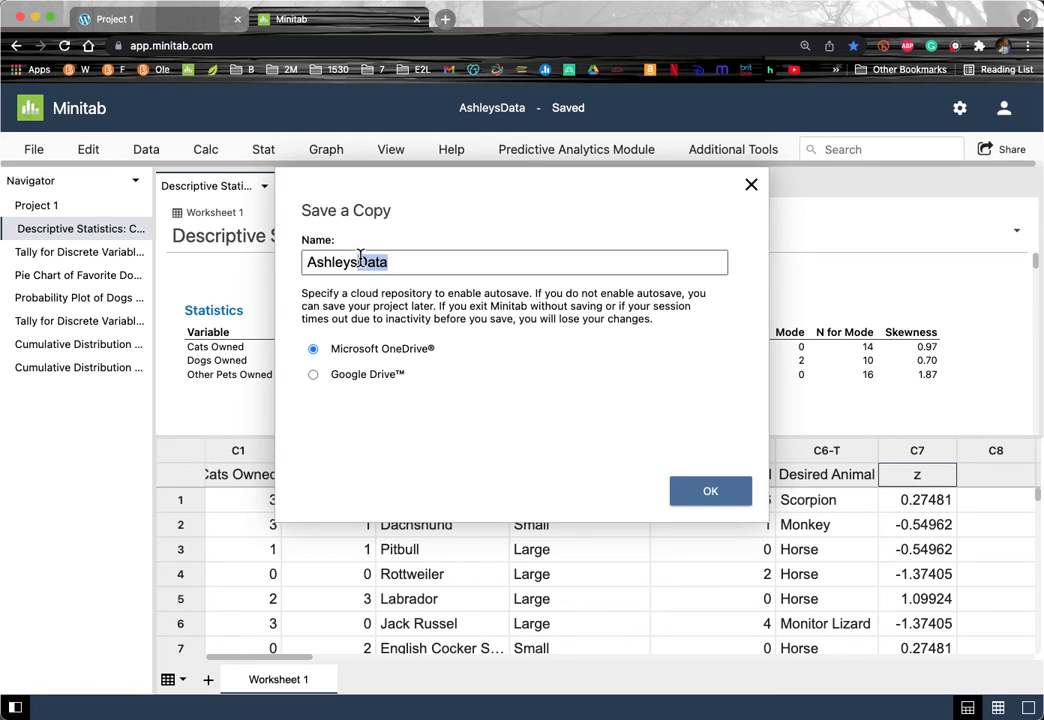
text(Project1)
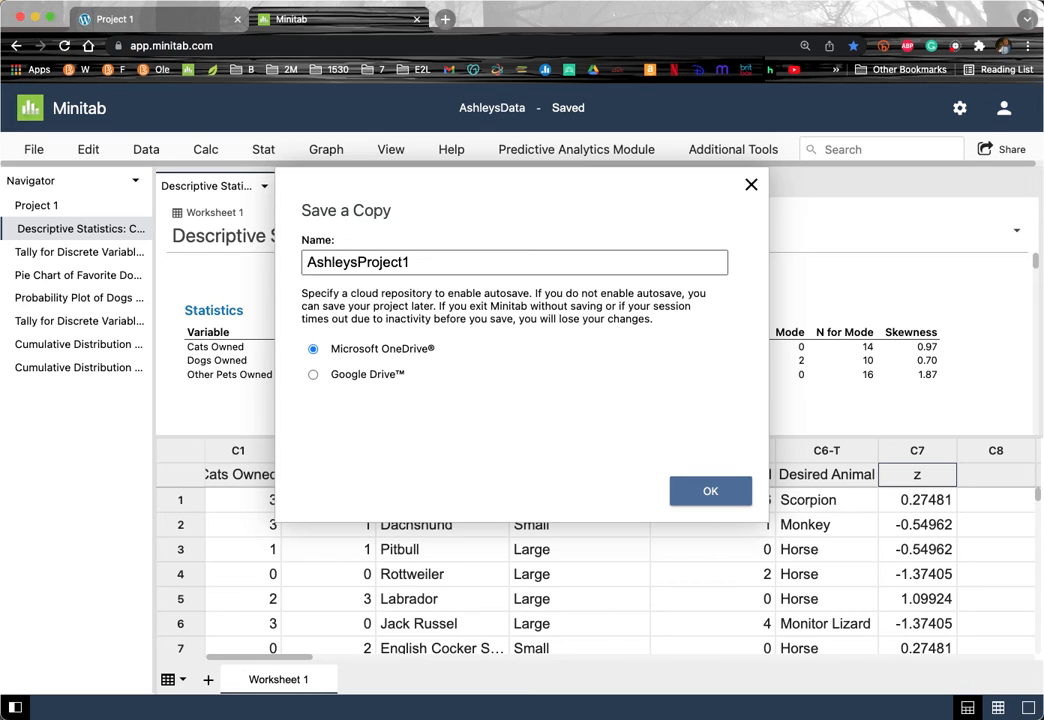
click(716, 497)
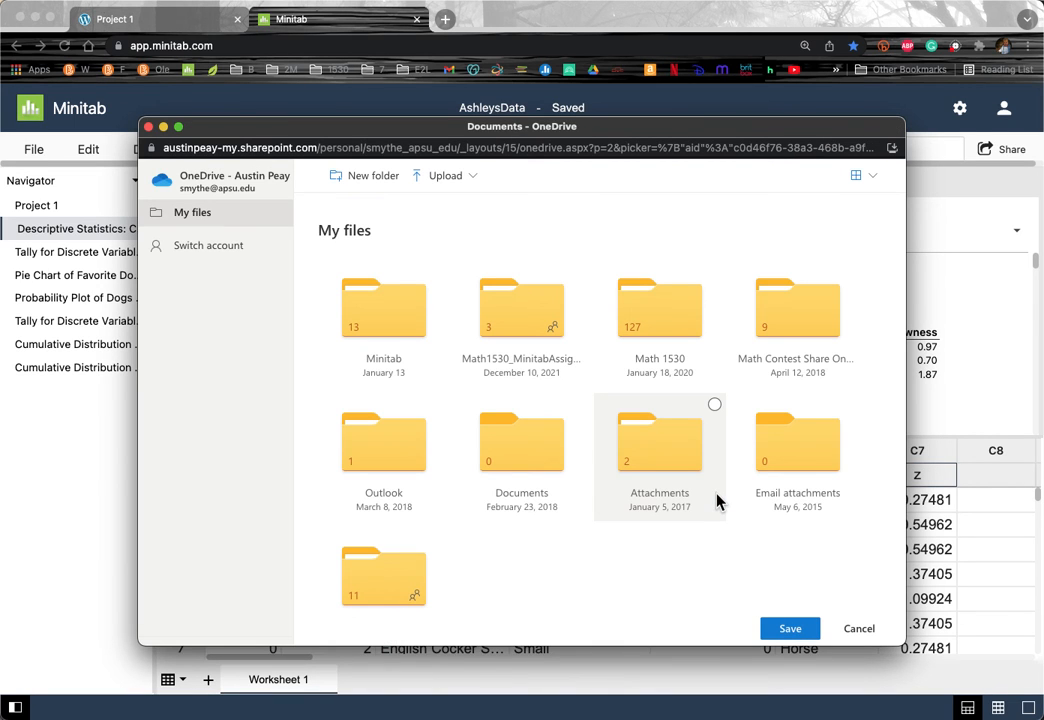
click(385, 333)
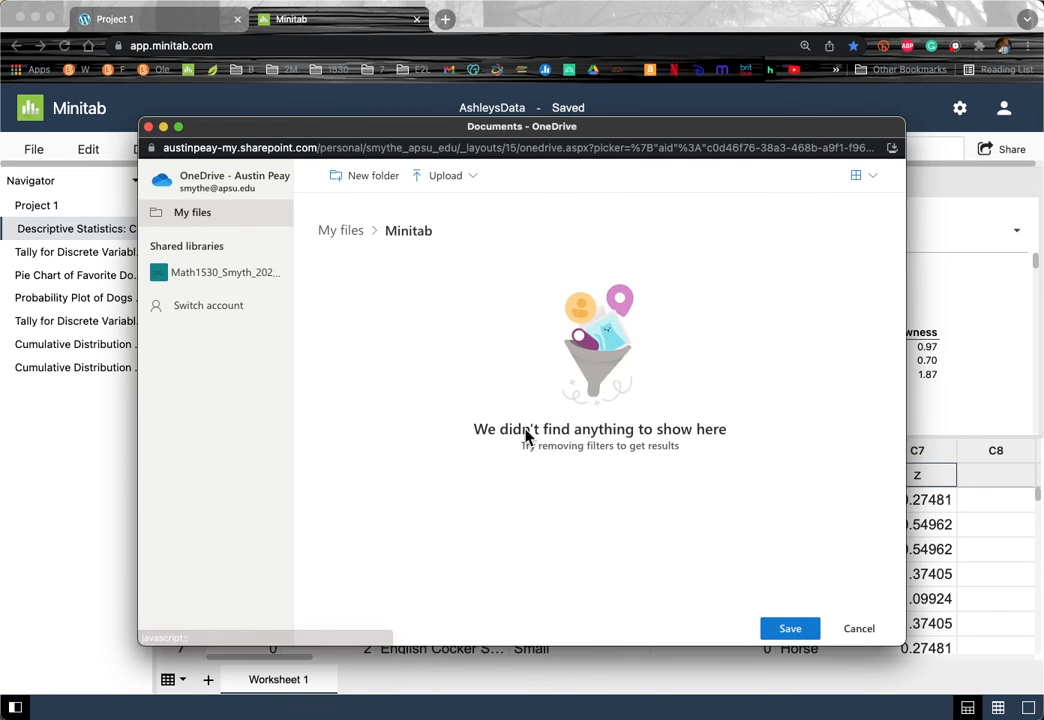
click(790, 629)
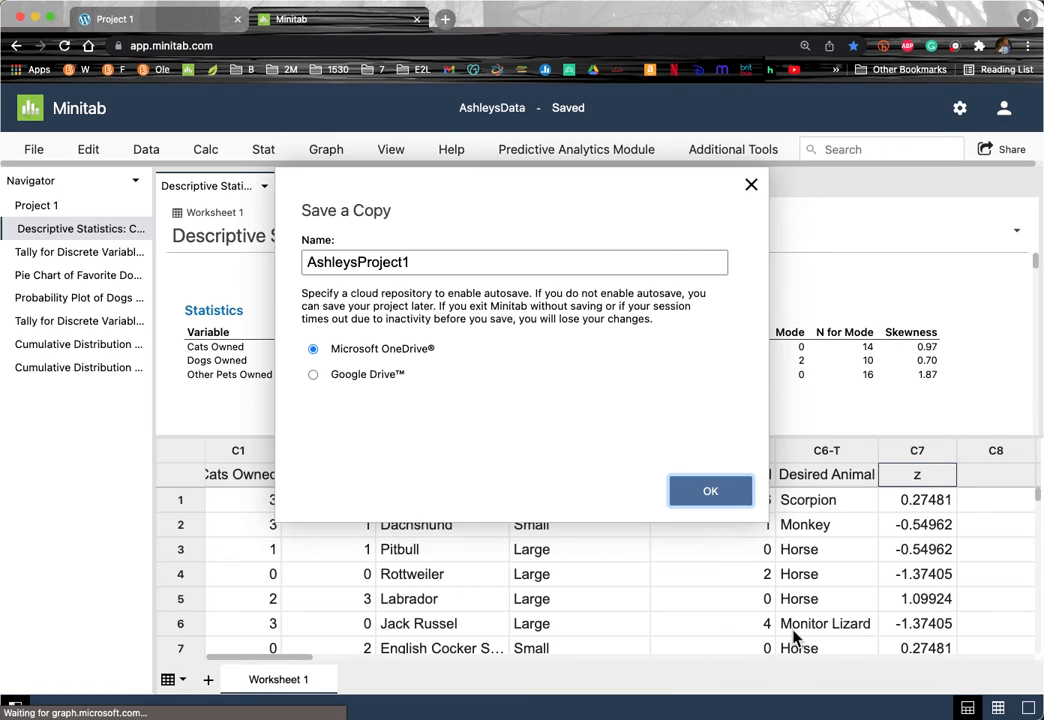
key(Return)
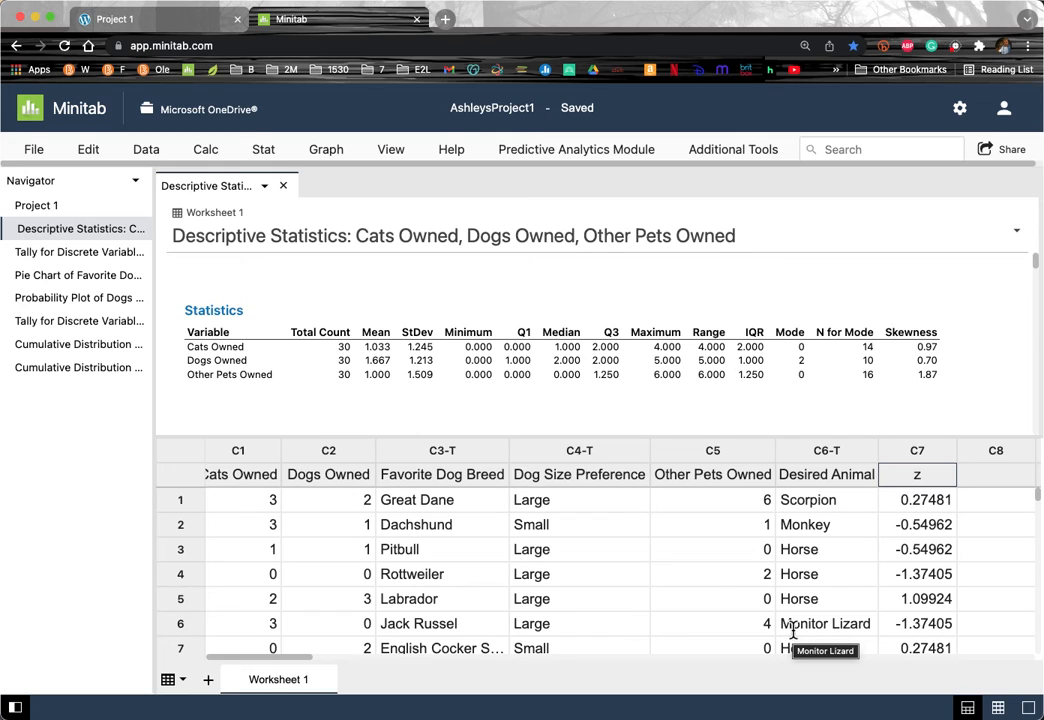
Step: Open a blank Chrome tab beside Minitab, test-paste the clipboard and clear it, then return to AshleysProject1
click(988, 154)
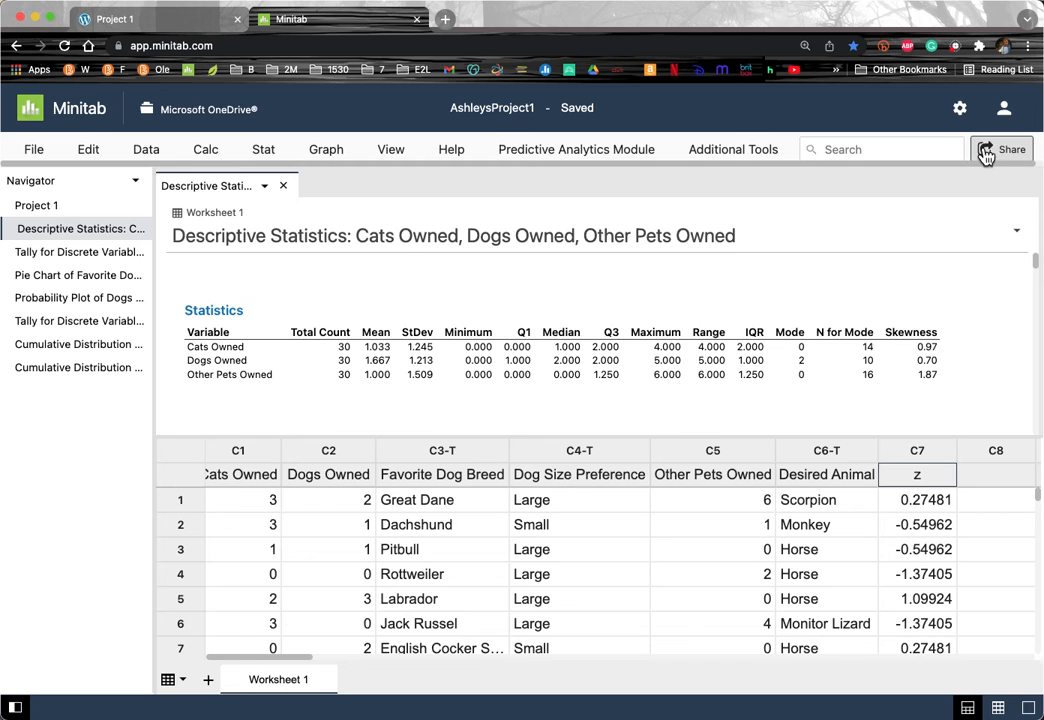
click(445, 19)
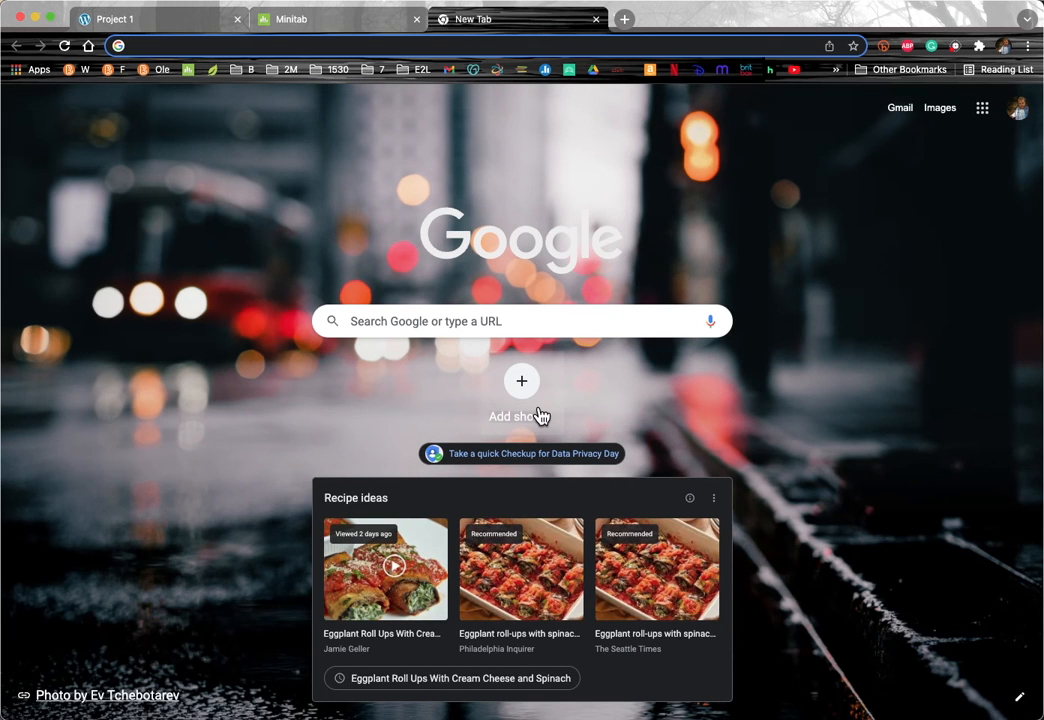
key(super+v)
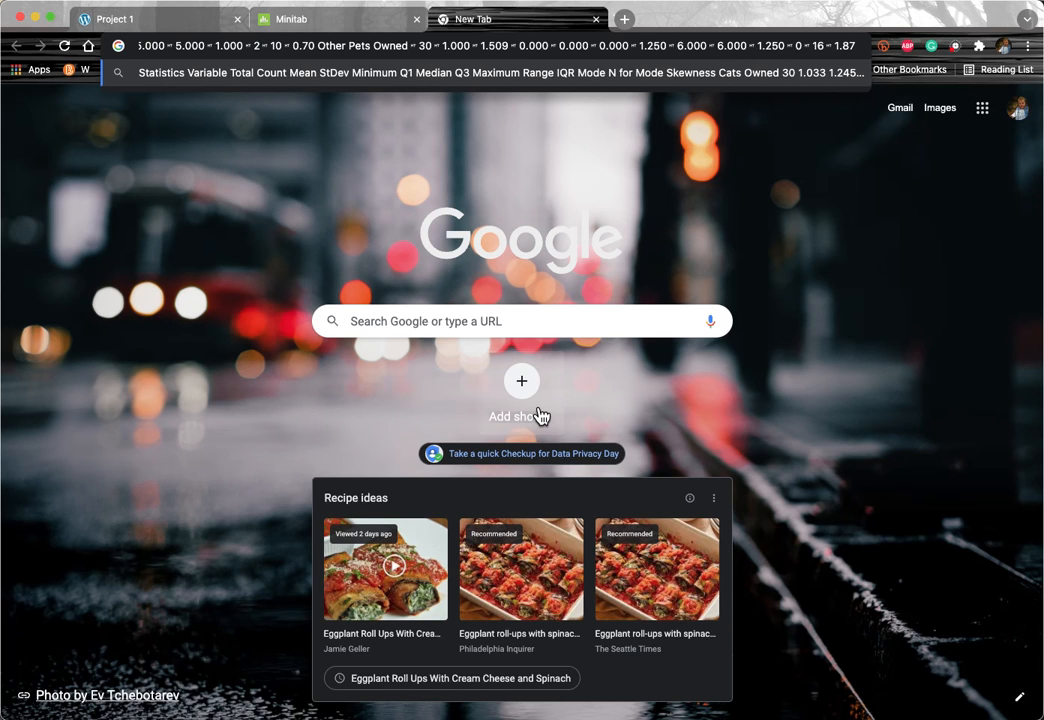
key(super+a)
key(BackSpace)
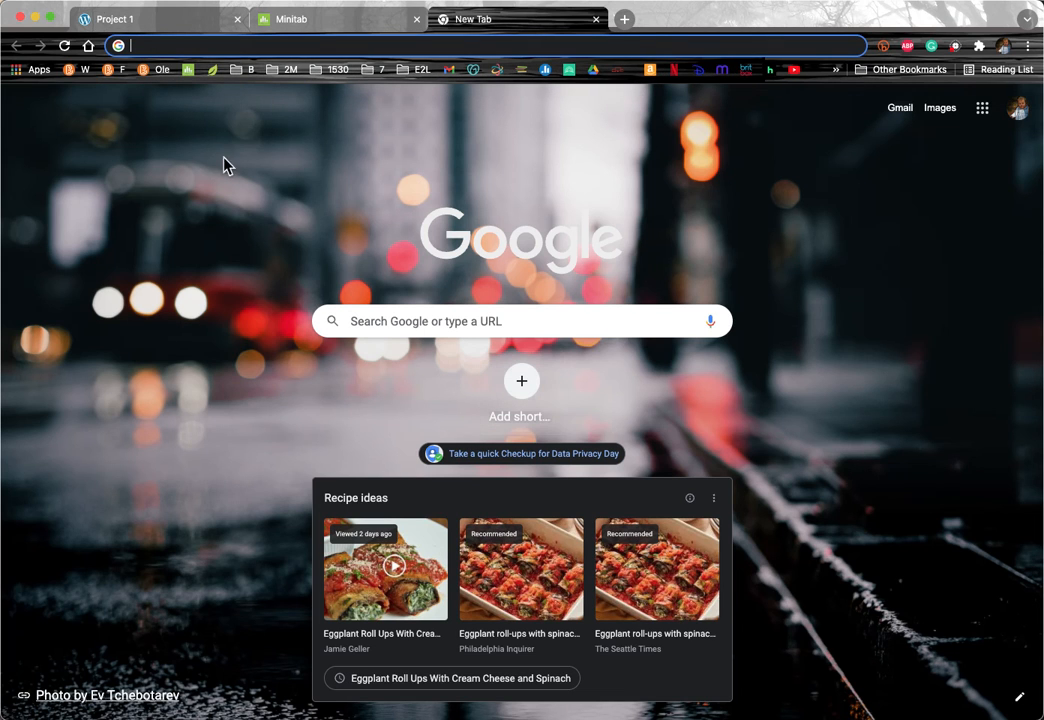
click(313, 20)
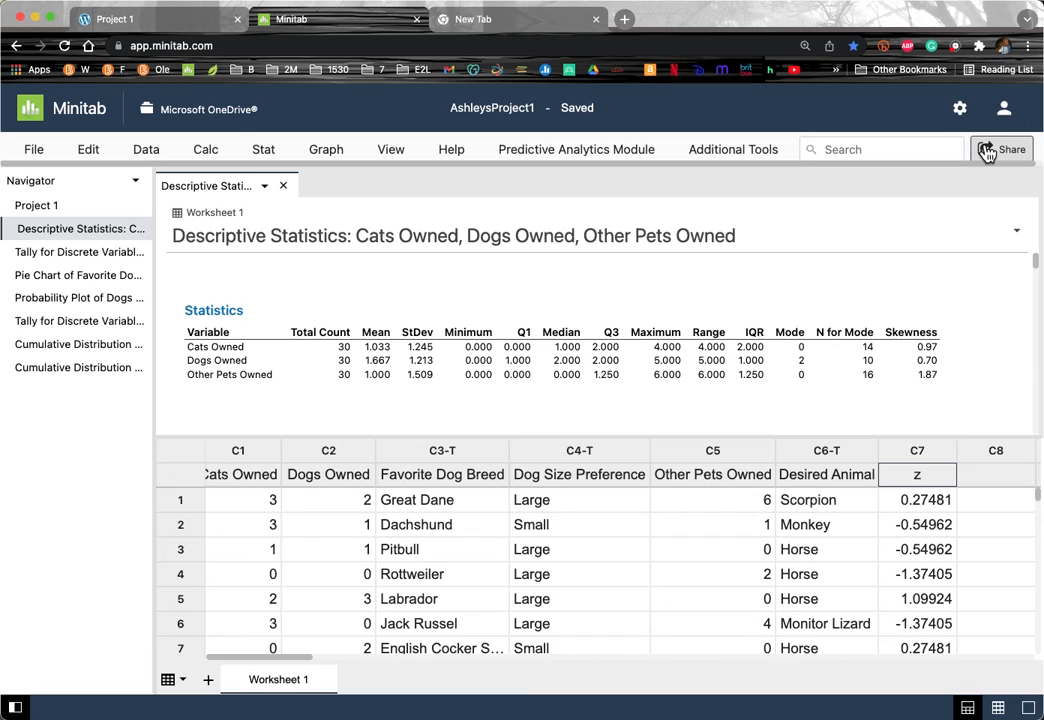
click(41, 161)
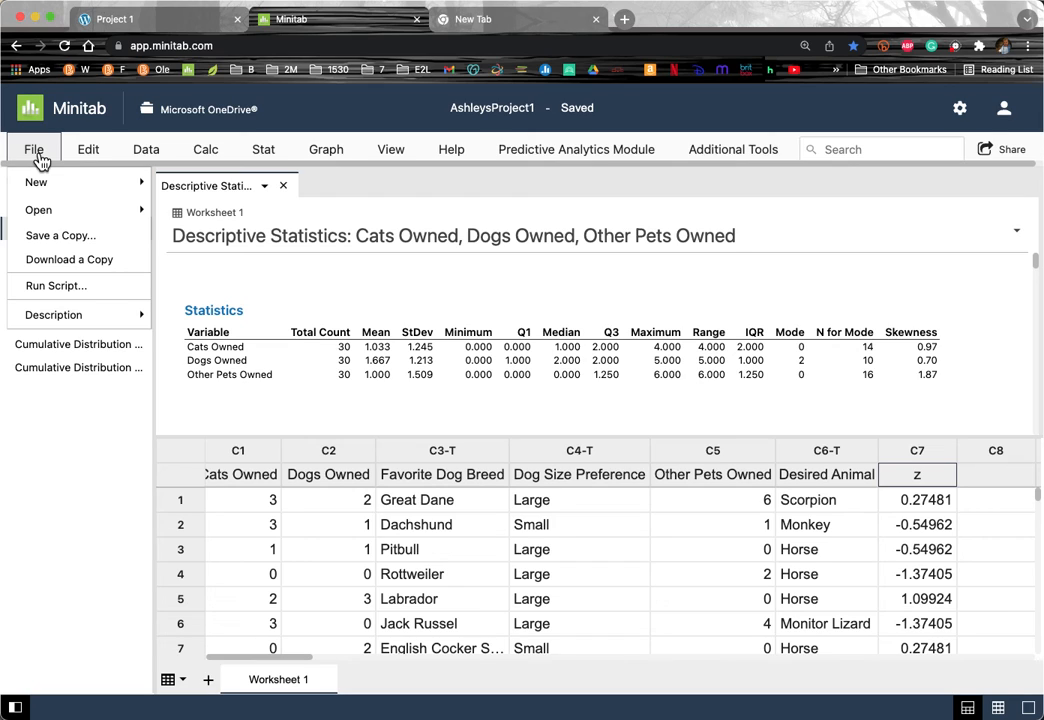
Step: Display the six-variable Tally for Discrete Variables output with the worksheet hidden, and copy it
click(41, 161)
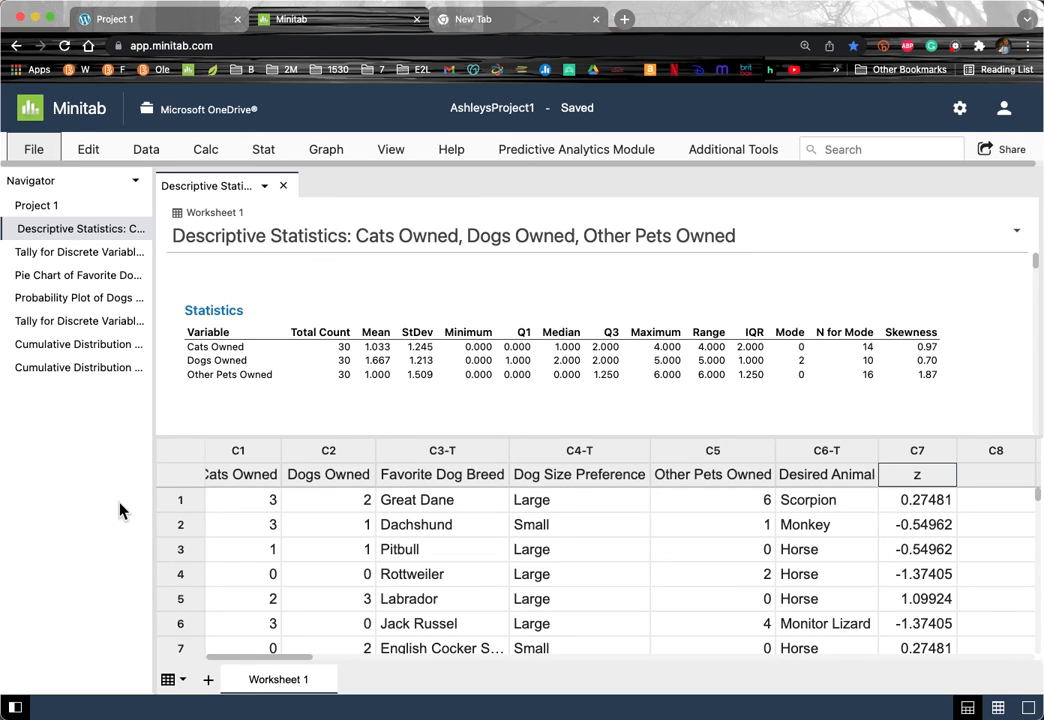
click(40, 258)
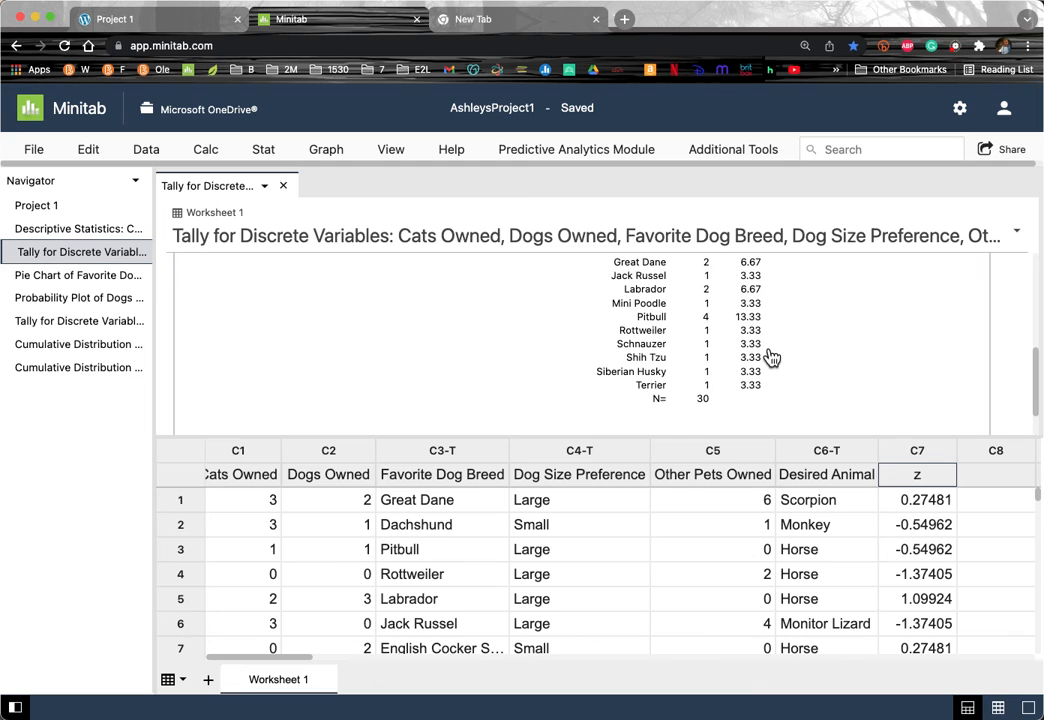
scroll(771, 357, up, 3)
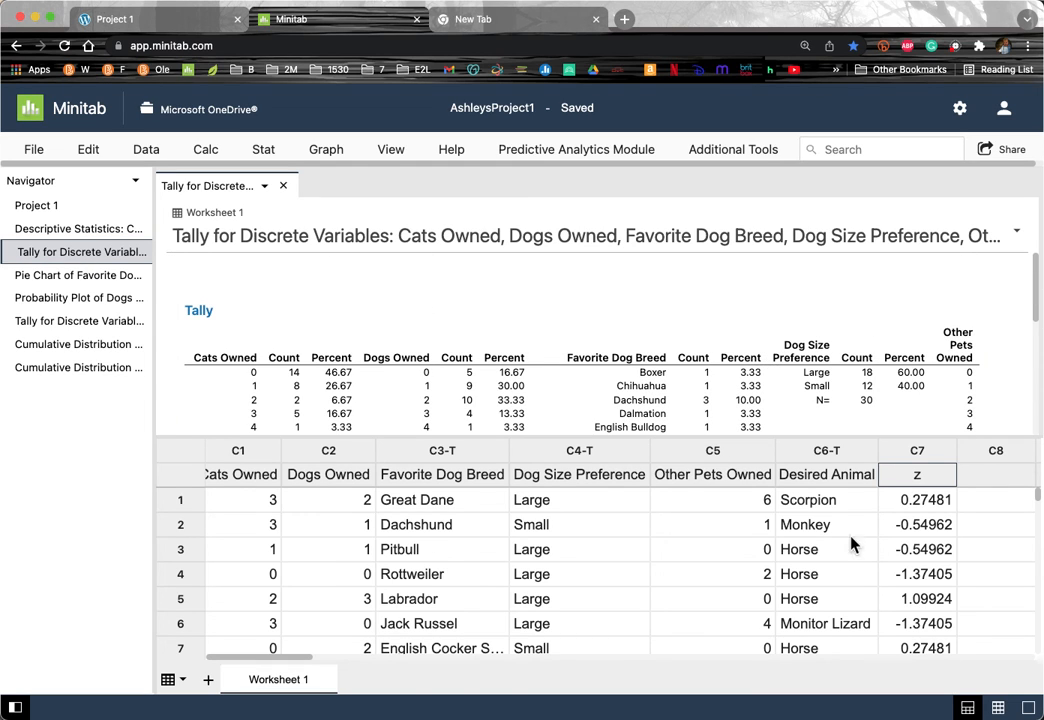
click(1025, 705)
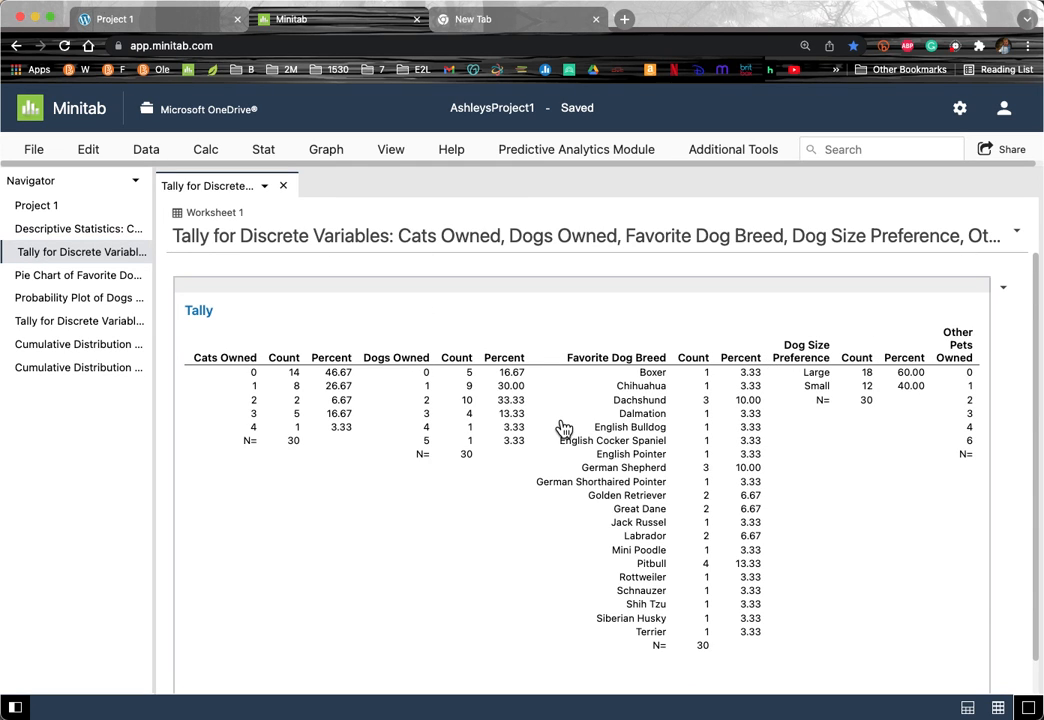
scroll(640, 420, down, 1)
scroll(666, 443, right, 5)
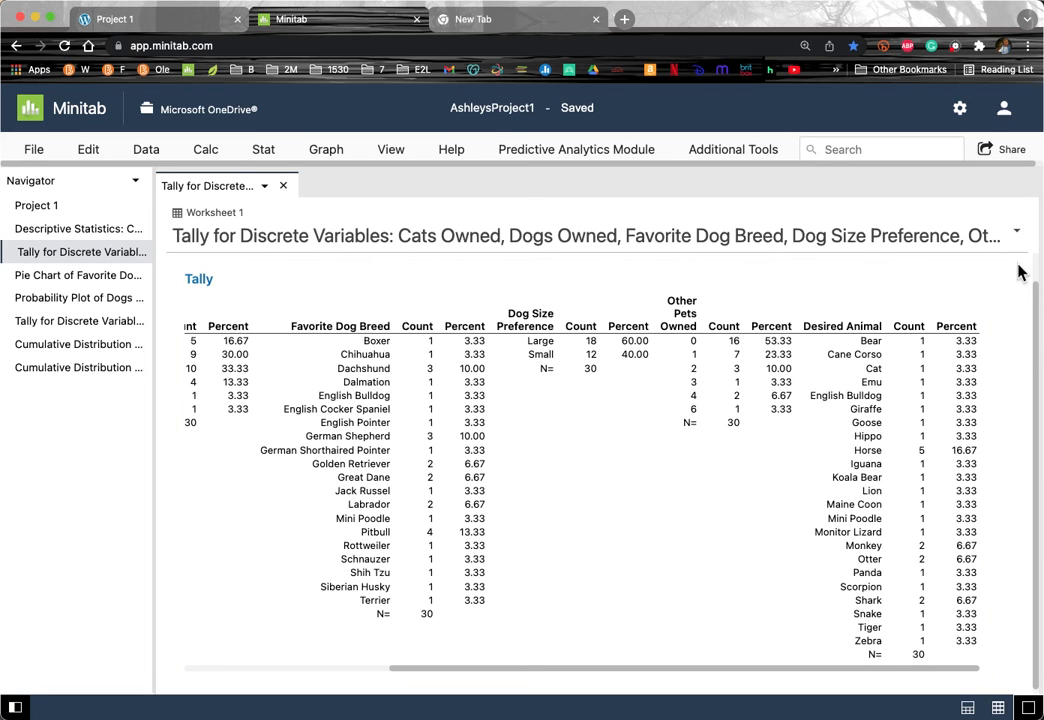
scroll(1008, 288, up, 1)
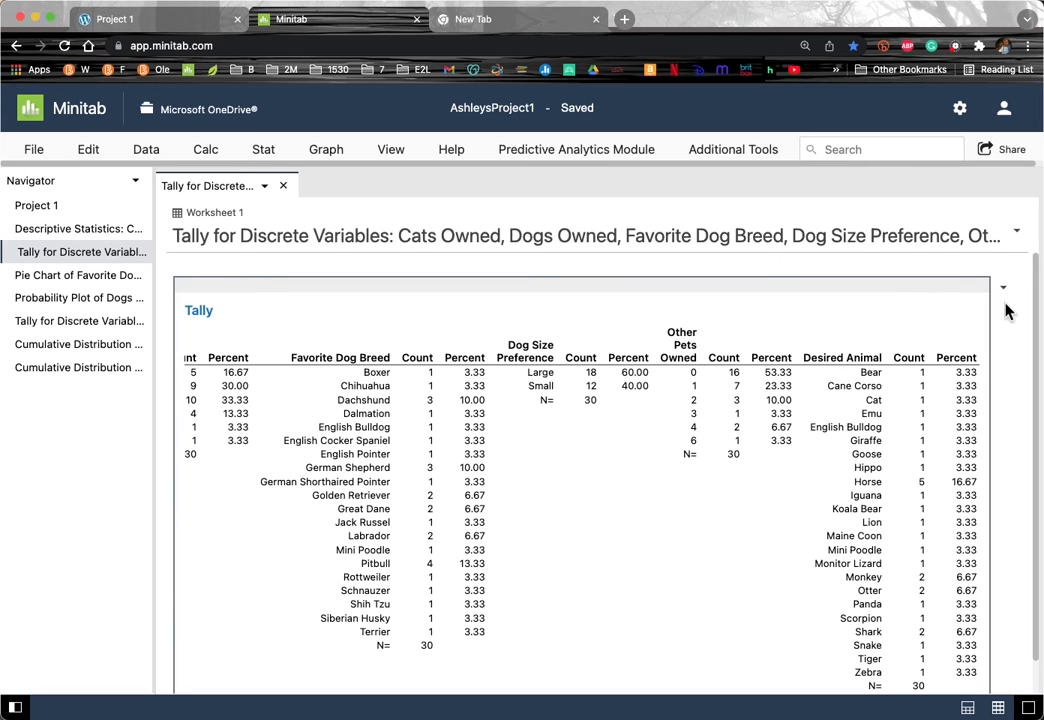
click(1003, 289)
click(925, 316)
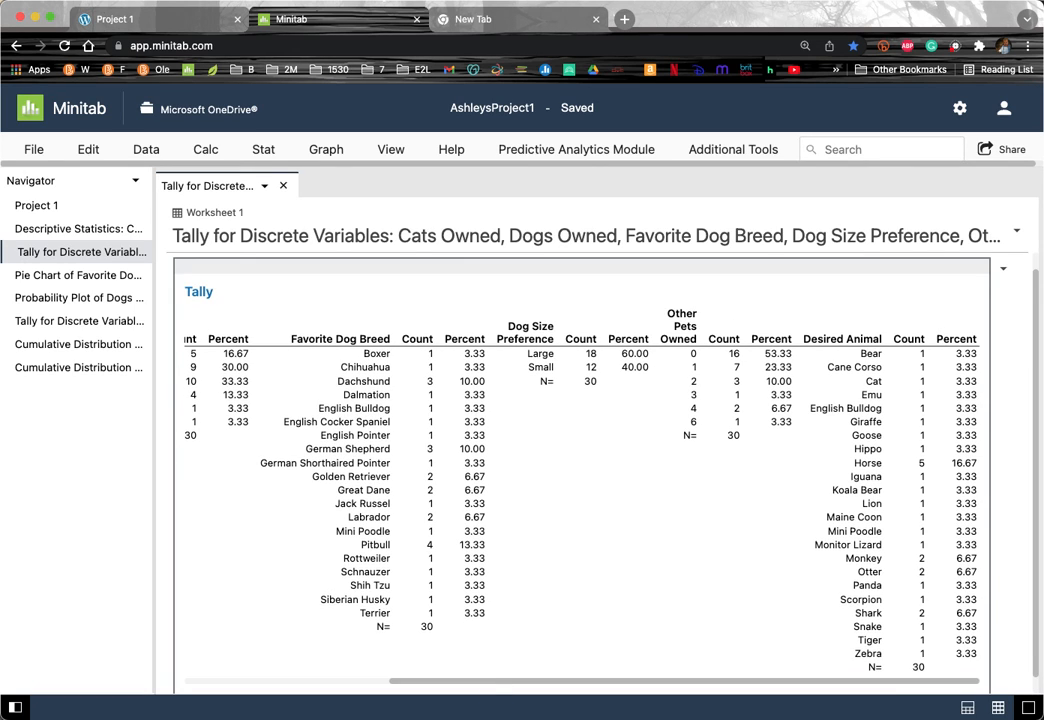
key(super+Tab)
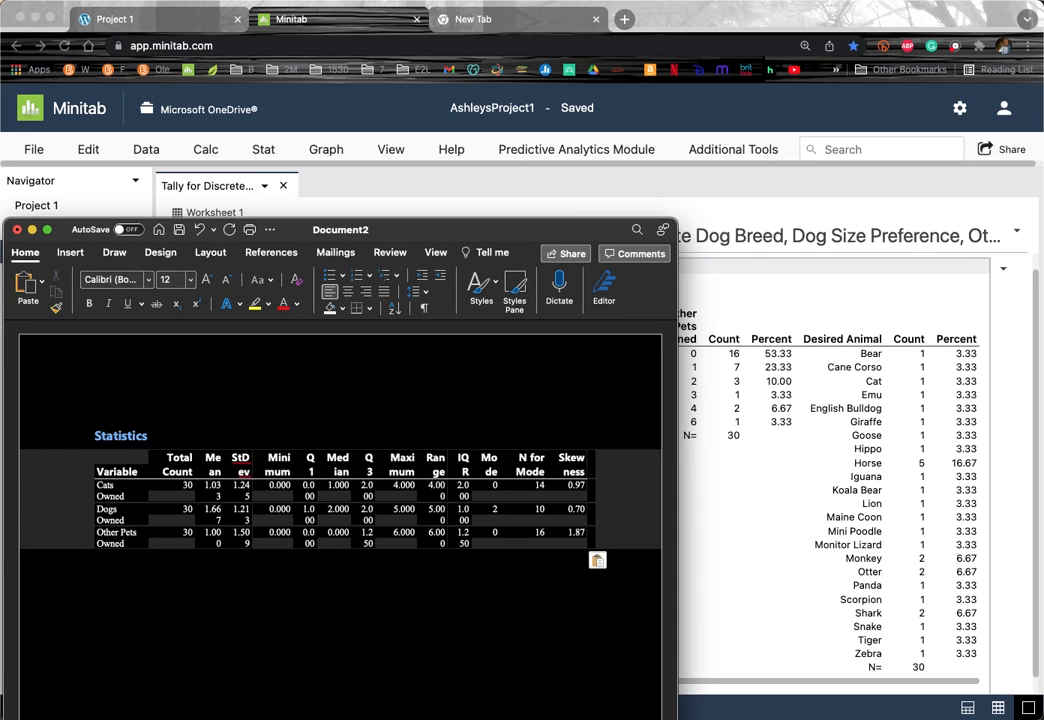
key(super+v)
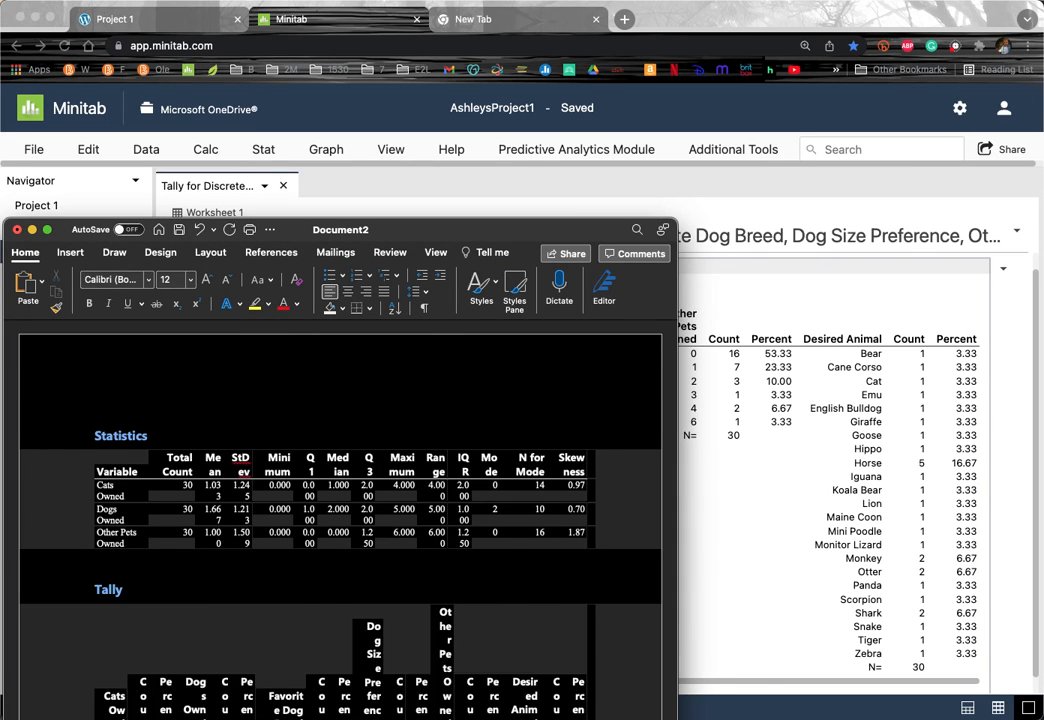
scroll(228, 559, down, 10)
scroll(229, 562, up, 10)
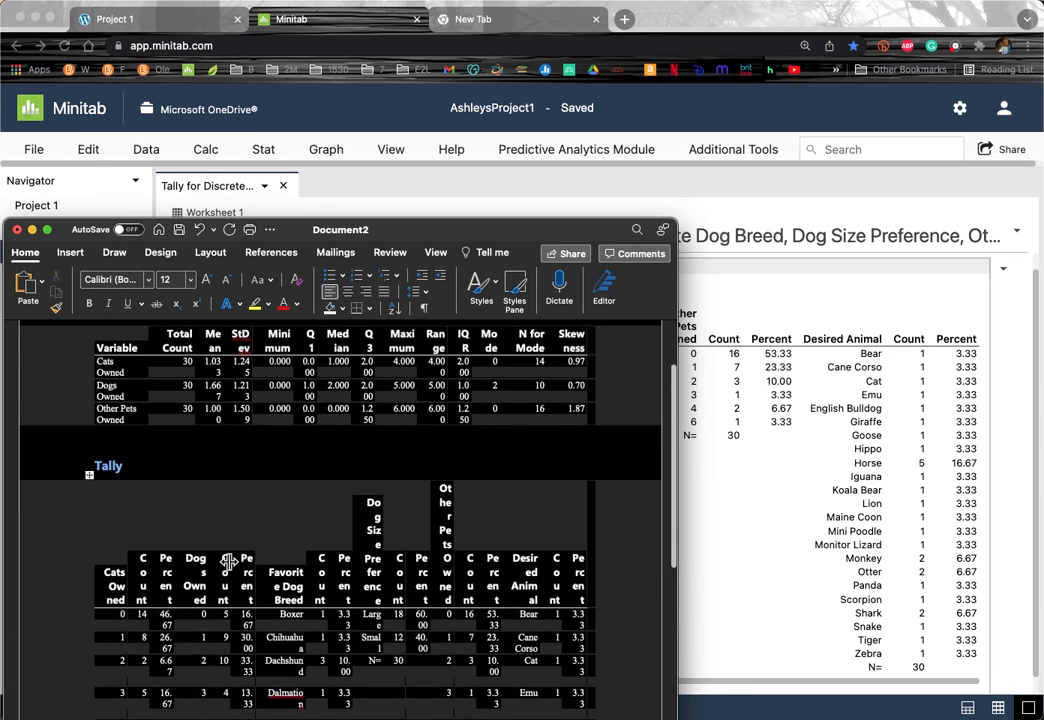
scroll(229, 562, down, 5)
scroll(229, 562, up, 5)
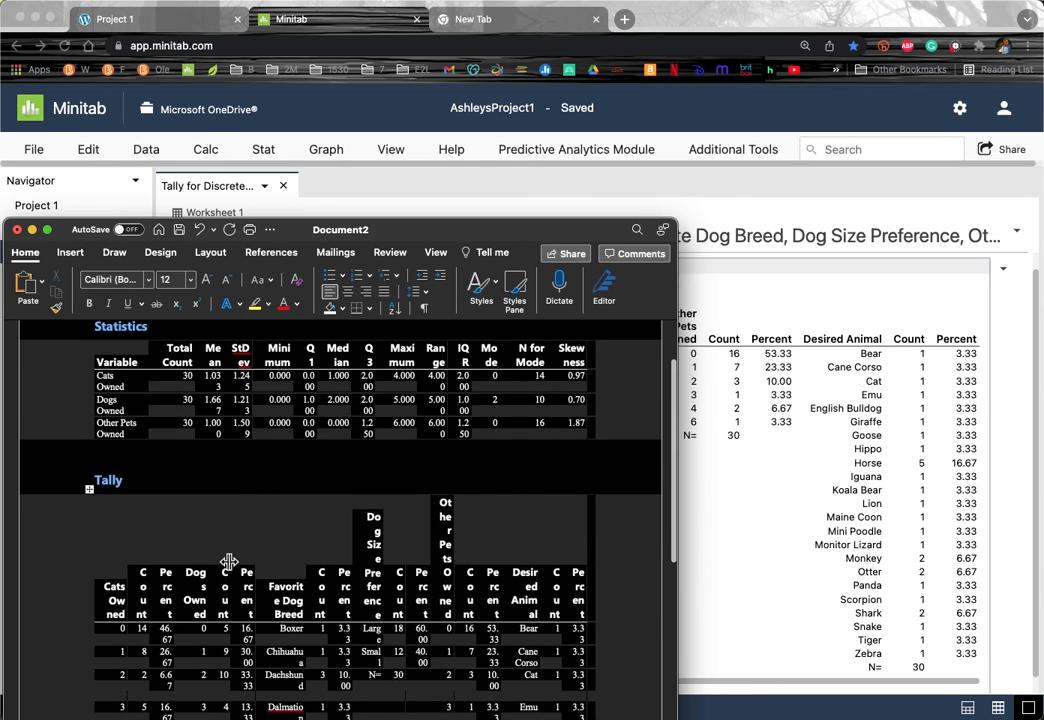
key(super+z)
click(726, 495)
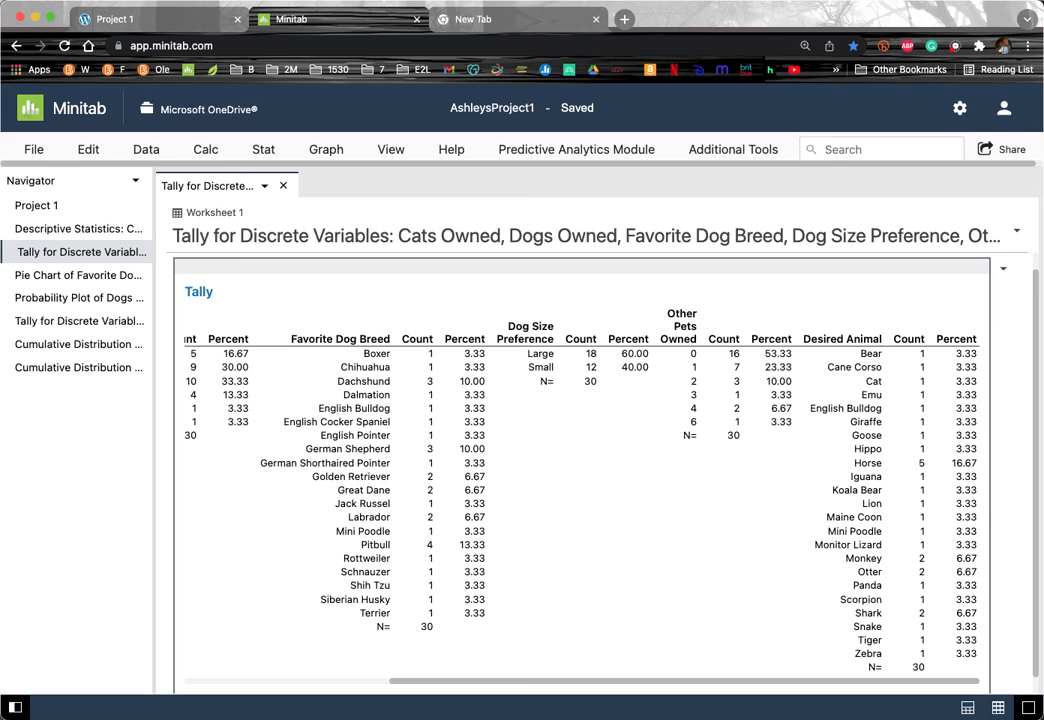
Step: Launch Screenshot from Spotlight and capture just the Desired Animal Count/Percent table
key(super+space)
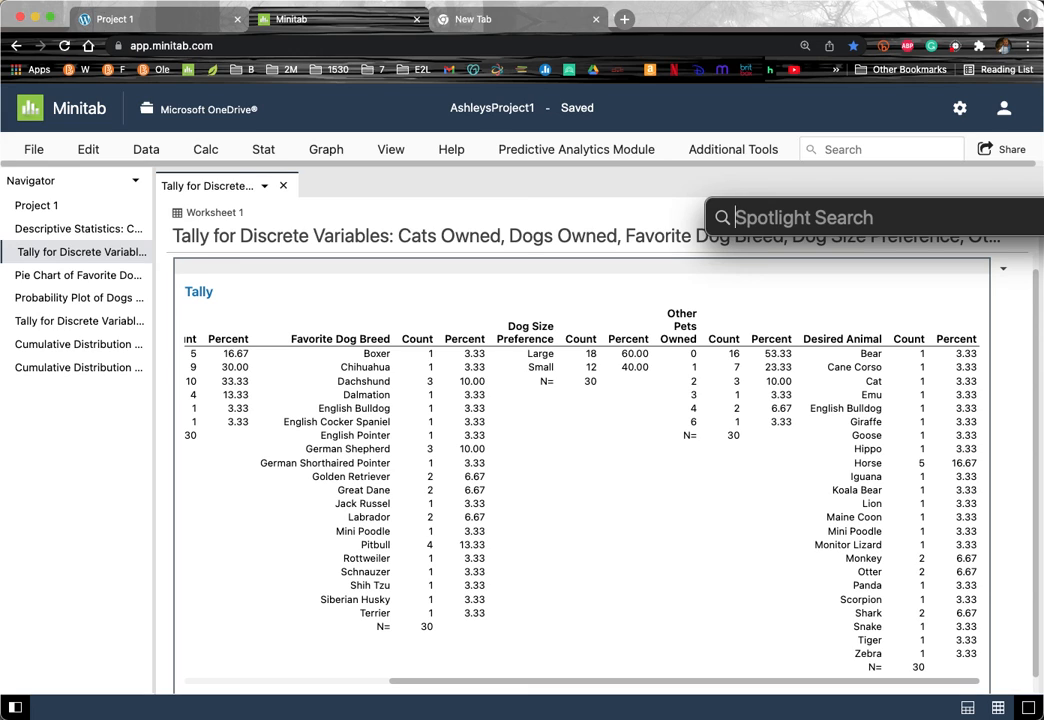
text(sc)
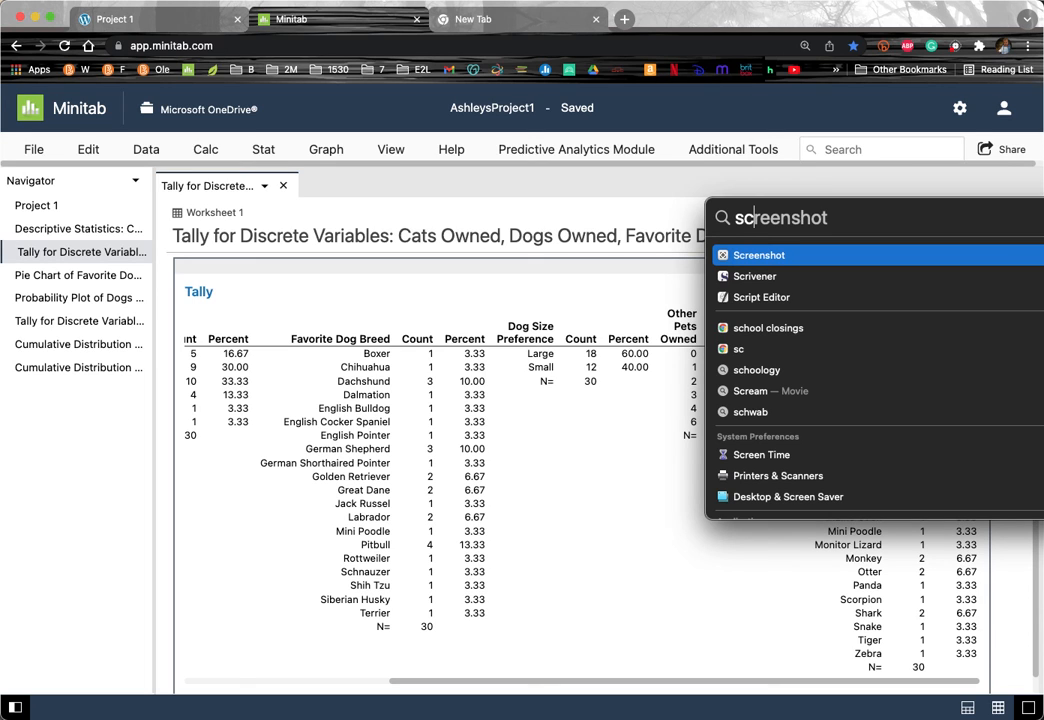
key(Return)
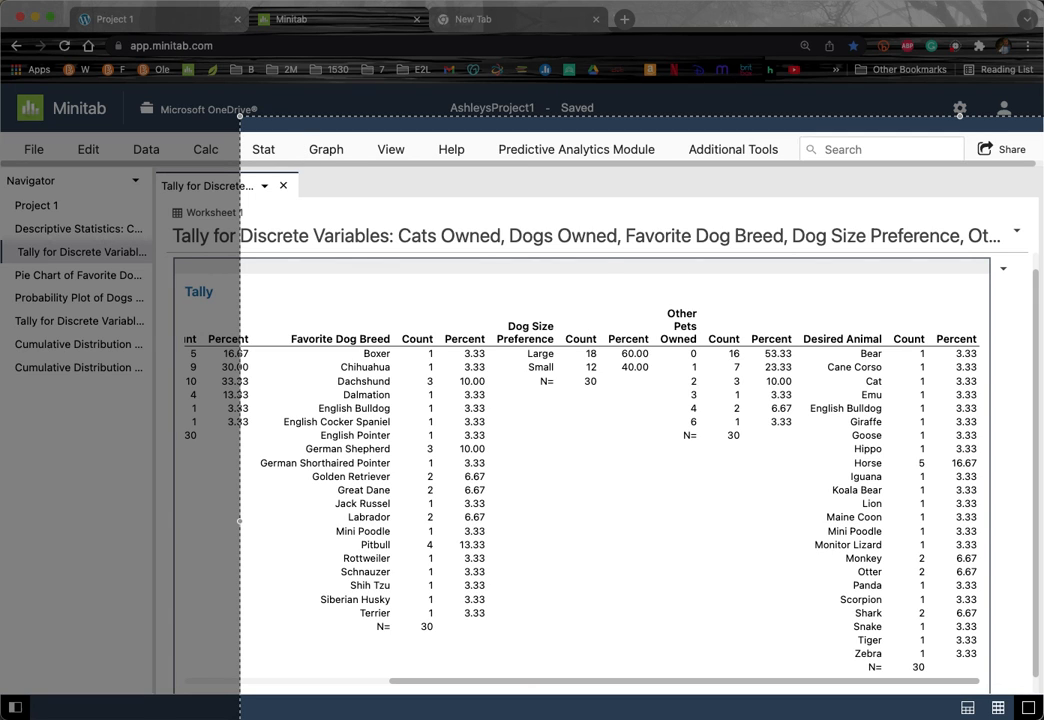
drag(1043, 719, 990, 678)
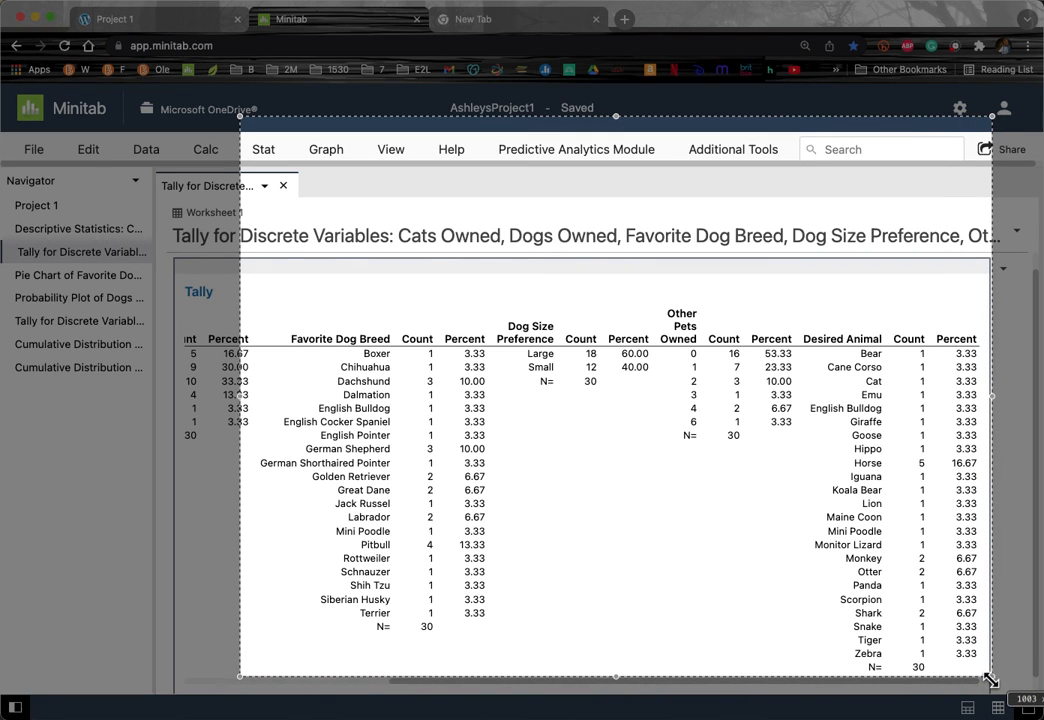
drag(244, 121, 793, 324)
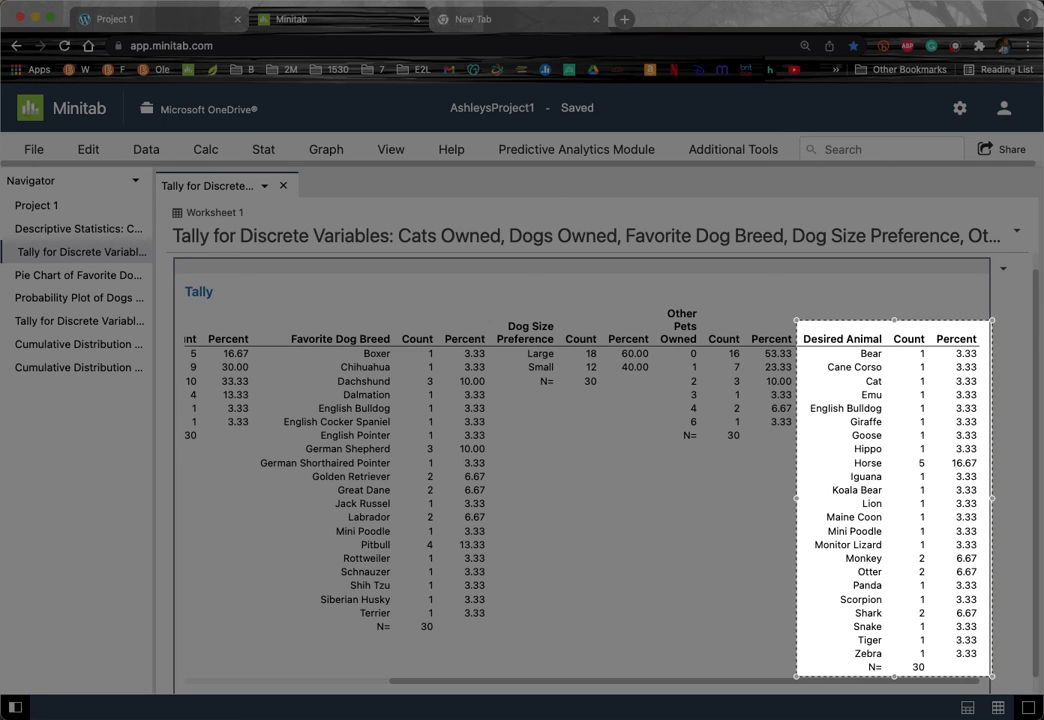
click(1040, 718)
click(592, 534)
drag(700, 718, 476, 584)
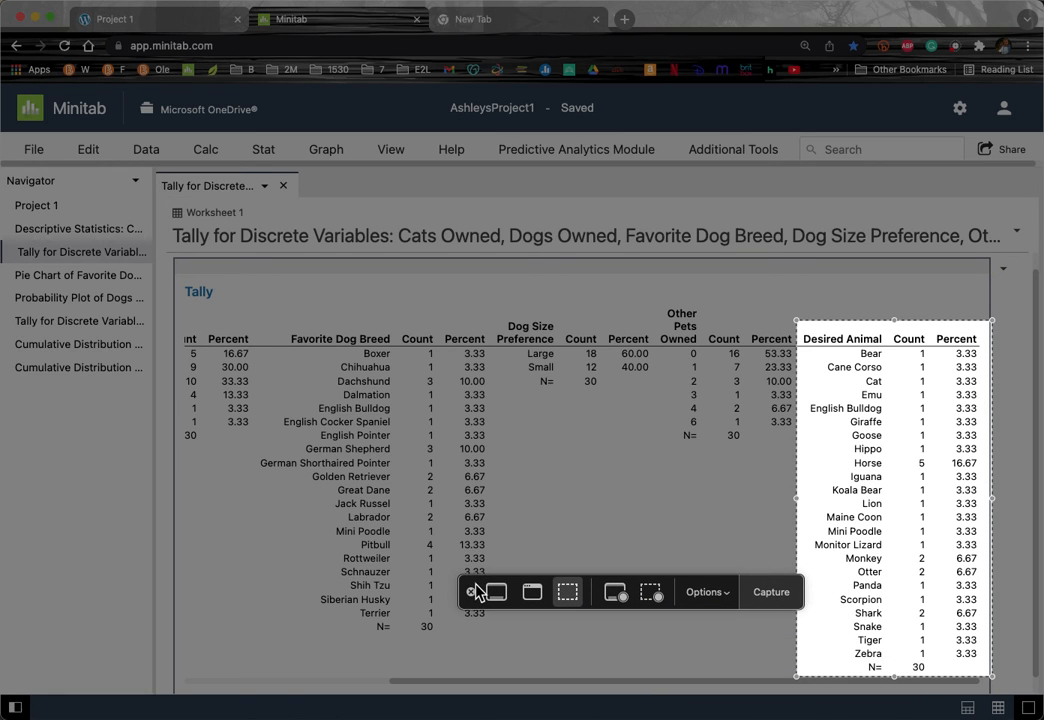
click(771, 601)
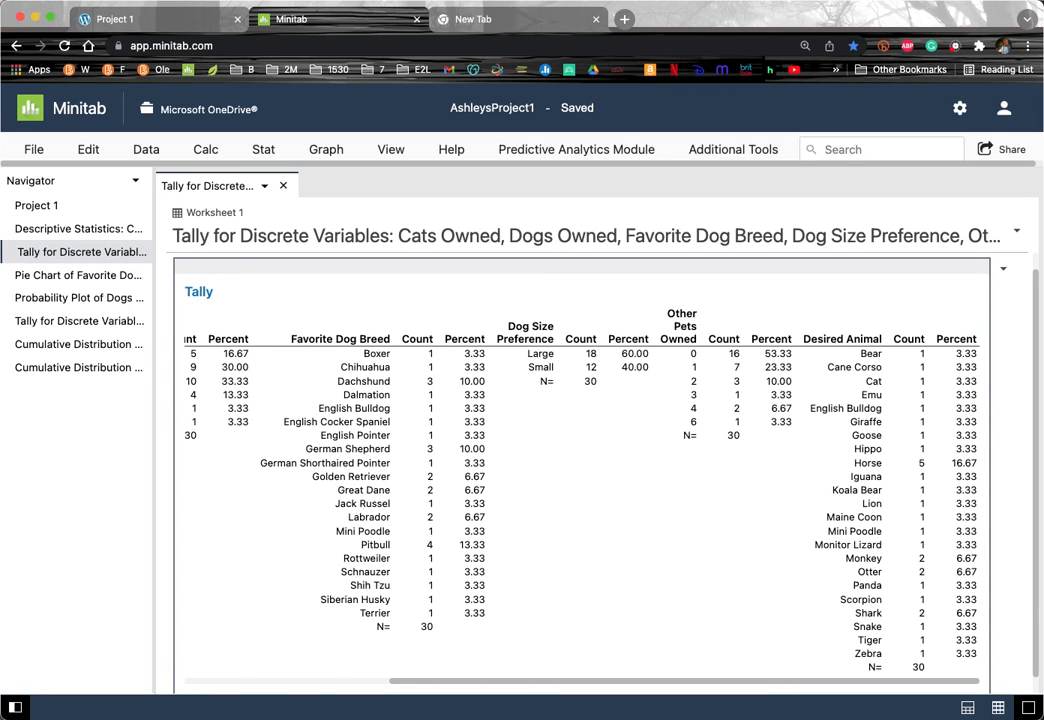
Step: In Word, decline the Dropbox prompt and undo the accidental tally paste below the Statistics table
key(super+Tab)
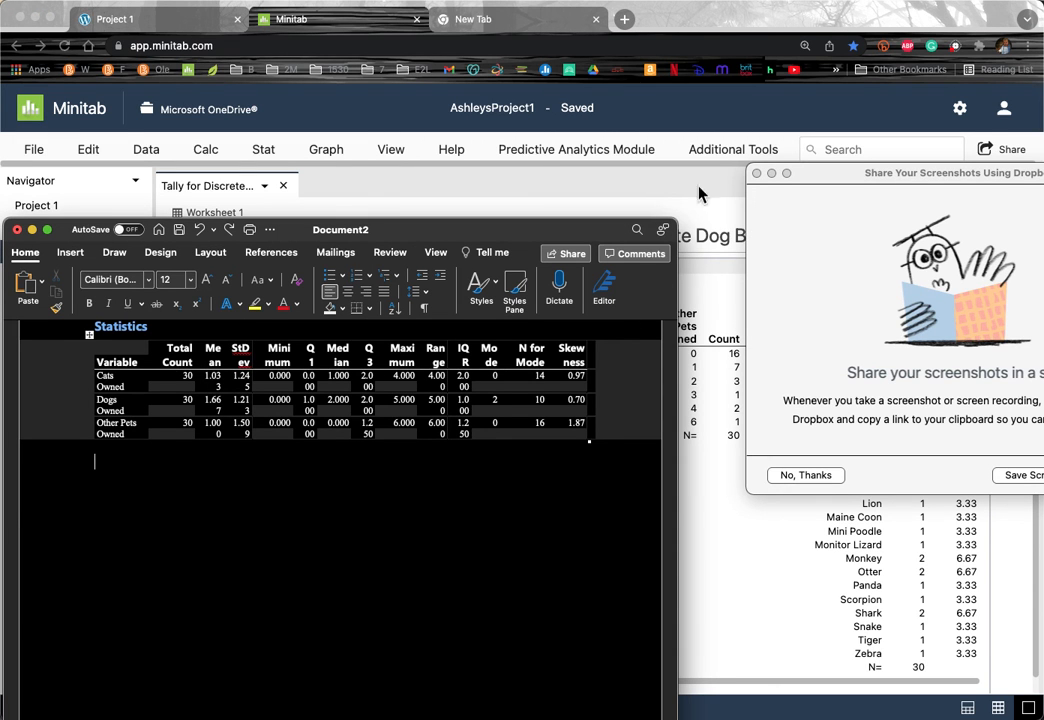
click(757, 175)
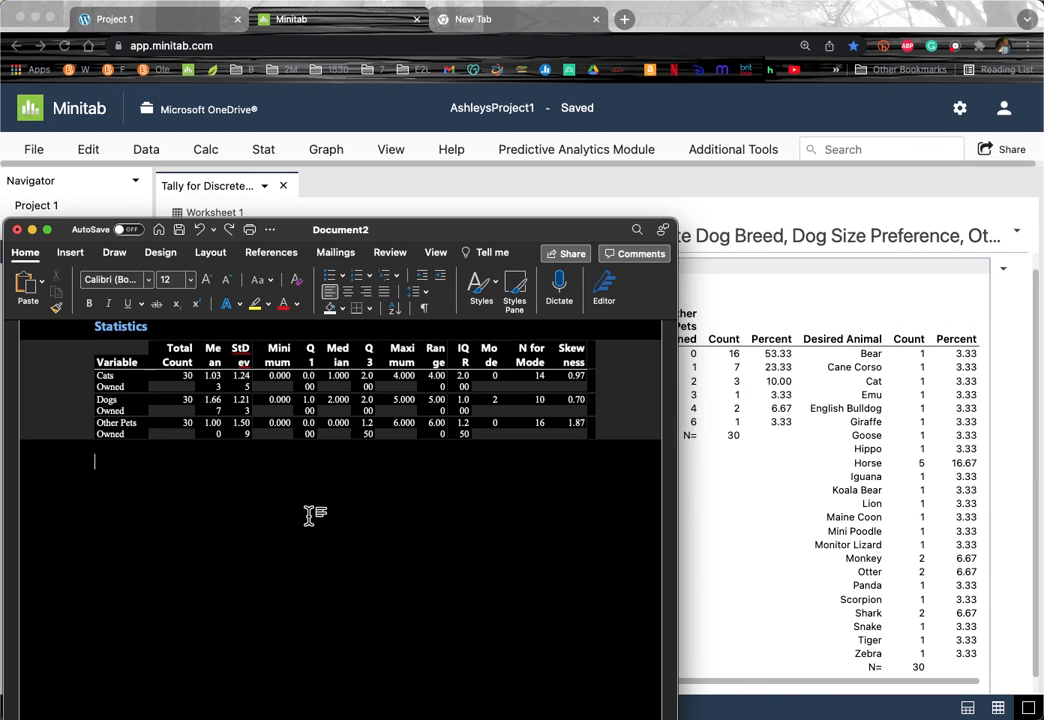
key(super+v)
scroll(310, 525, down, 5)
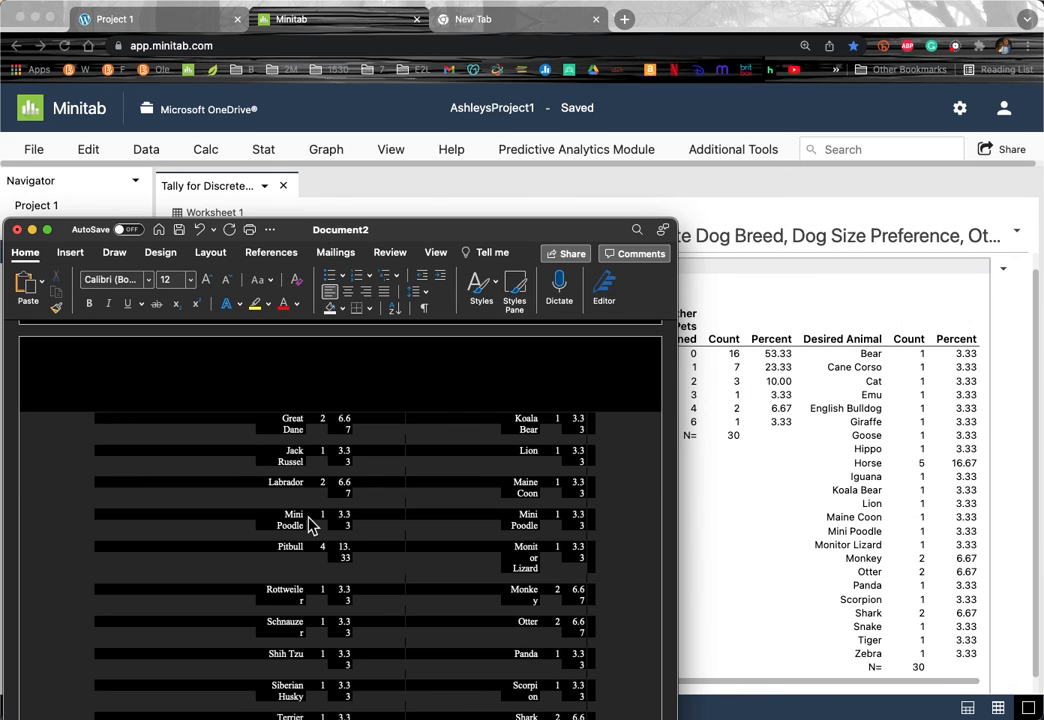
key(super+z)
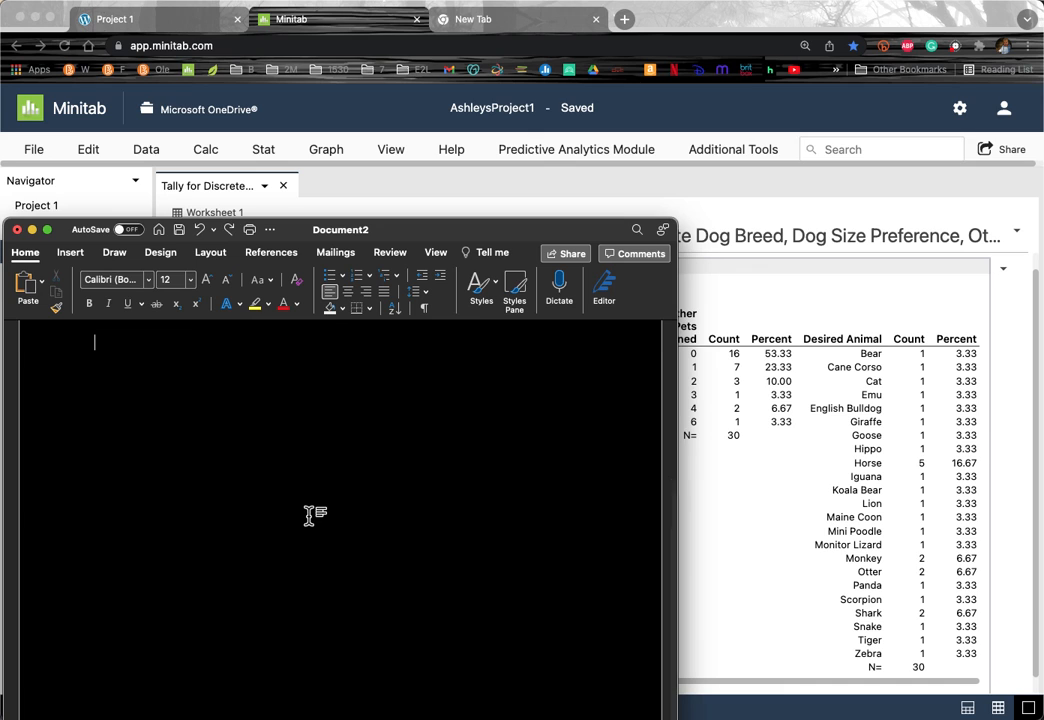
scroll(310, 525, up, 3)
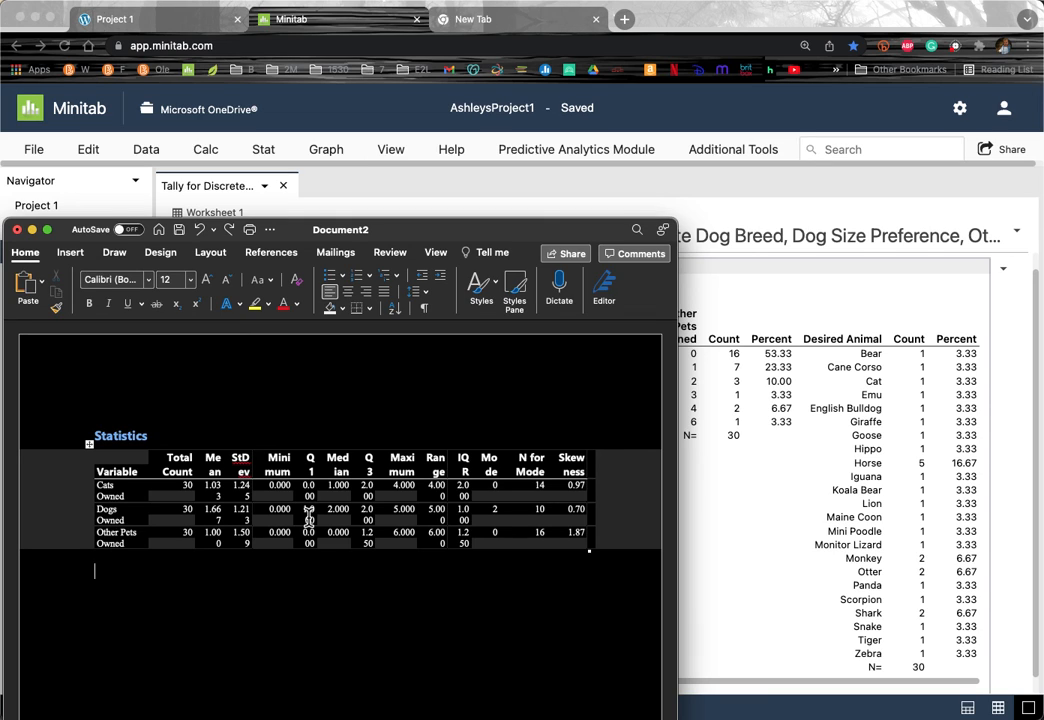
key(super+Tab)
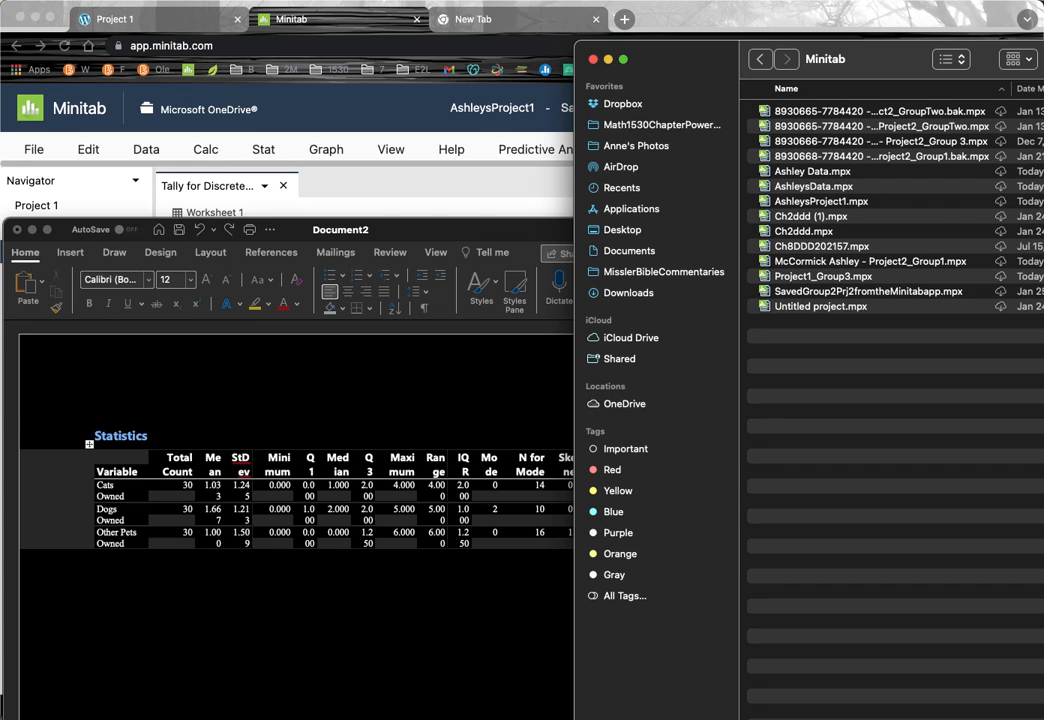
Step: Search this Mac for 'Screen Shot 2022-01-28 at 6.31.42 PM' and open it in Preview
key(super+f)
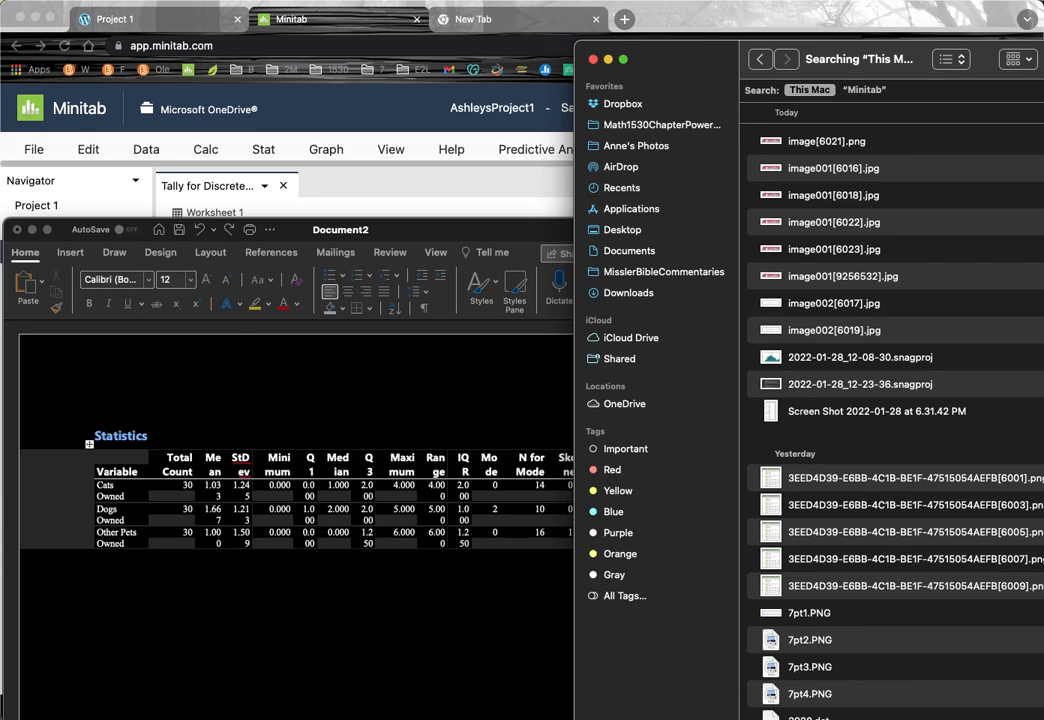
click(848, 418)
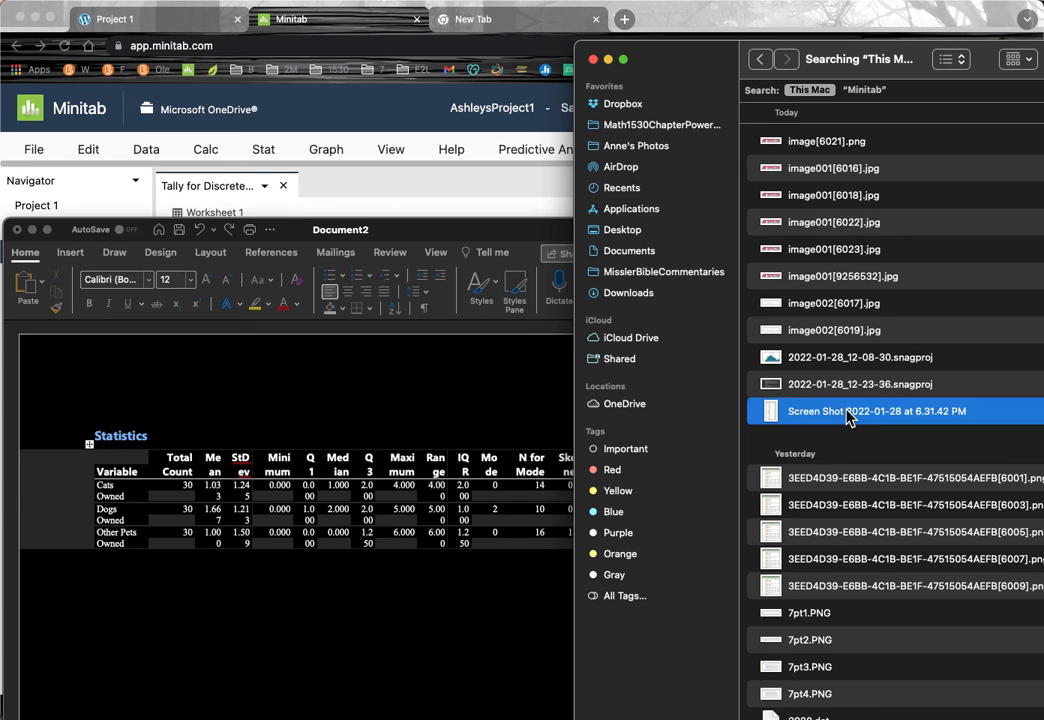
double_click(848, 418)
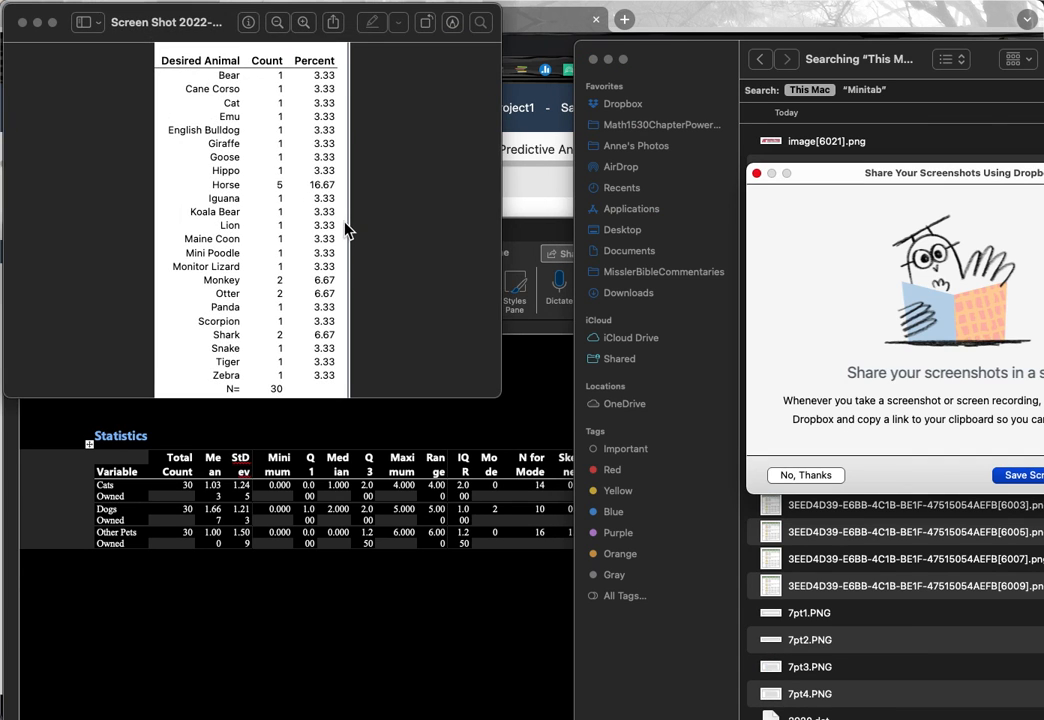
click(810, 477)
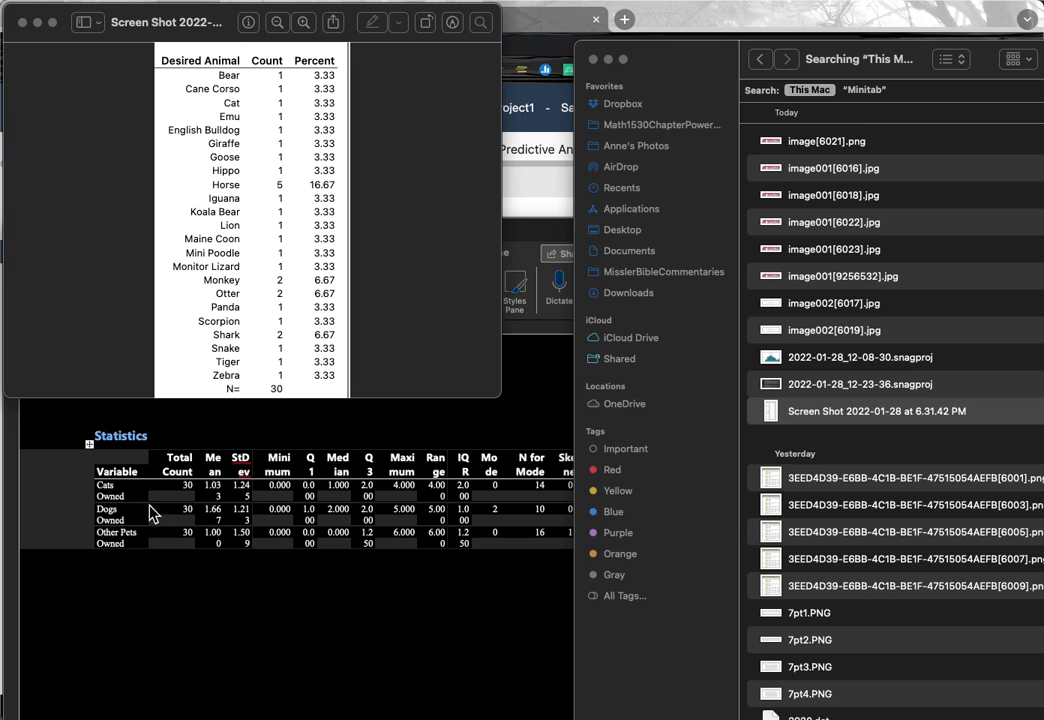
click(101, 116)
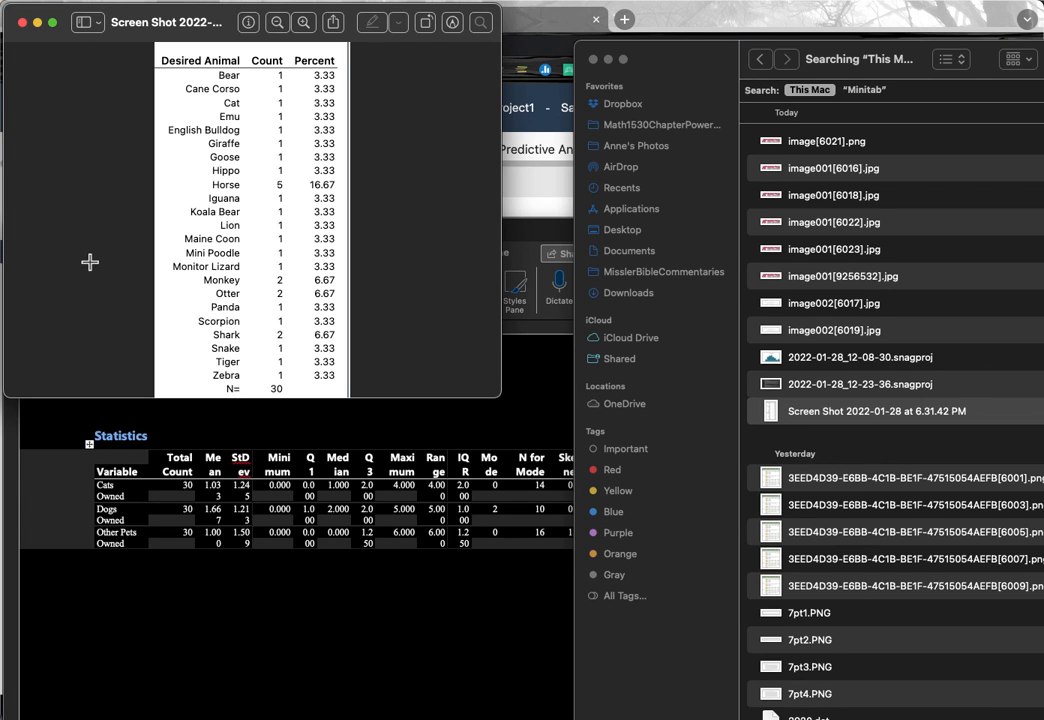
Step: Paste the Desired Animal screenshot into Word directly beneath the Statistics table
click(104, 612)
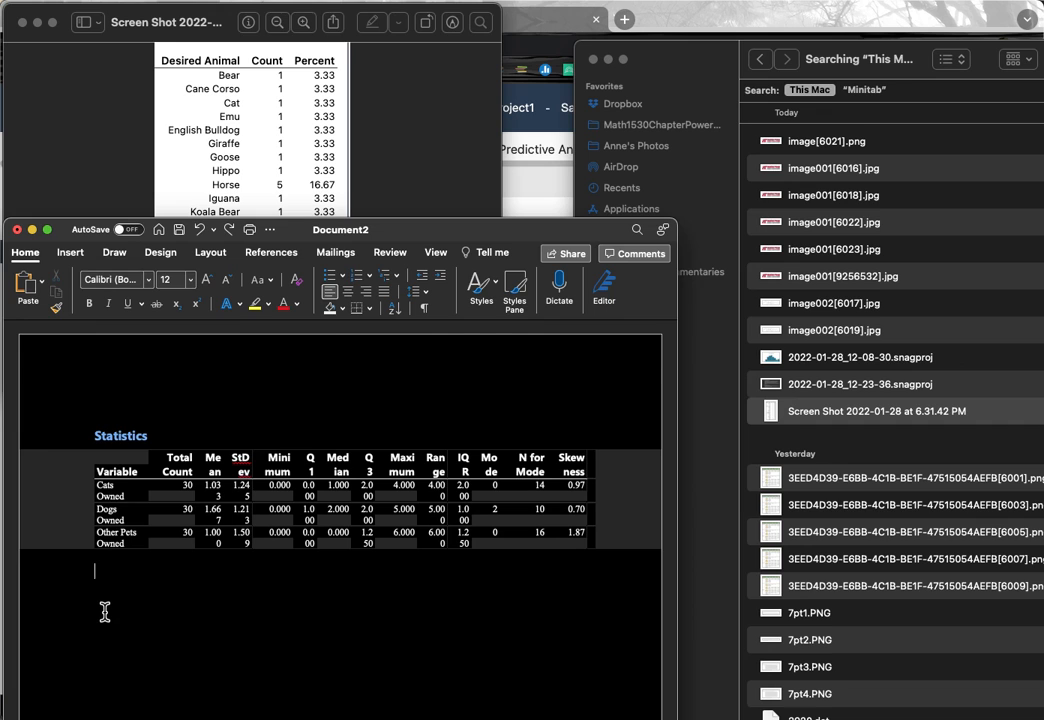
key(super+v)
scroll(111, 603, down, 3)
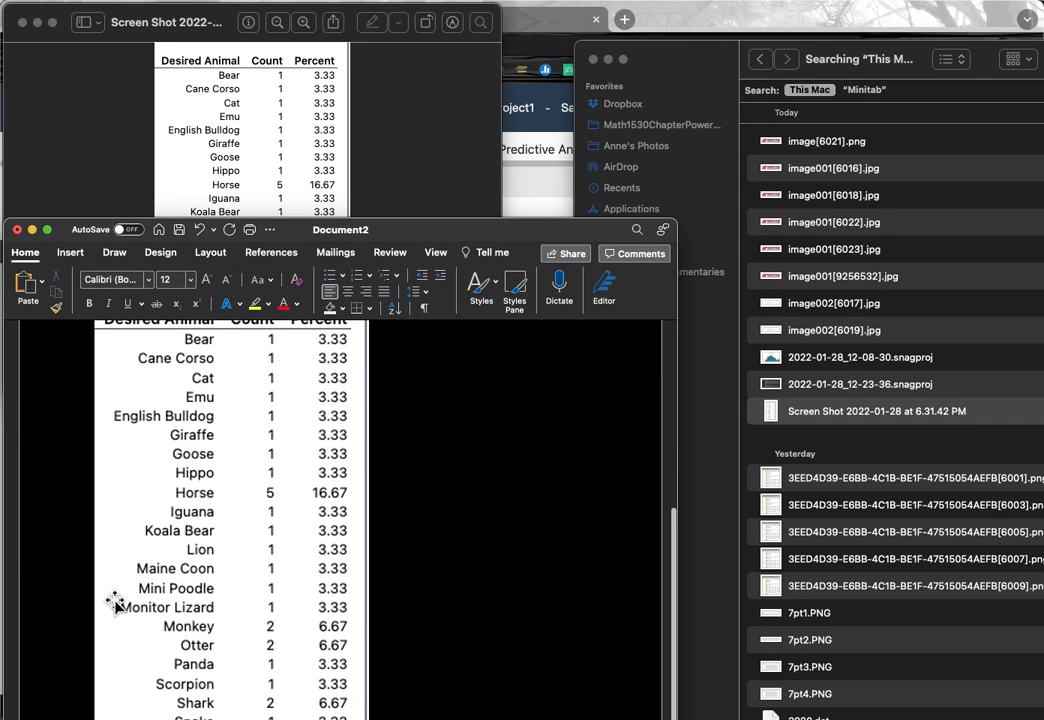
scroll(114, 603, up, 8)
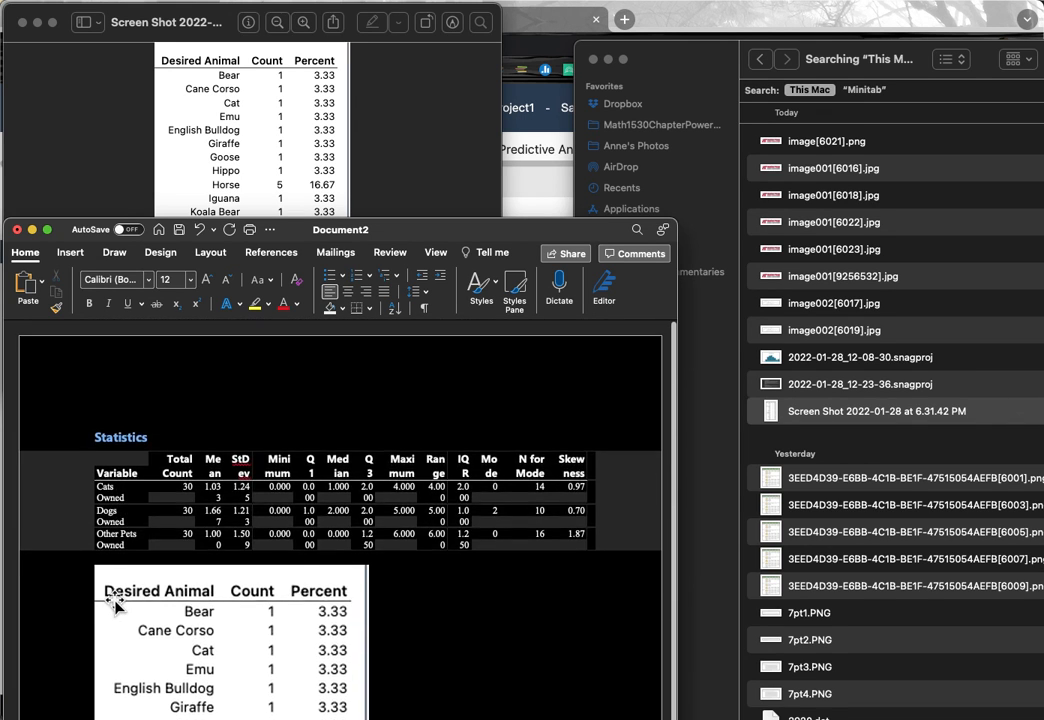
scroll(114, 603, down, 5)
scroll(114, 603, down, 6)
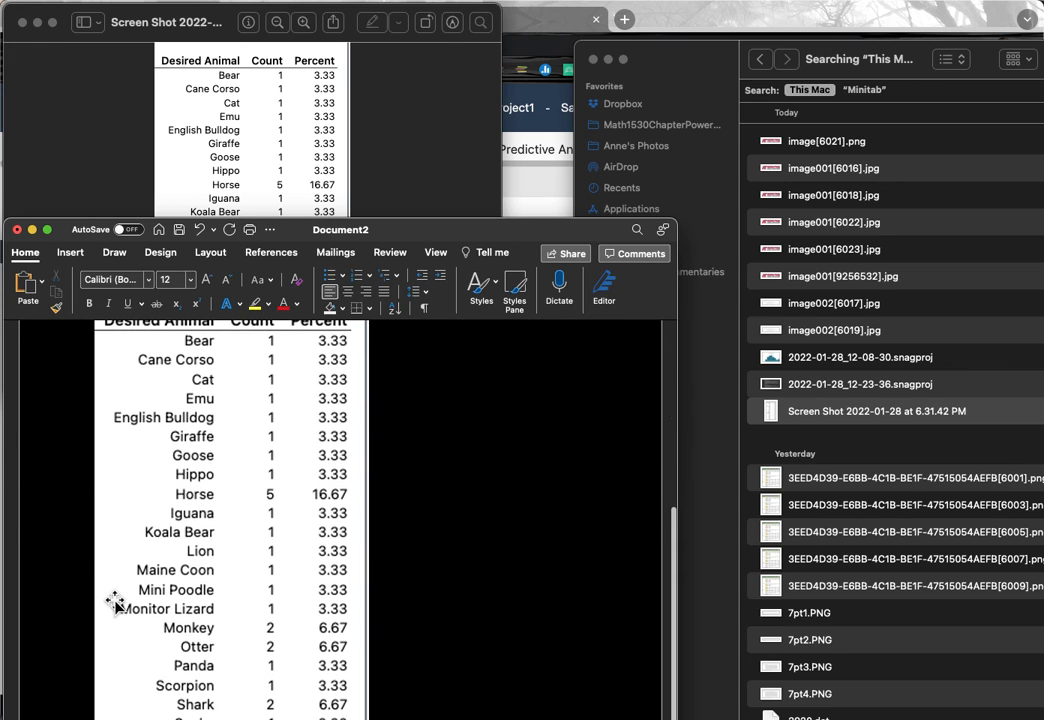
scroll(114, 602, up, 10)
scroll(114, 603, down, 9)
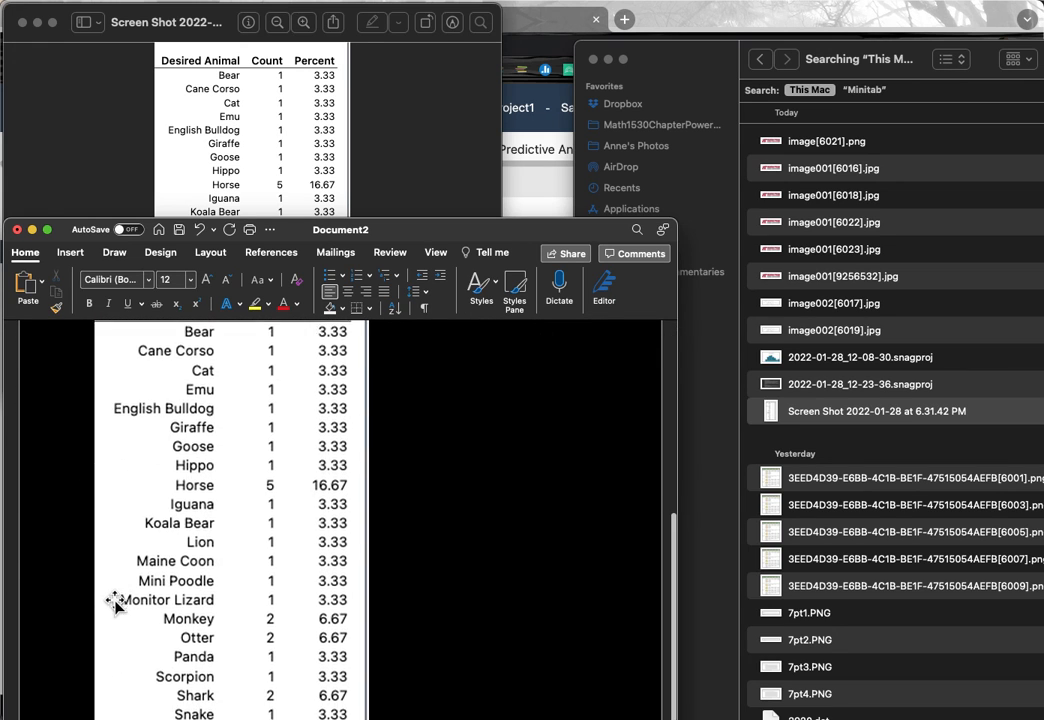
scroll(114, 603, up, 9)
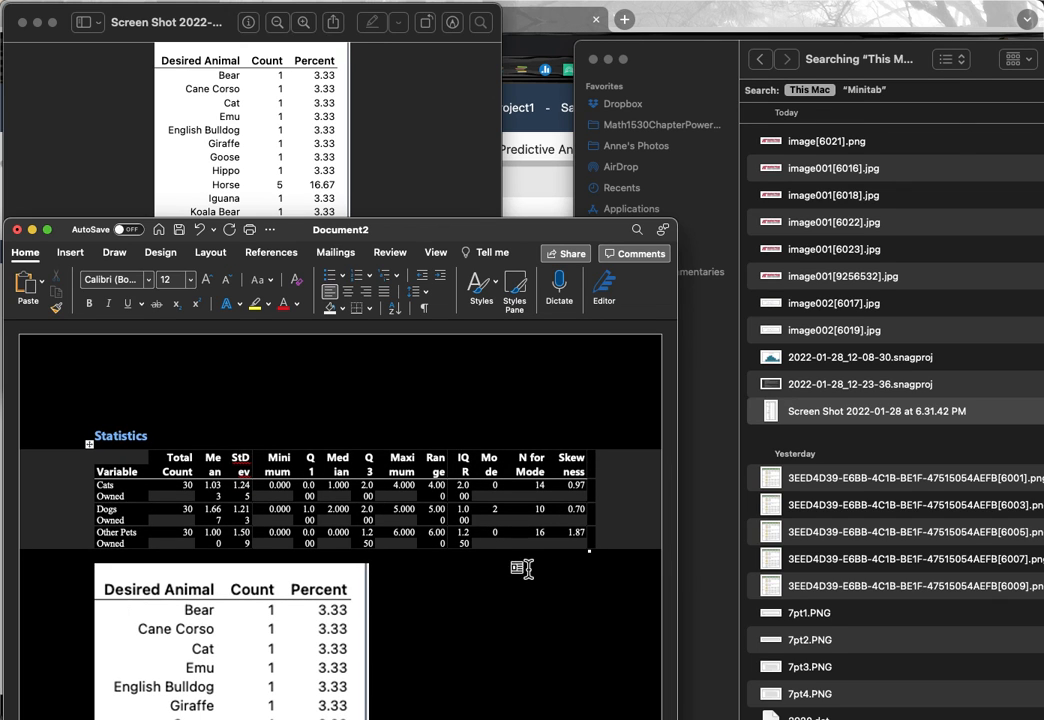
scroll(300, 605, down, 9)
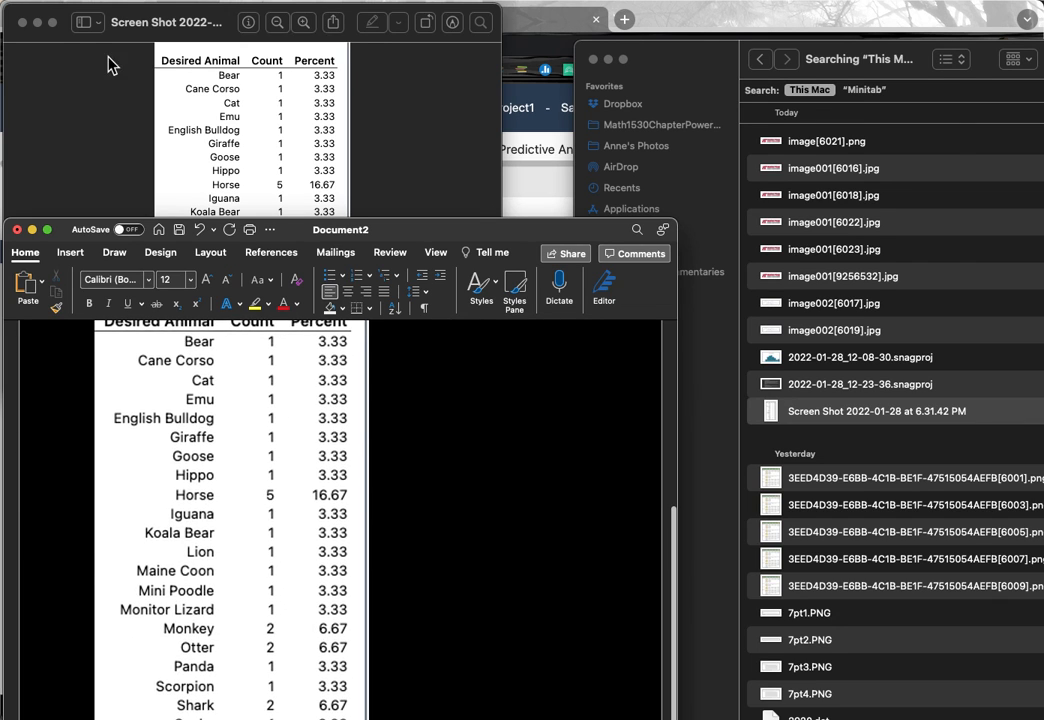
Step: Close the Preview window and review the Statistics table and Desired Animal image in Word
click(22, 22)
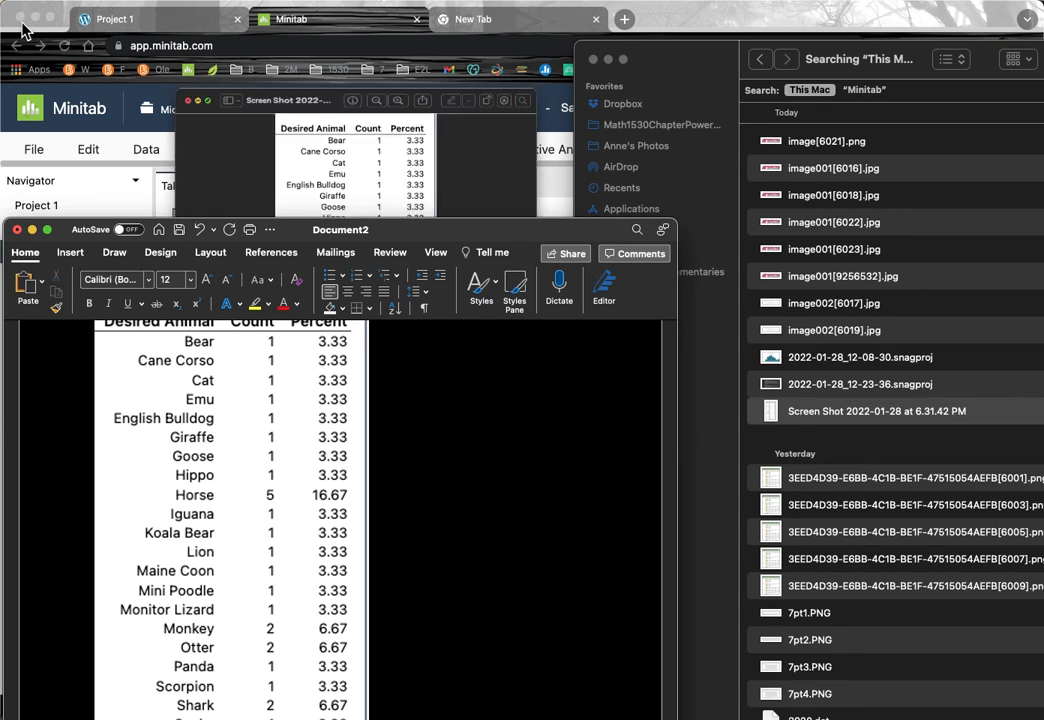
scroll(248, 548, up, 1)
scroll(248, 548, up, 5)
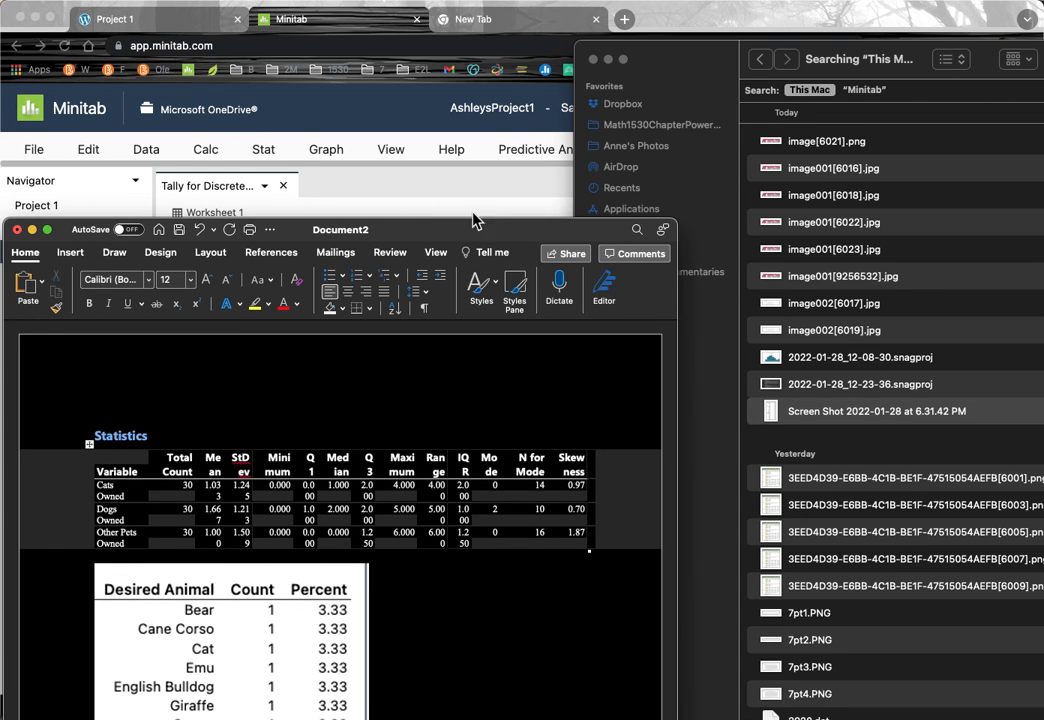
scroll(218, 620, down, 6)
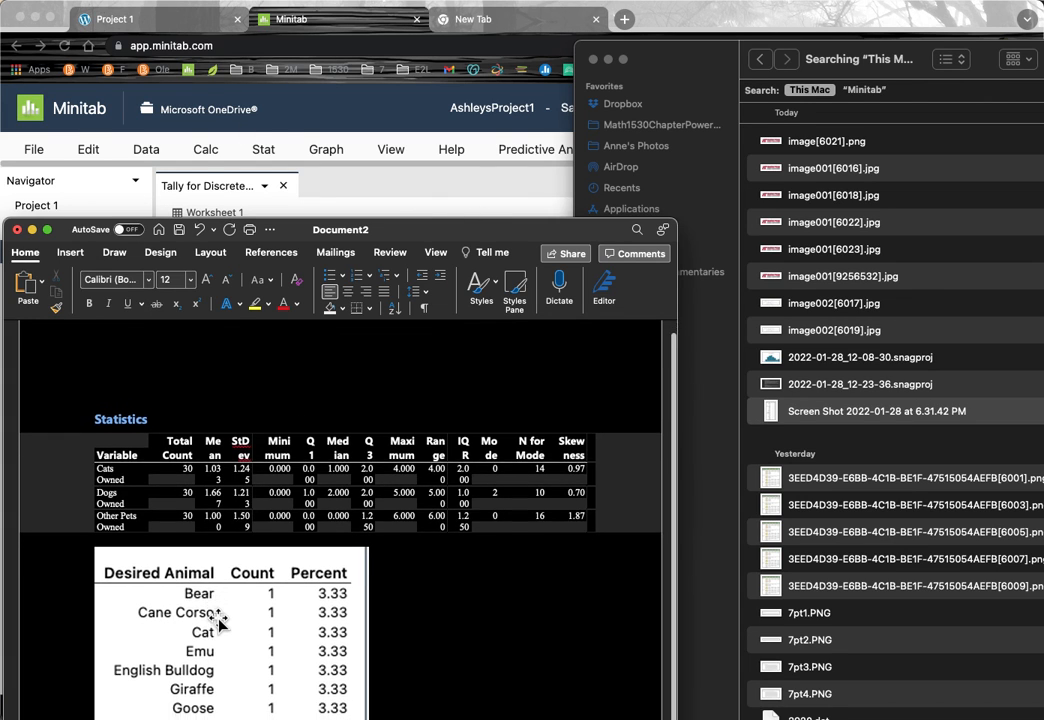
scroll(326, 575, down, 1)
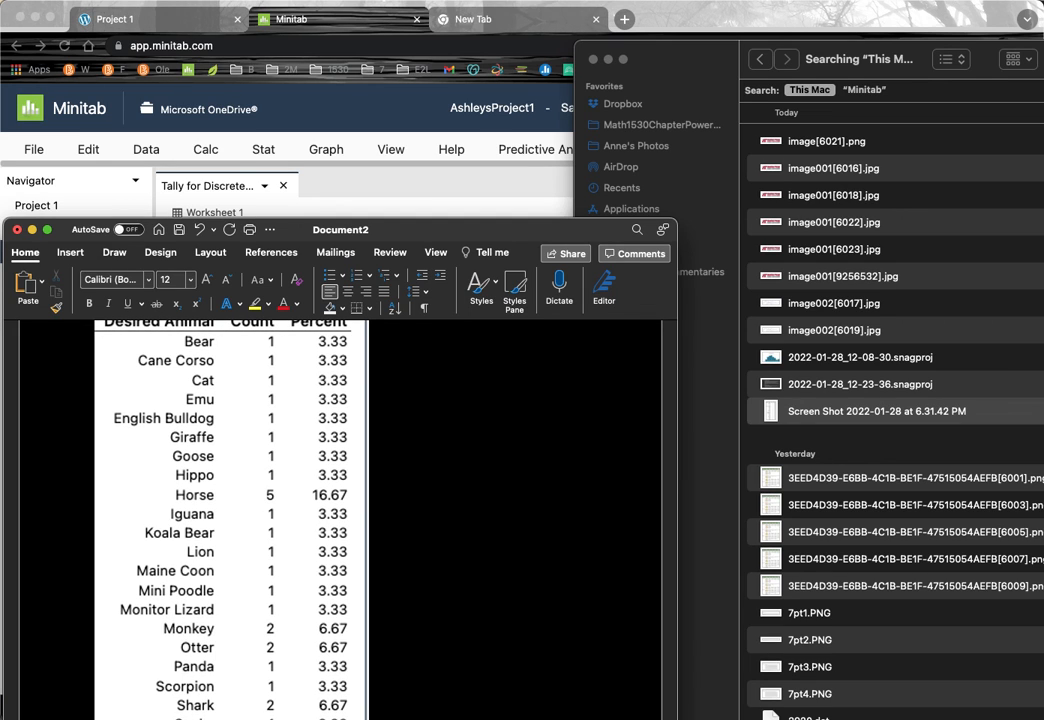
Step: Open the Pie Chart output and copy the Favorite Dog Breed chart with Copy Graph
click(417, 198)
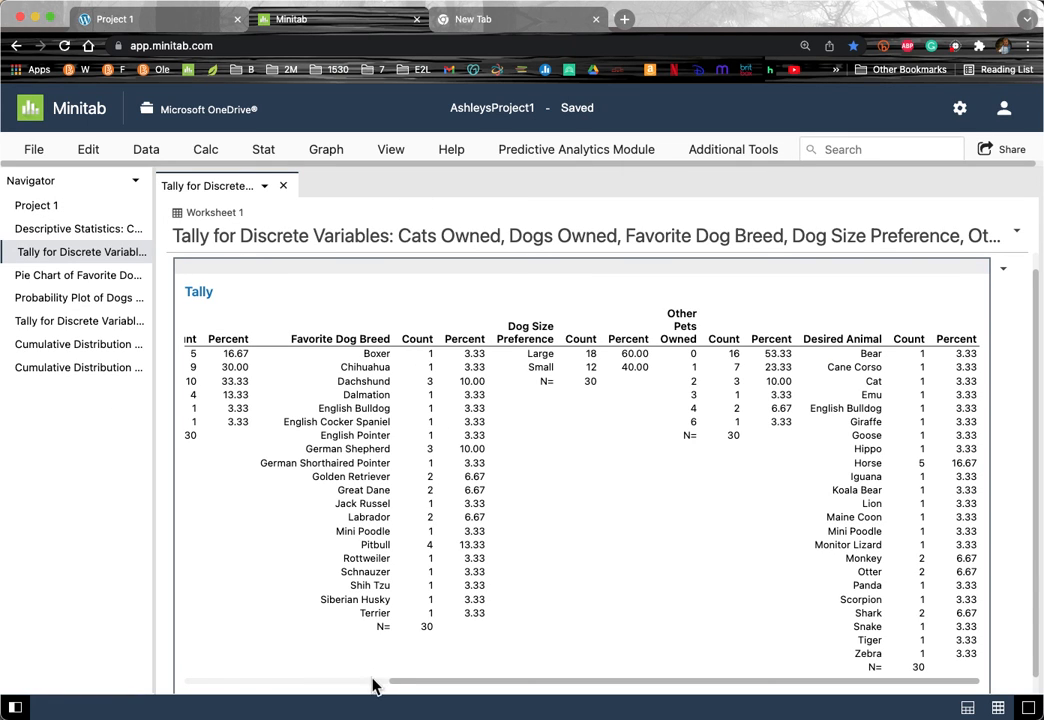
drag(415, 688, 193, 683)
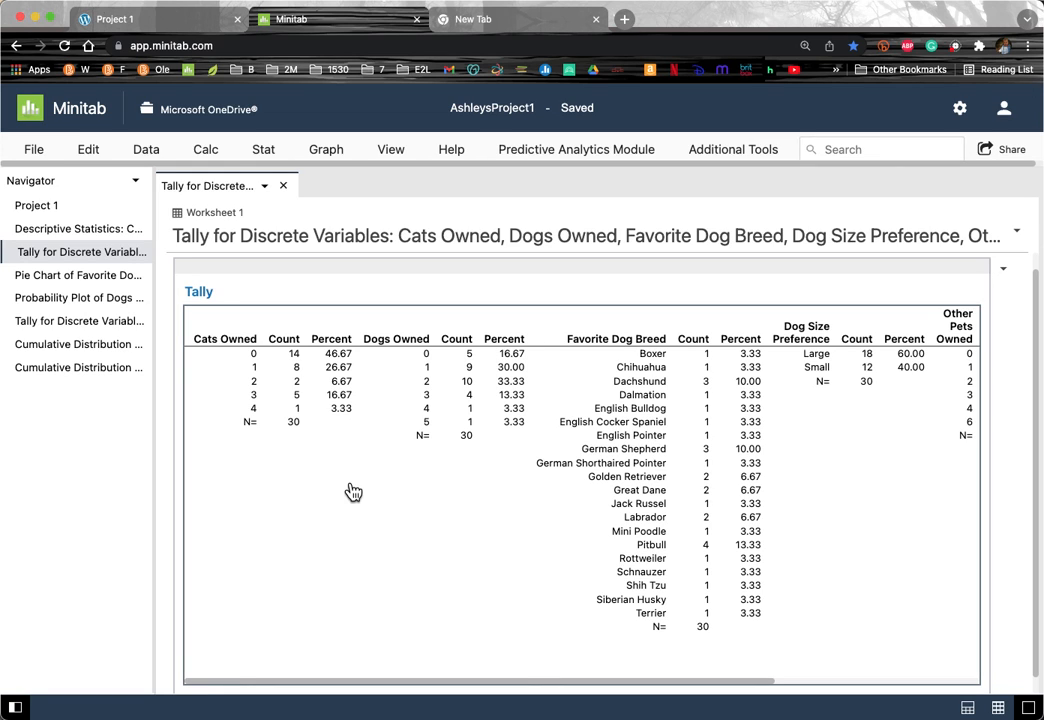
scroll(352, 490, left, 3)
click(72, 277)
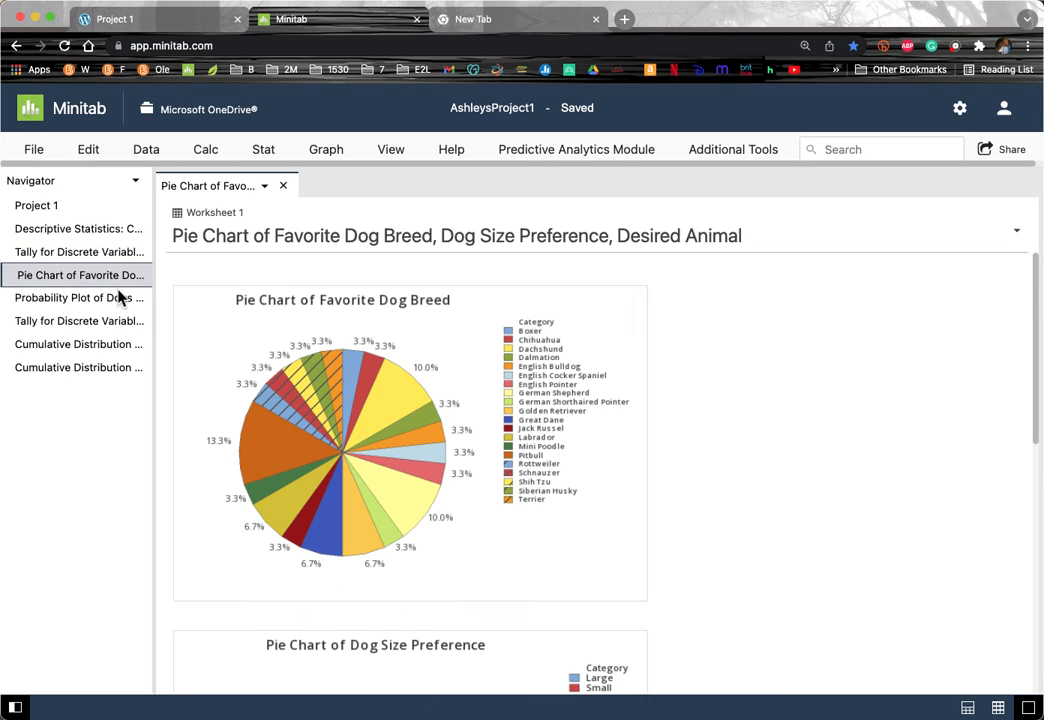
scroll(605, 393, down, 10)
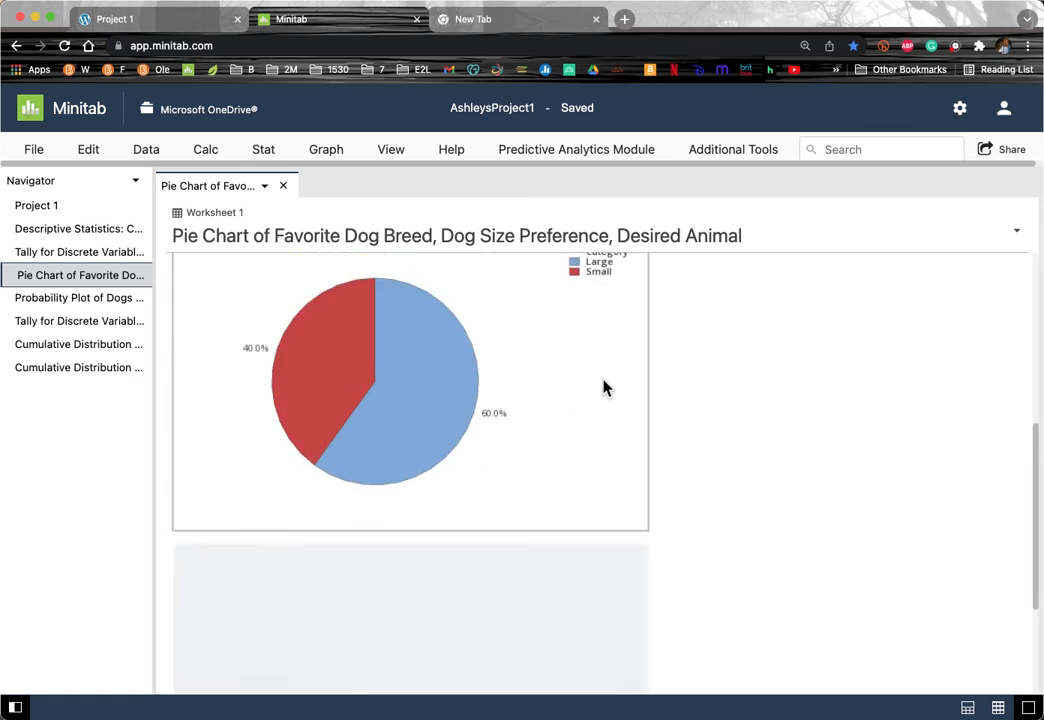
scroll(605, 387, up, 10)
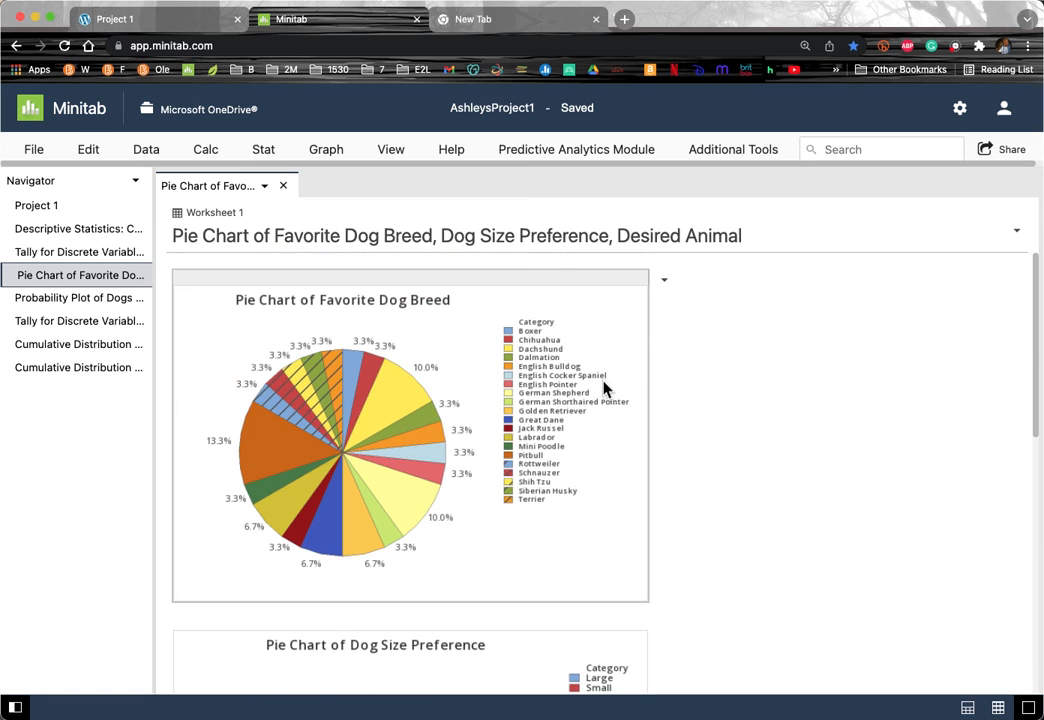
click(608, 293)
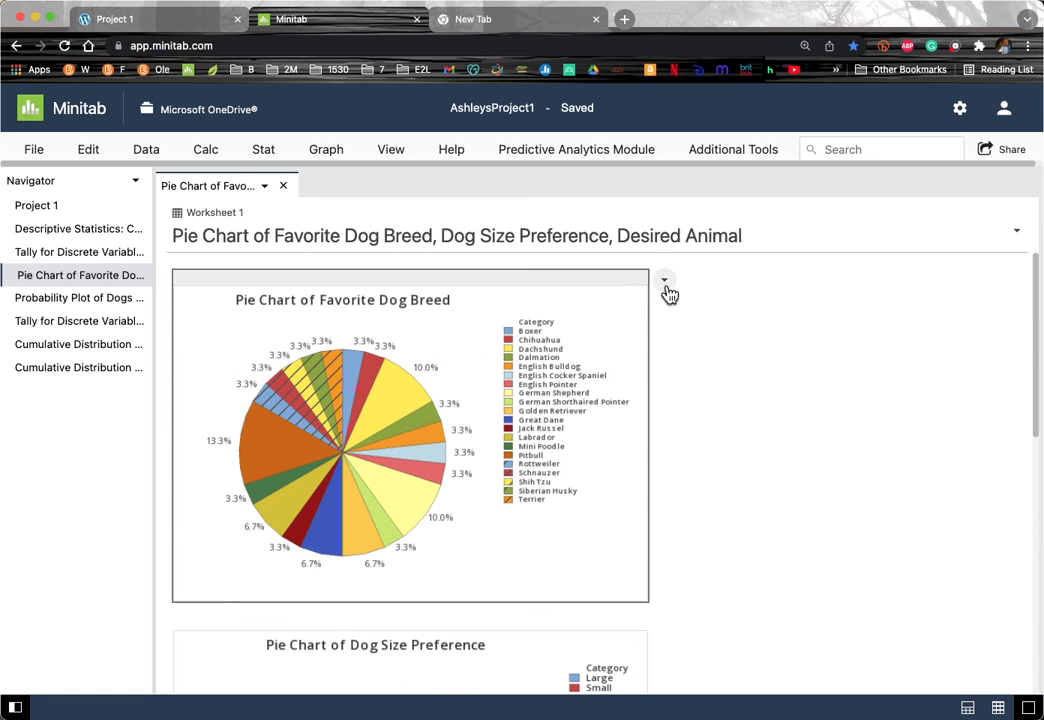
click(665, 284)
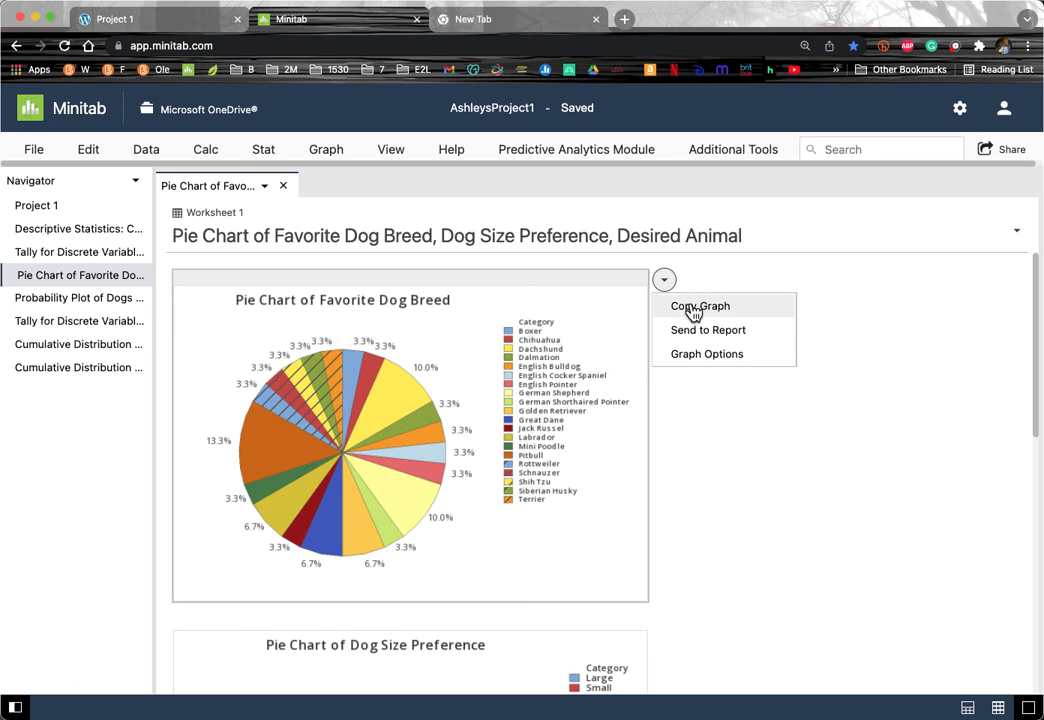
click(692, 309)
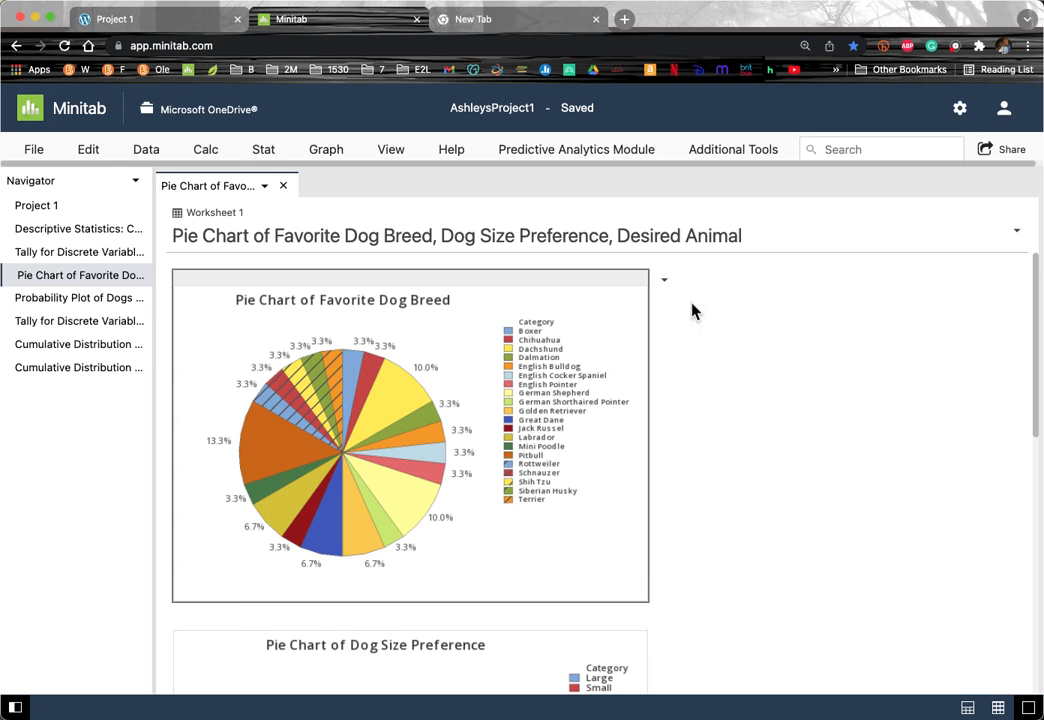
Step: Resize Word and verify the Favorite Dog Breed pie chart on page 2, then go back to Minitab
key(super+Tab)
scroll(275, 478, down, 1)
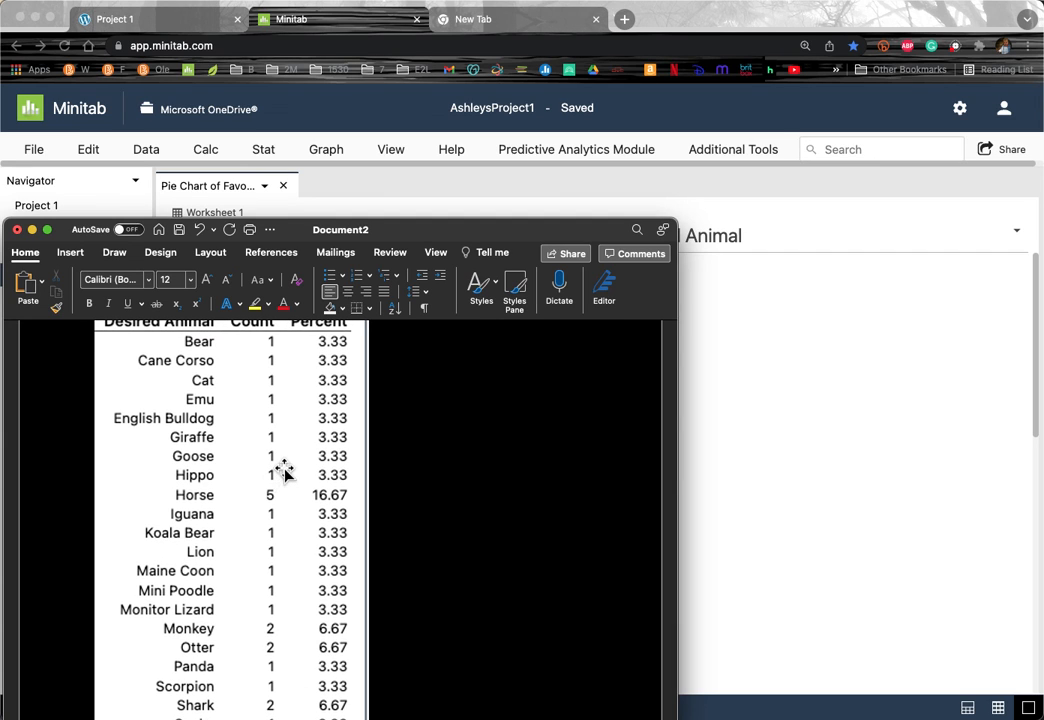
scroll(284, 472, down, 3)
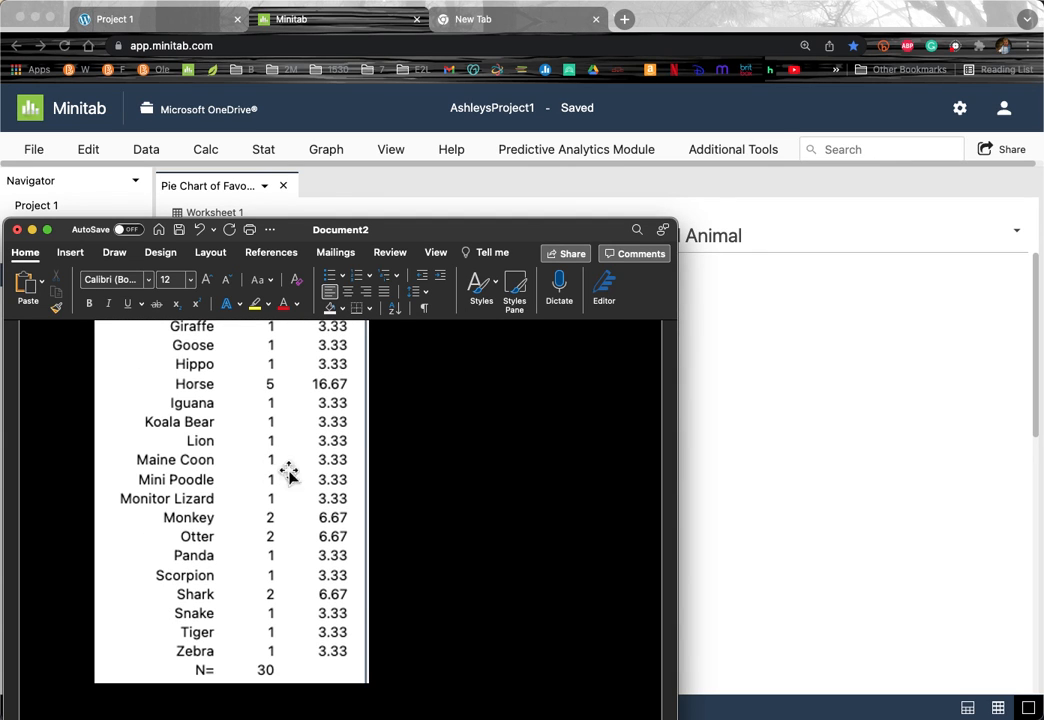
drag(677, 712, 681, 650)
scroll(539, 578, down, 5)
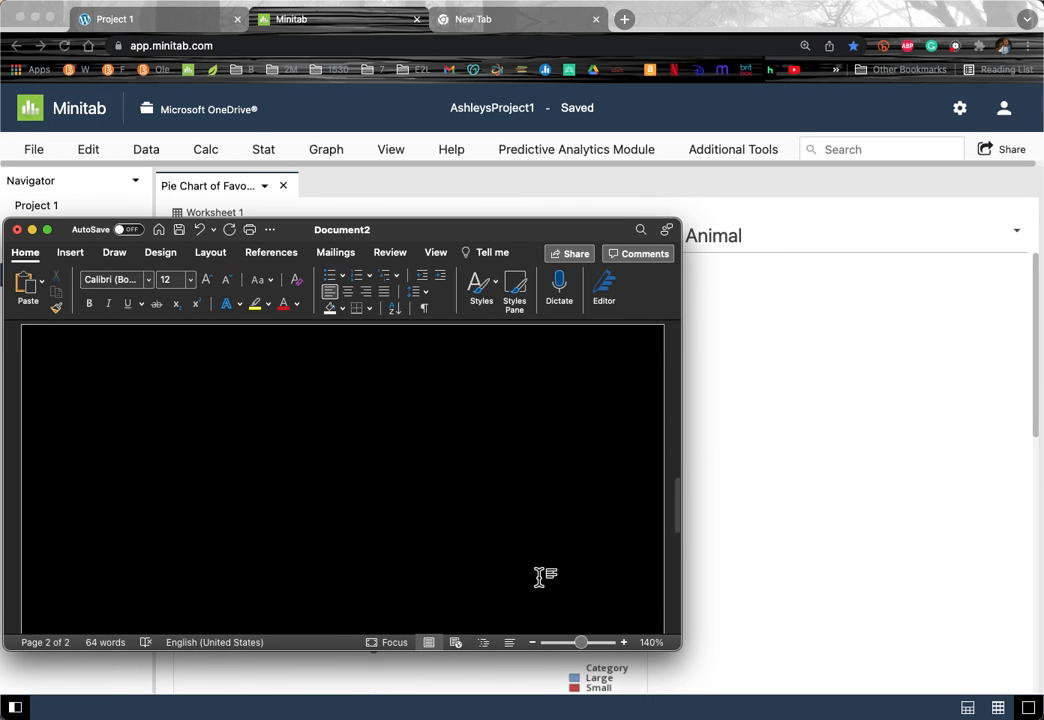
scroll(539, 580, down, 5)
click(830, 464)
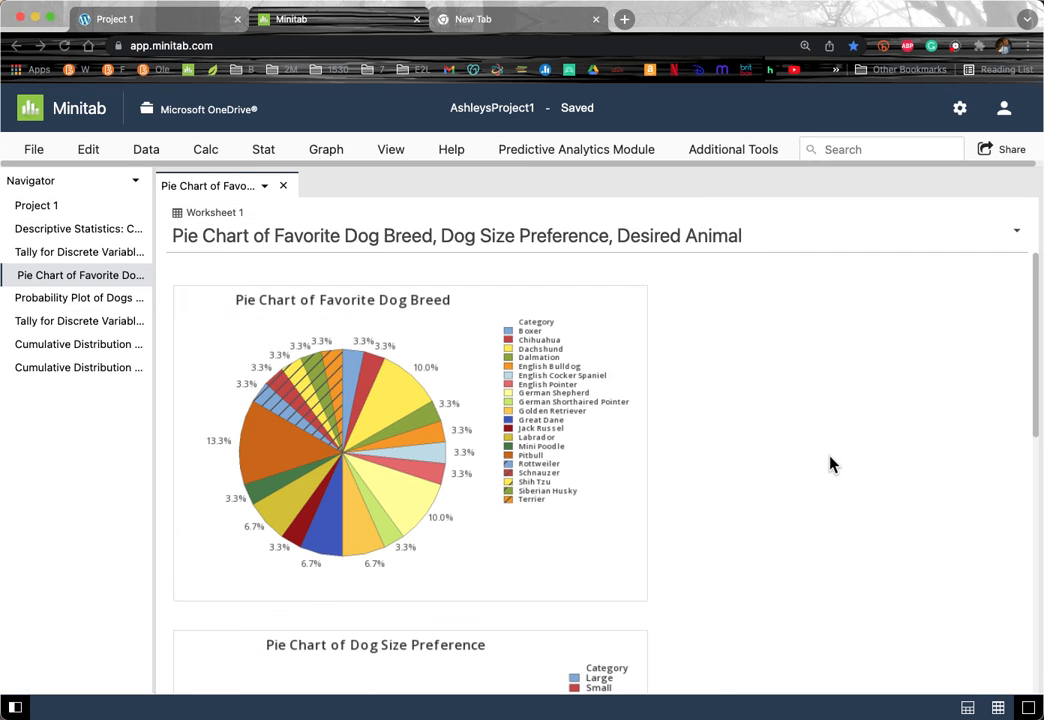
Step: Copy the Tally output for z from Minitab
click(54, 322)
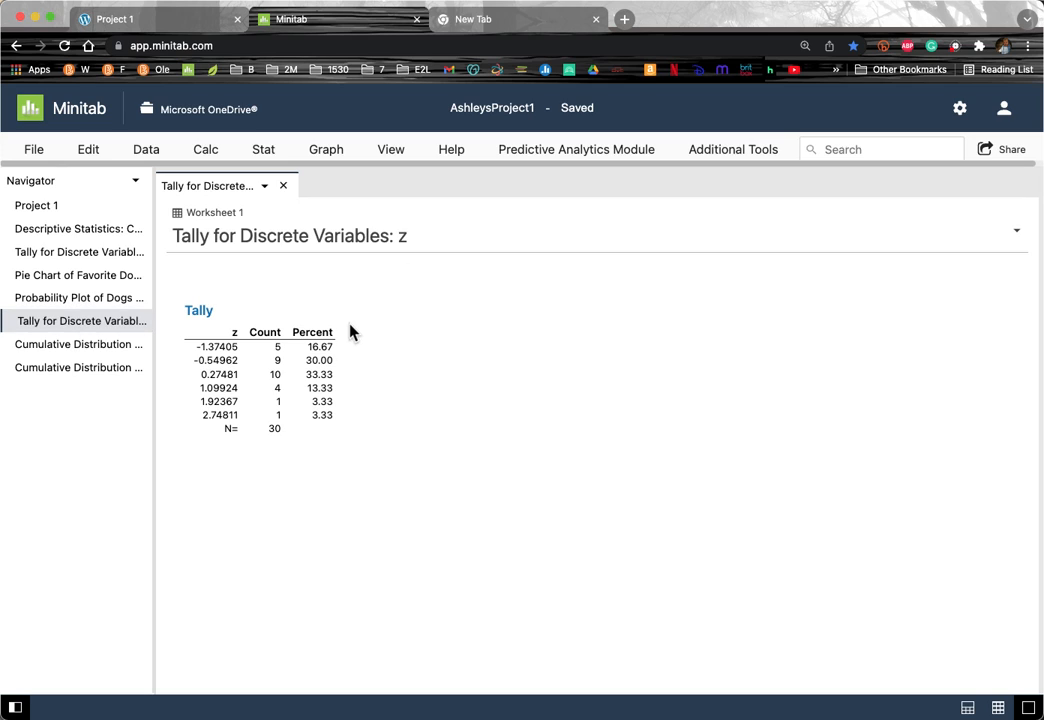
click(360, 288)
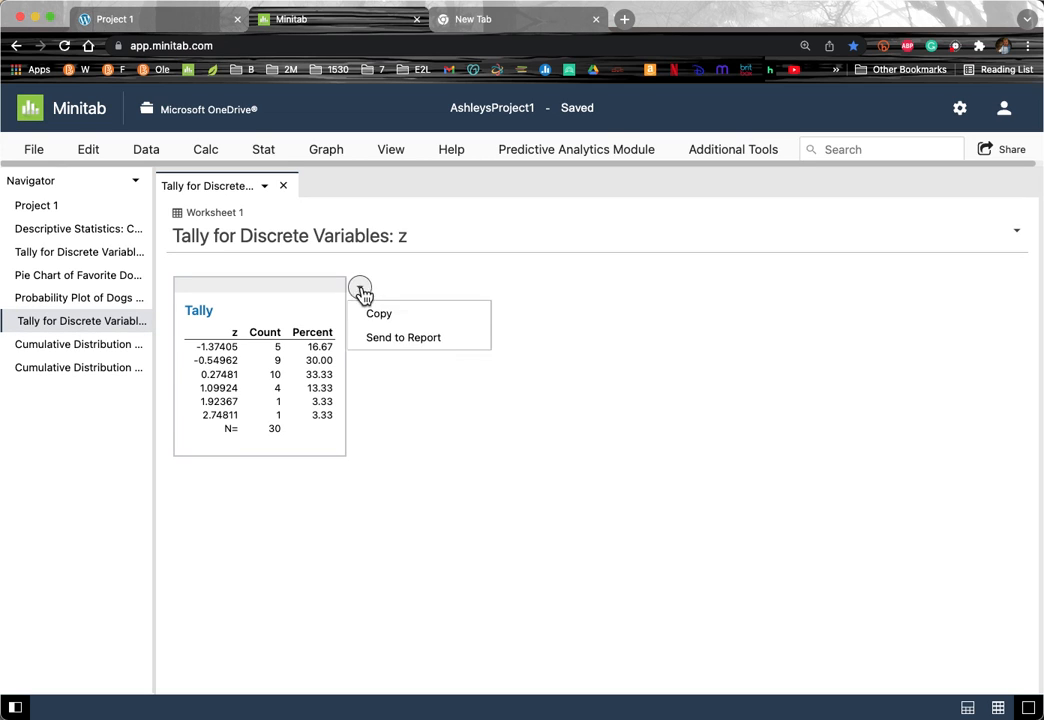
click(384, 322)
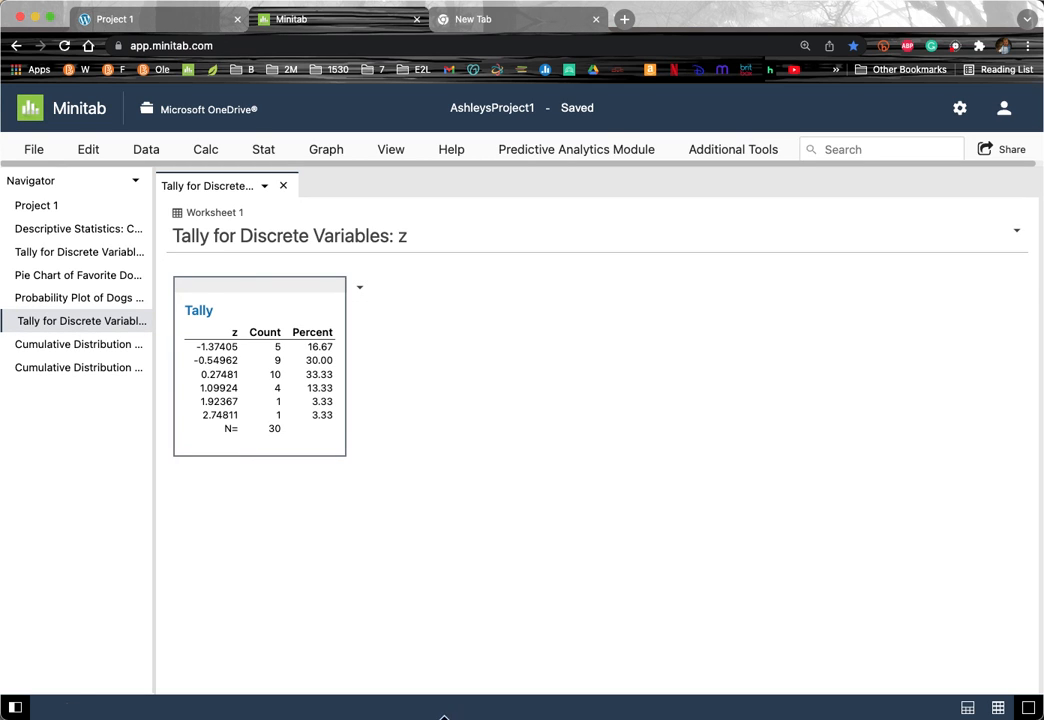
Step: Paste the z tally table into Word below the Favorite Dog Breed pie chart
click(676, 716)
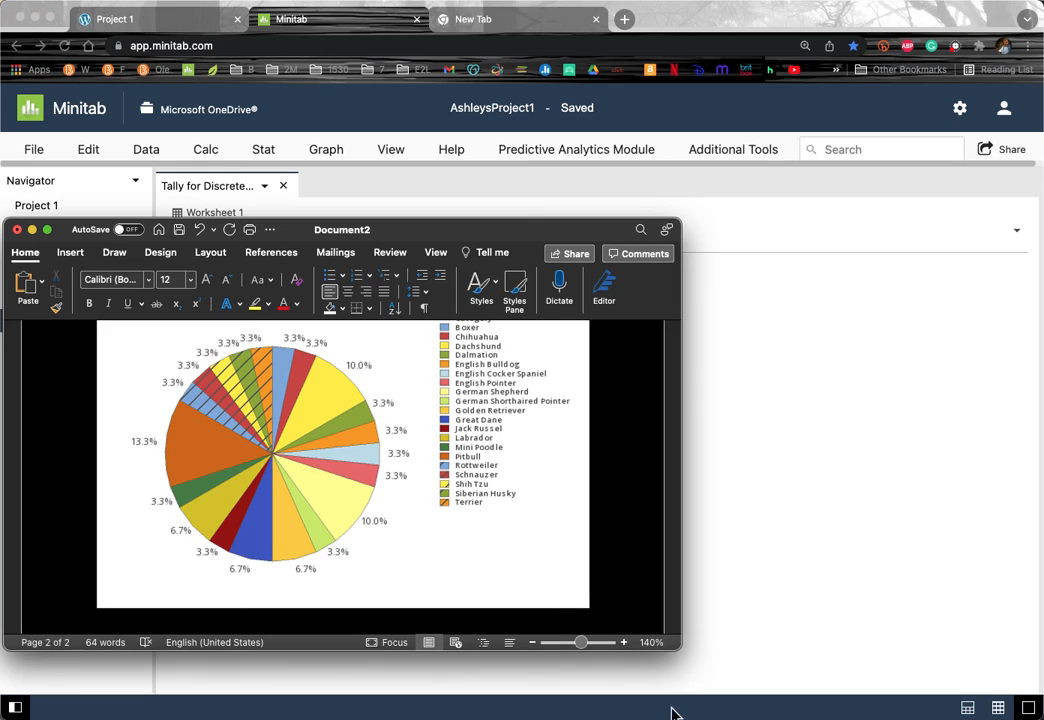
scroll(548, 584, down, 1)
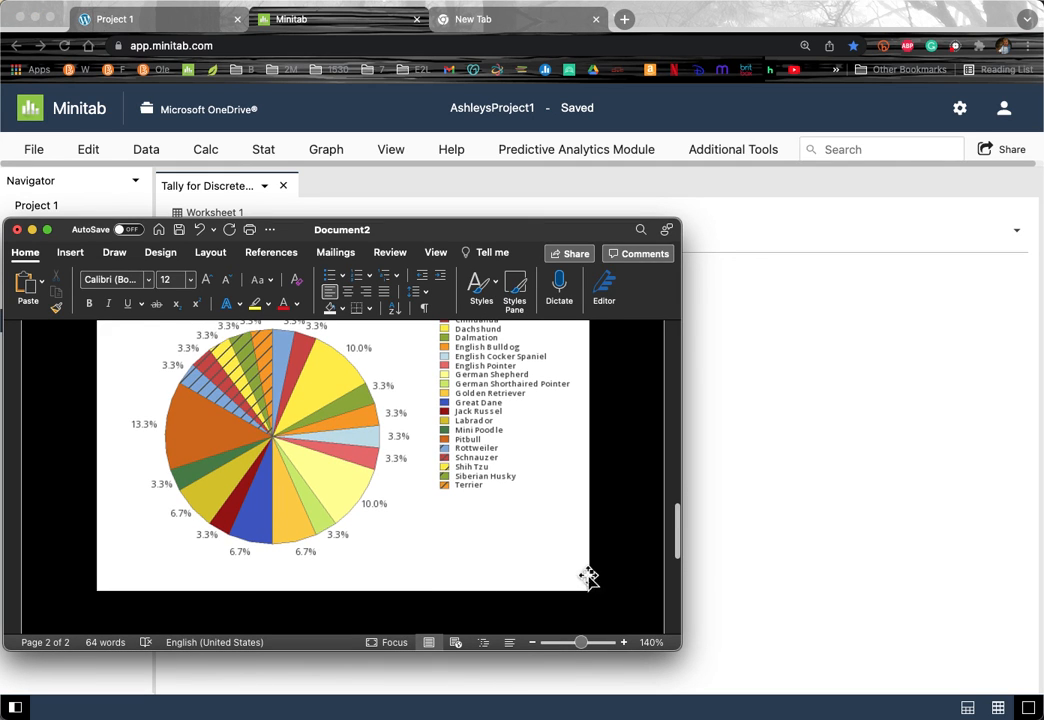
scroll(240, 590, down, 3)
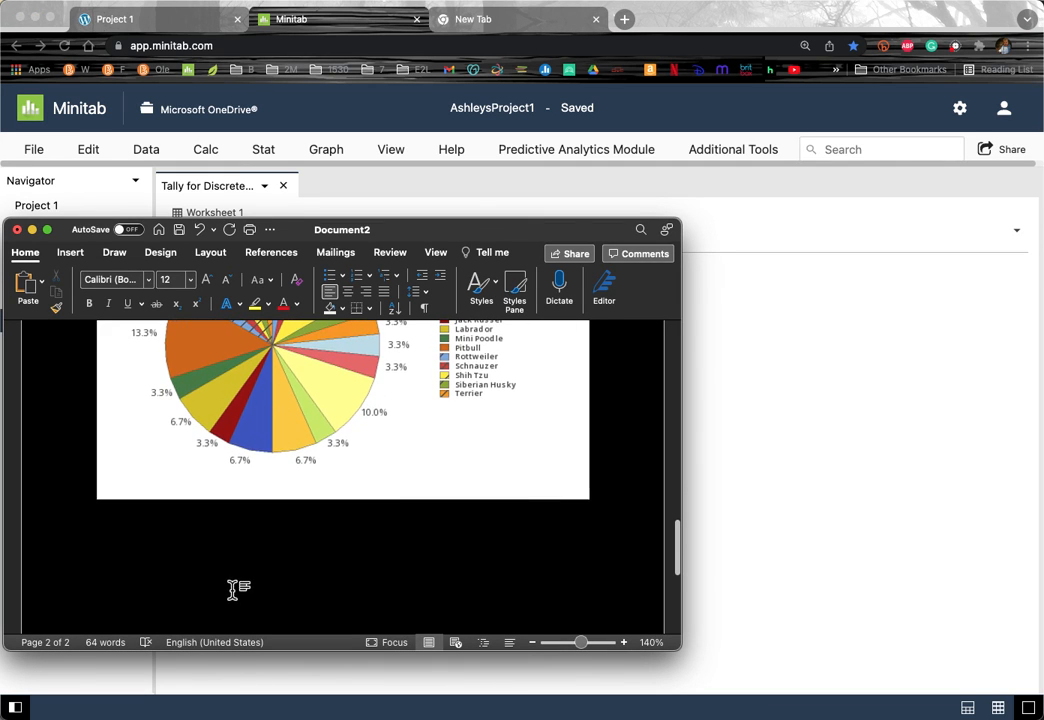
double_click(234, 591)
click(333, 594)
key(cmd+v)
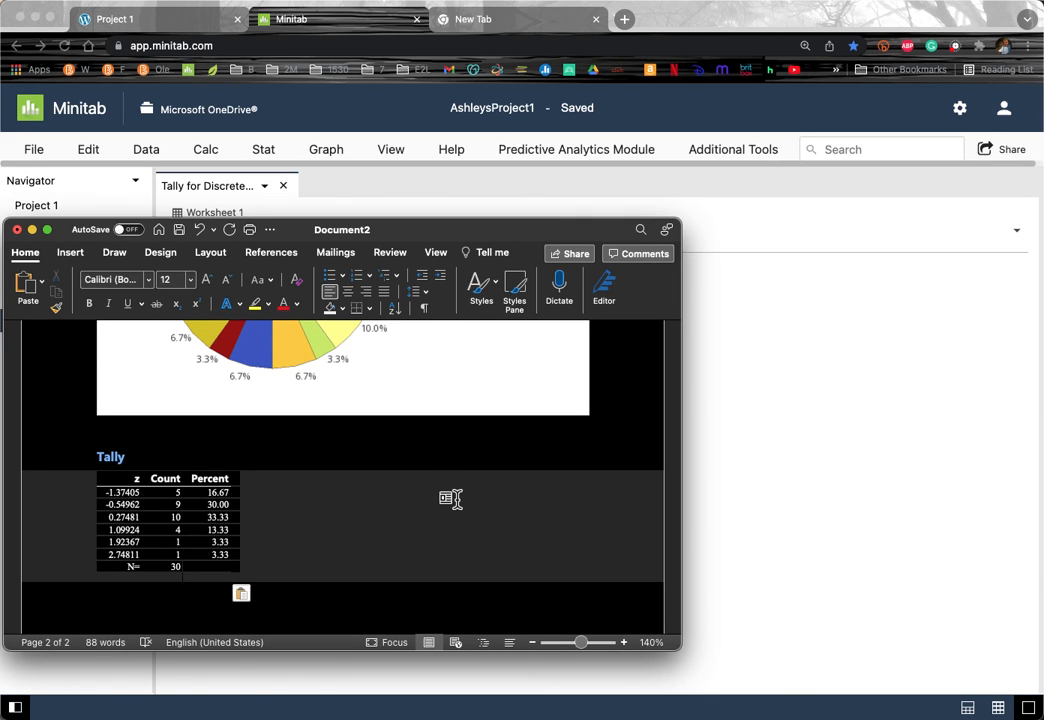
Step: Bring Minitab forward and show the worksheet in split view beneath the z tally output
click(848, 489)
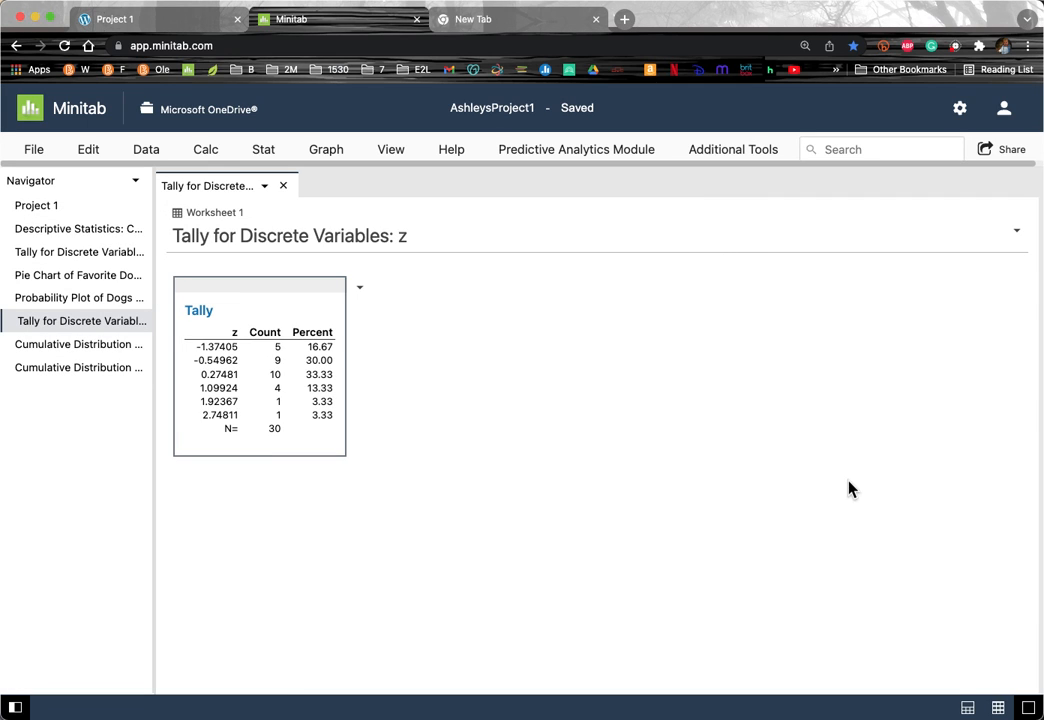
click(968, 708)
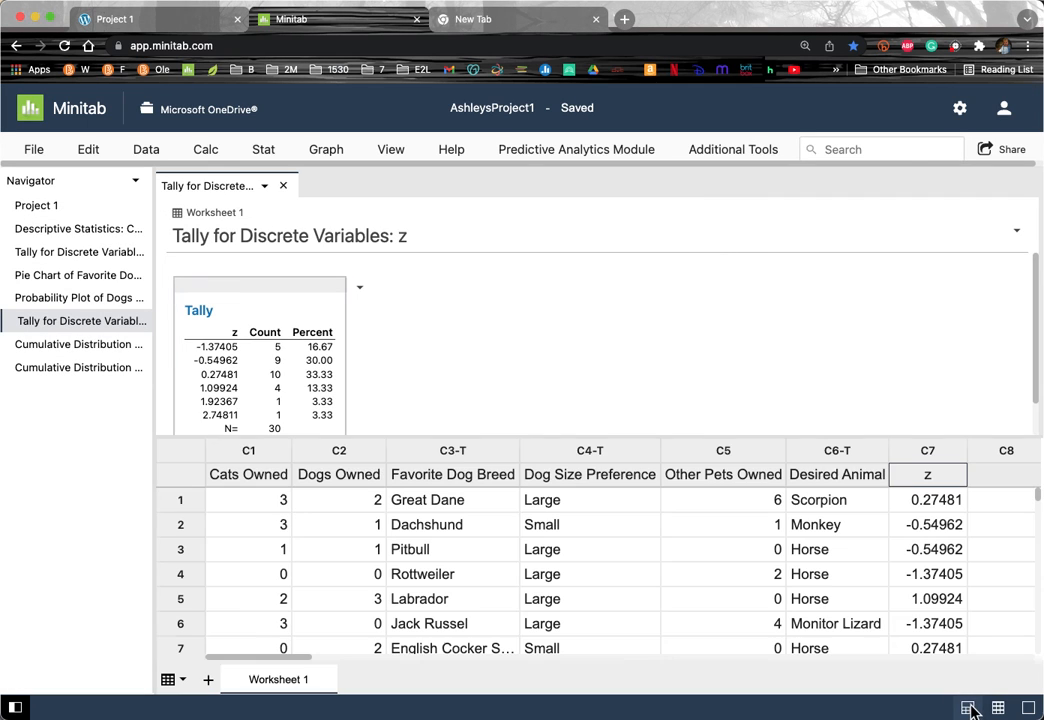
scroll(927, 455, right, 5)
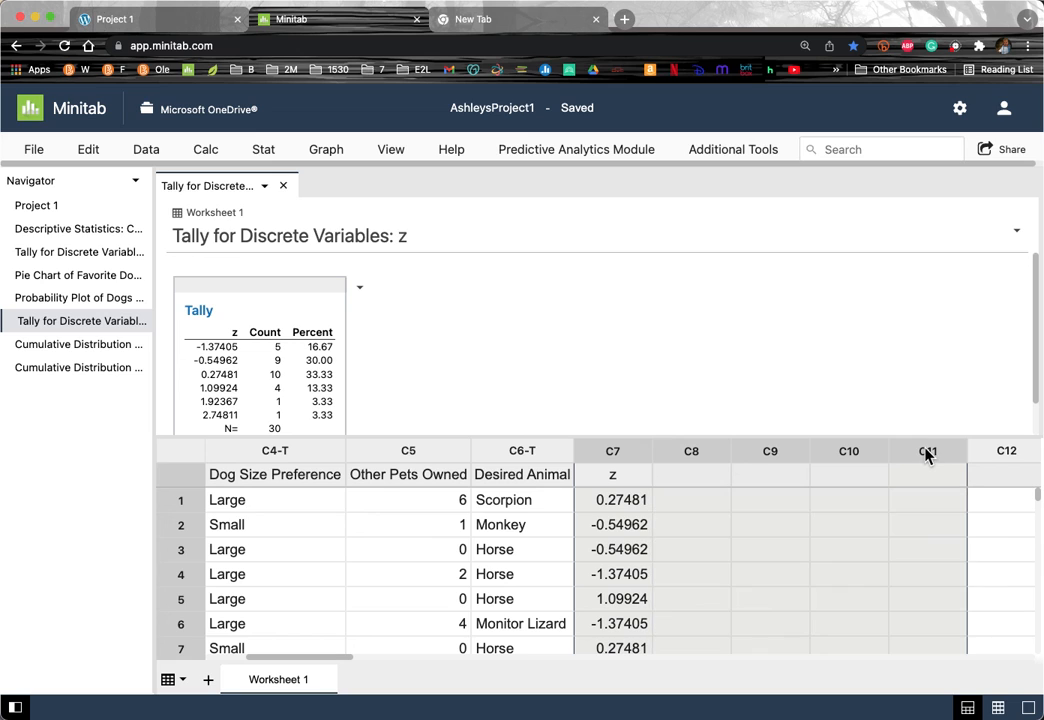
Step: Select column C7, the standardized Dogs Owned z column, in the worksheet
click(614, 452)
scroll(614, 452, left, 3)
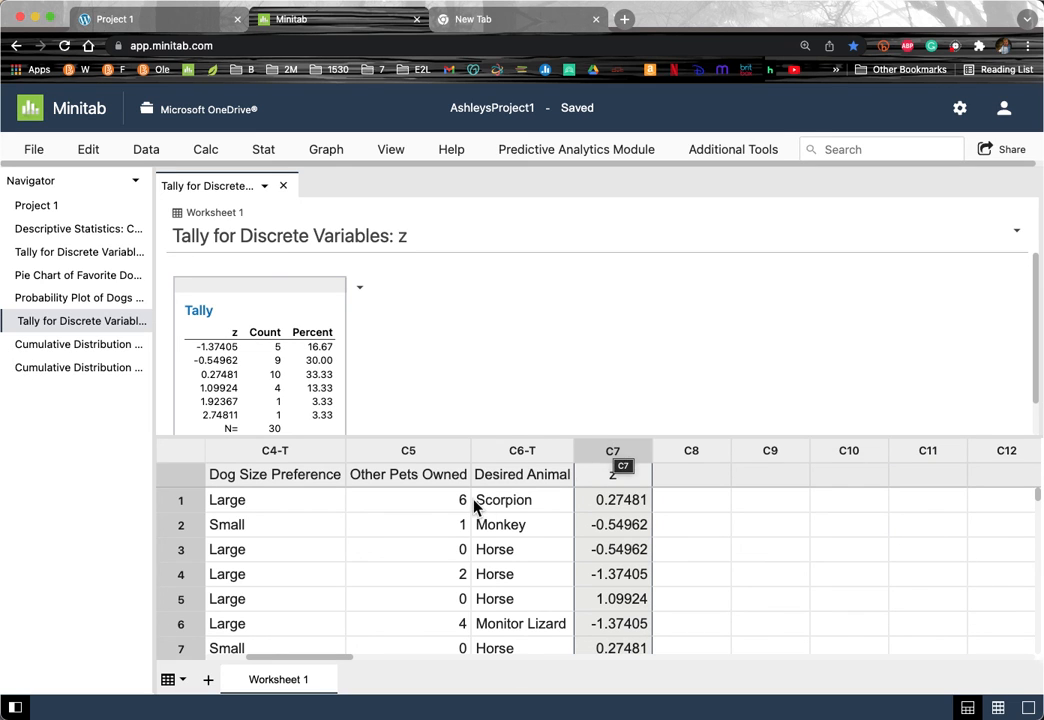
scroll(474, 507, left, 2)
scroll(474, 507, left, 5)
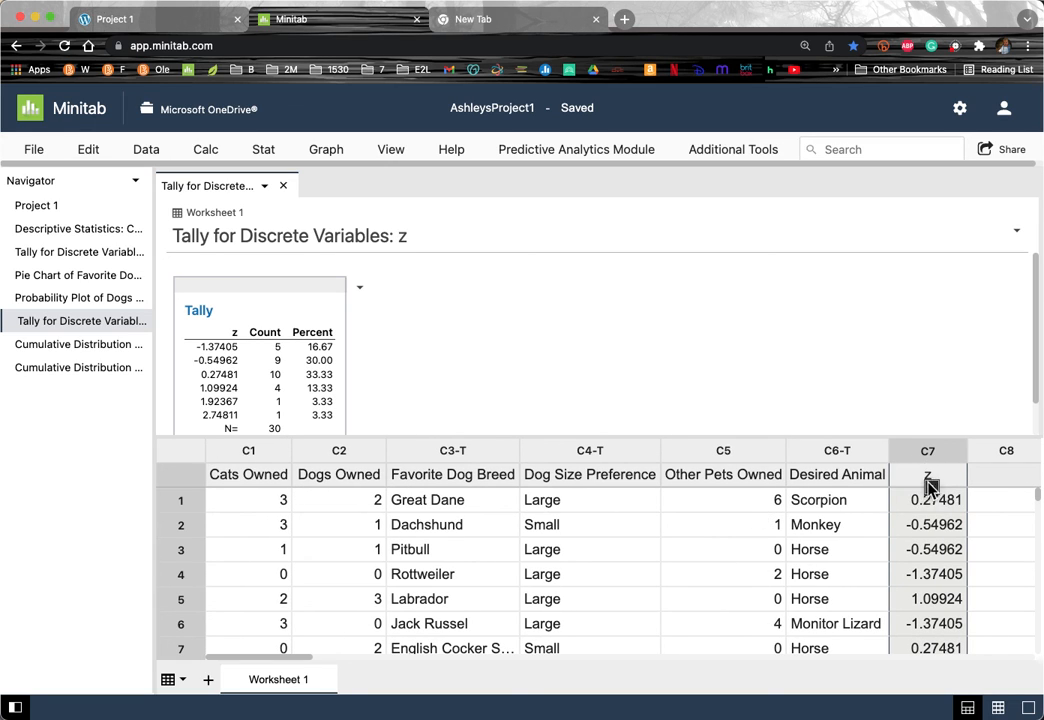
scroll(930, 450, right, 5)
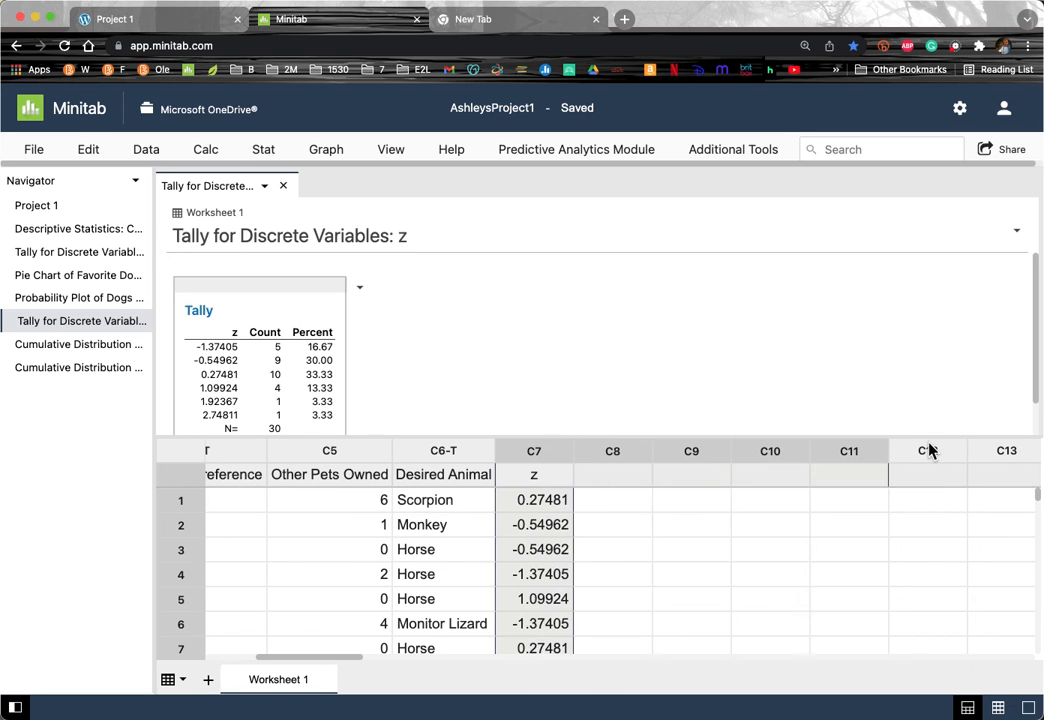
scroll(638, 522, left, 5)
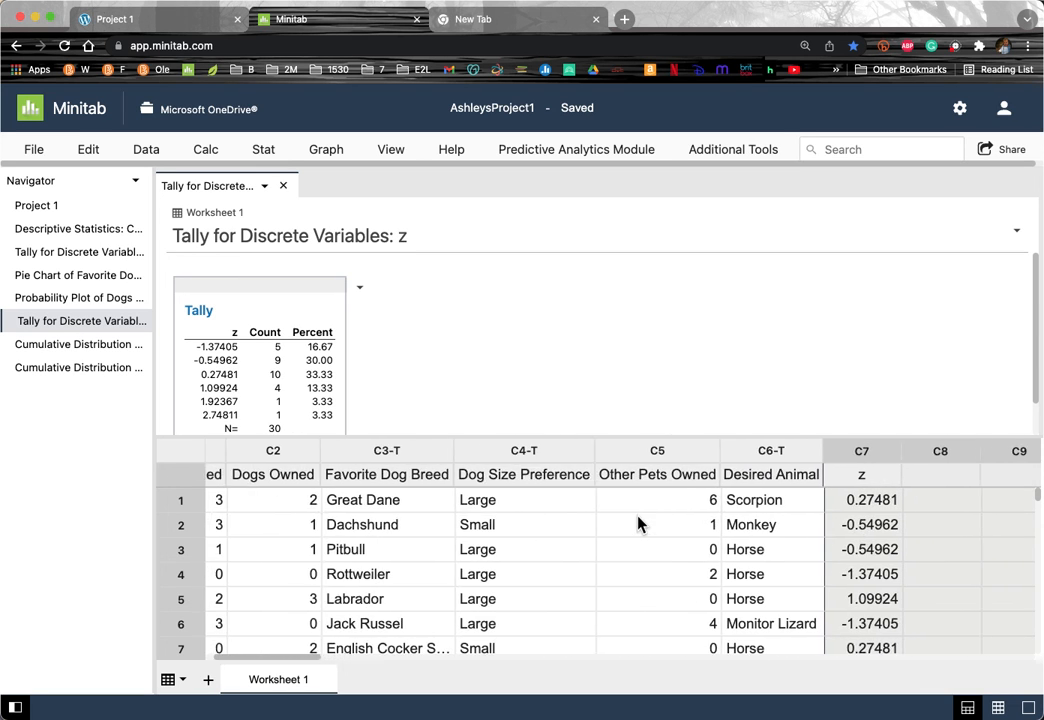
scroll(639, 524, left, 2)
scroll(925, 457, right, 5)
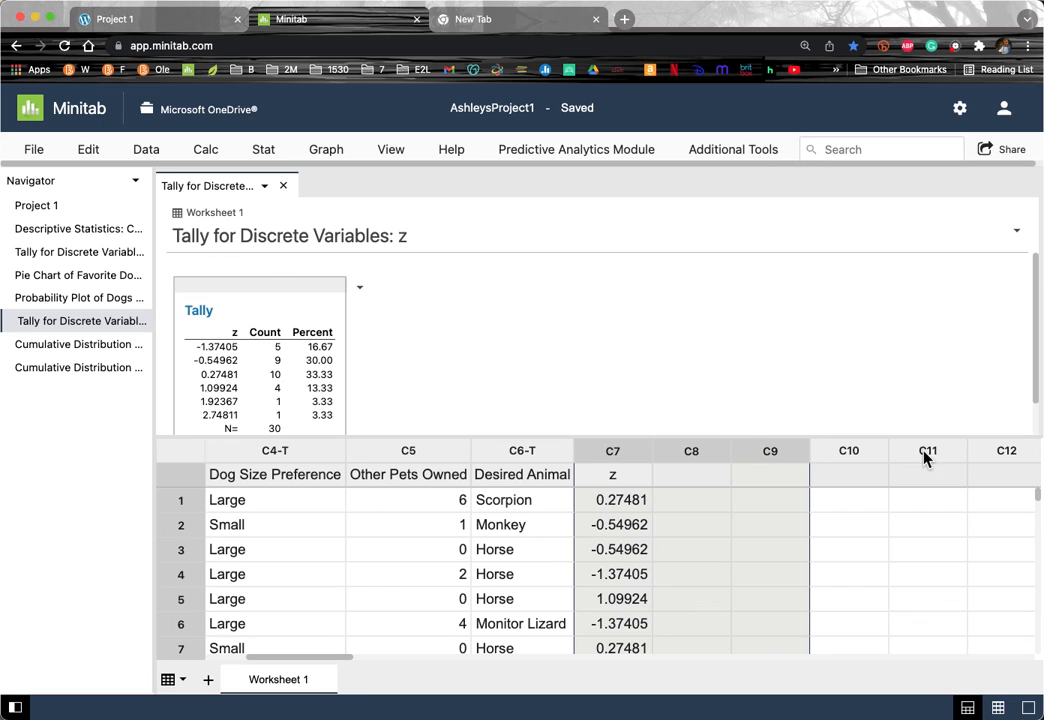
click(613, 453)
scroll(522, 575, left, 2)
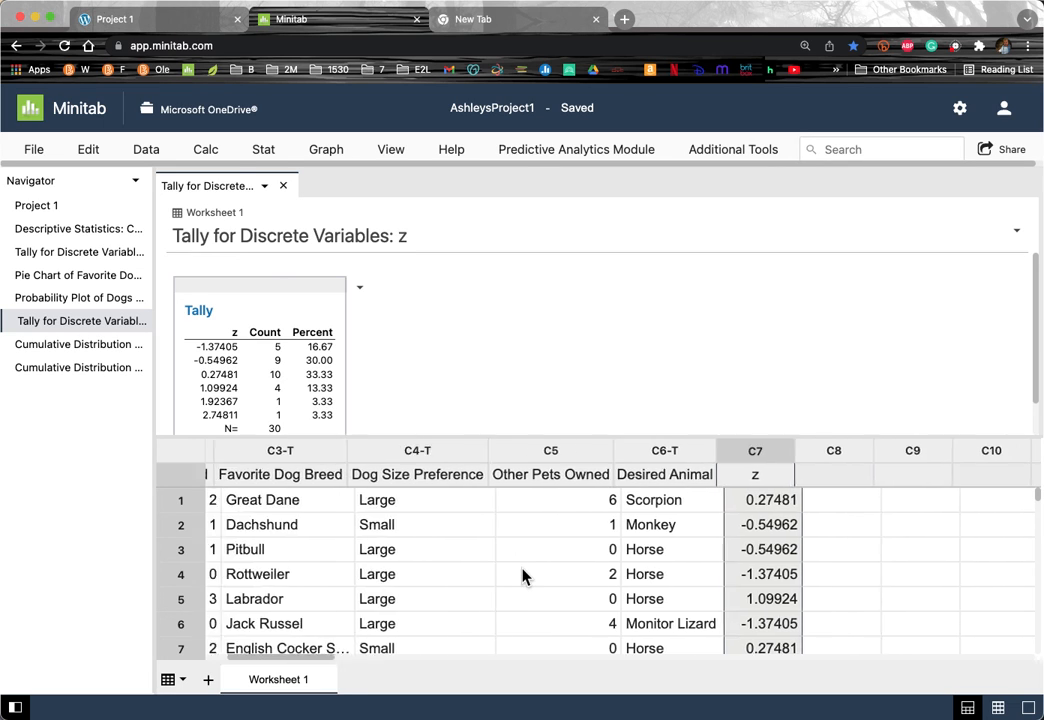
scroll(522, 575, left, 2)
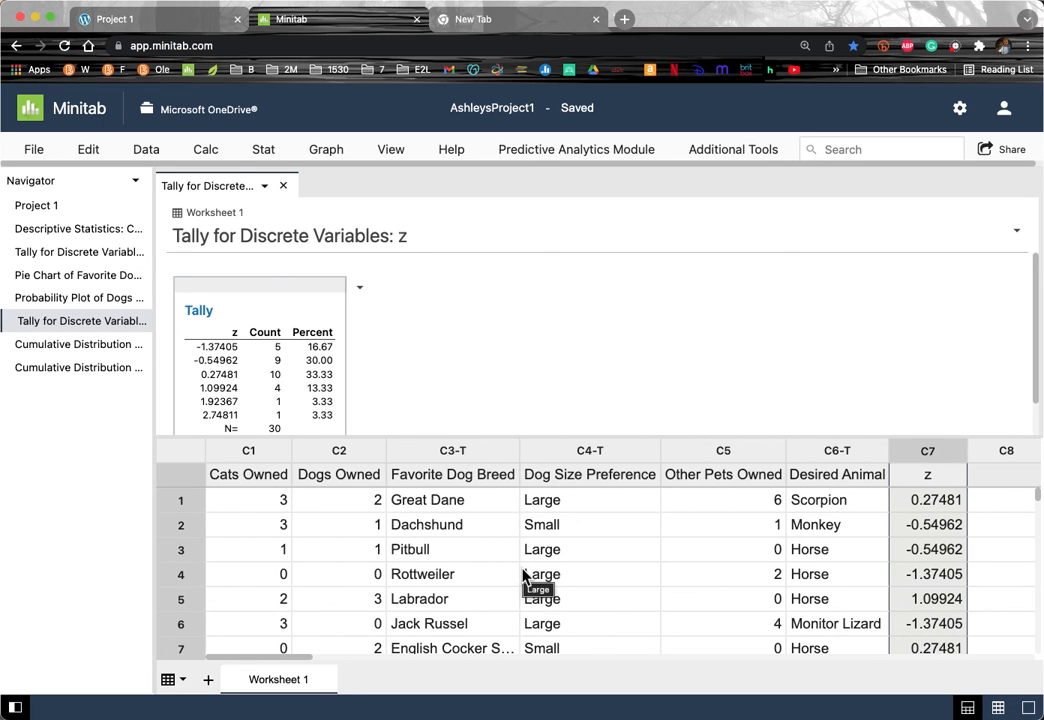